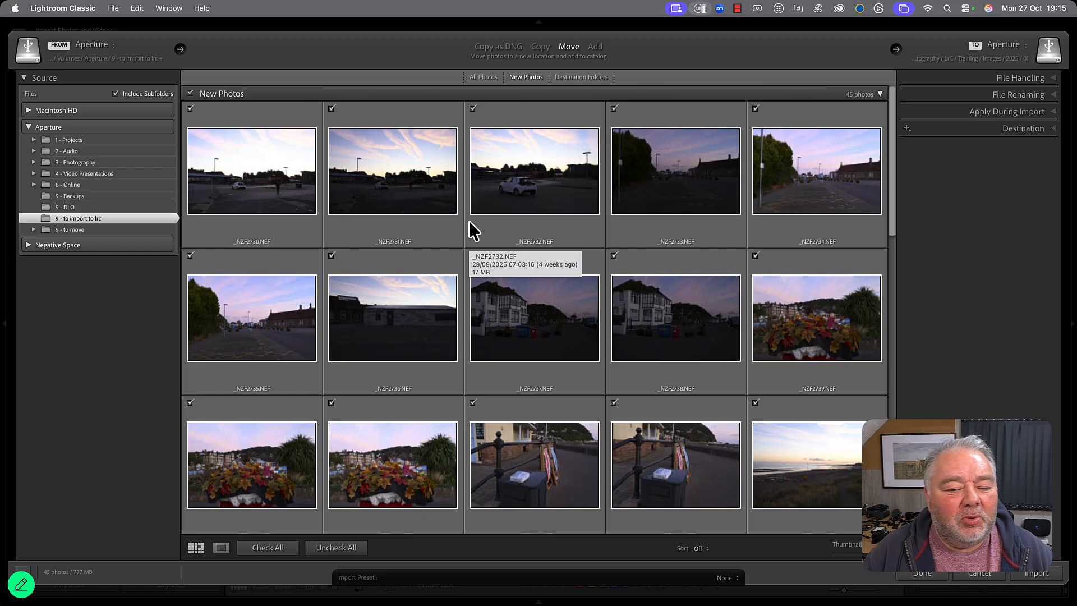
- Look through the new photos in the "9 - to import to lrc" folder and leave the import without importing anything
scroll(469, 221, "down", 3)
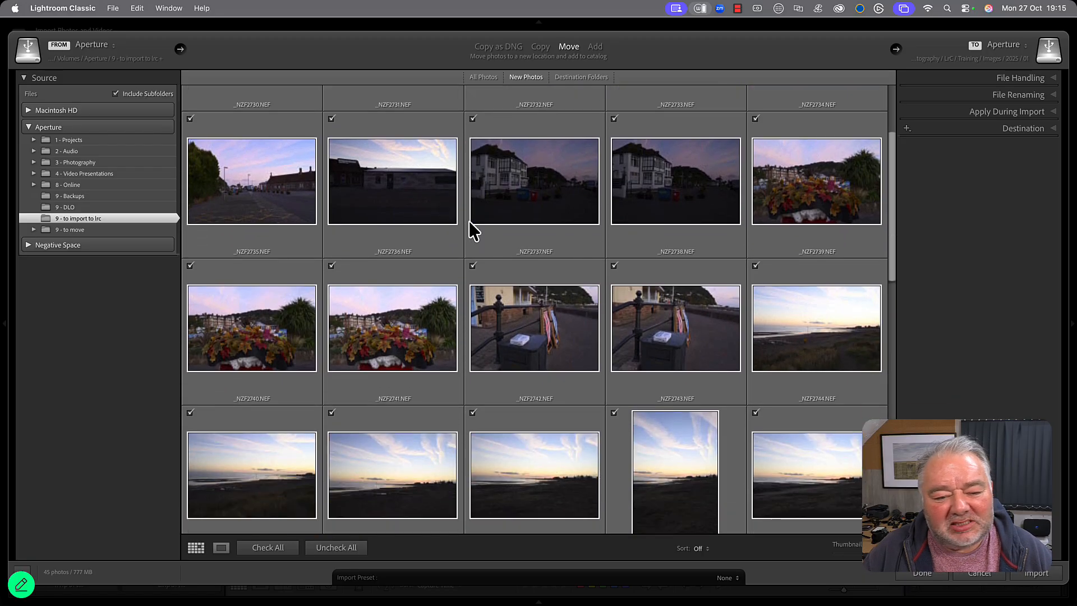
scroll(469, 221, "down", 1)
scroll(468, 221, "down", 3)
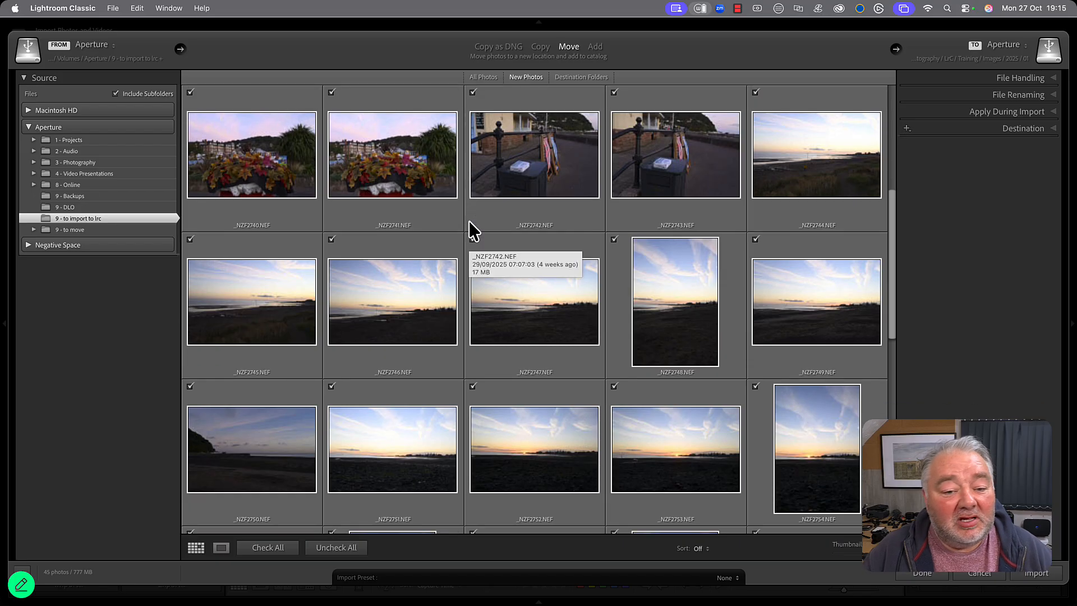
scroll(469, 221, "up", 7)
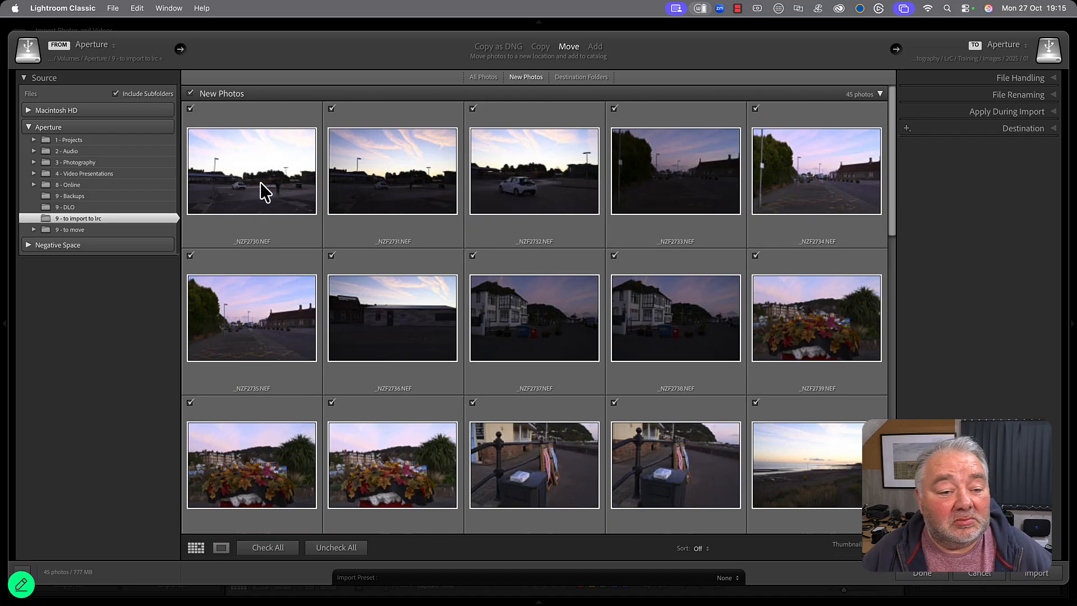
left_click(272, 191)
scroll(686, 200, "down", 1)
scroll(686, 200, "down", 5)
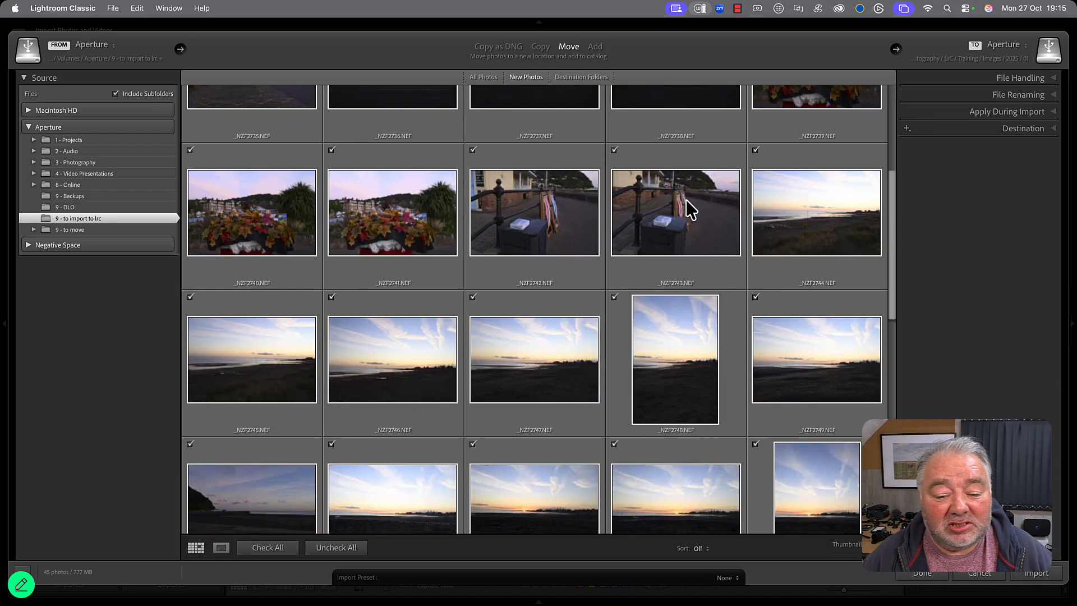
scroll(655, 370, "down", 3)
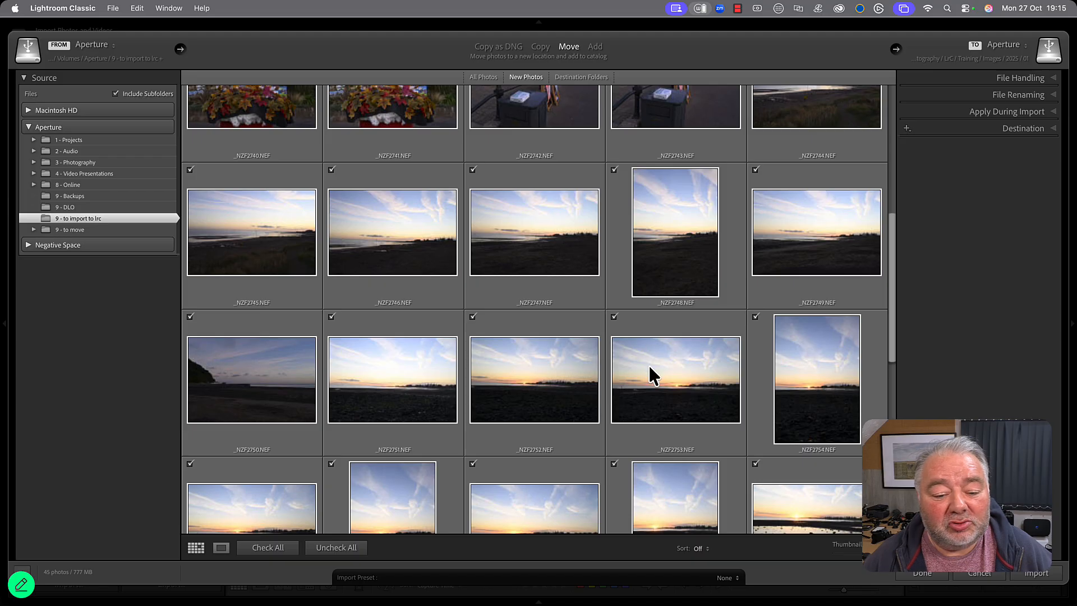
scroll(649, 371, "down", 9)
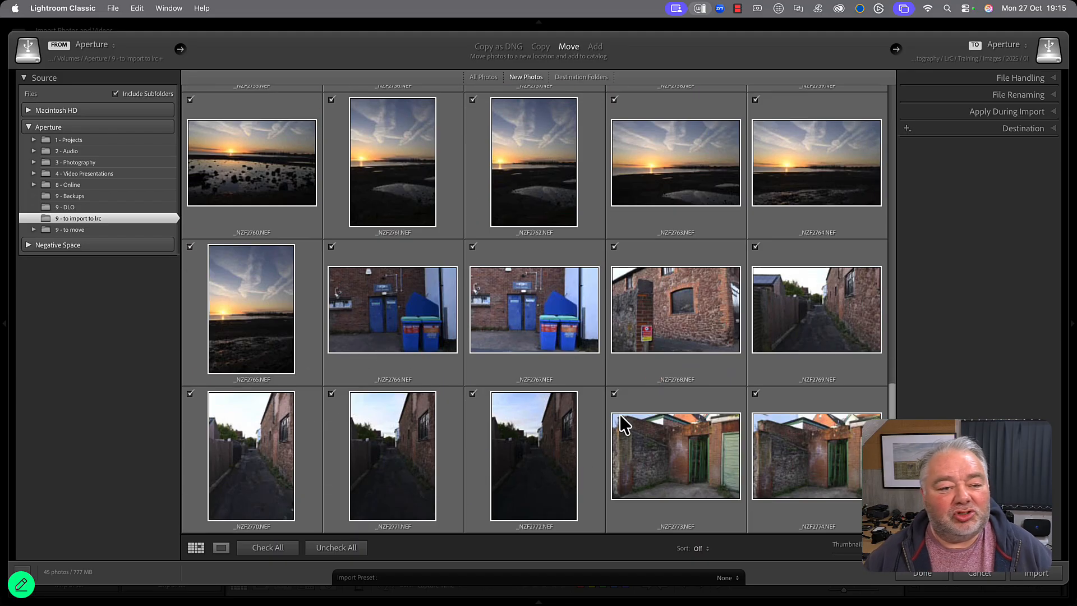
mouse_move(620, 416)
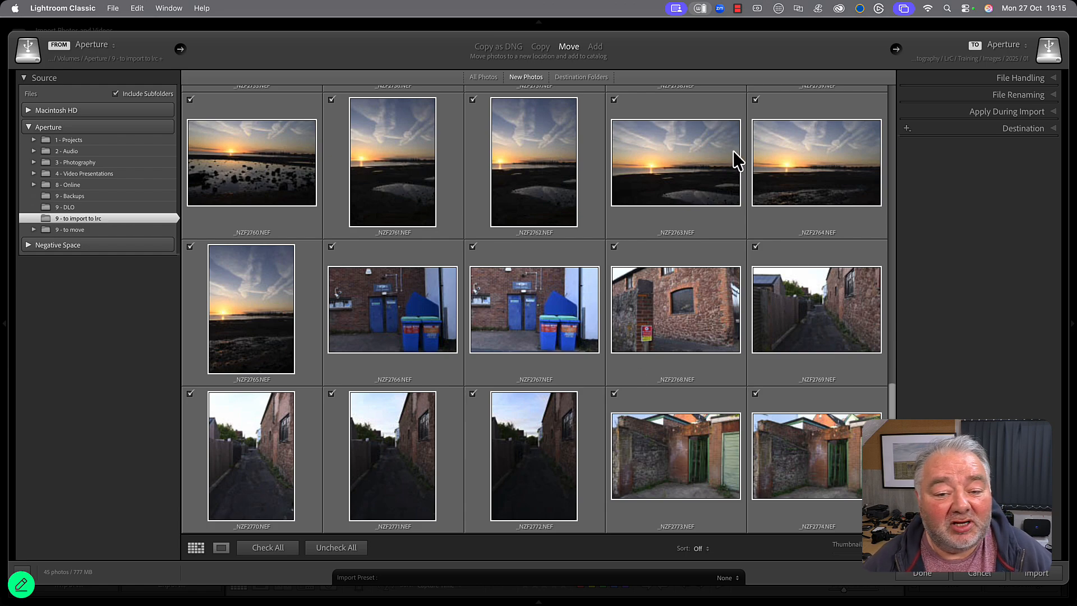
scroll(730, 168, "up", 10)
scroll(725, 245, "up", 3)
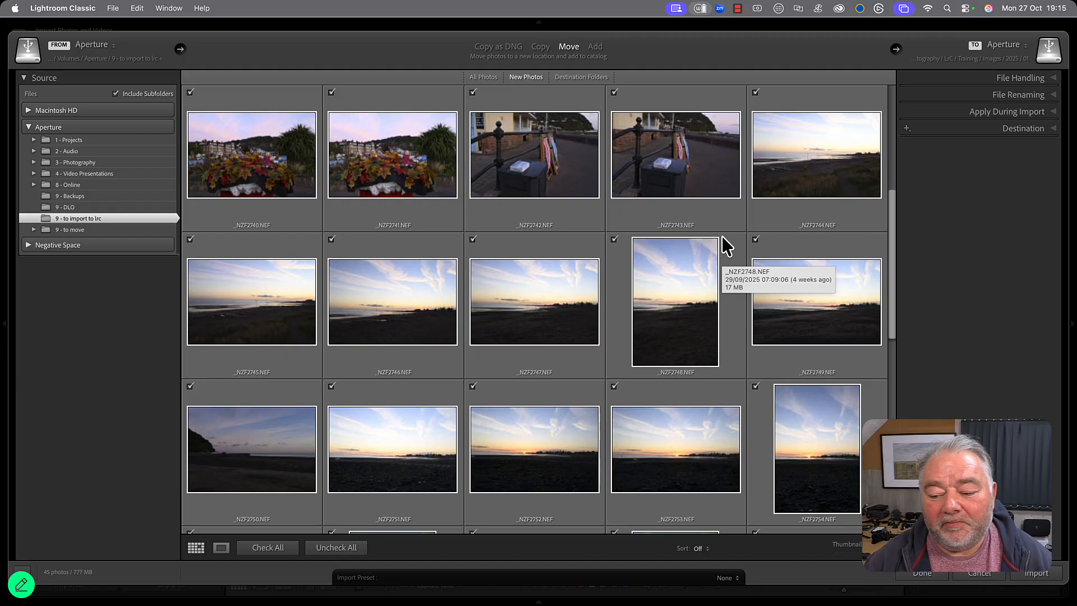
left_click(981, 581)
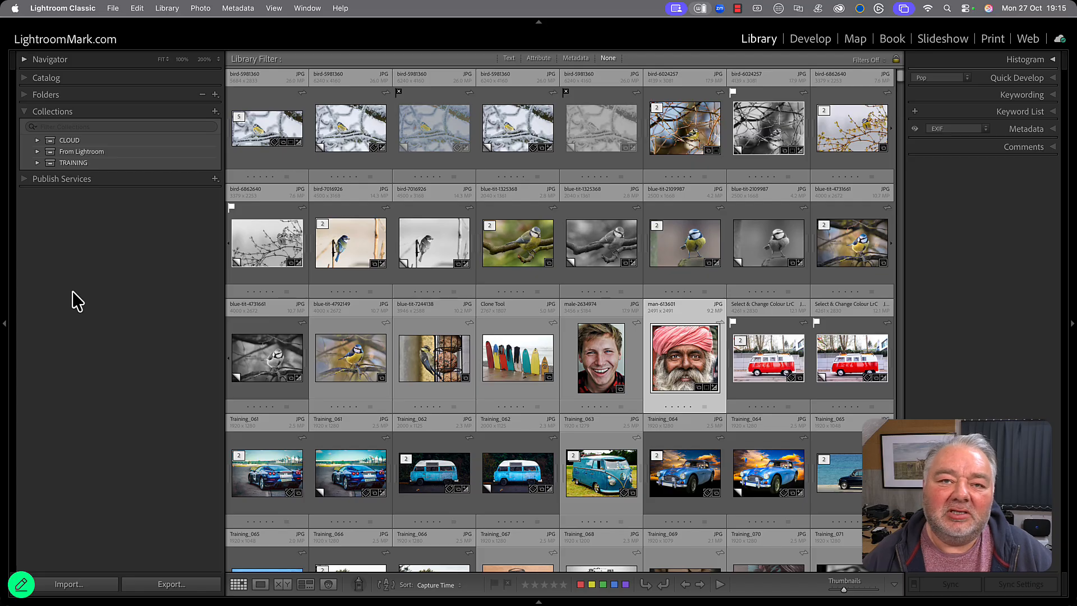
- Examine the rule behind the KW - Minehead smart collection in the TRAINING set and look through the photos it gathers
left_click(38, 163)
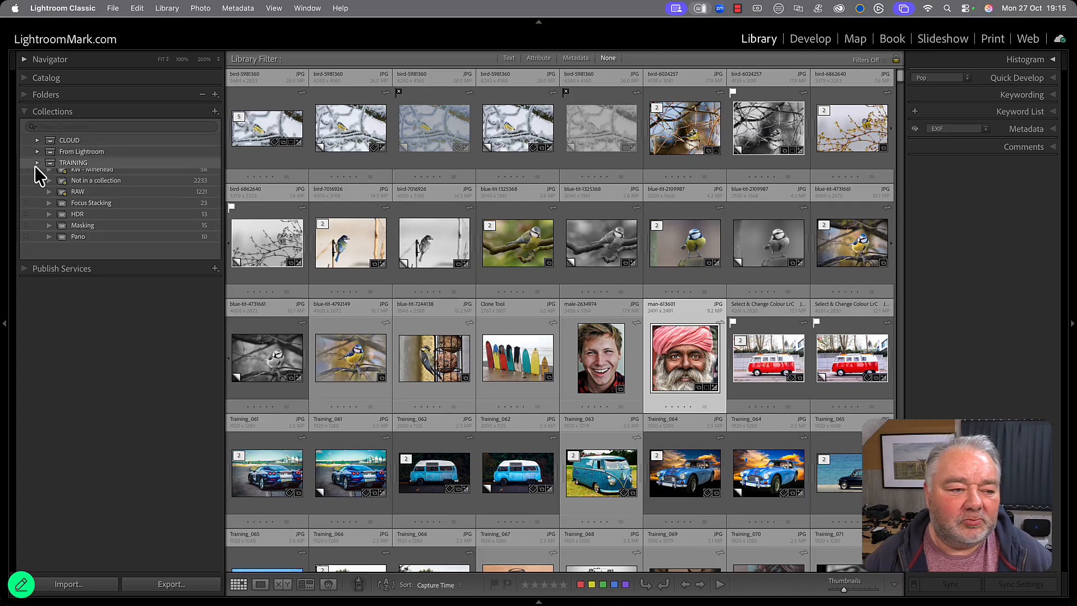
left_click(134, 186)
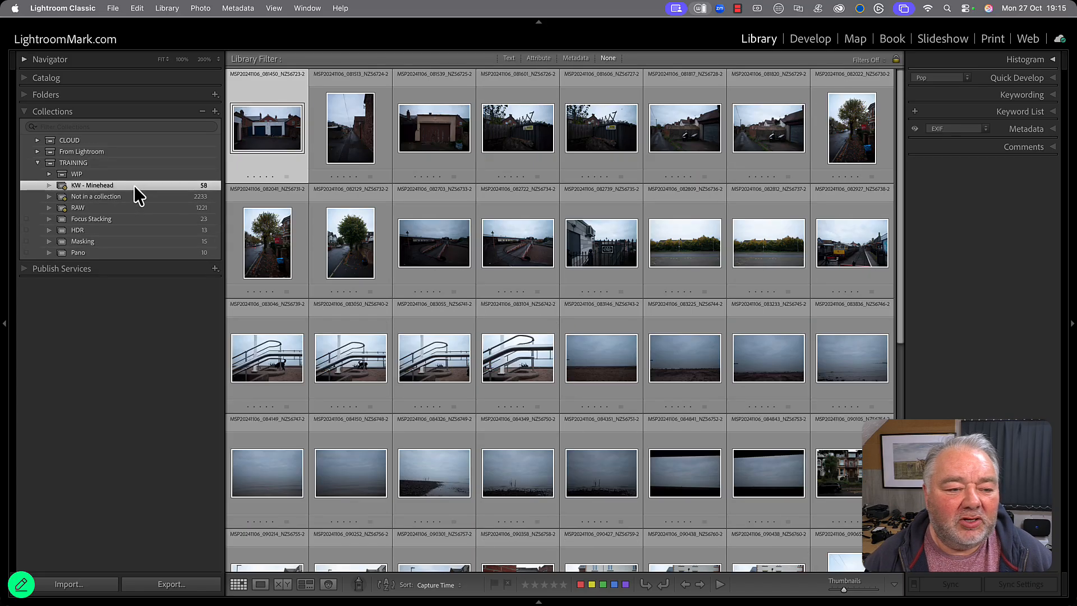
double_click(80, 187)
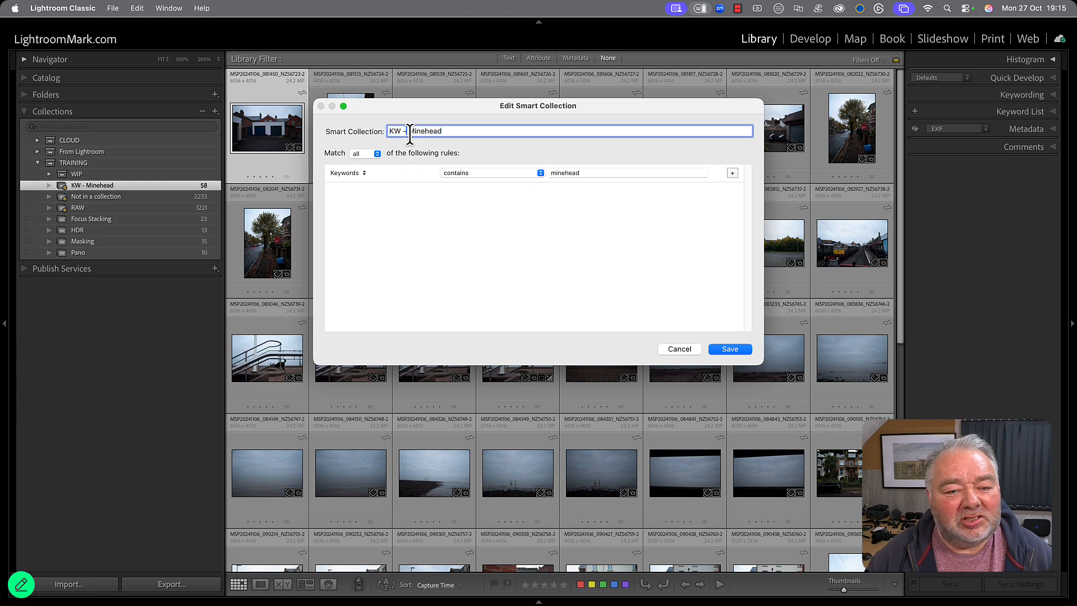
left_click_drag(408, 131, 493, 133)
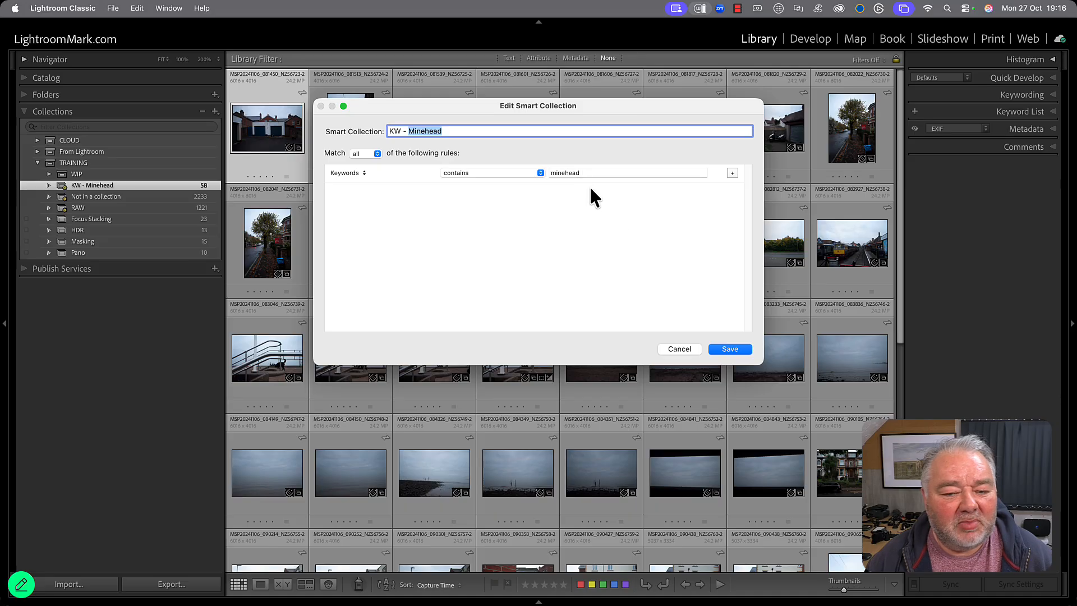
left_click(678, 349)
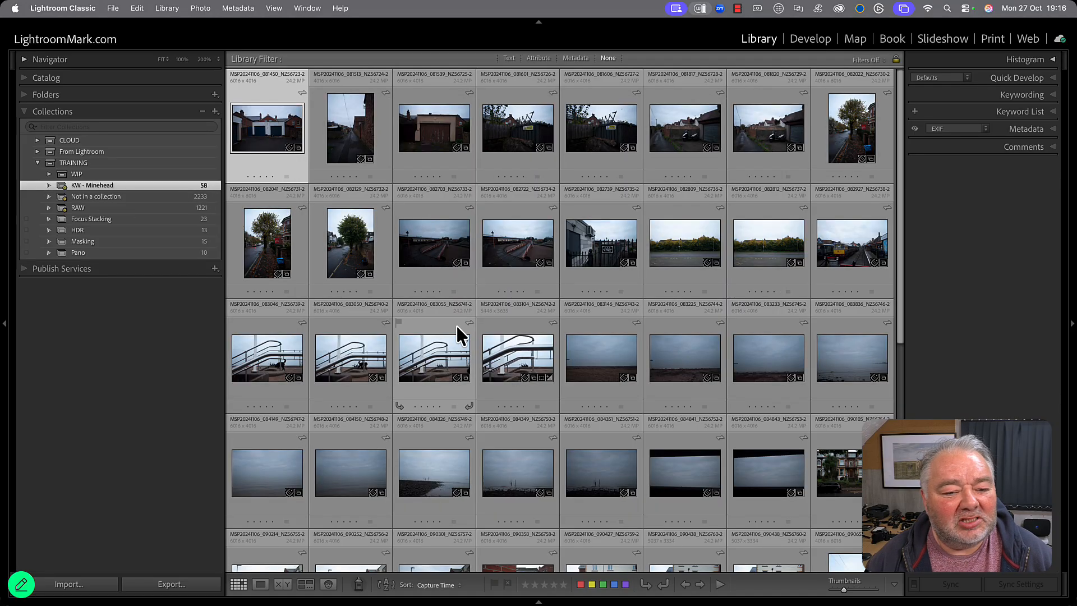
scroll(463, 319, "down", 10)
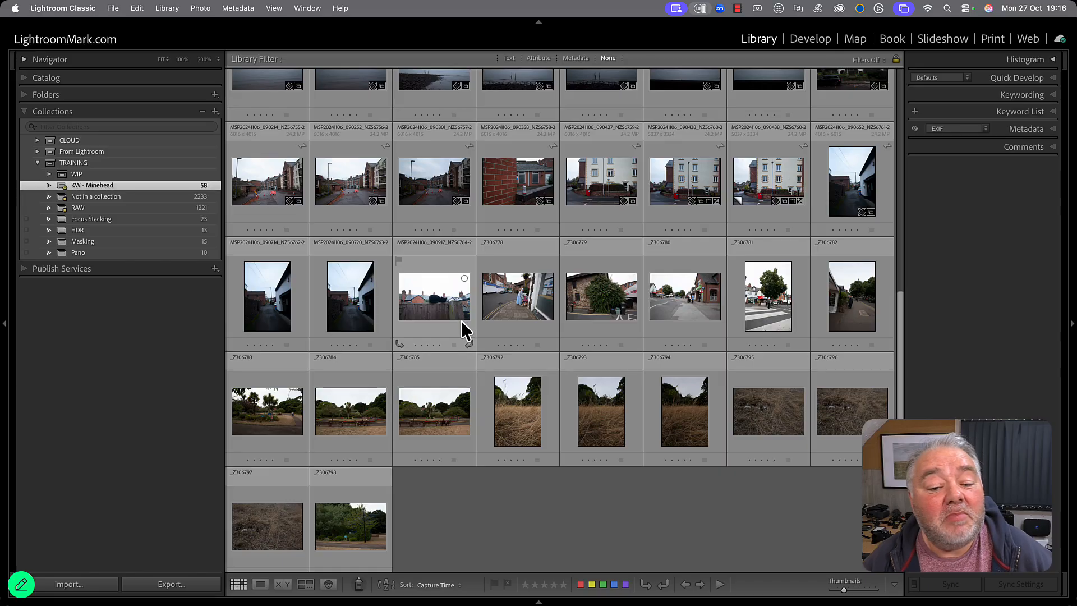
scroll(461, 321, "up", 6)
scroll(459, 325, "up", 4)
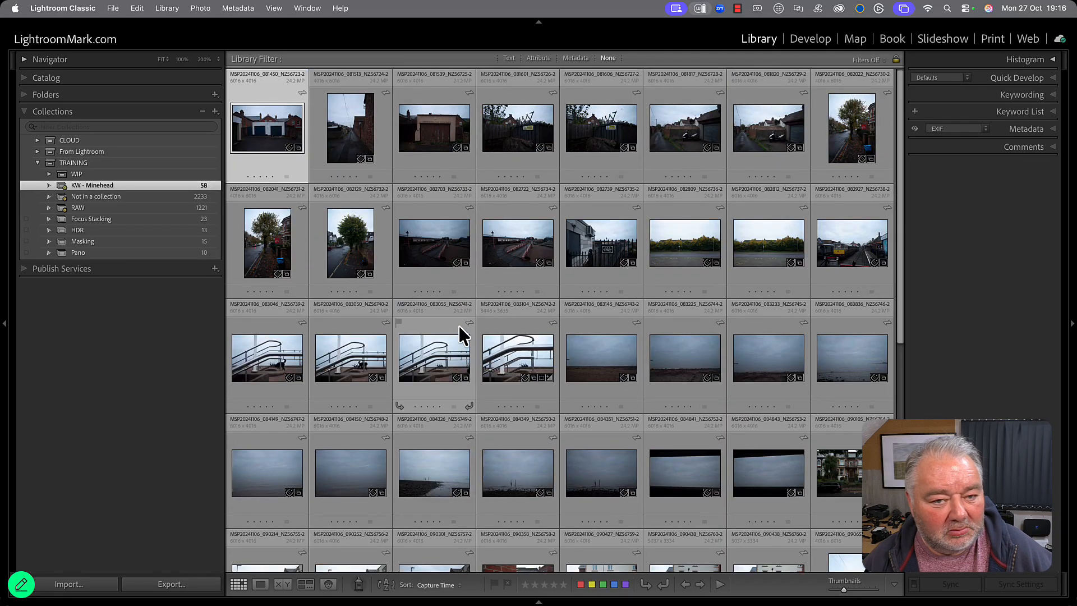
- Add a second rule to the KW - Minehead smart collection and examine the Source and Location criteria it offers
double_click(111, 187)
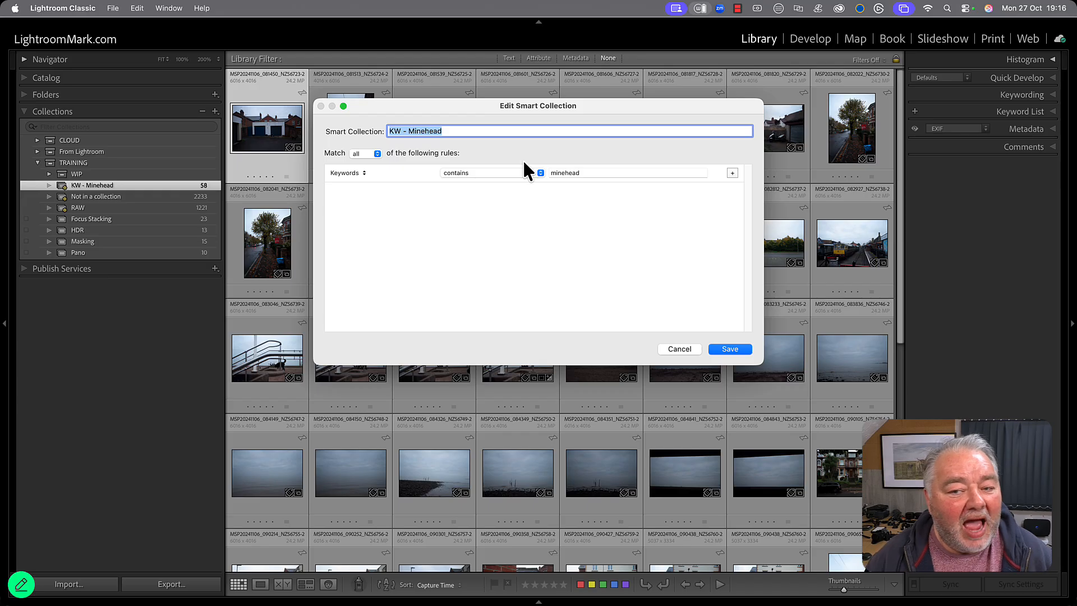
left_click(731, 174)
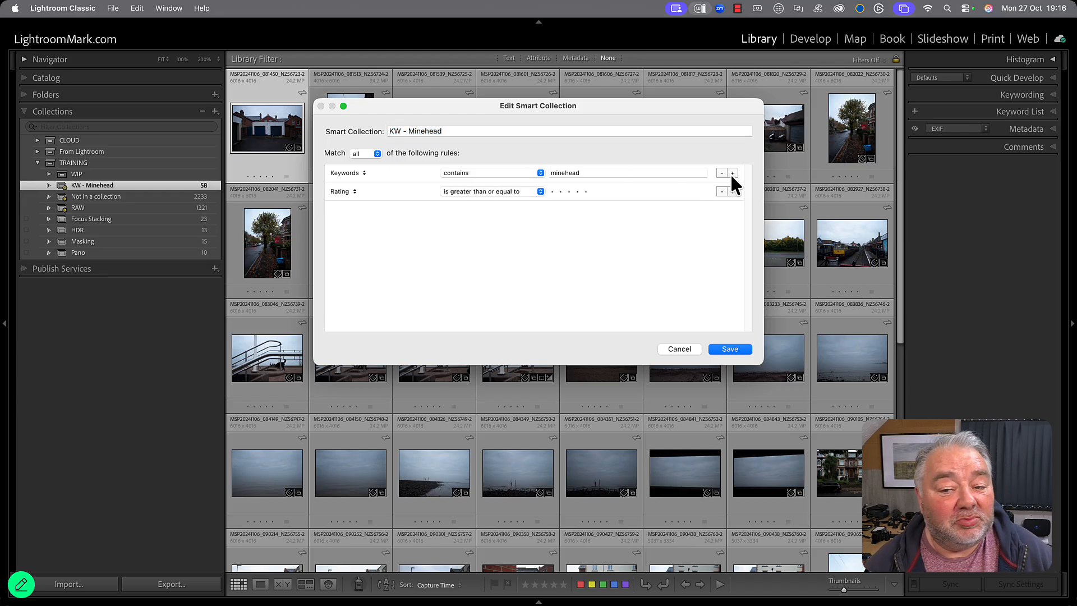
left_click(341, 191)
mouse_move(359, 283)
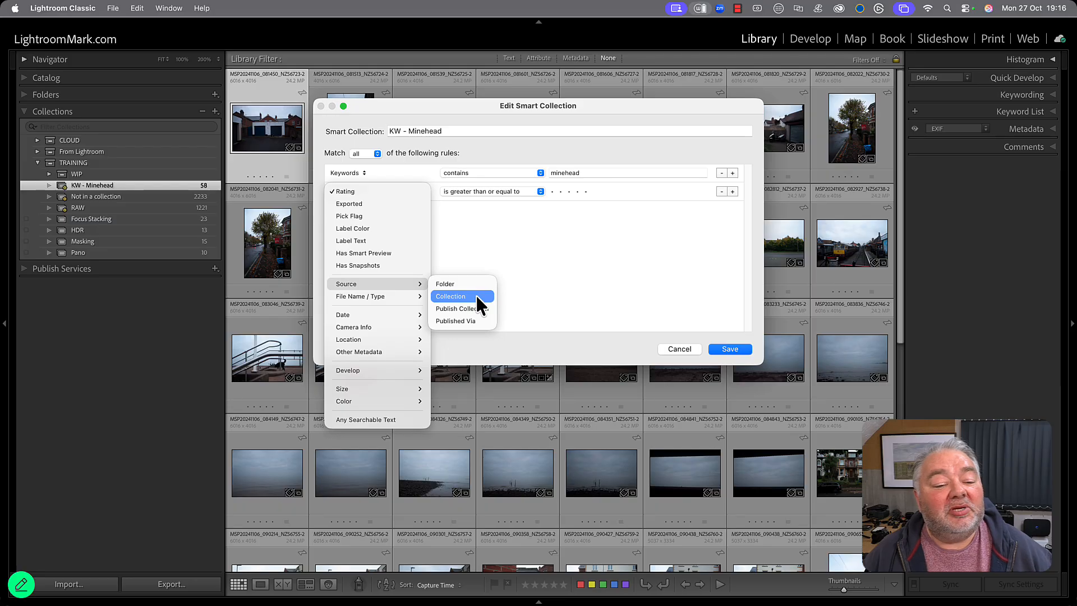
mouse_move(395, 340)
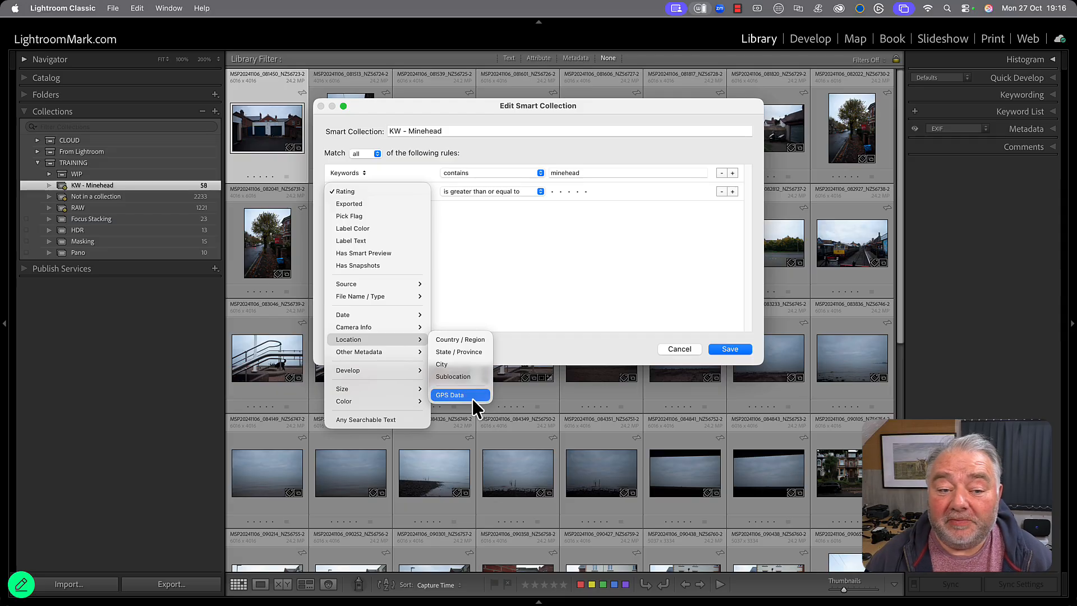
left_click(541, 271)
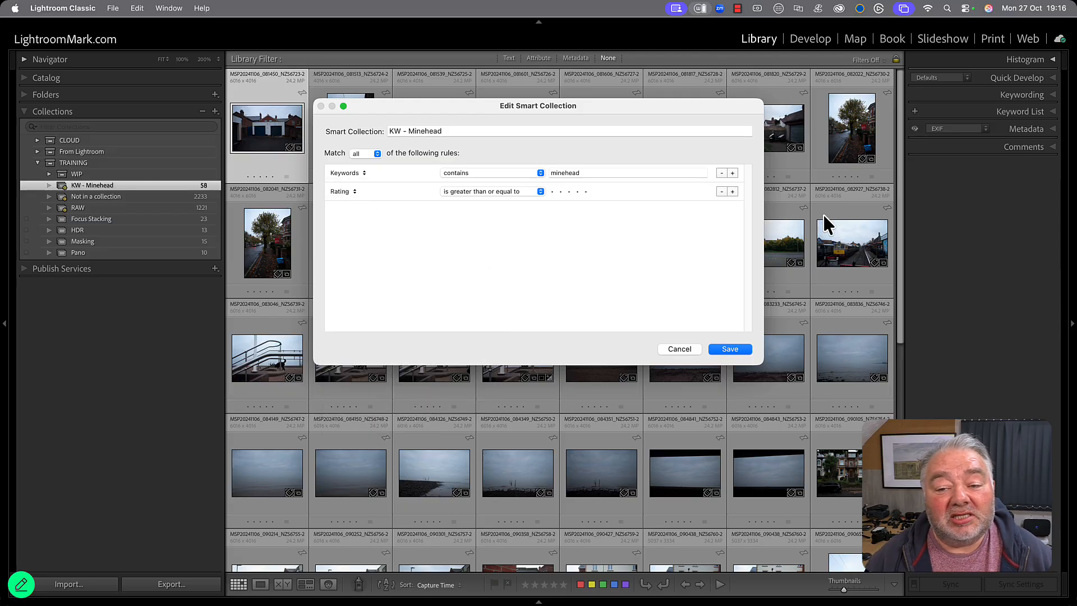
- Try Collection as the second rule's criterion, remove that rule and save the KW - Minehead smart collection
left_click(351, 189)
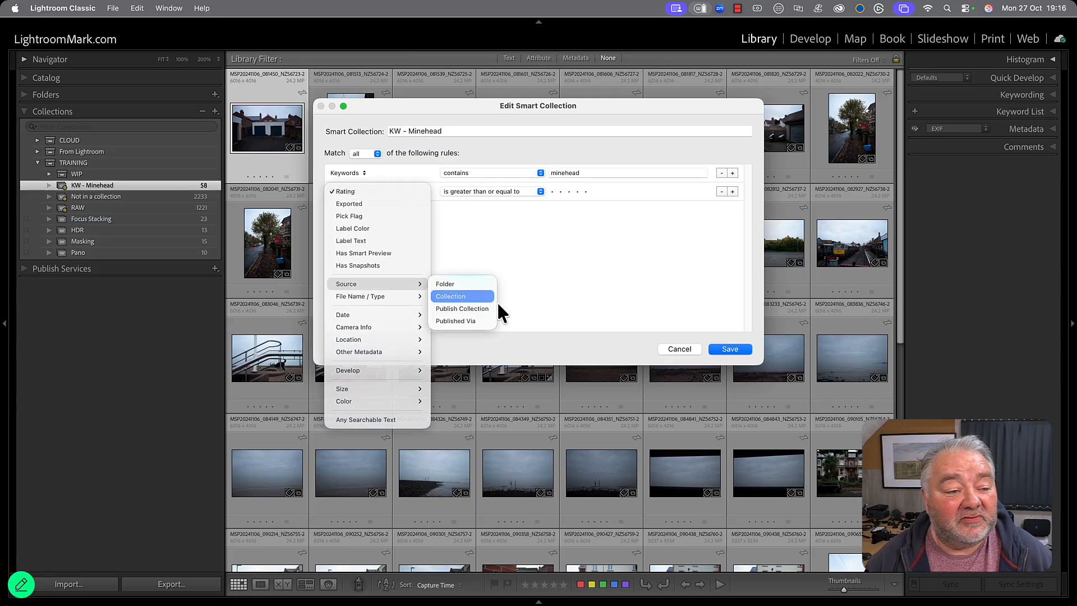
left_click(495, 299)
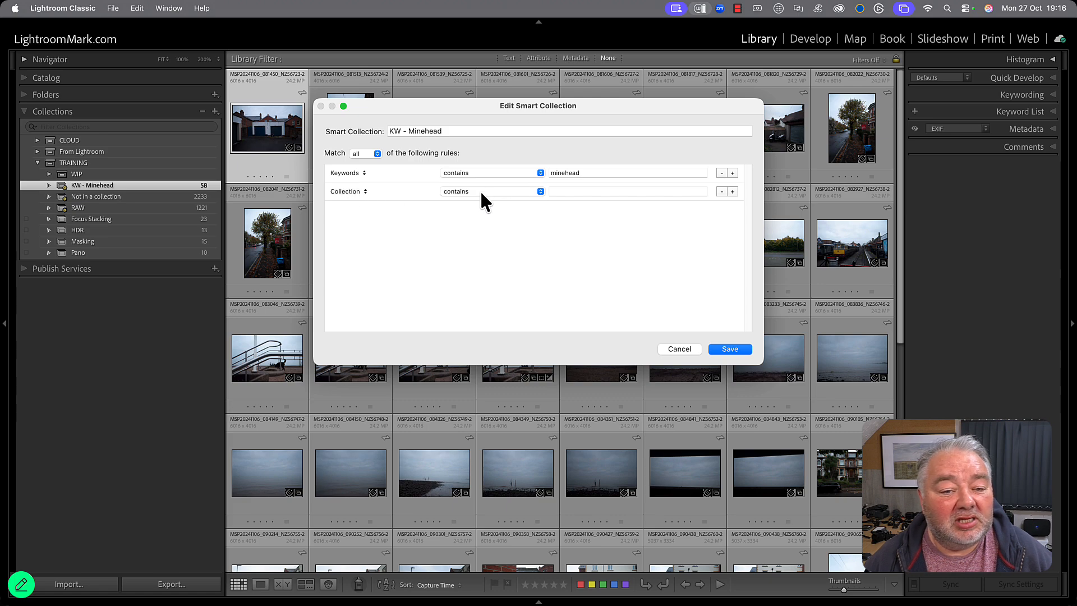
left_click(721, 192)
left_click(730, 349)
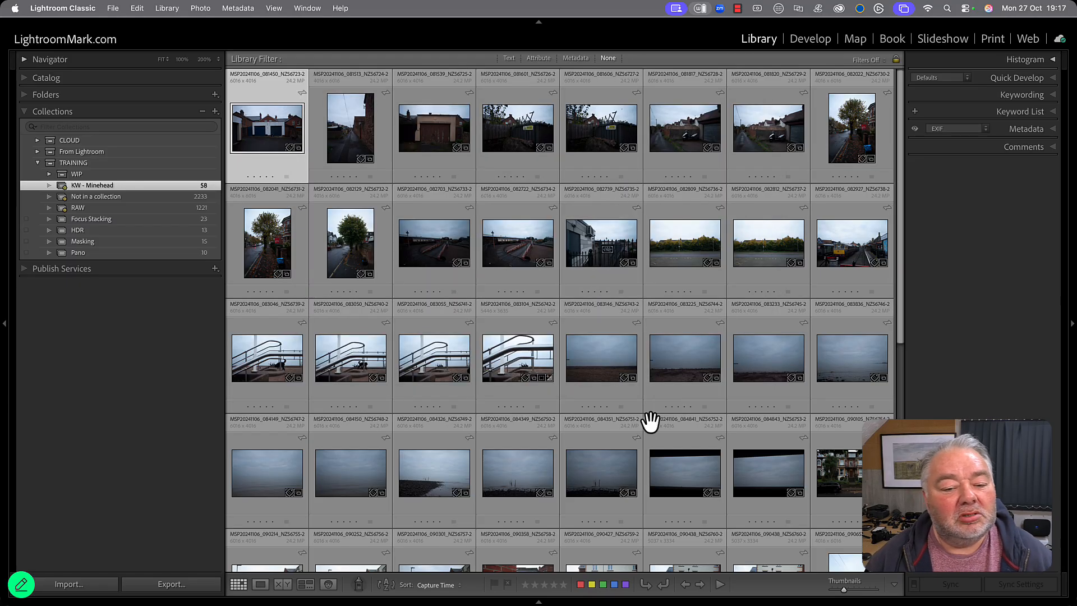
scroll(648, 415, "down", 10)
scroll(648, 415, "up", 10)
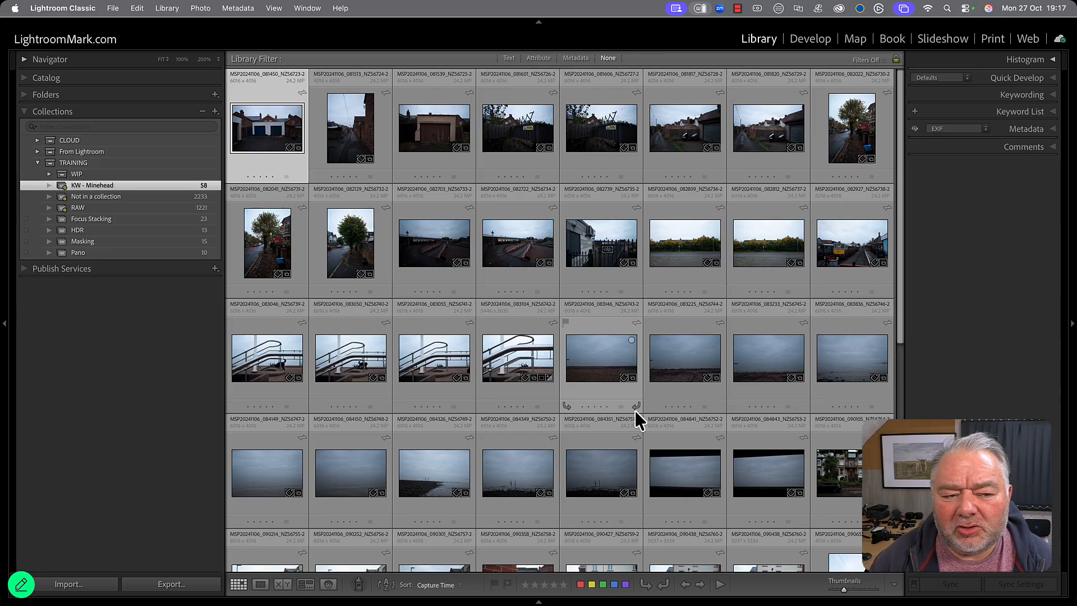
- Start a new smart collection named "KW - Sunrise" inside the WIP collection set
left_click(142, 178)
left_click(216, 112)
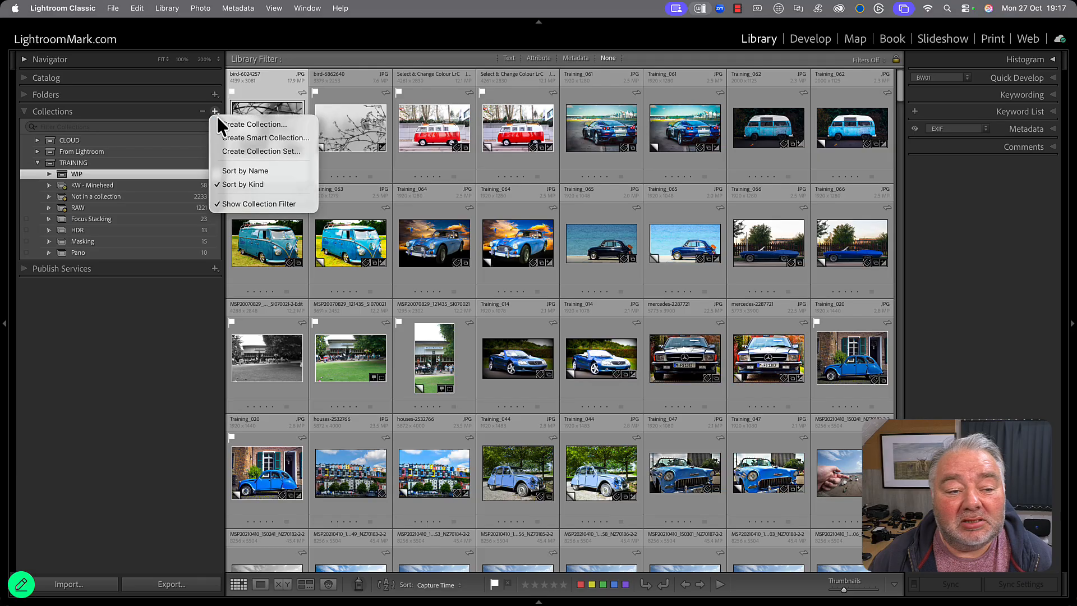
left_click(243, 137)
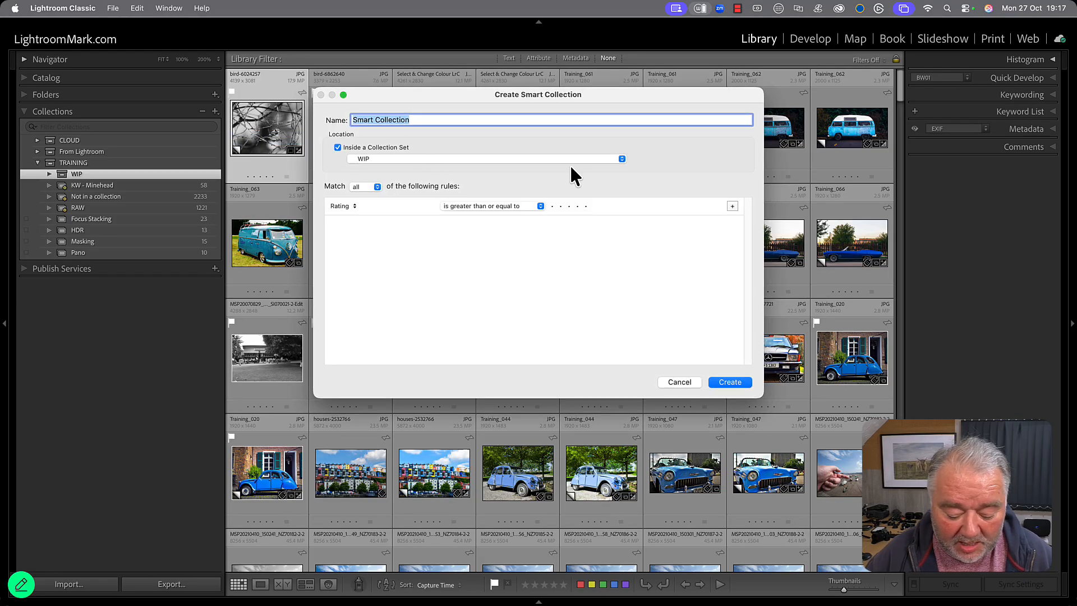
type("KW - ")
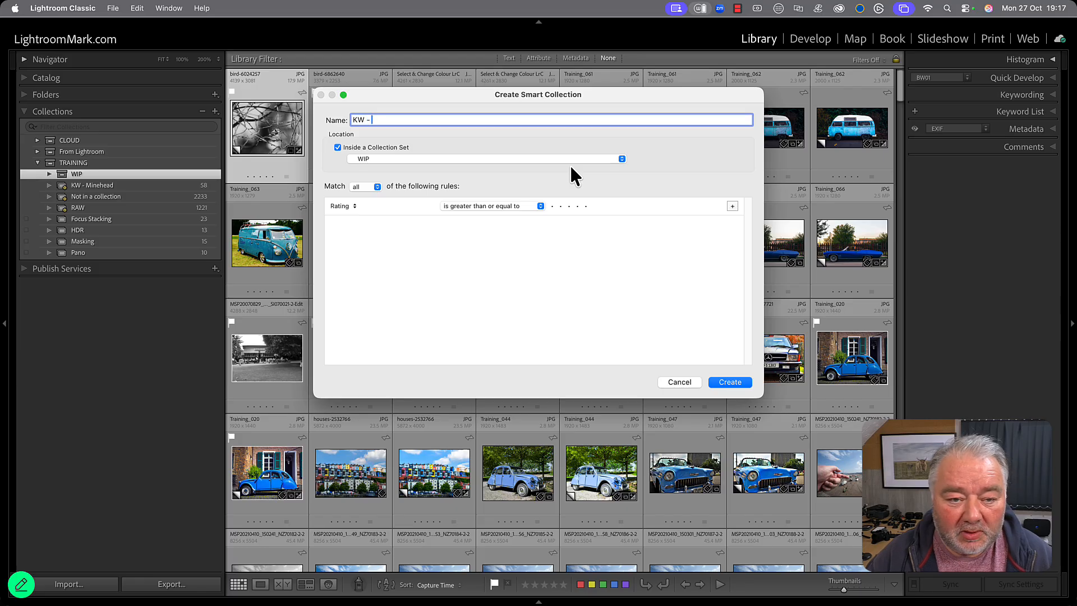
type("Sunrise")
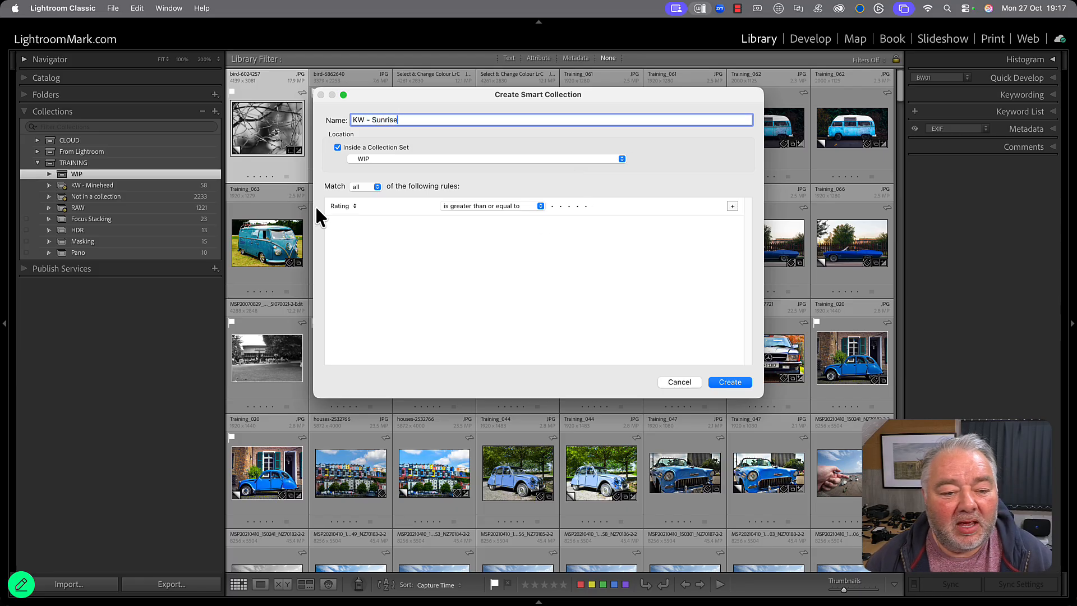
- Set the rule to Keywords contains "sunrise" and create the KW - Sunrise smart collection
left_click(352, 206)
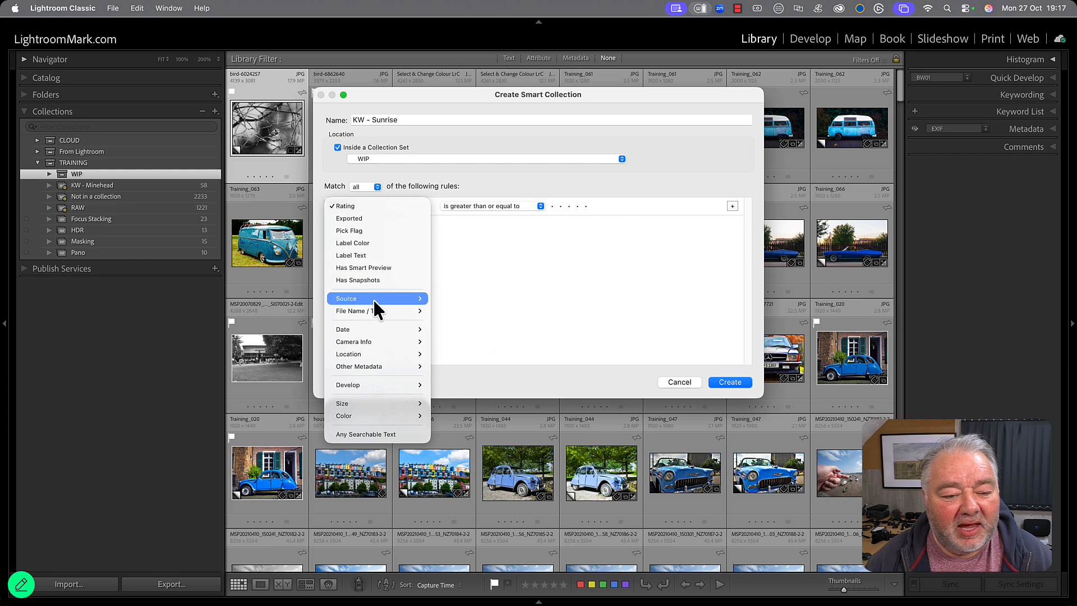
mouse_move(379, 365)
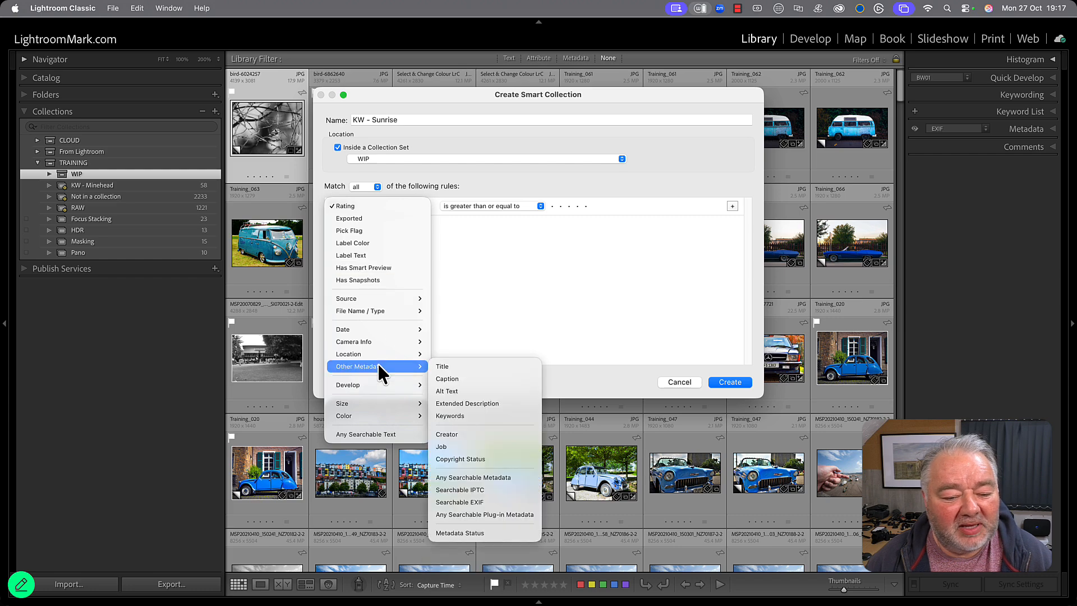
left_click(462, 416)
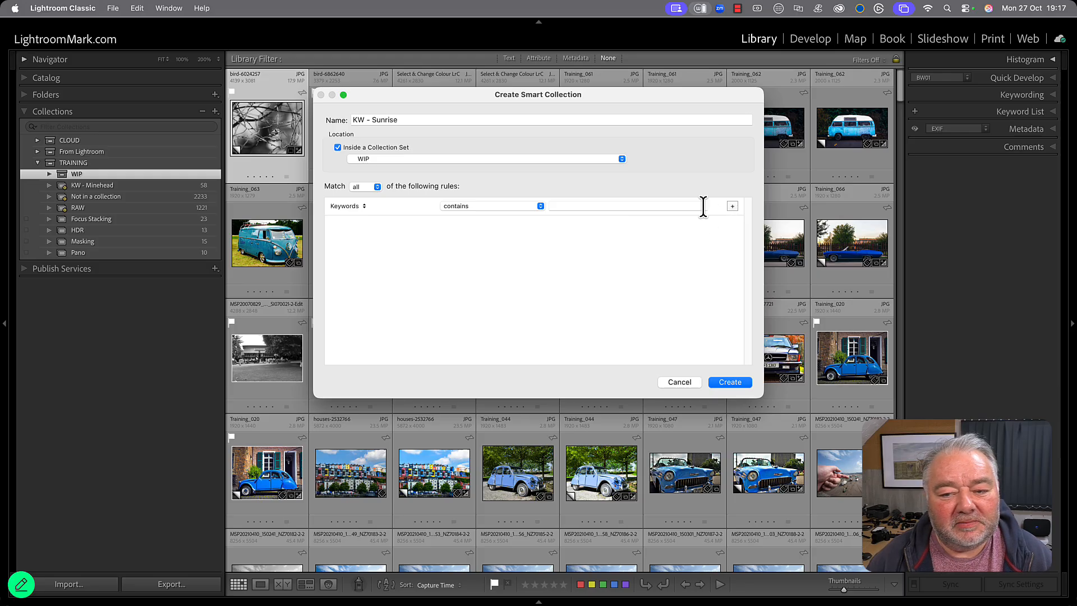
left_click(701, 206)
type("sunrise")
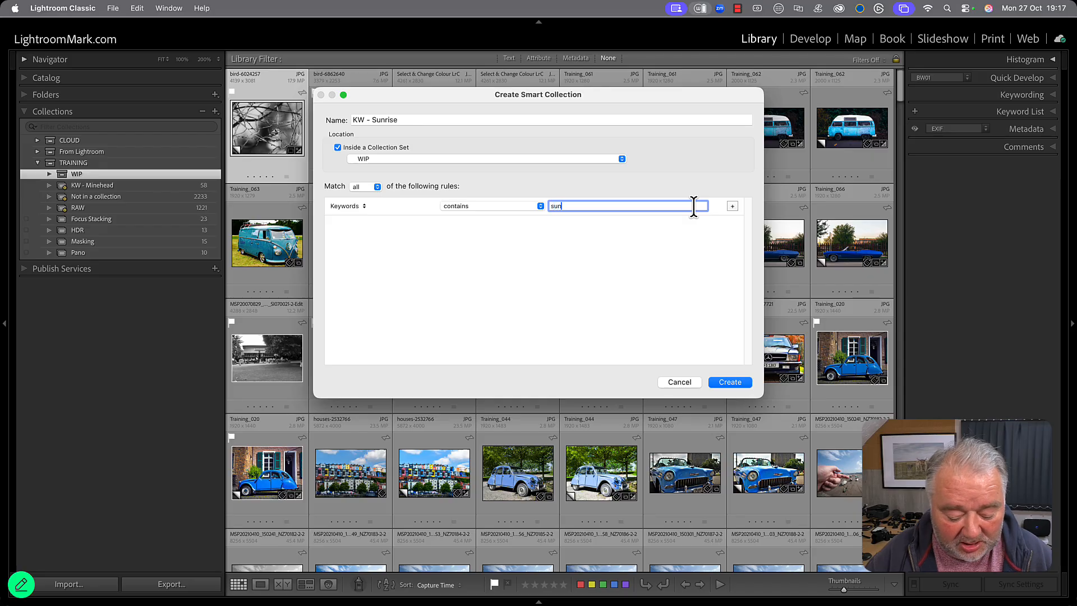
left_click(732, 383)
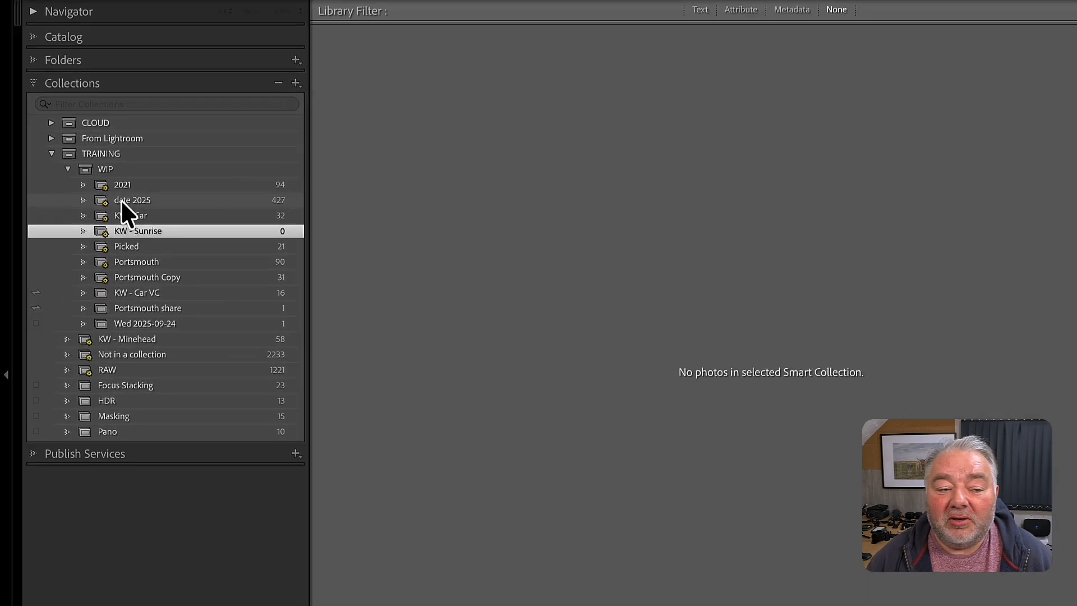
- View the contents of the 2021, date 2025 and KW - Car smart collections inside WIP
left_click(109, 189)
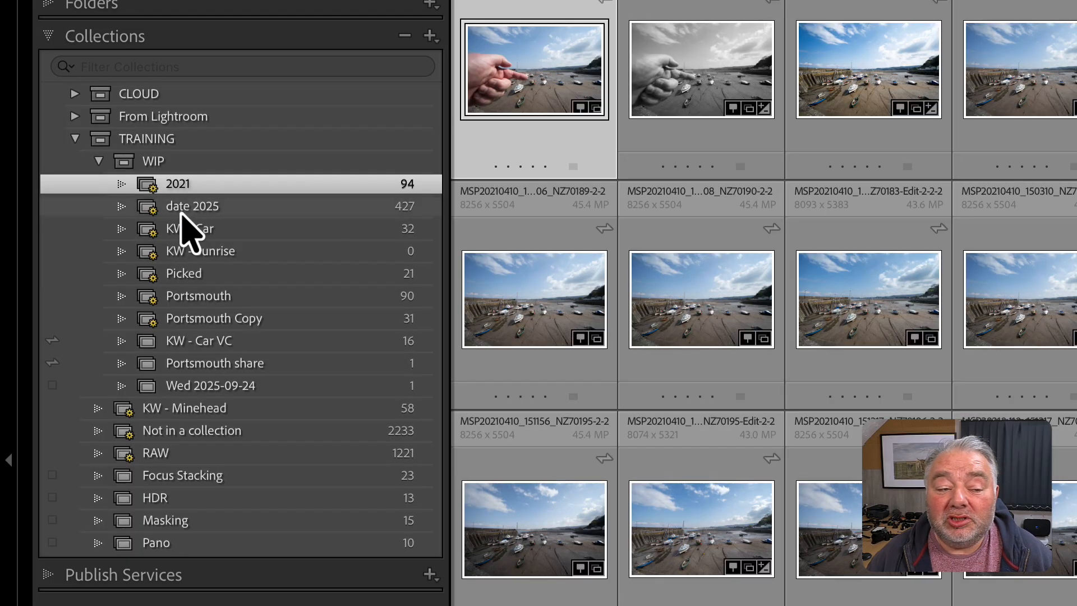
left_click(185, 208)
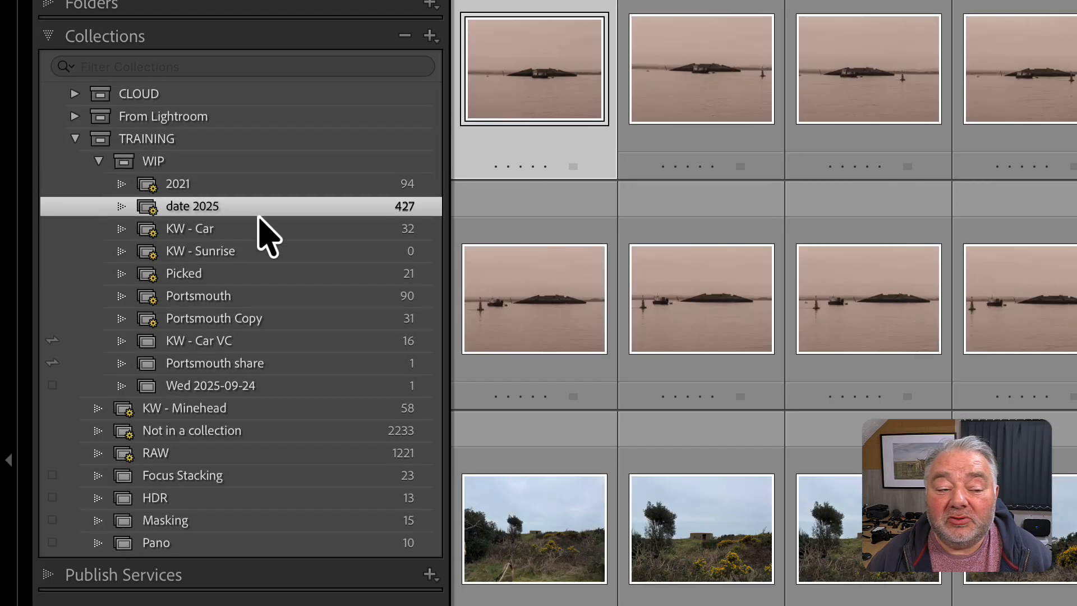
left_click(192, 234)
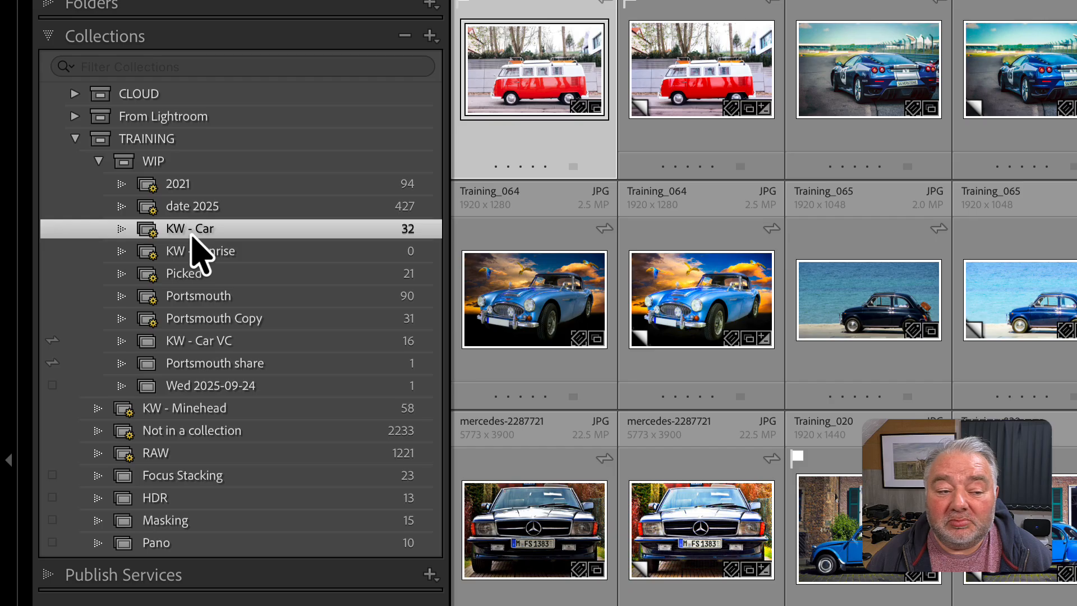
- Compare WIP's smart collections, selected as a group from 2021 to Portsmouth Copy, with its regular collections from KW - Car VC to Wed 2025-09-24
left_click(180, 189)
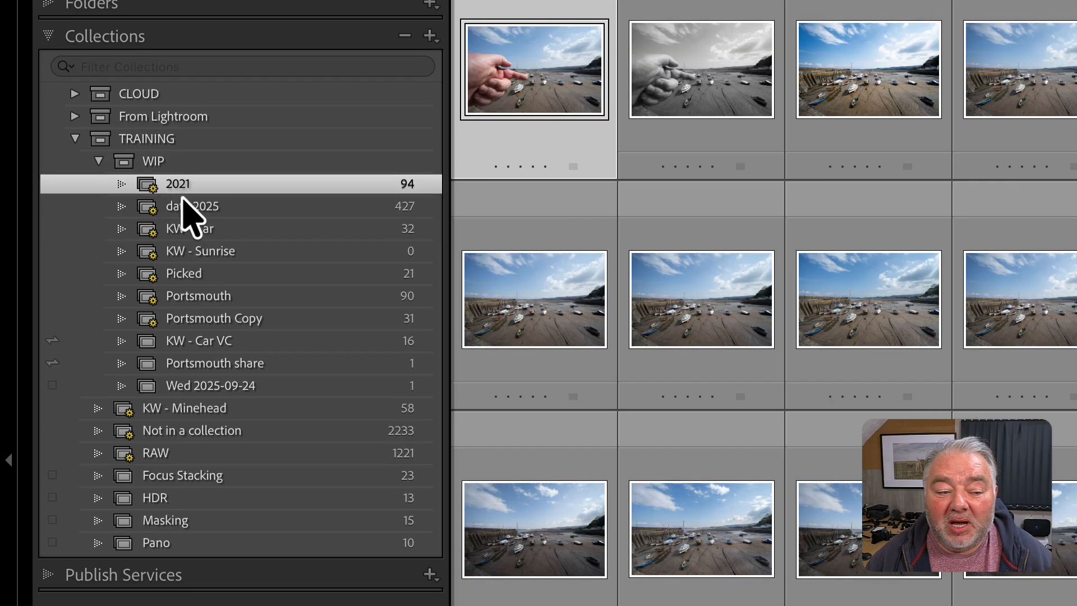
left_click(193, 324, "shift")
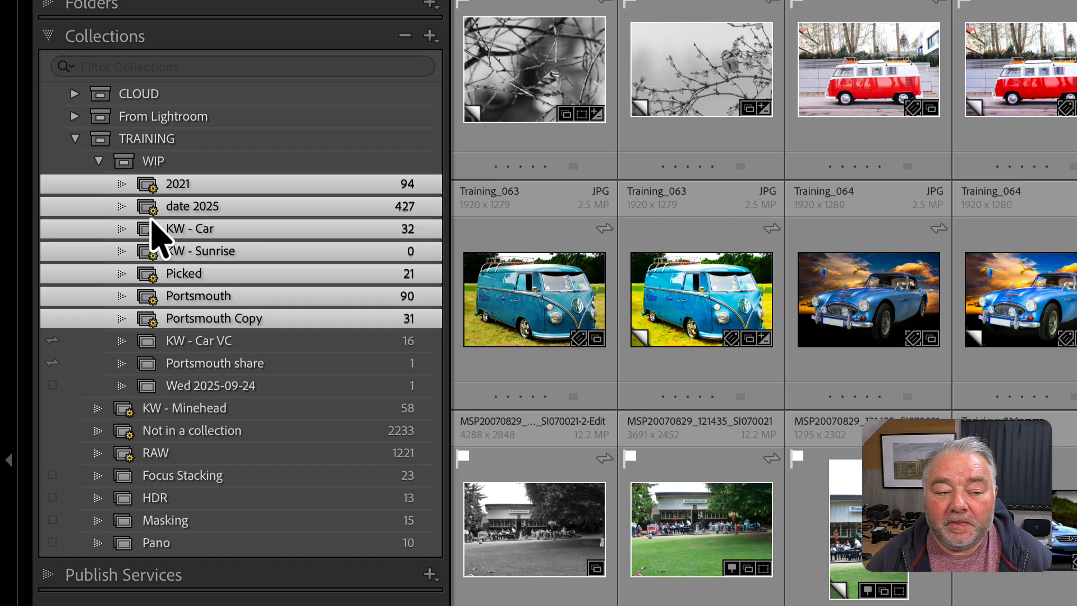
left_click(200, 343)
left_click(207, 387, "shift")
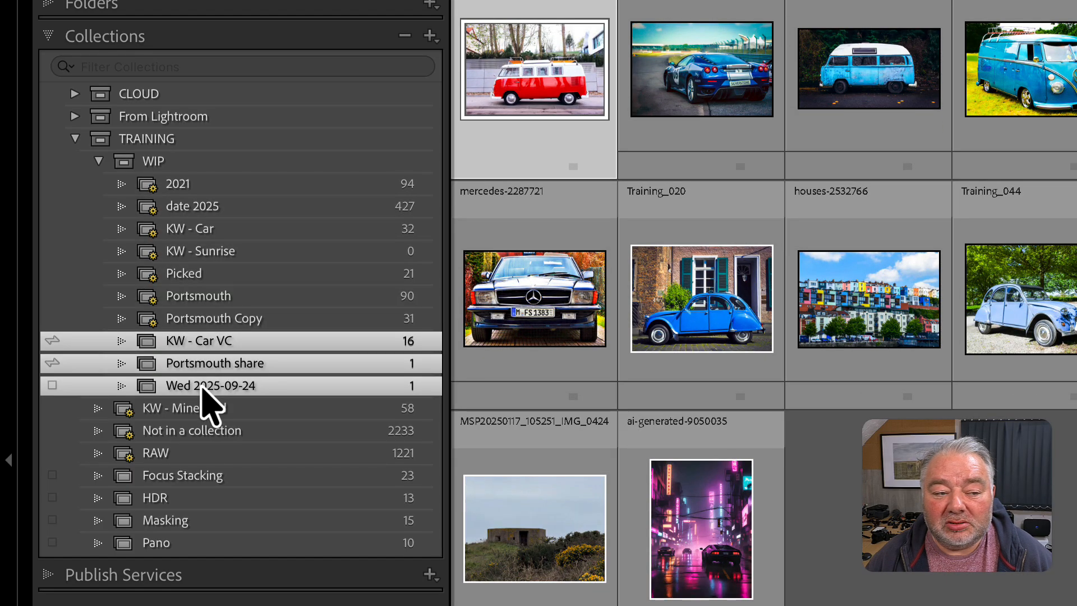
left_click(170, 163)
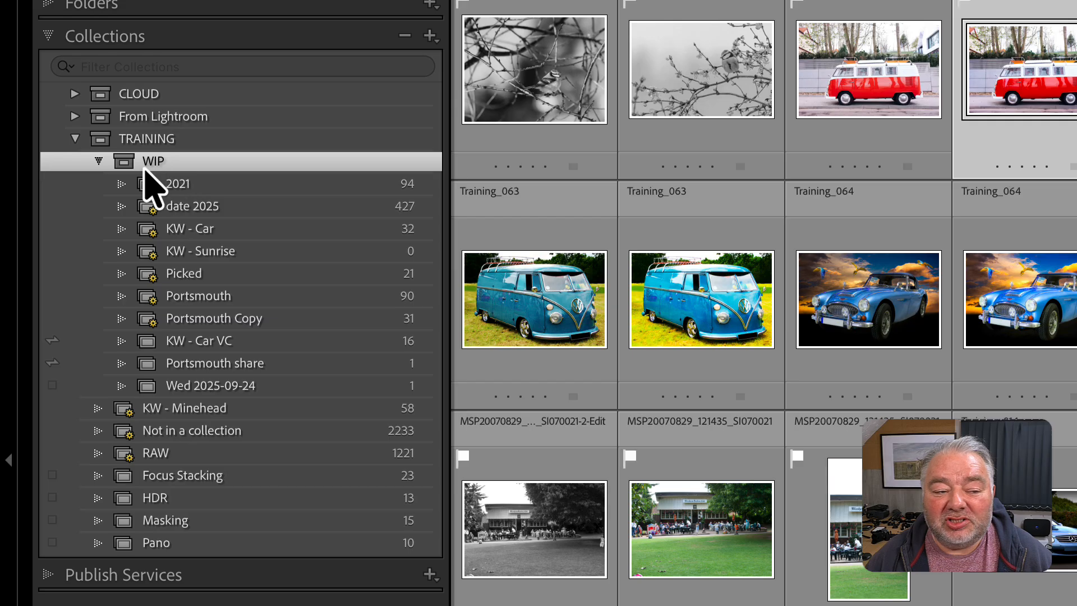
left_click(185, 184)
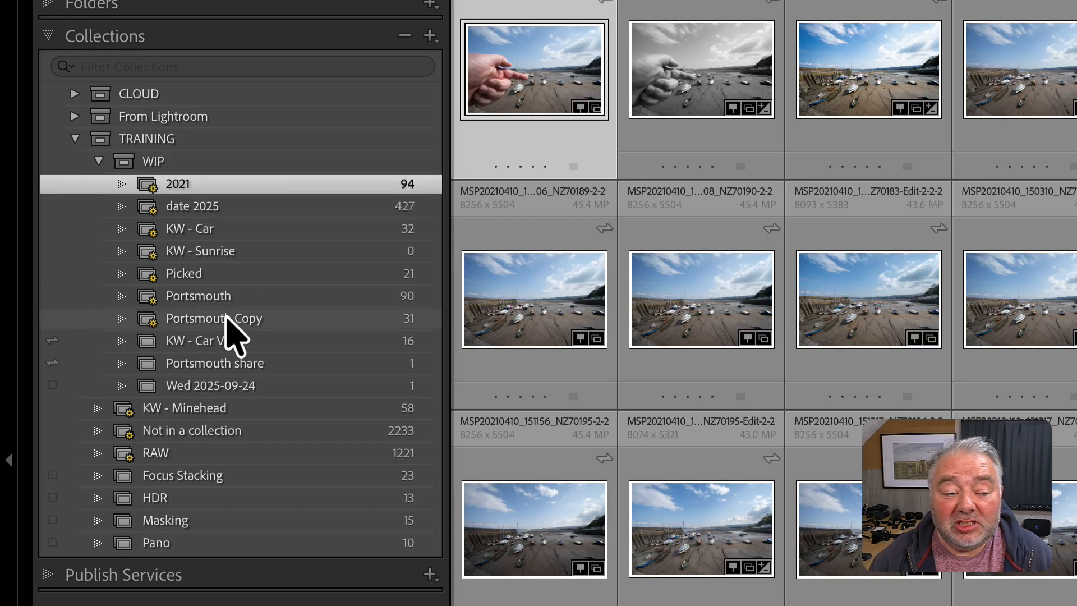
left_click(227, 317, "shift")
left_click(227, 338)
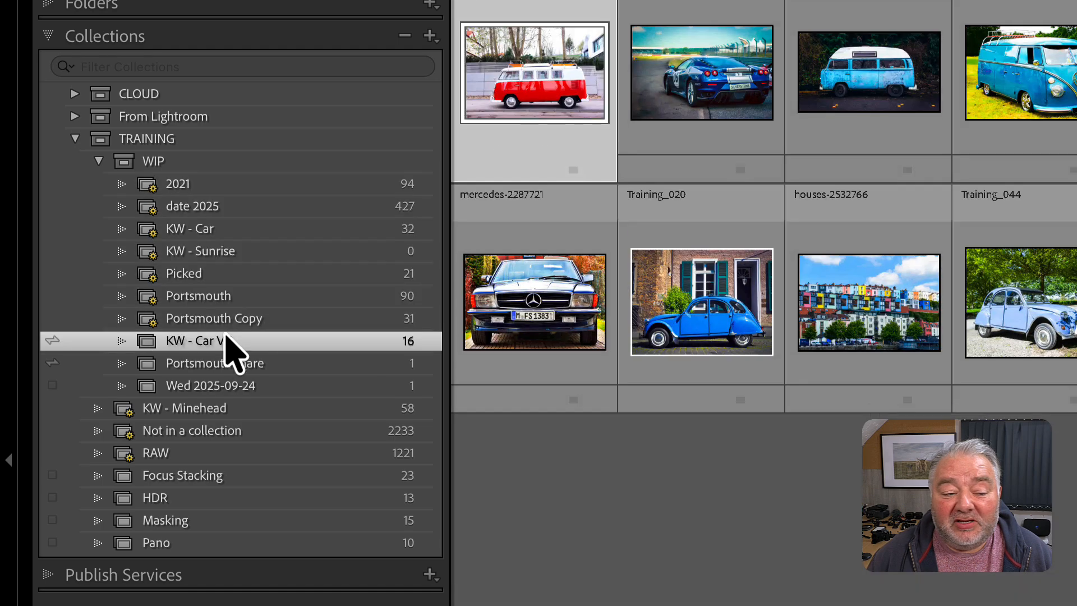
left_click(232, 386, "shift")
key("j")
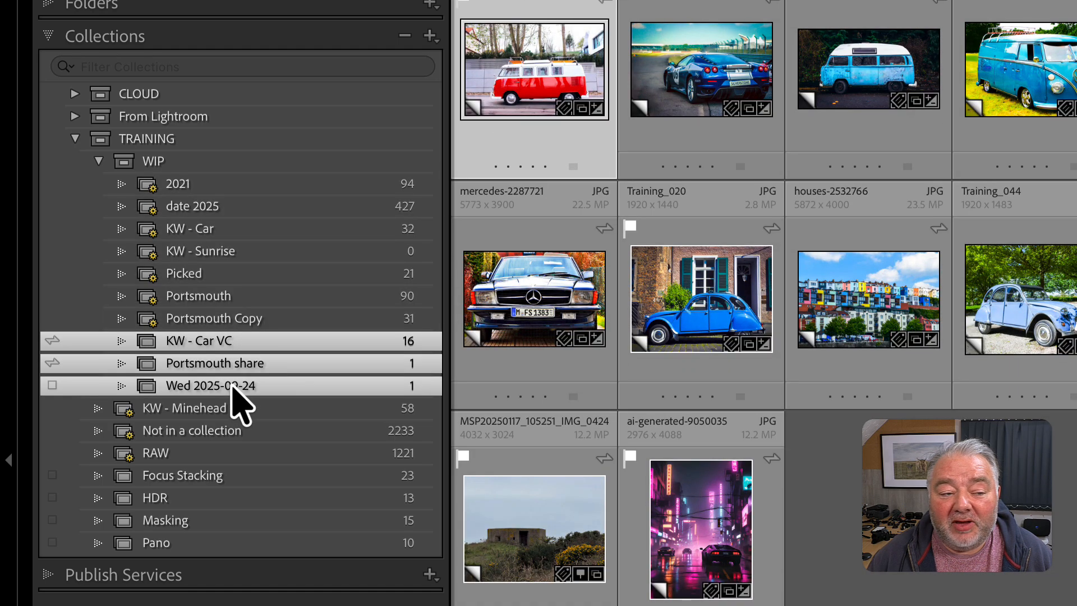
- Compare the contents of the smart collections KW - Car, KW - Sunrise and Picked with the regular KW - Car VC collection
left_click(196, 187)
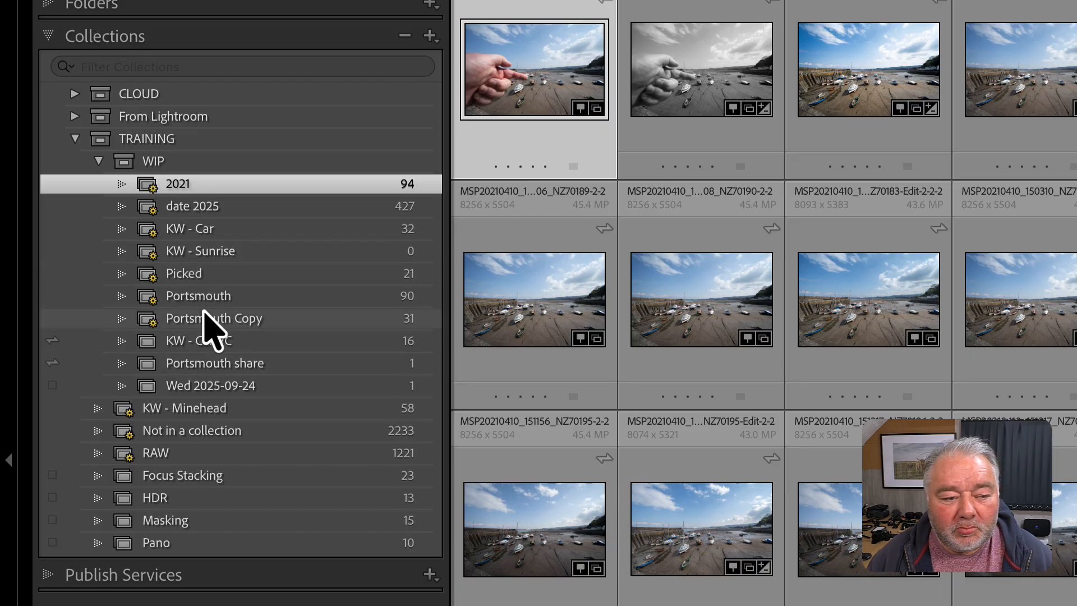
left_click(202, 235)
left_click(252, 253)
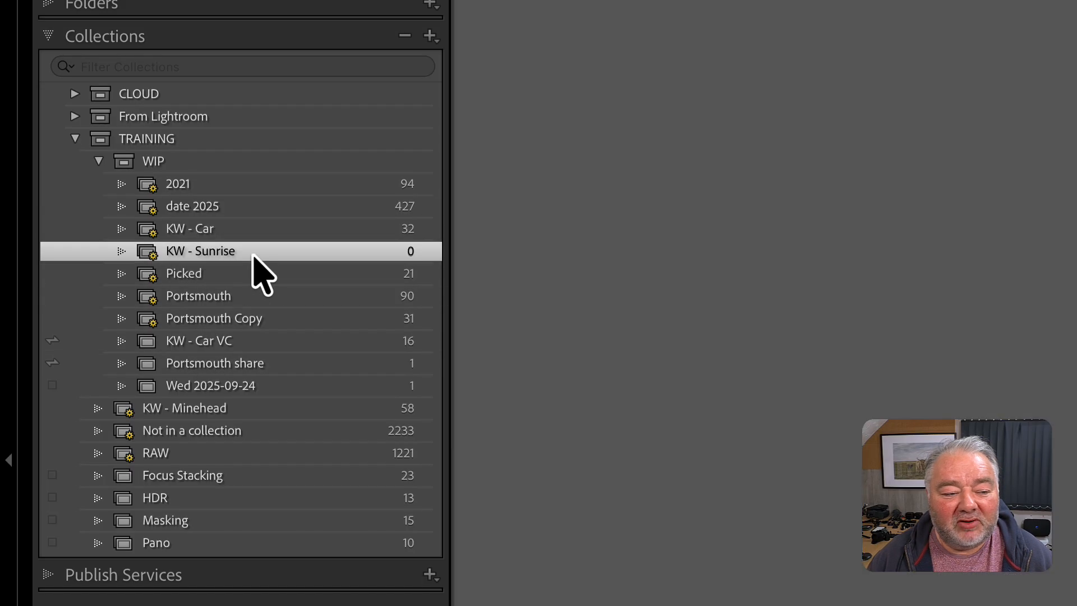
left_click(224, 342)
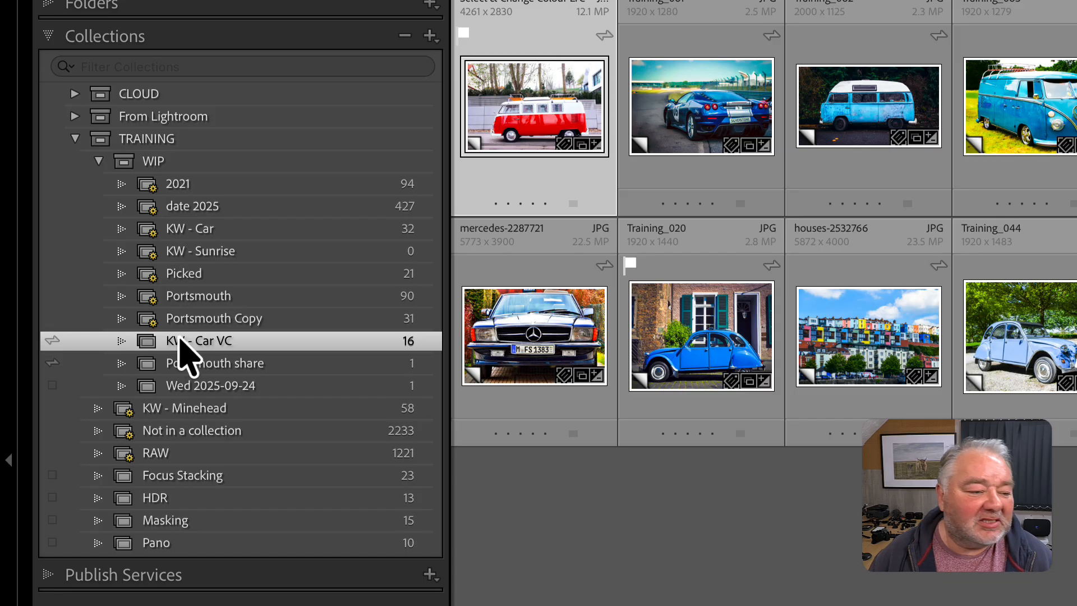
left_click(191, 253)
left_click(182, 230)
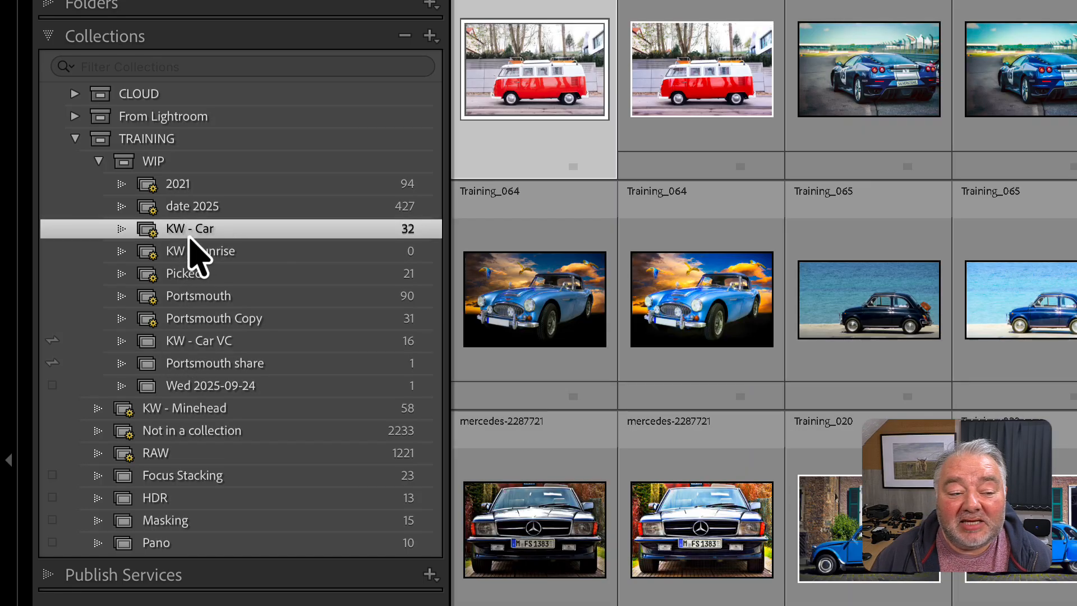
left_click(162, 250)
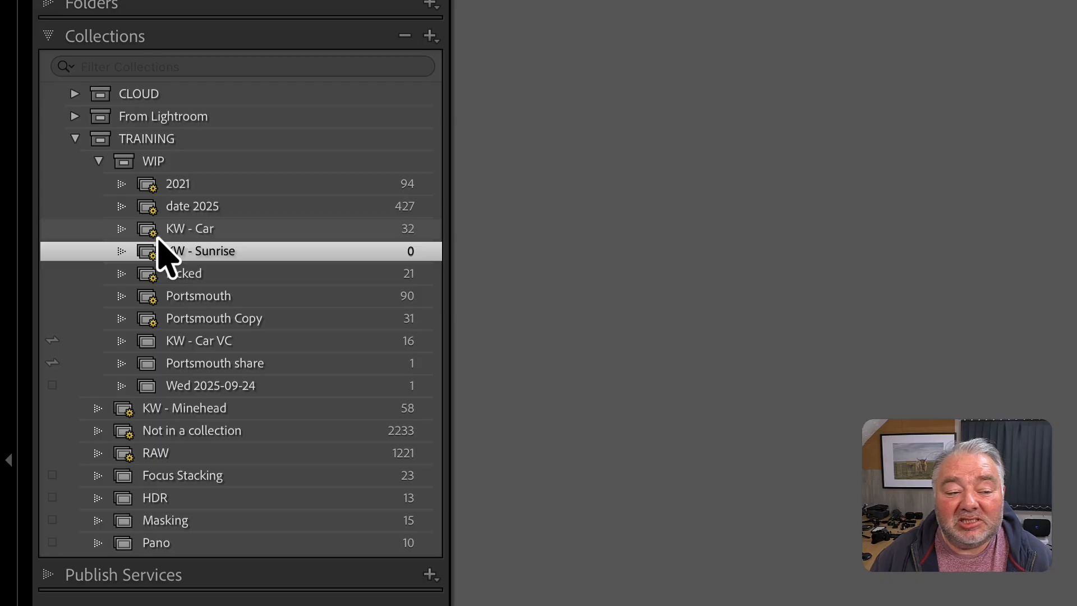
left_click(158, 234)
left_click(161, 248)
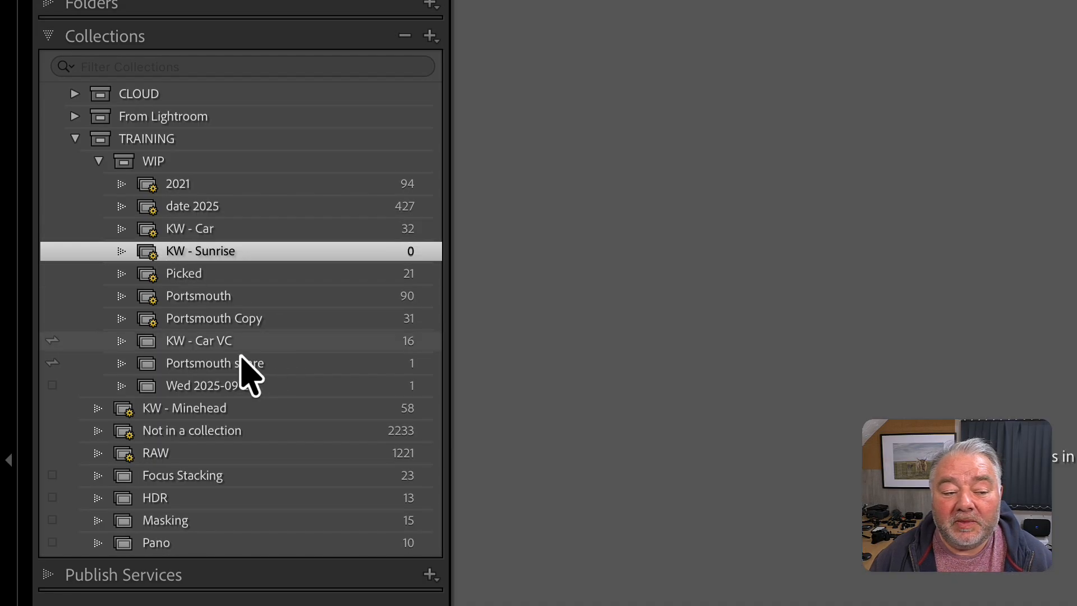
left_click(188, 343)
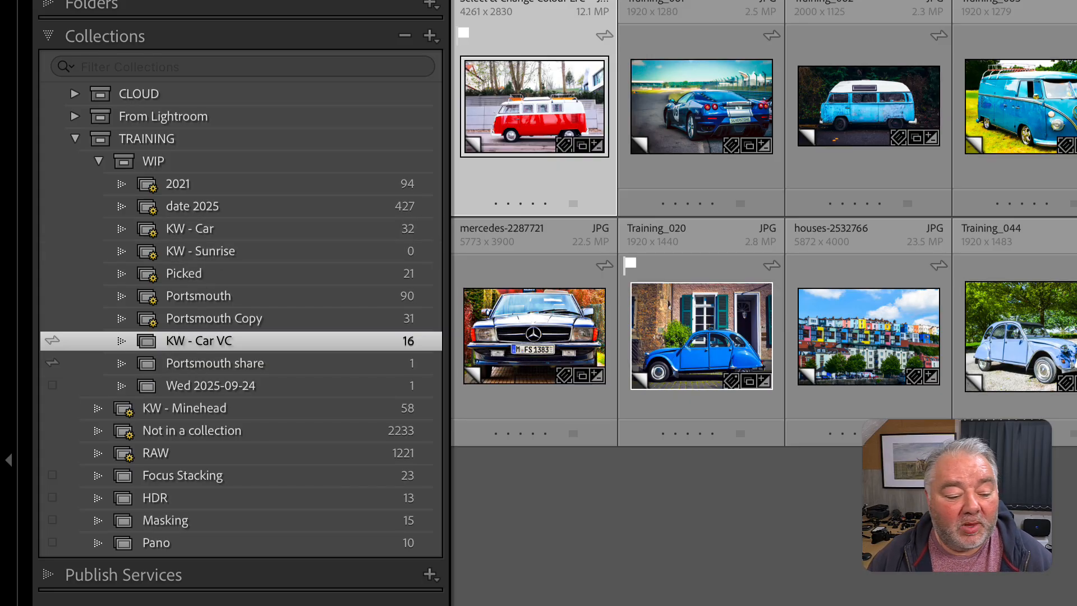
left_click(238, 273)
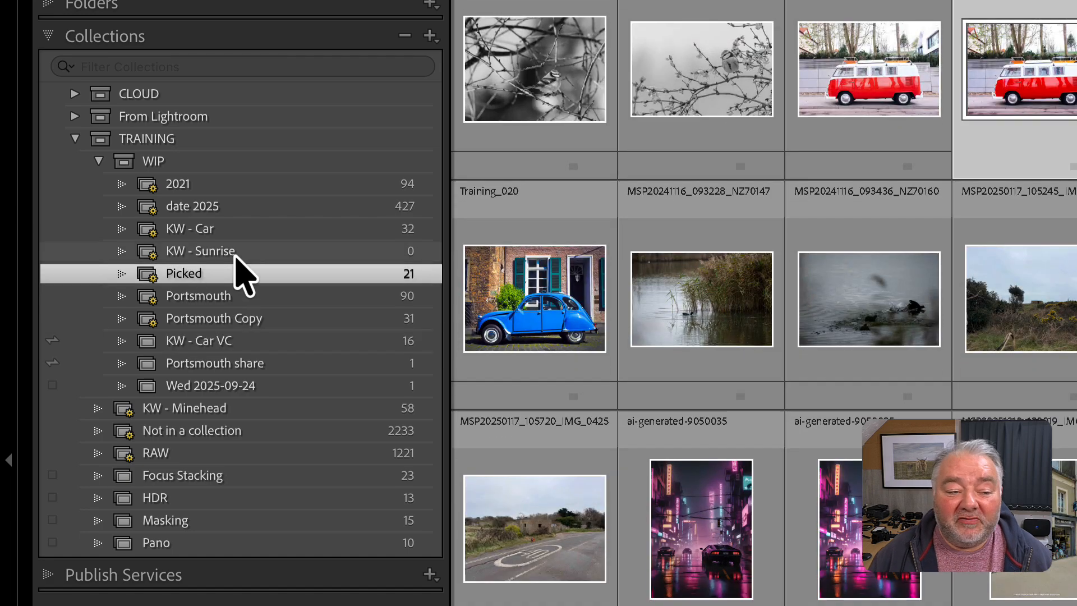
left_click(236, 253)
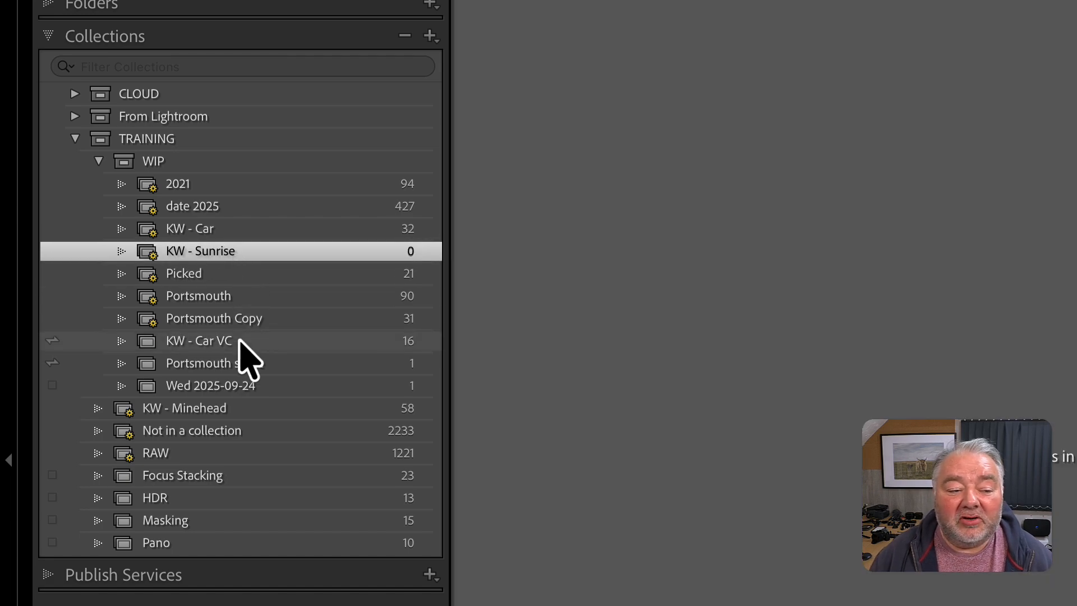
- Move the KW - Minehead smart collection into the WIP collection set and check the set's list
left_click(234, 412)
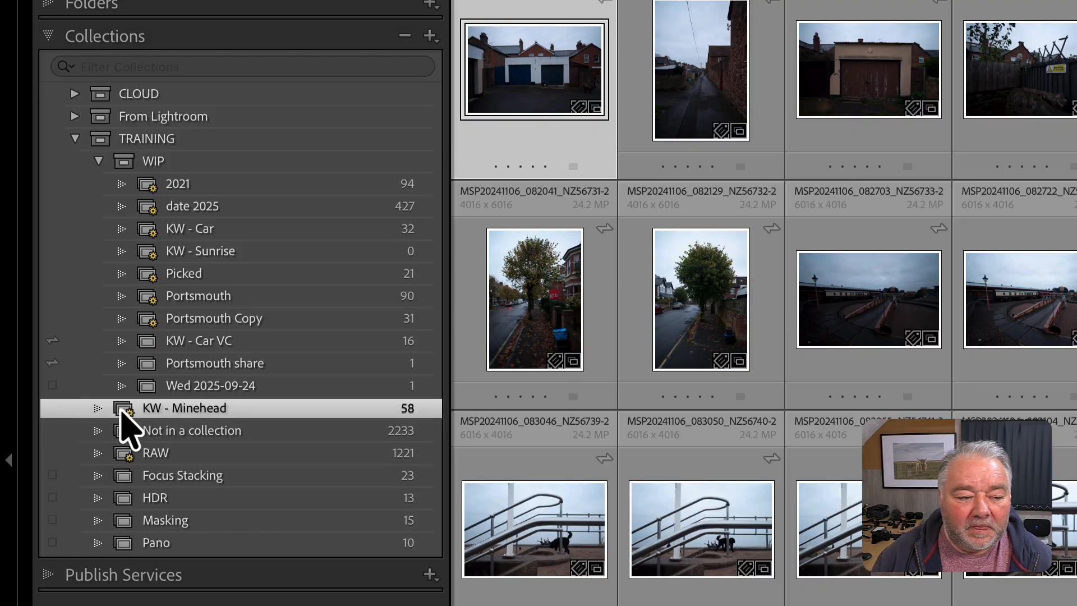
left_click_drag(122, 412, 172, 166)
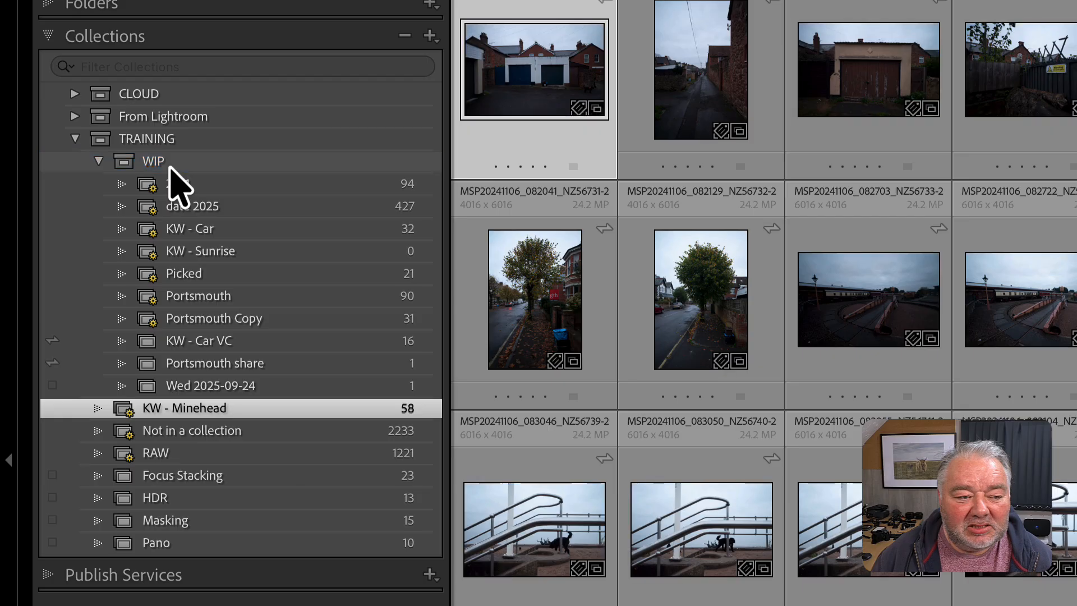
left_click(100, 164)
left_click(100, 164)
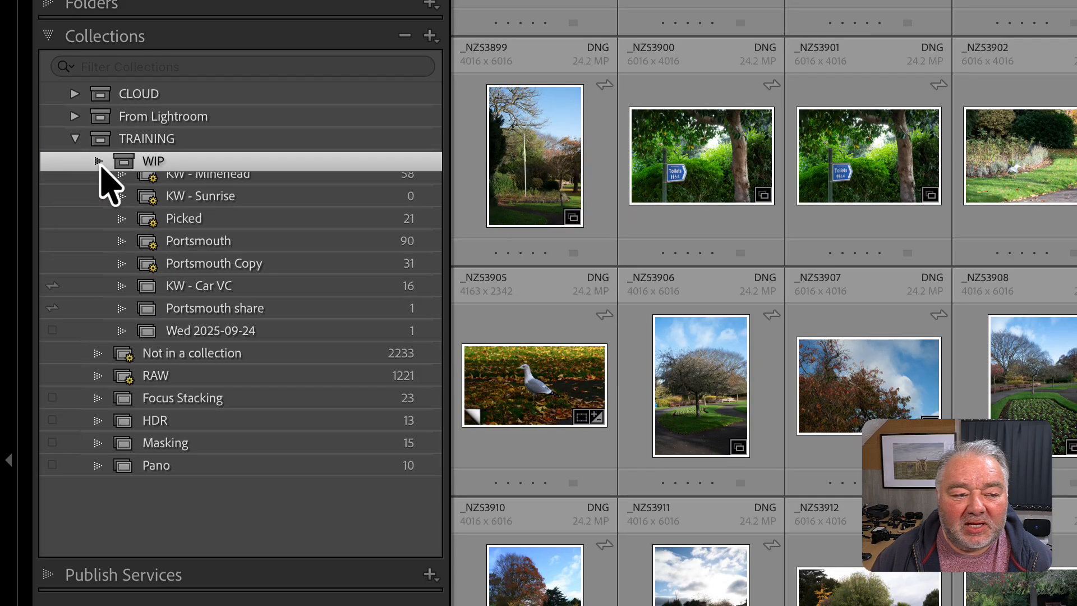
left_click(100, 162)
left_click(100, 163)
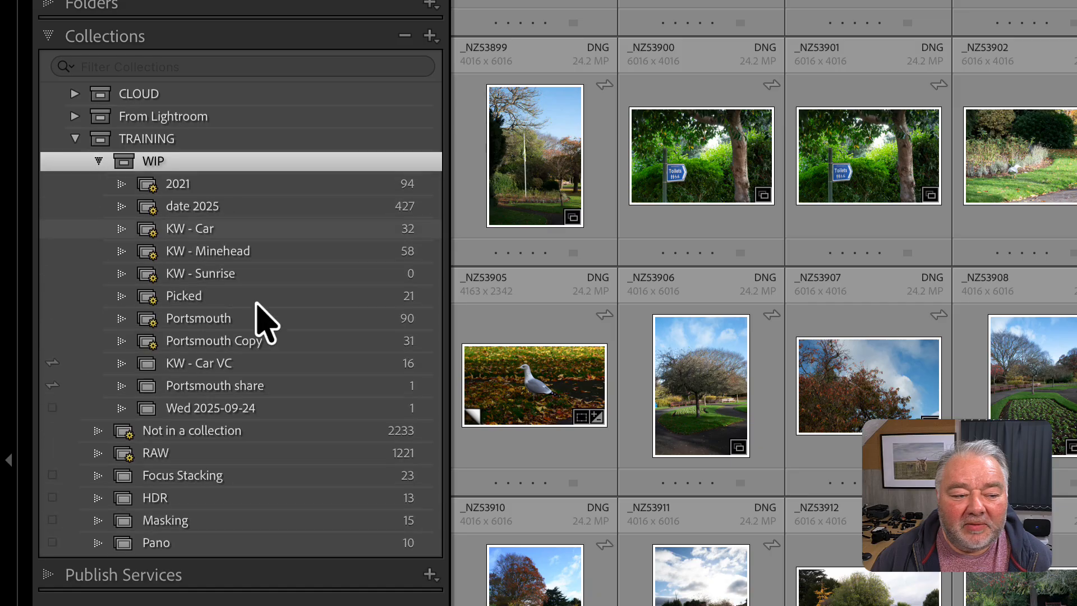
- Move the RAW and Not in a collection smart collections together into the WIP collection set
left_click(157, 454)
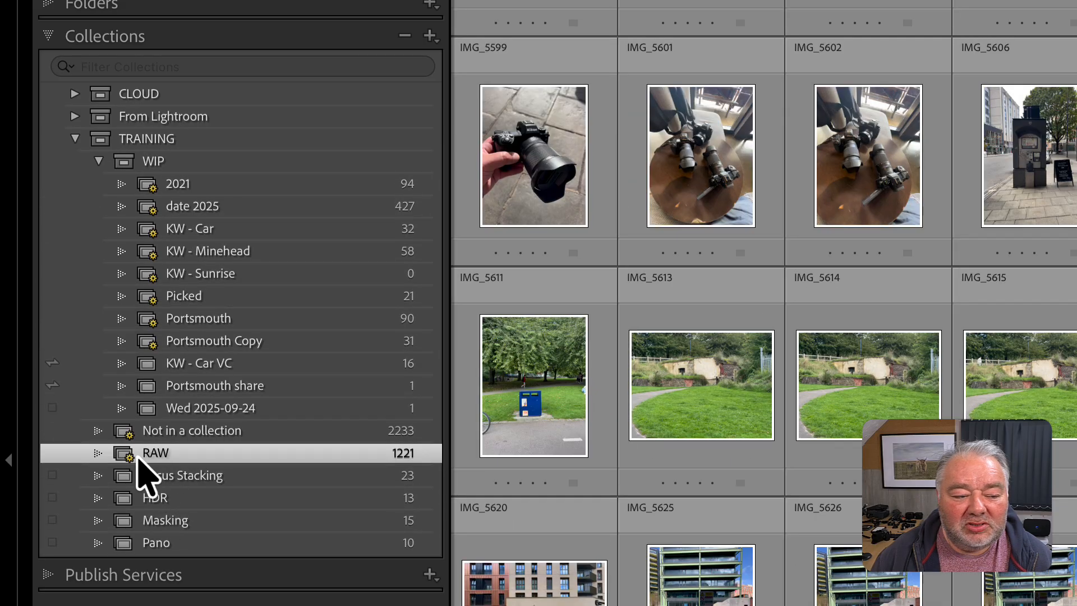
left_click(100, 162)
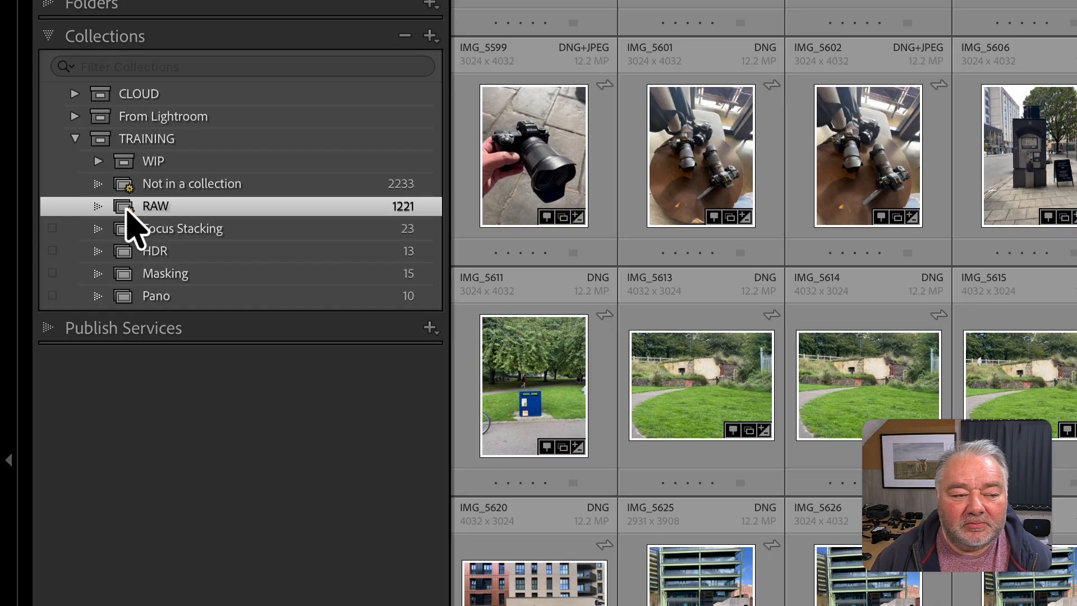
left_click(130, 189, "shift")
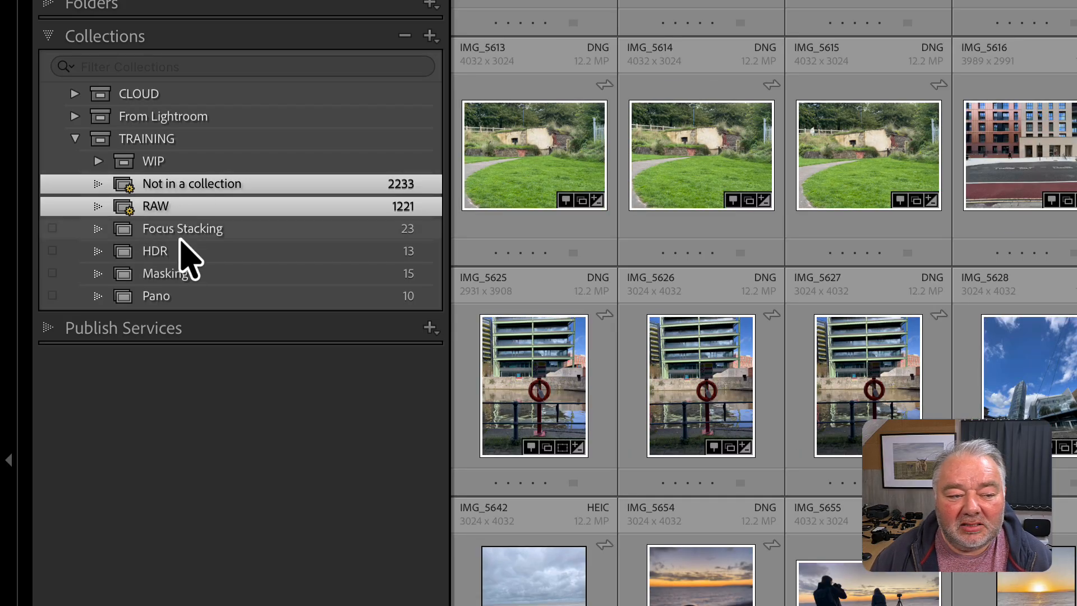
left_click_drag(159, 211, 170, 164)
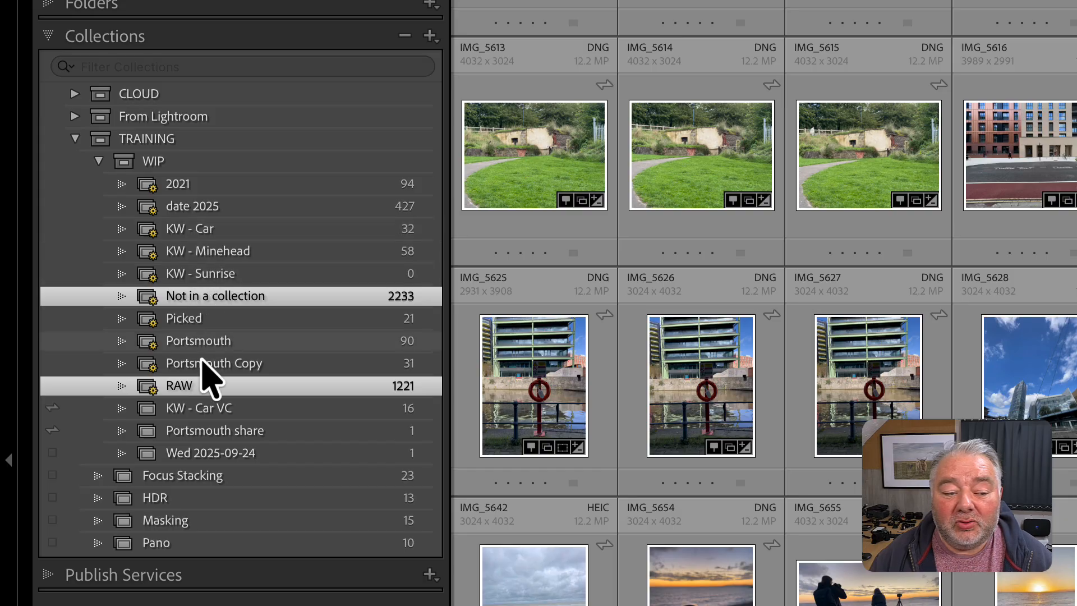
- Check the KW - Minehead and KW - Sunrise collections and start an import from the "9 - to import to lrc" folder on Aperture
left_click(245, 253)
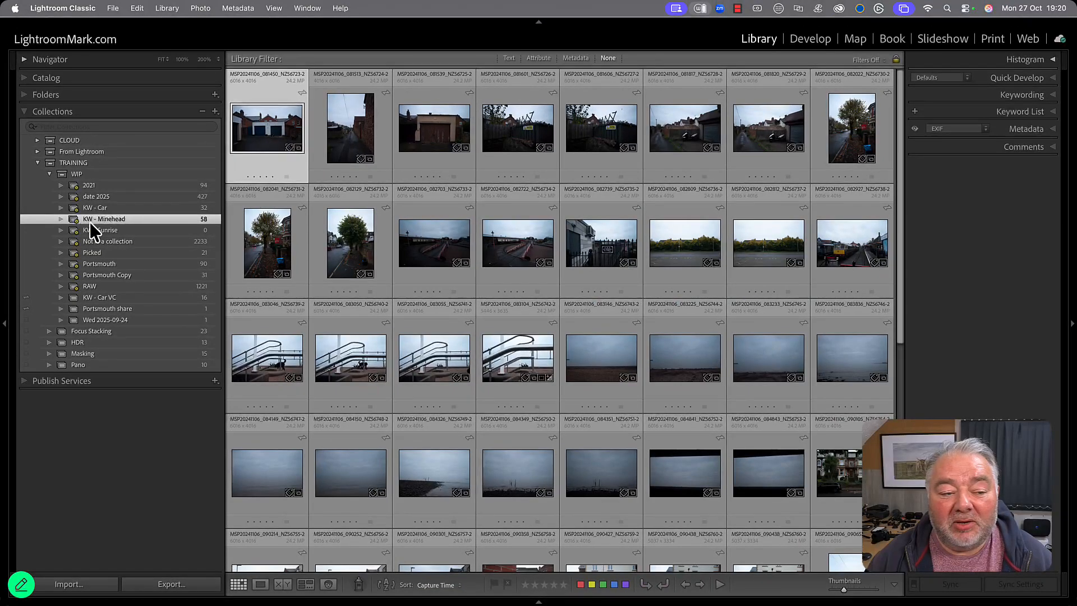
left_click(109, 230)
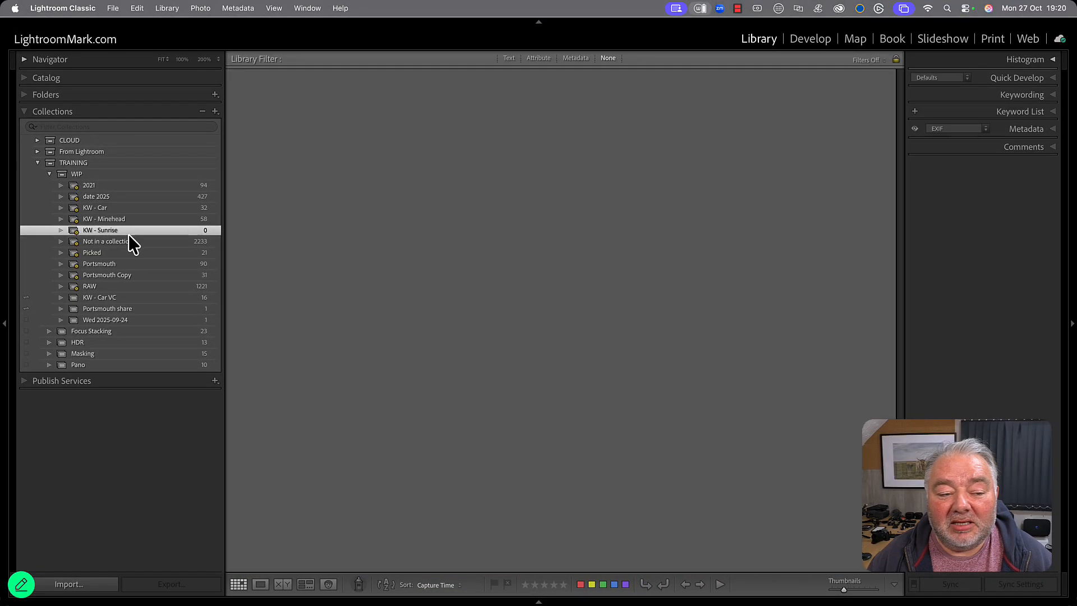
left_click(90, 588)
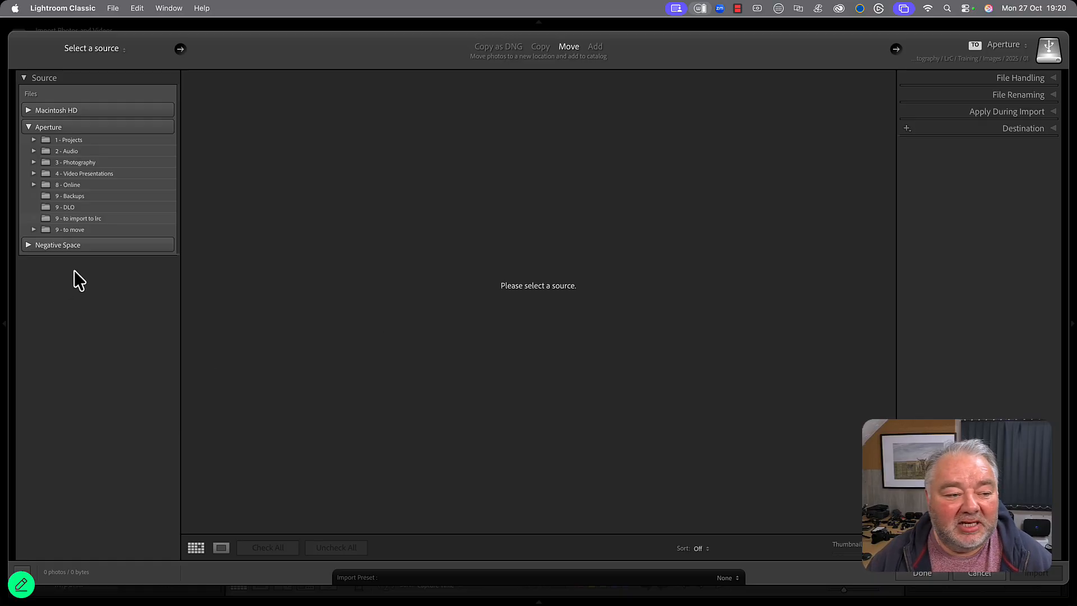
left_click(84, 220)
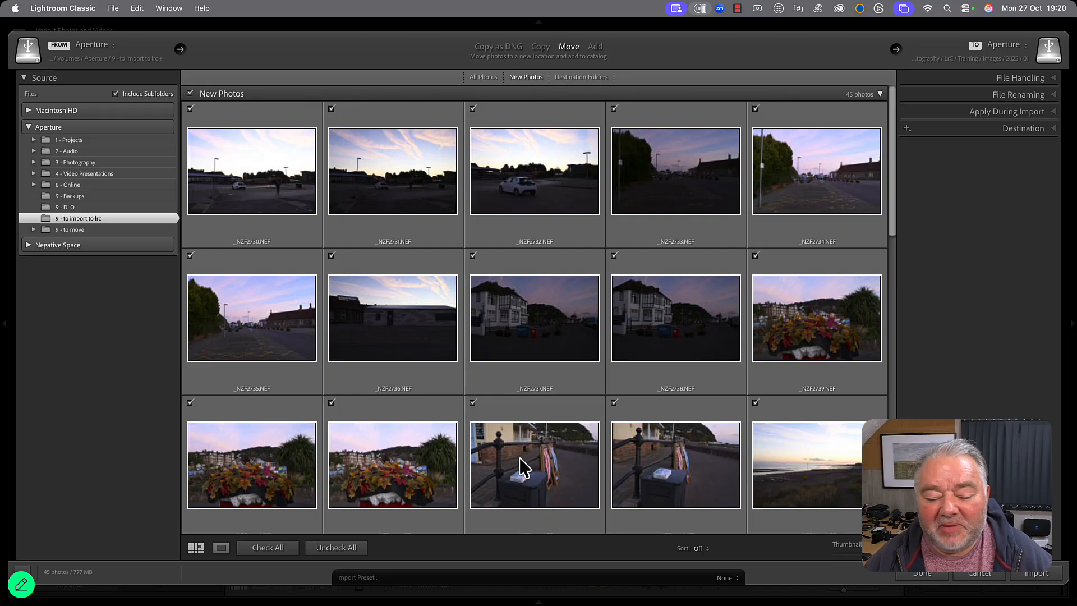
- Uncheck all new photos, then mark only the sunrise shots _NZF2744.NEF through _NZF2765.NEF for import
left_click(274, 553)
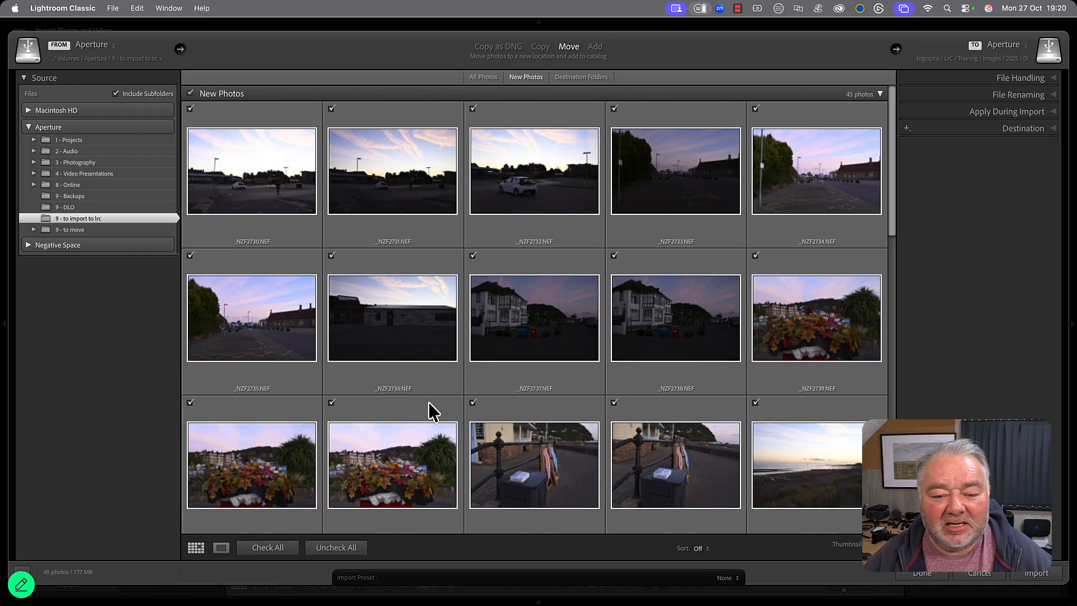
scroll(459, 354, "down", 4)
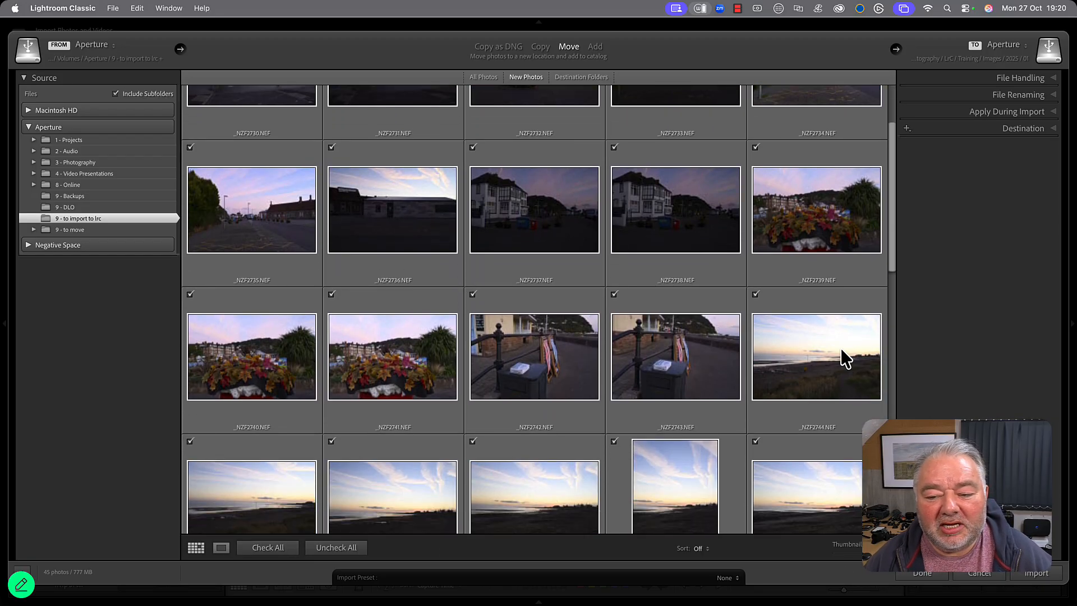
left_click(845, 359)
left_click(358, 548)
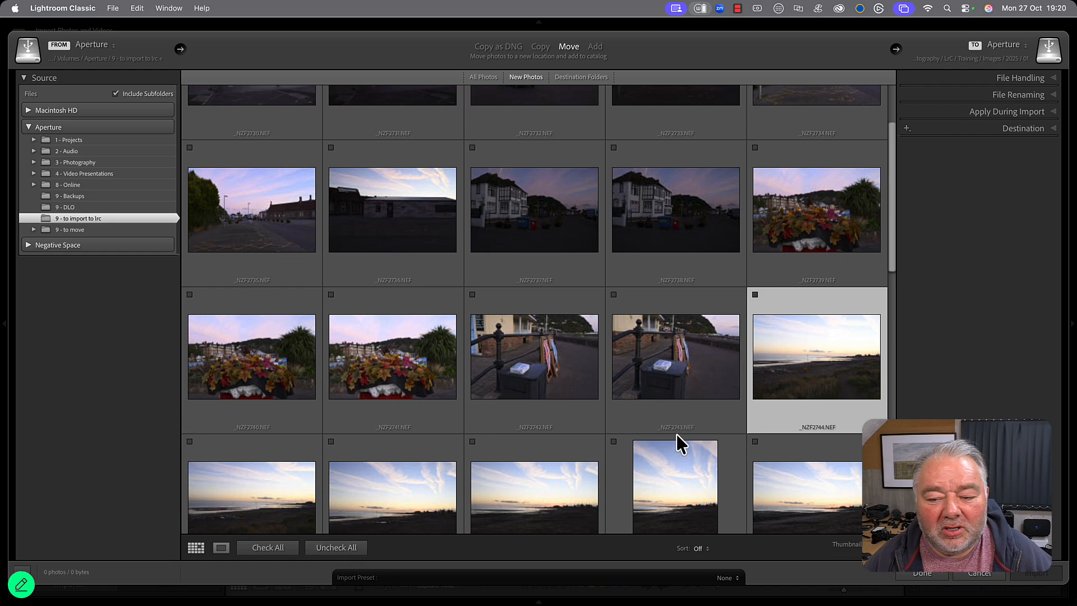
scroll(677, 434, "down", 3)
scroll(801, 248, "down", 9)
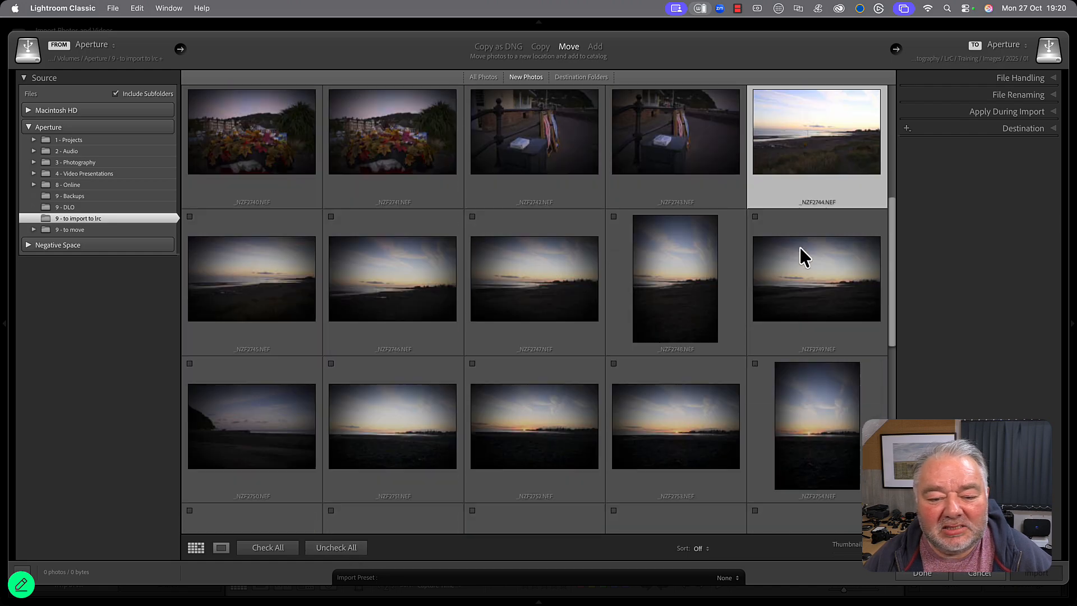
scroll(800, 248, "down", 3)
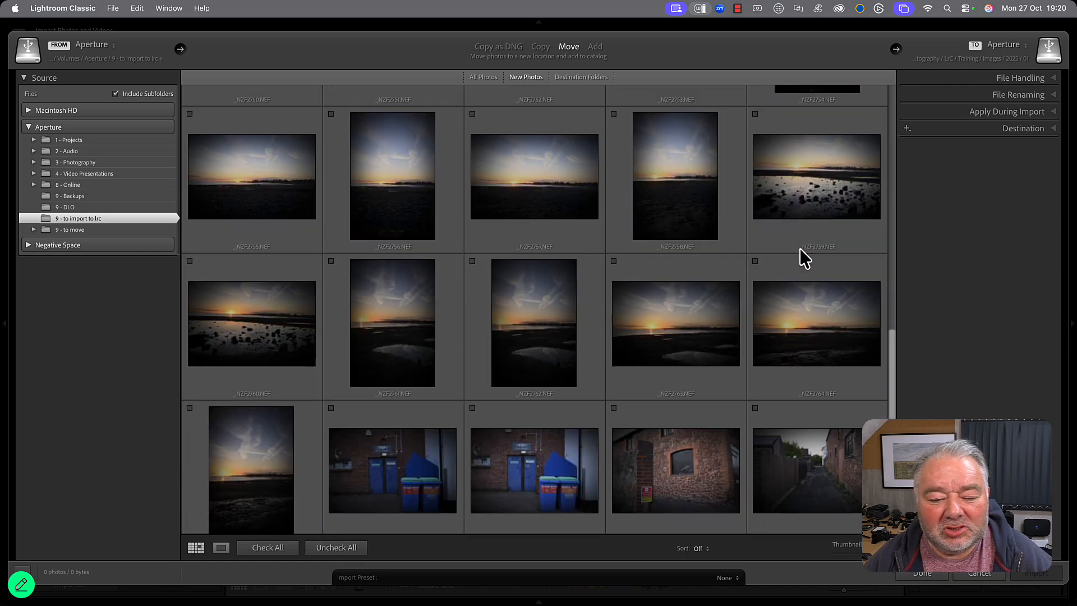
left_click(269, 433, "shift")
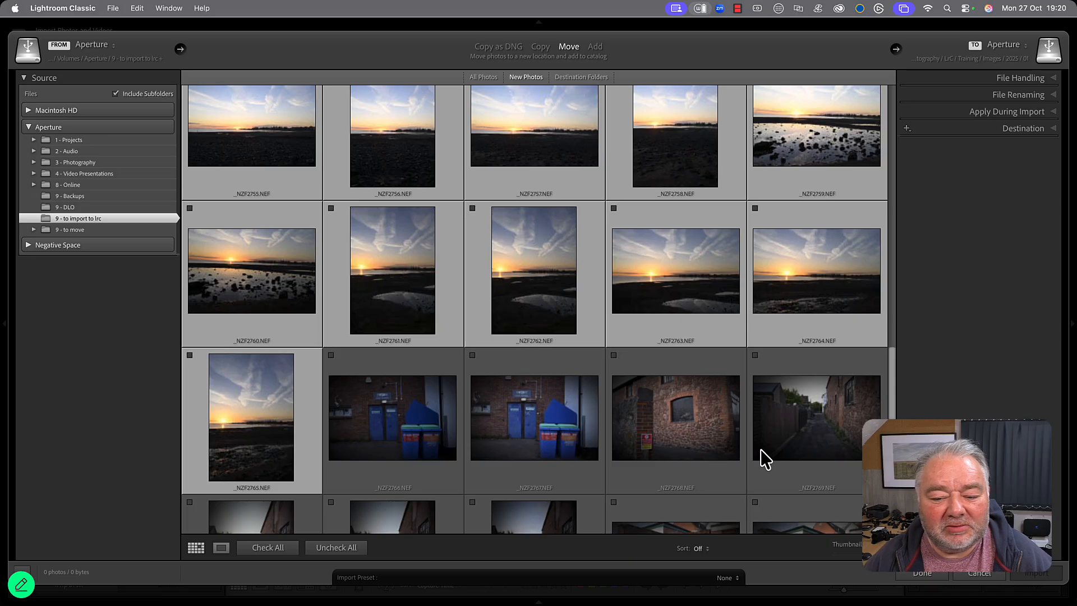
scroll(760, 449, "down", 3)
scroll(762, 447, "up", 9)
scroll(763, 449, "up", 5)
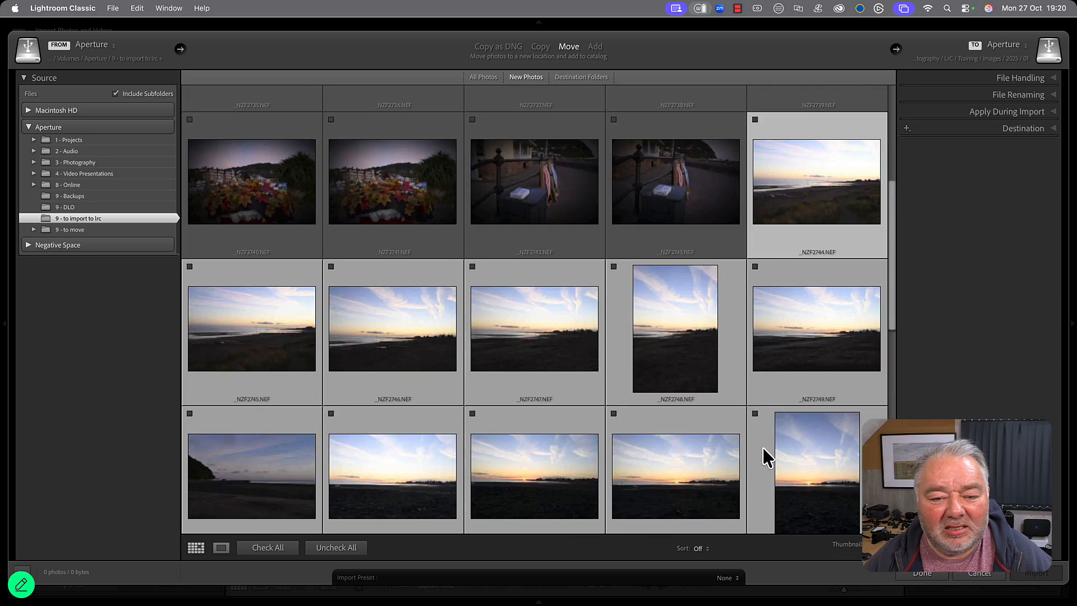
left_click(755, 184)
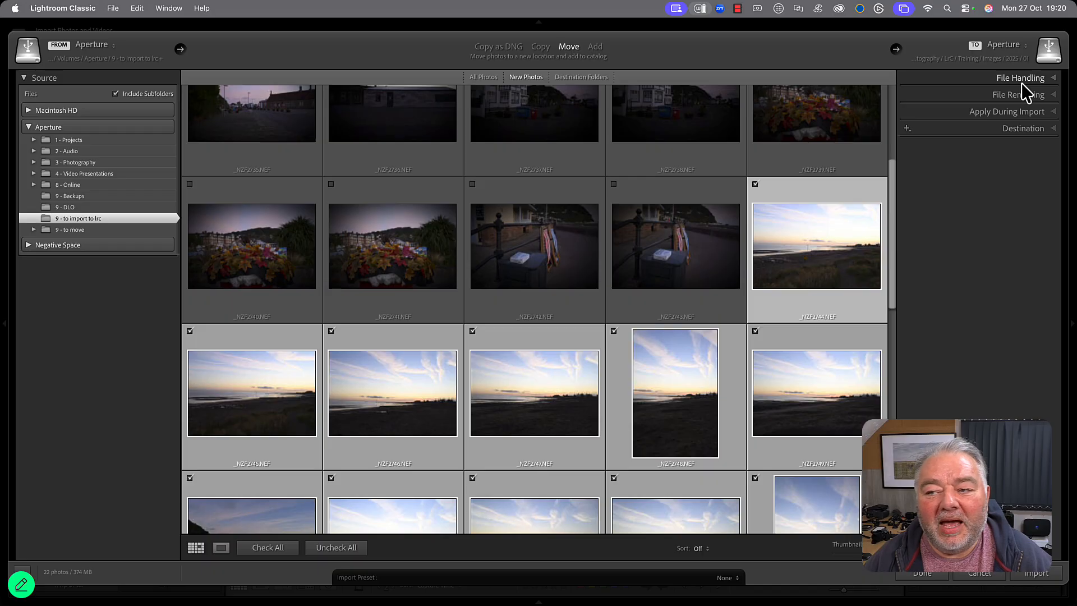
- Set the keywords applied during import to "minehead < Somerset, sunrise"
left_click(1026, 120)
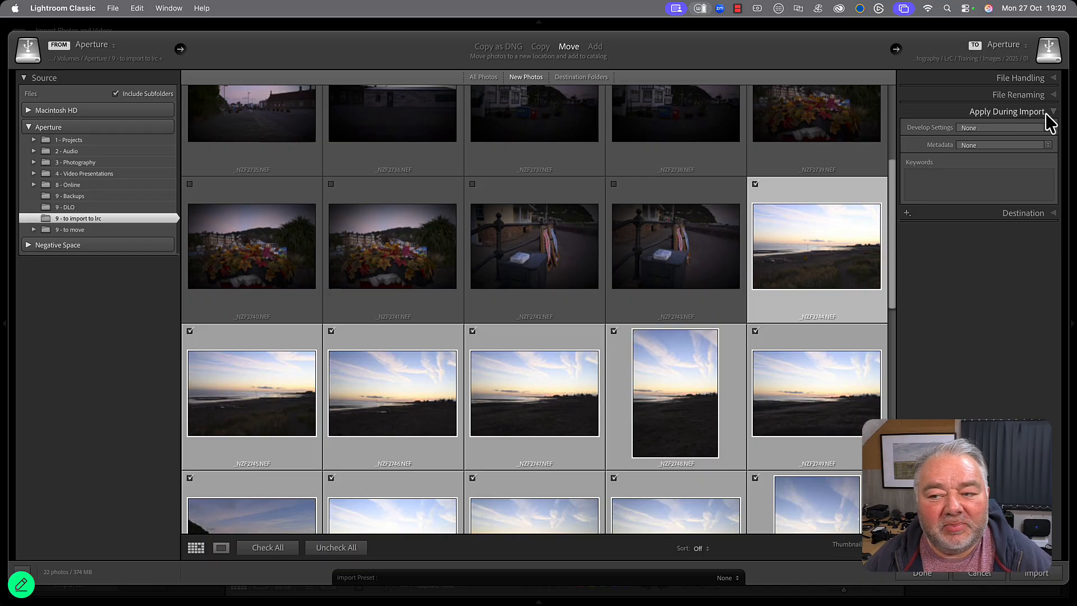
left_click(938, 191)
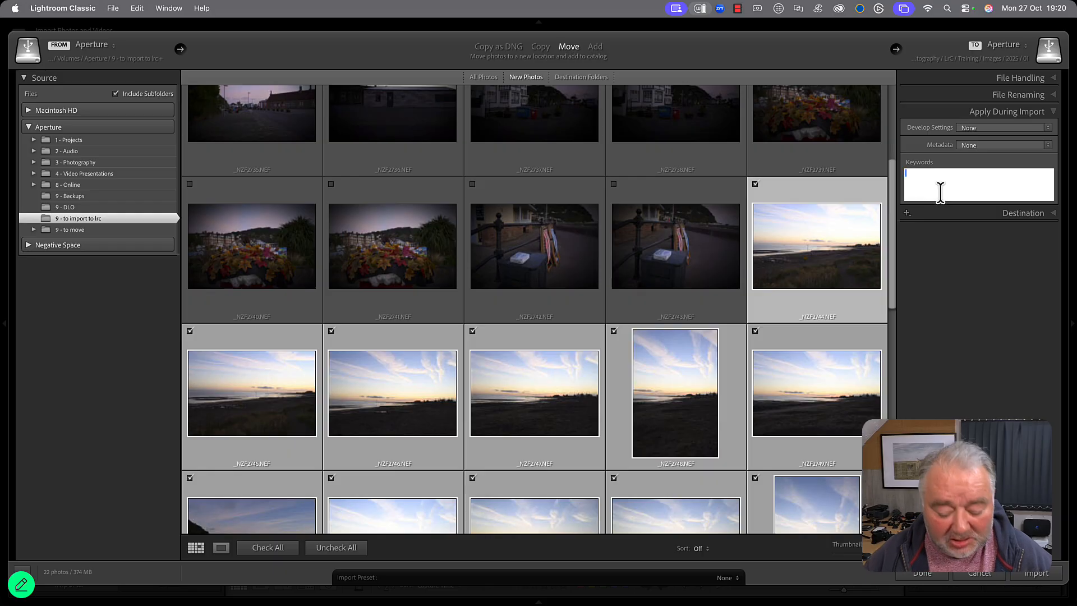
type("mineh")
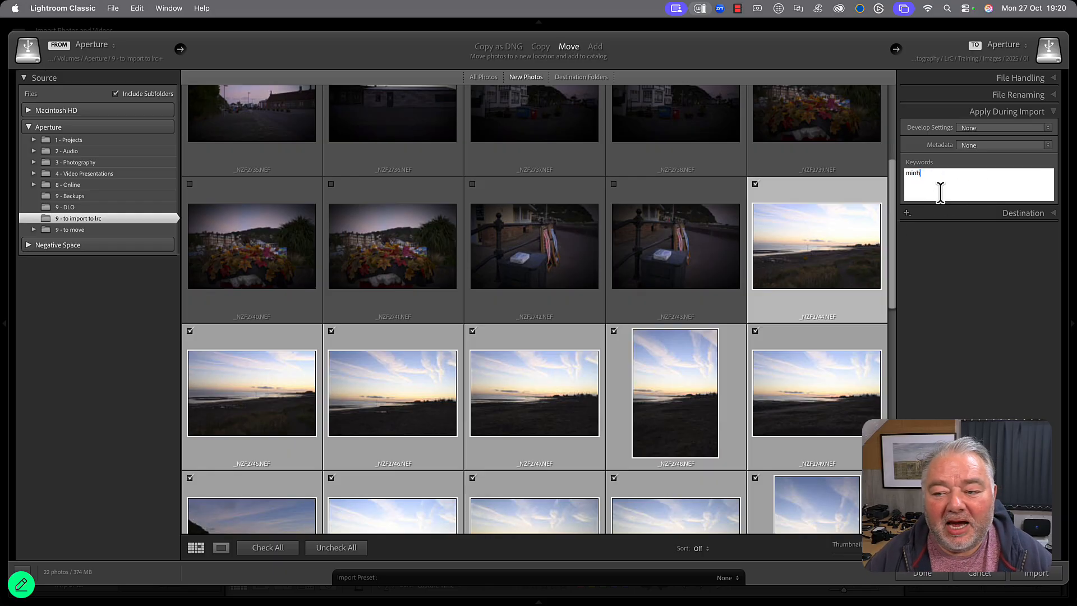
type("e")
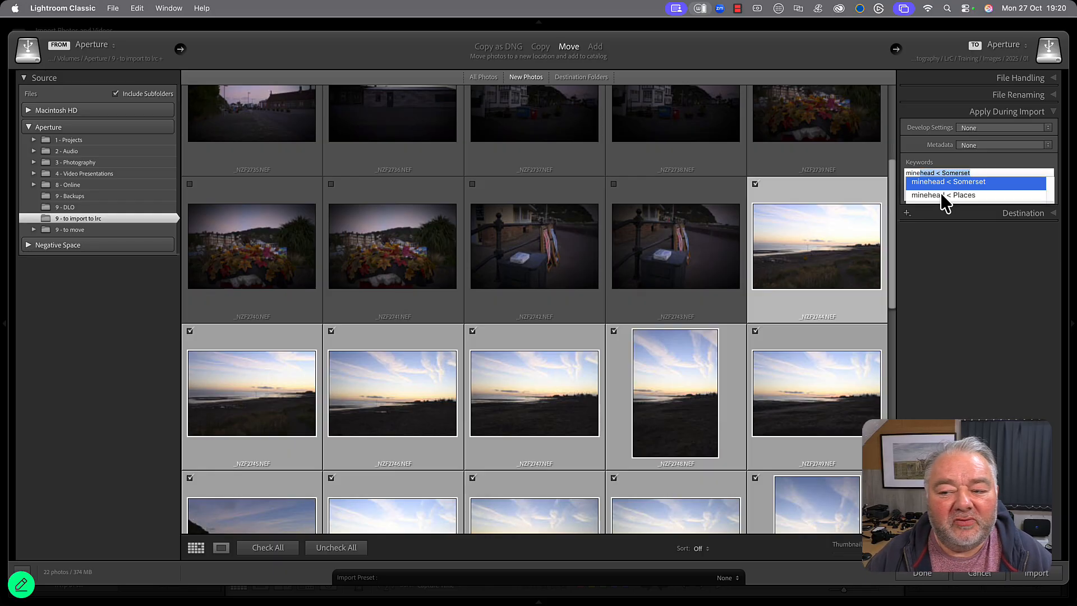
key("Return")
type(", ")
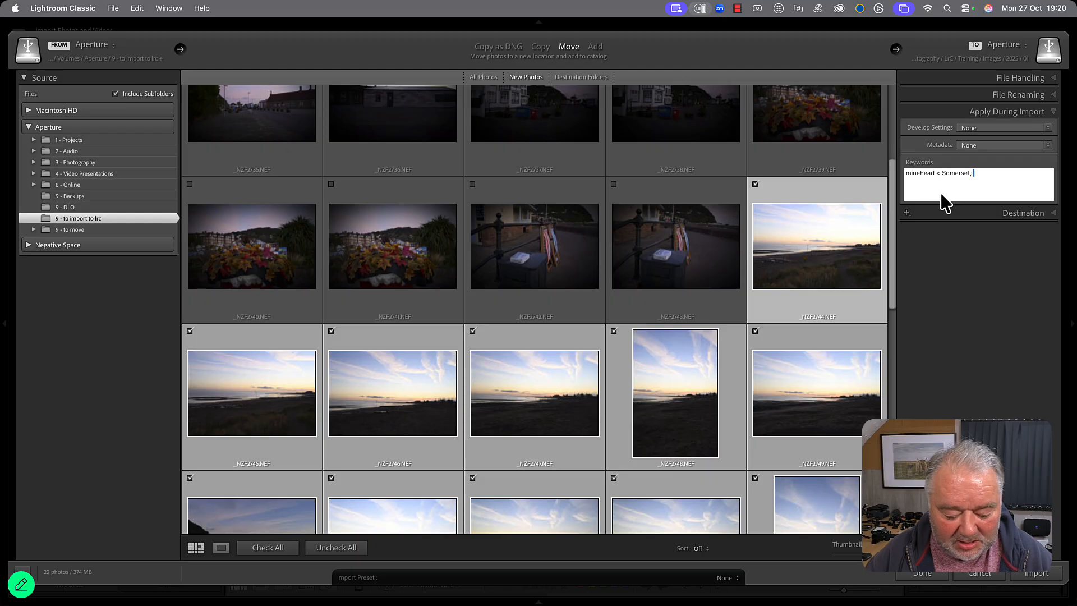
type("sunrise")
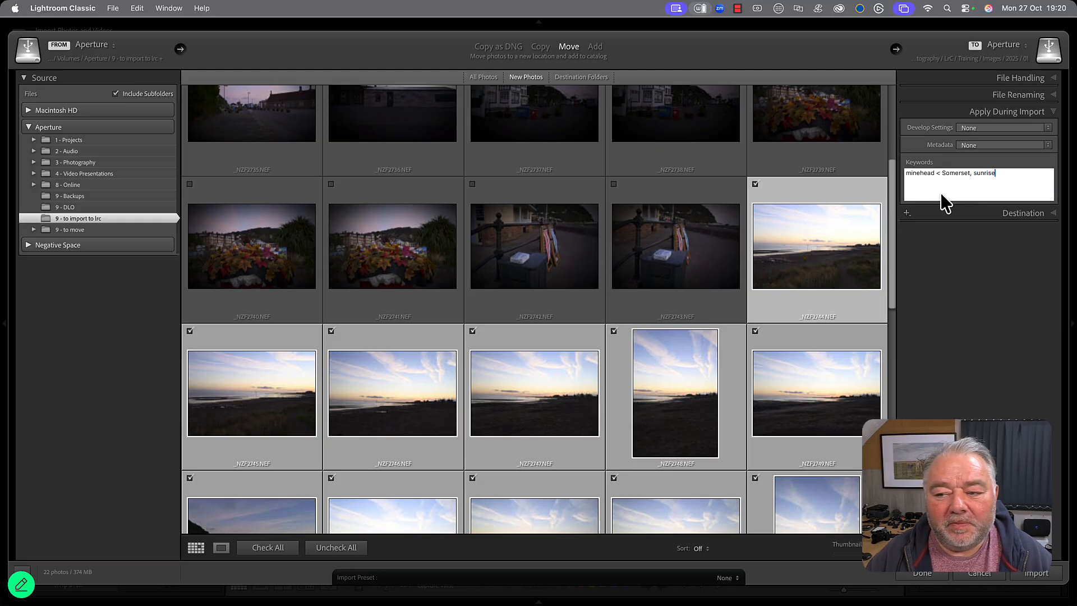
key("Return")
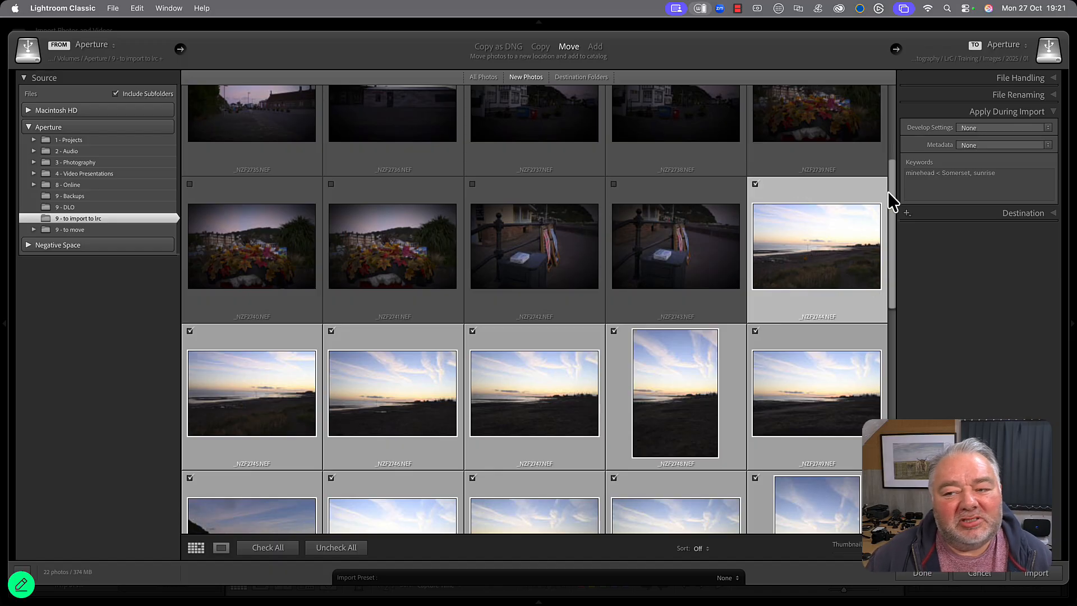
- Set the develop settings applied during import to the Vivid preset
left_click(987, 129)
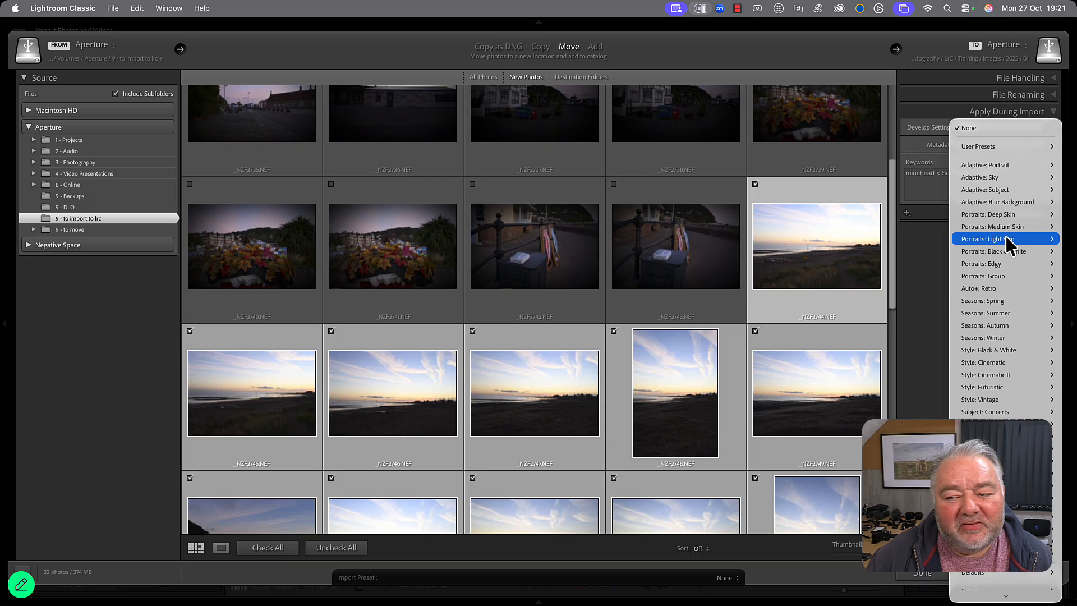
left_click(959, 129)
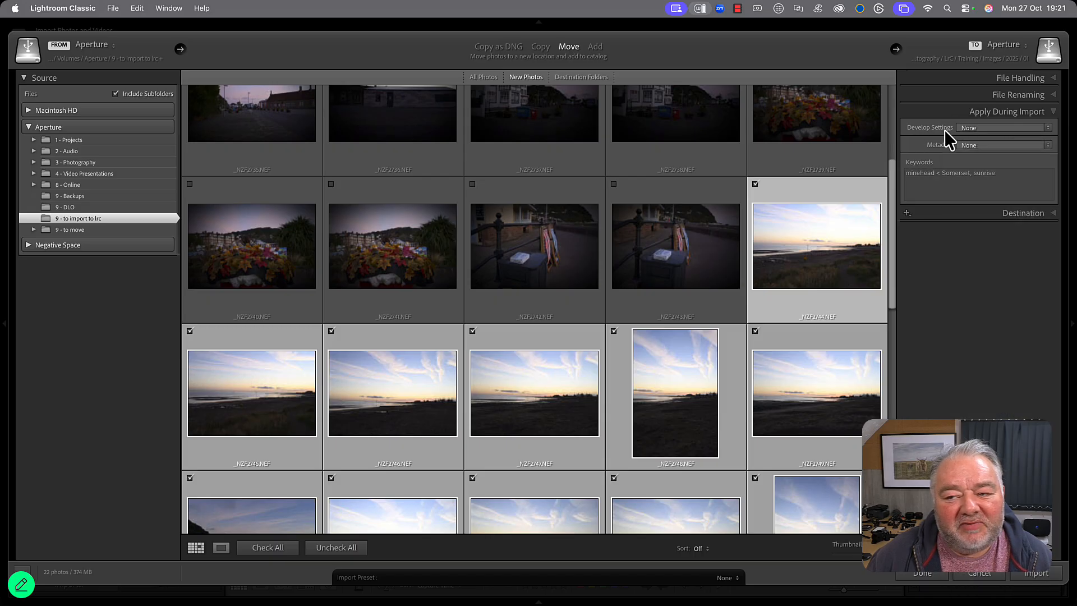
left_click(998, 129)
mouse_move(1012, 325)
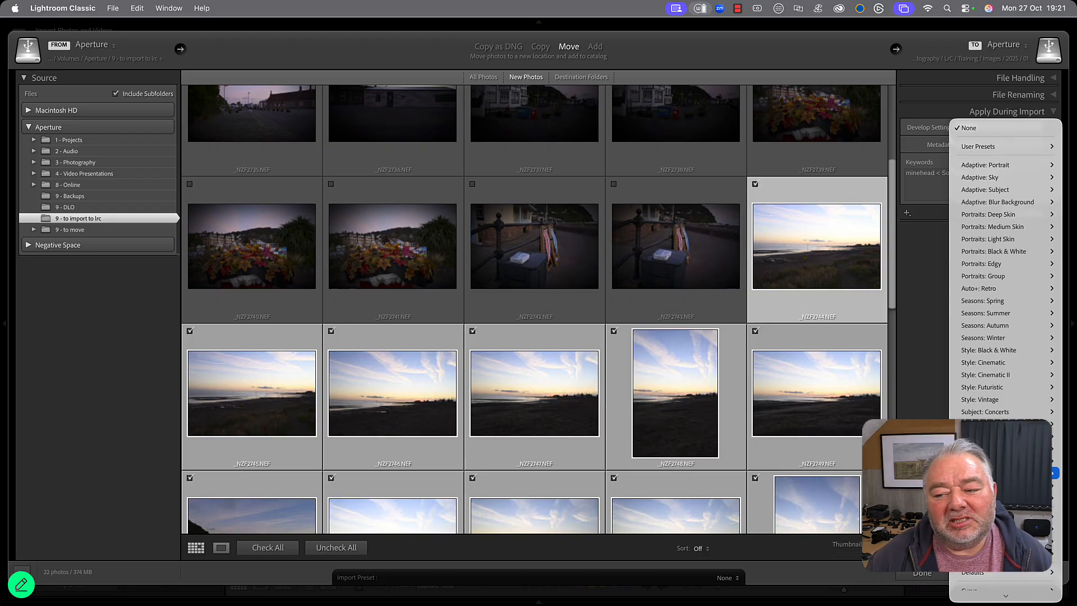
mouse_move(993, 231)
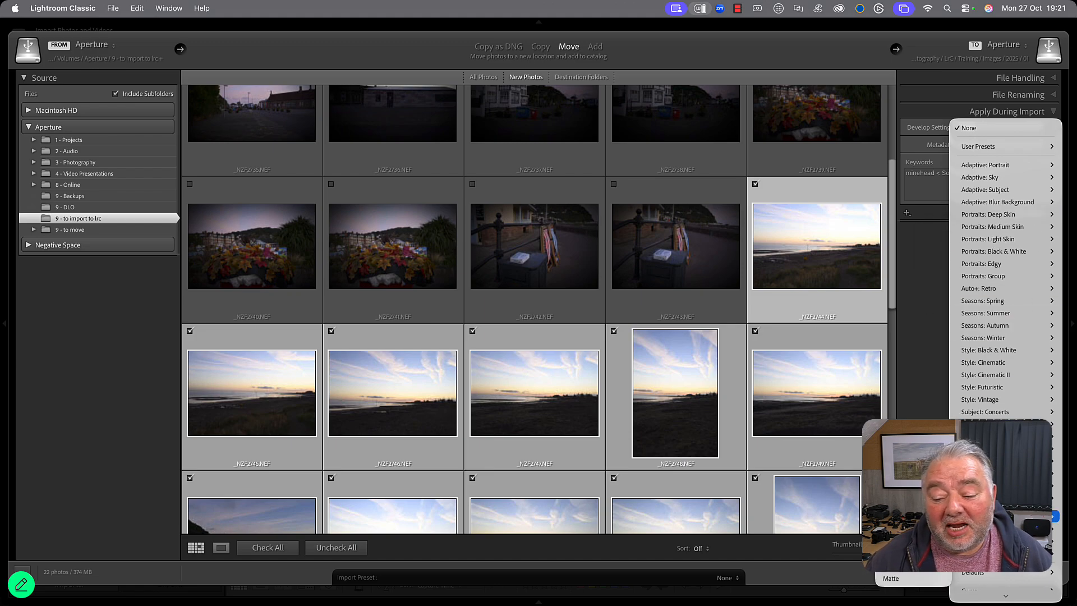
left_click(913, 574)
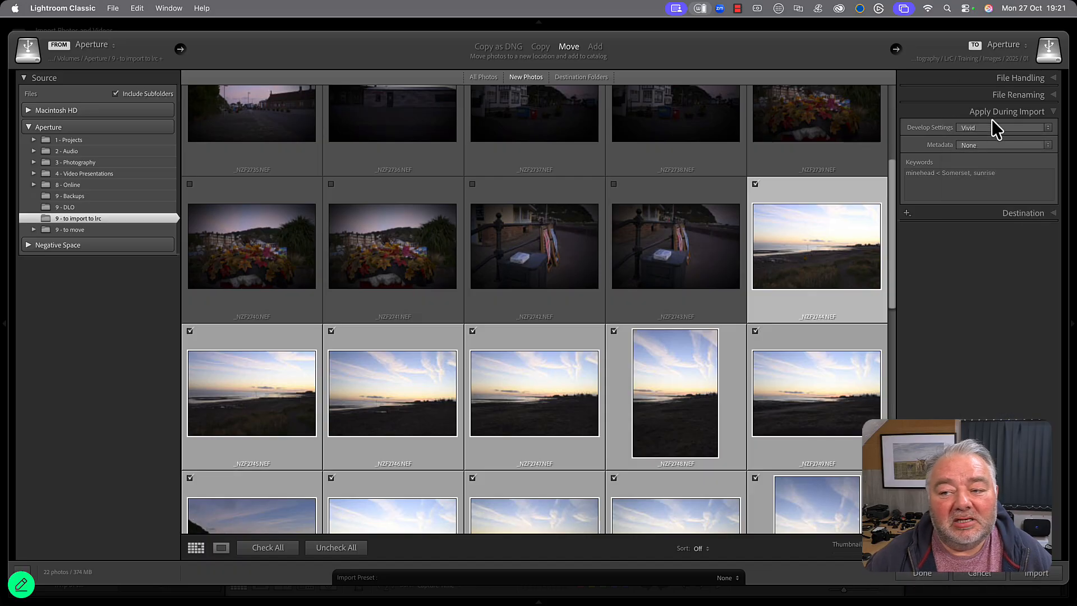
- Choose the 09 folder under Images/2025 on Aperture as the destination and import the marked photos
left_click(1032, 211)
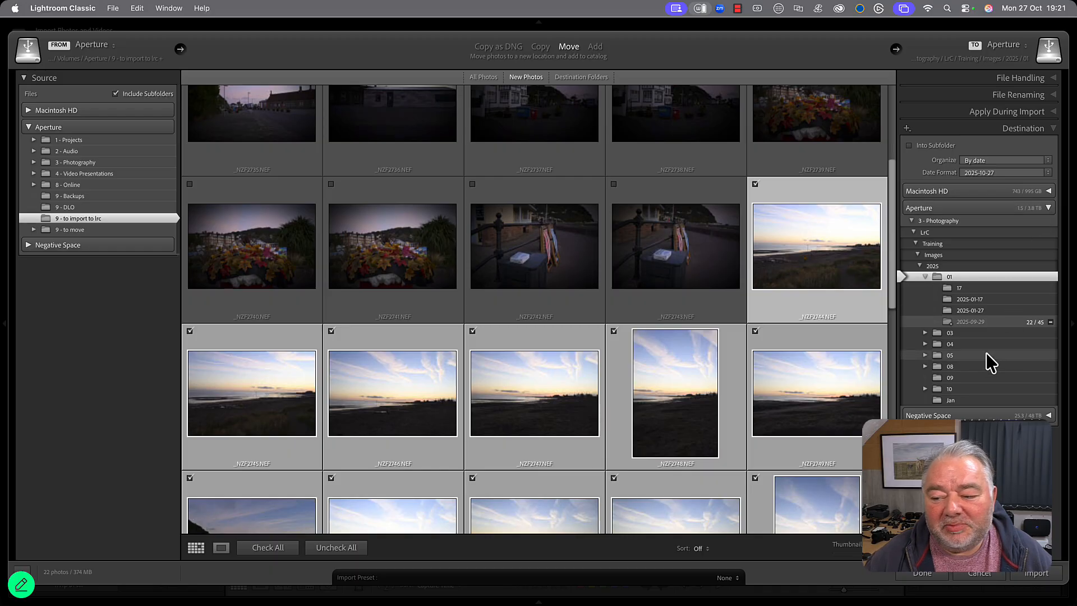
left_click(951, 379)
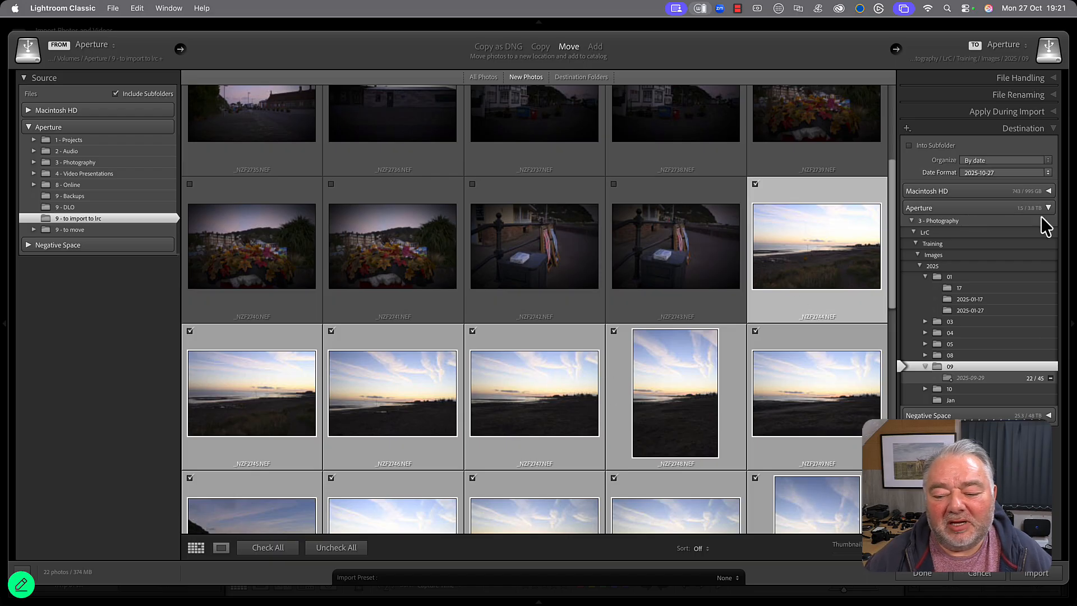
left_click(1035, 577)
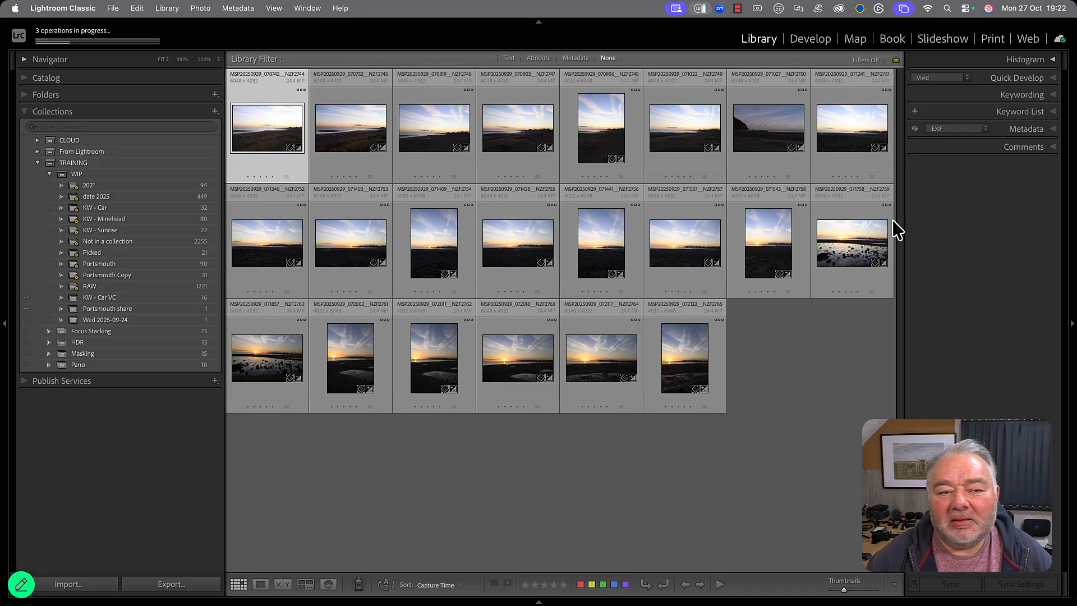
- Check the background operations, dismiss the Smart Previews notice and check the imported photos' keyword tags
left_click(105, 43)
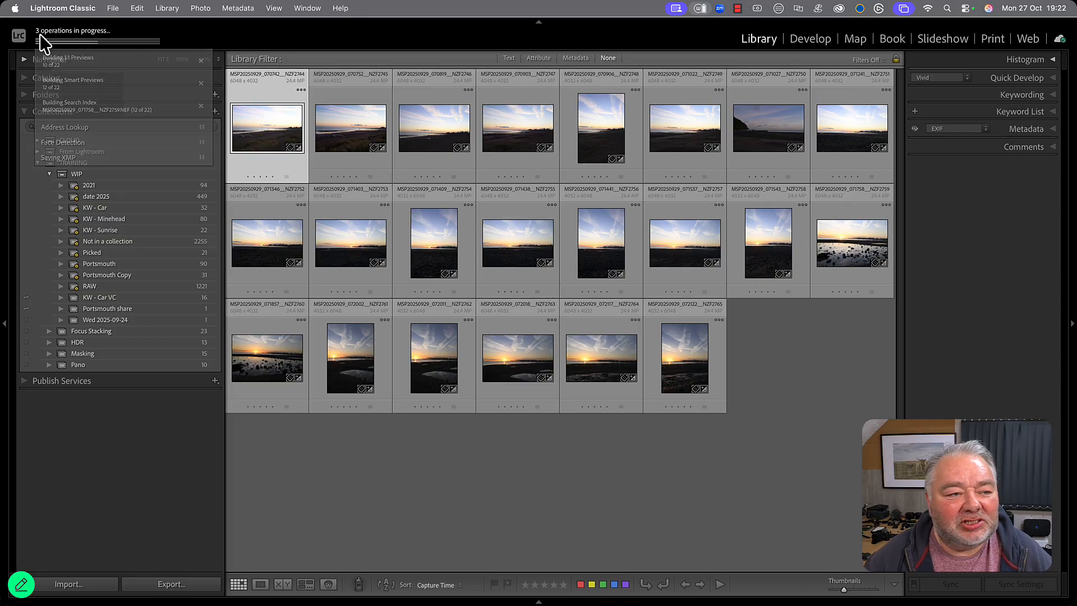
left_click(73, 43)
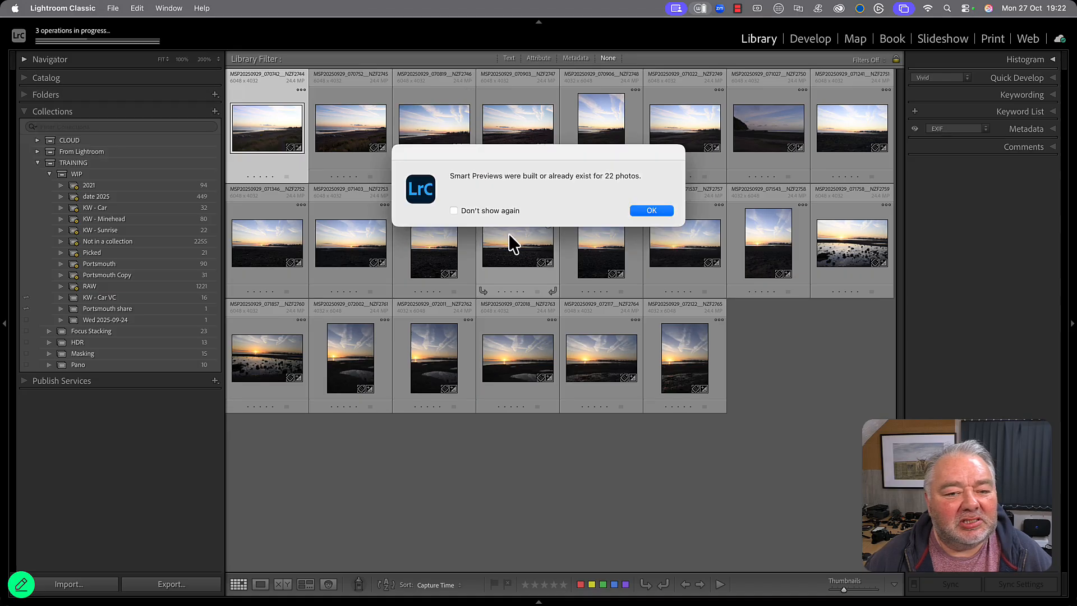
left_click(642, 210)
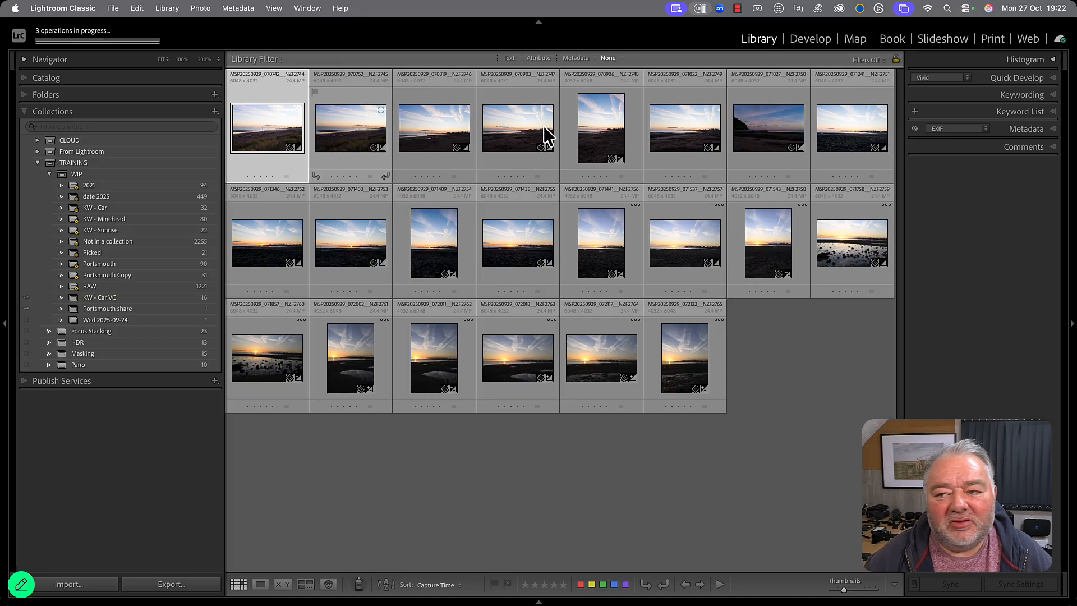
left_click(1051, 95)
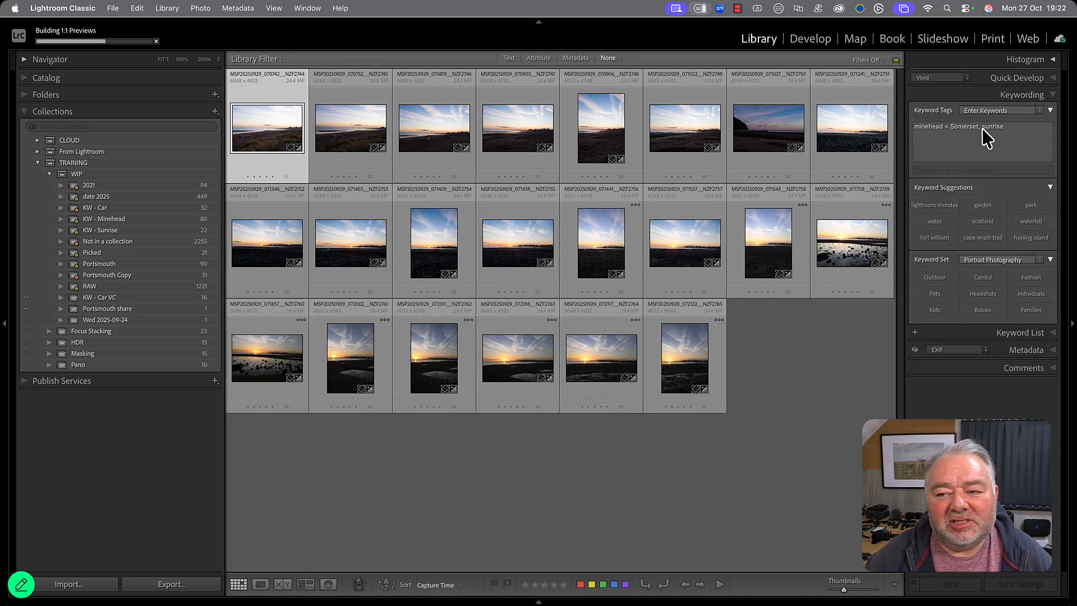
left_click(1050, 97)
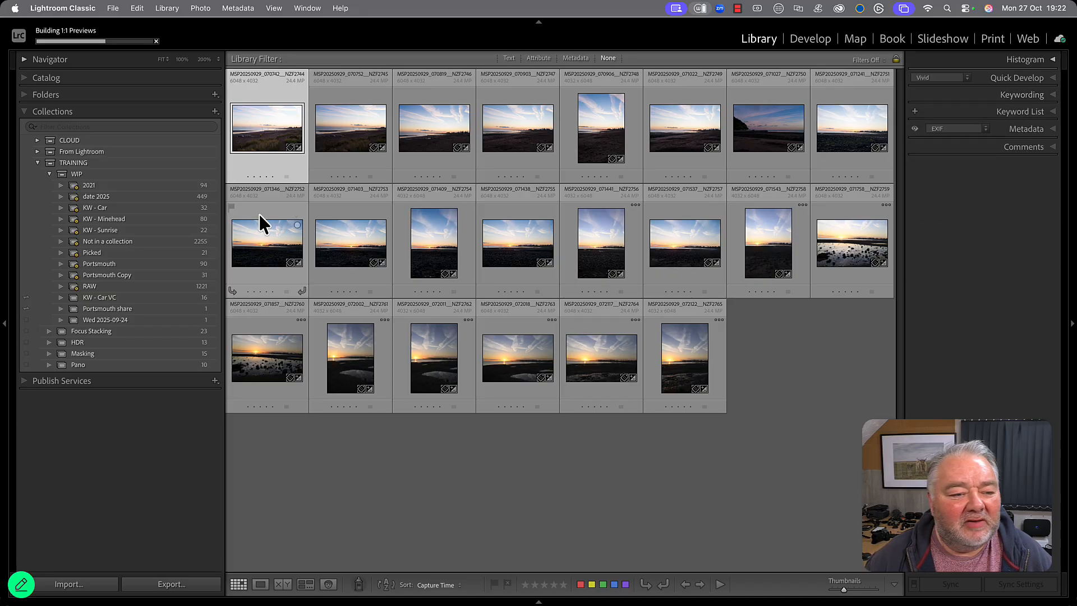
- Look through the photos in the KW - Minehead smart collection and inspect its keyword rule without changing it
left_click(191, 220)
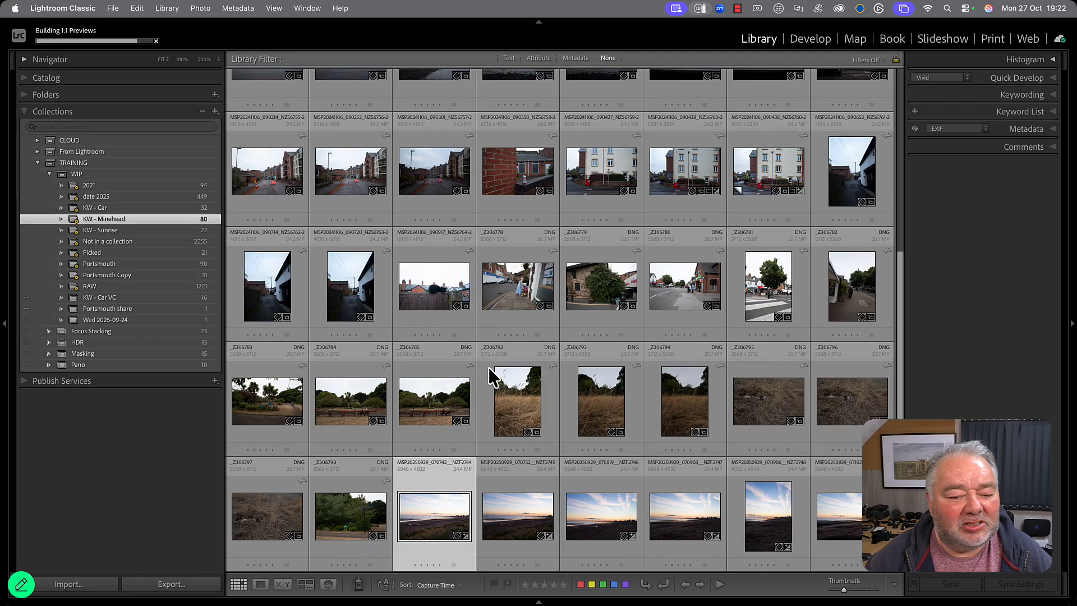
scroll(494, 376, "down", 3)
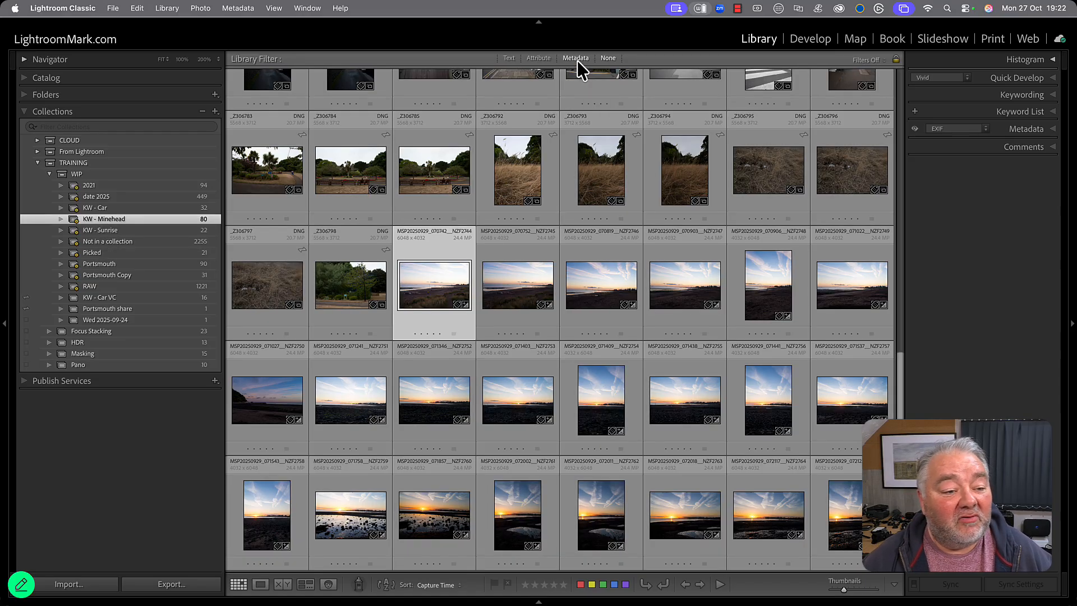
scroll(450, 351, "up", 1)
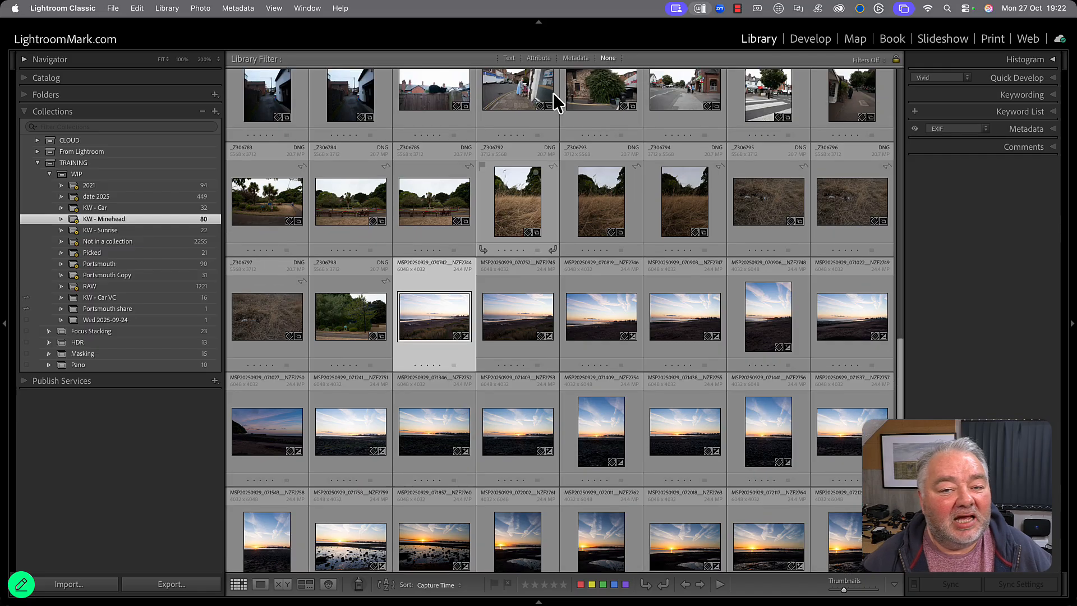
scroll(556, 277, "up", 4)
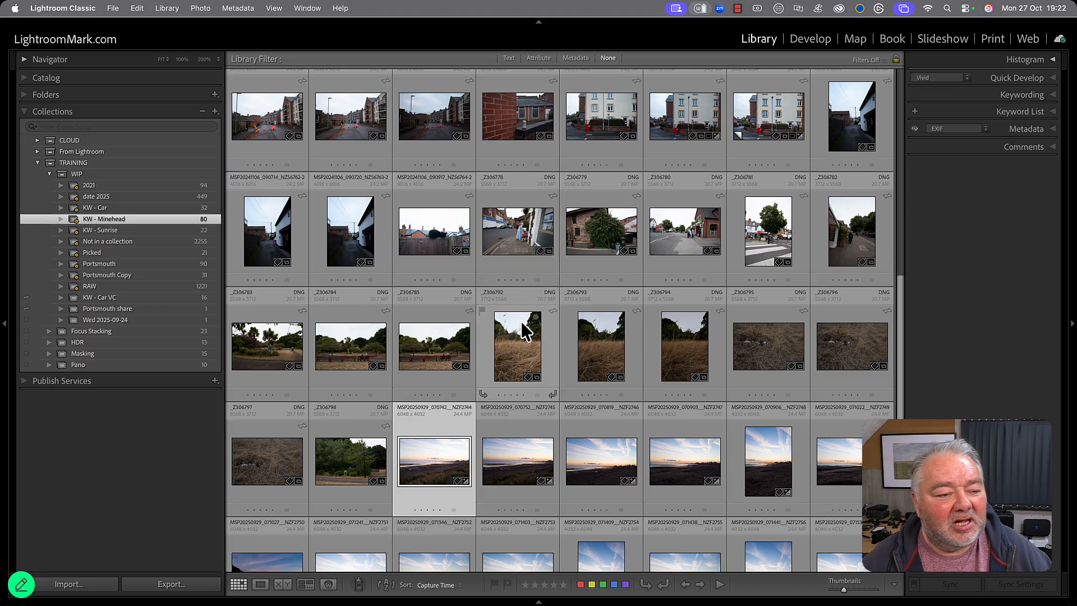
scroll(521, 321, "up", 8)
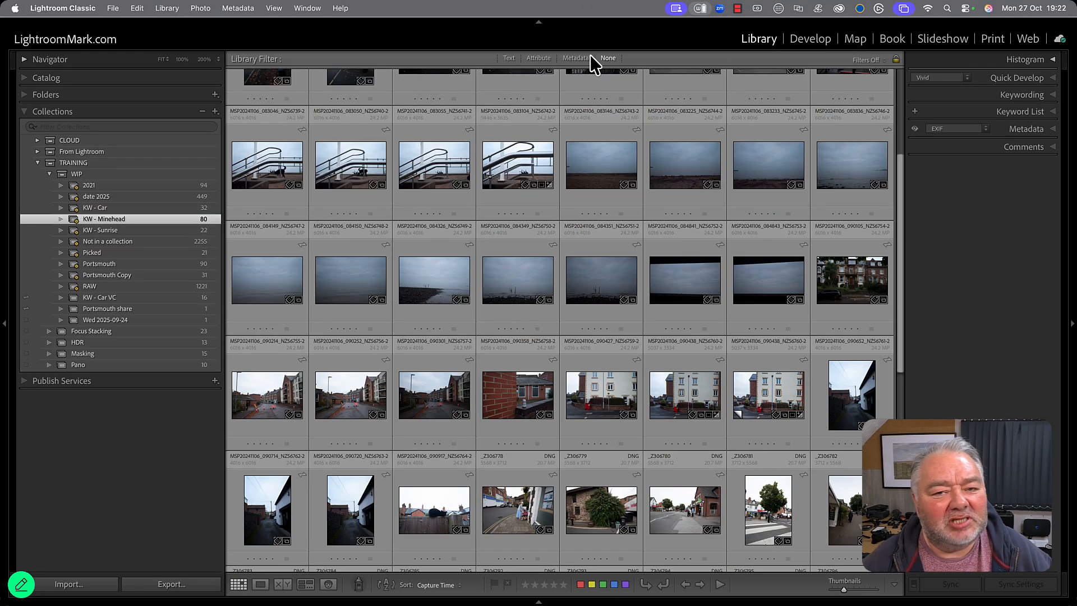
double_click(111, 220)
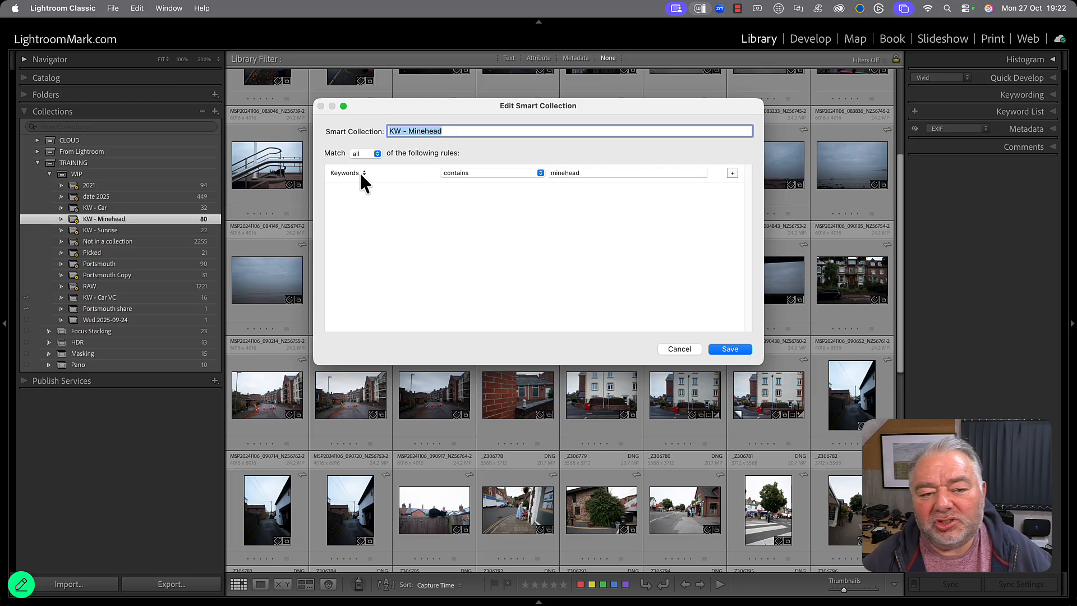
left_click(687, 350)
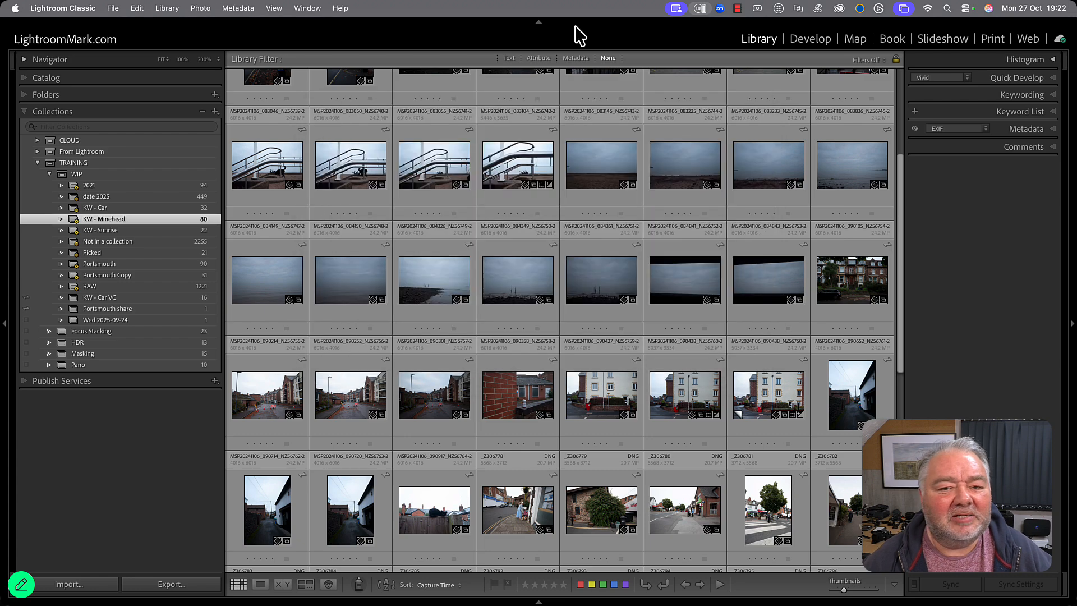
- Filter the KW - Minehead photos by metadata to the NIKON Z 5 camera and look through the matching photos
left_click(577, 58)
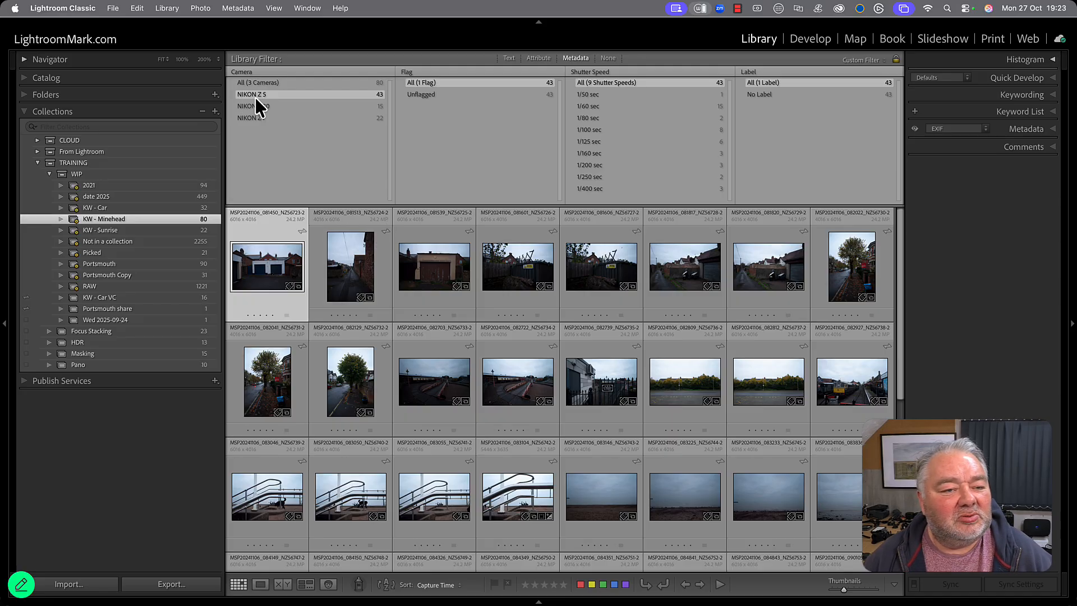
scroll(345, 295, "down", 1)
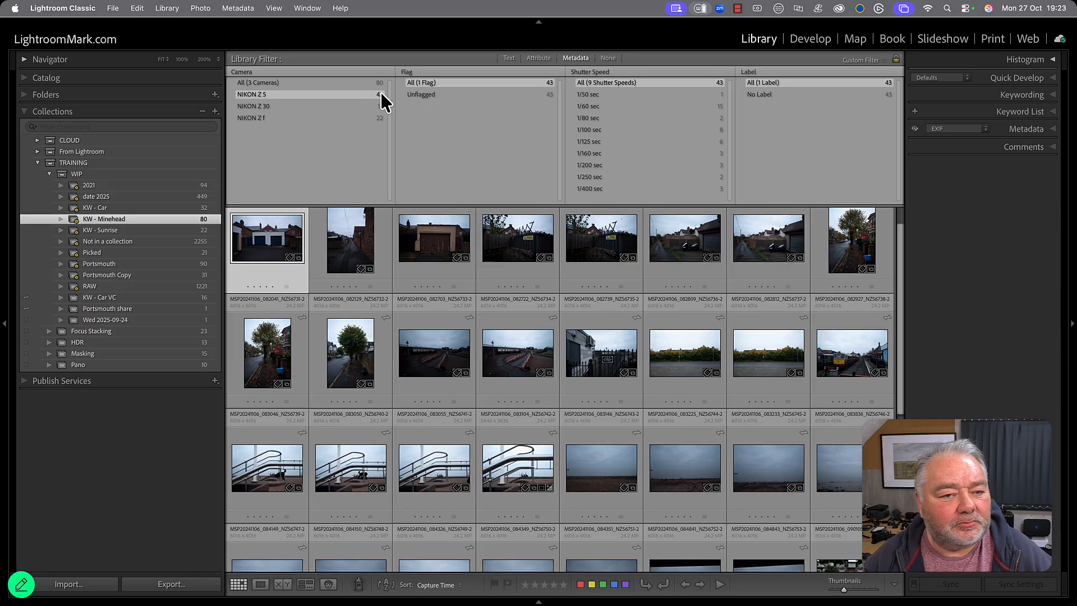
scroll(516, 325, "down", 4)
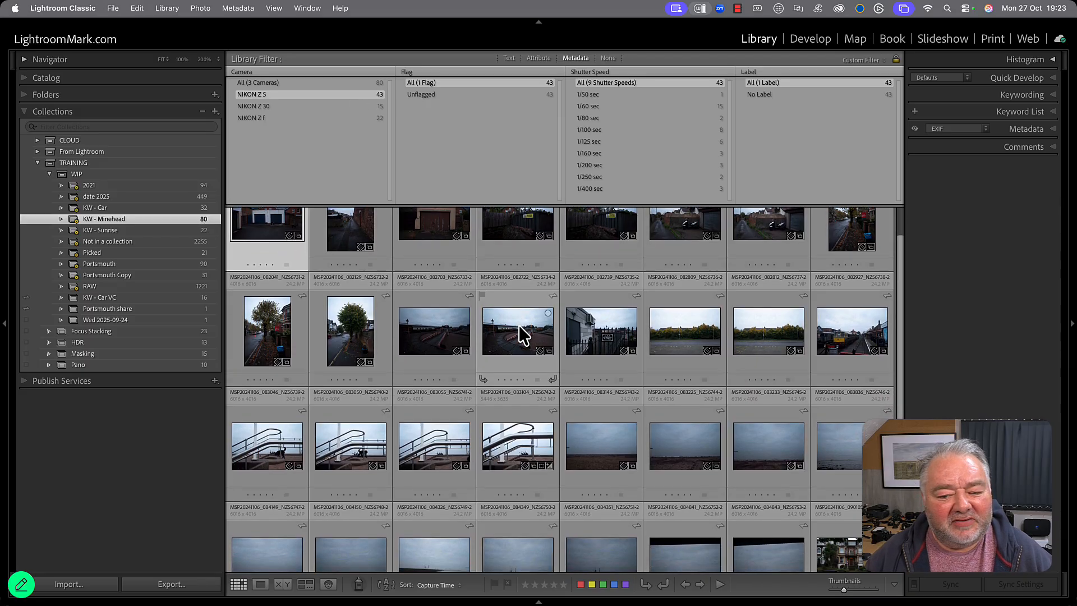
scroll(519, 325, "down", 2)
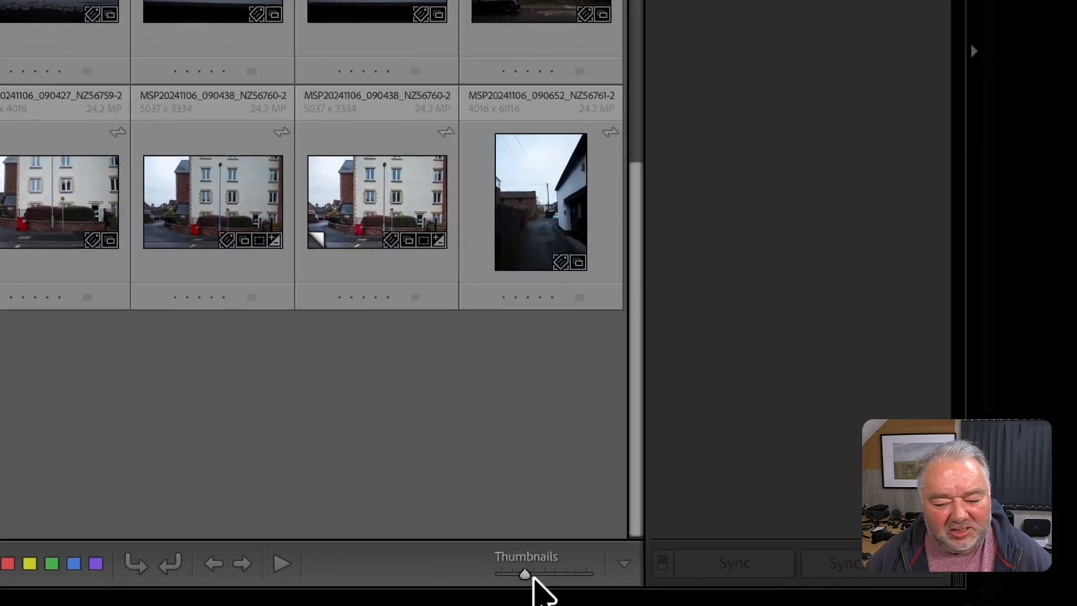
- Enlarge the grid thumbnails and review which grid-view controls can be shown or hidden, changing none of them
left_click_drag(533, 578, 548, 574)
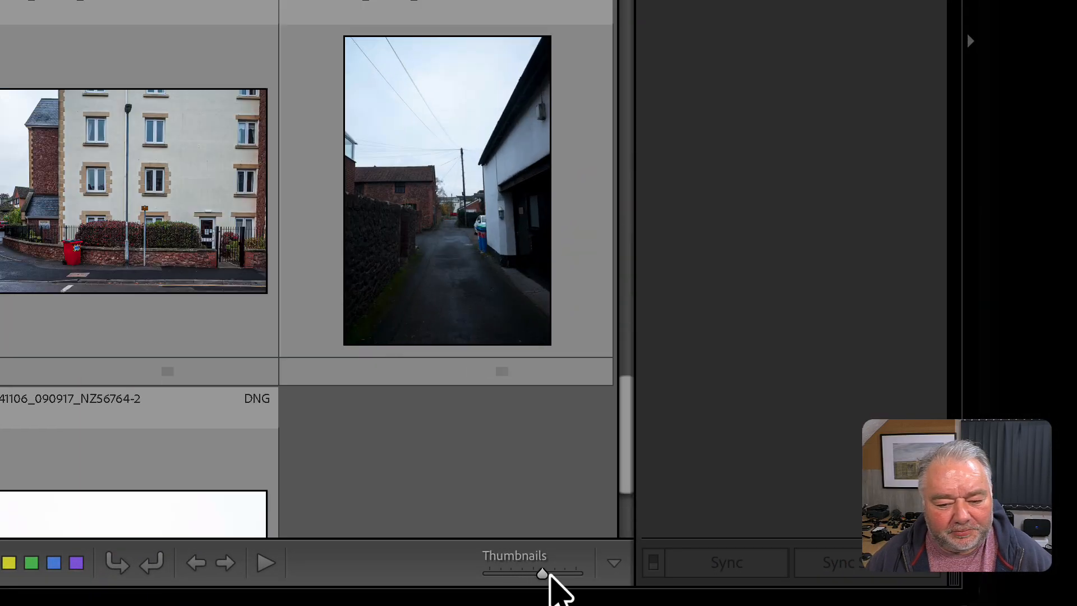
scroll(227, 263, "up", 1)
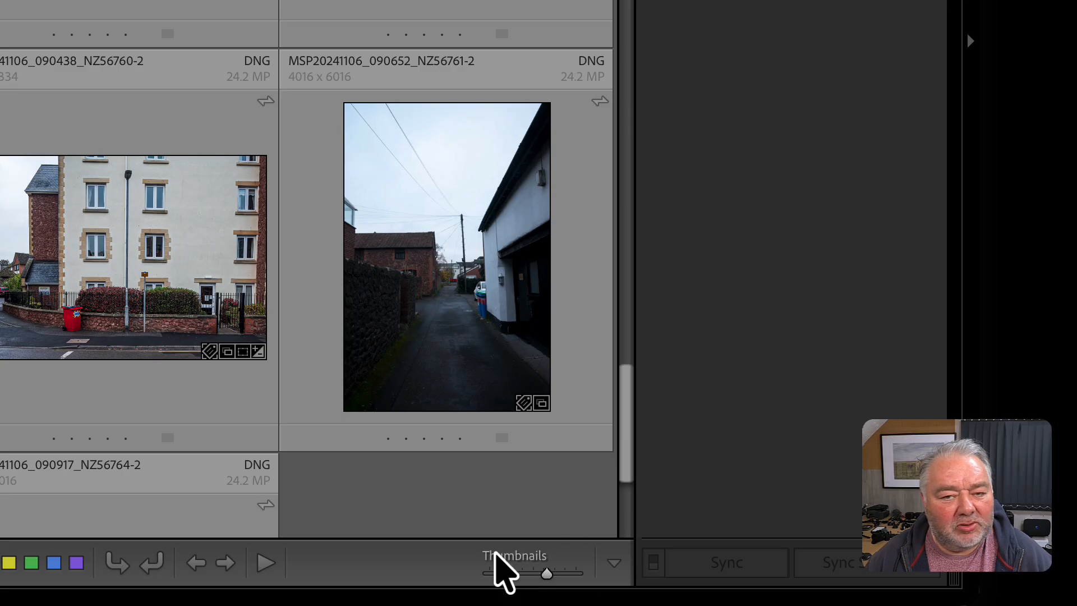
left_click(614, 564)
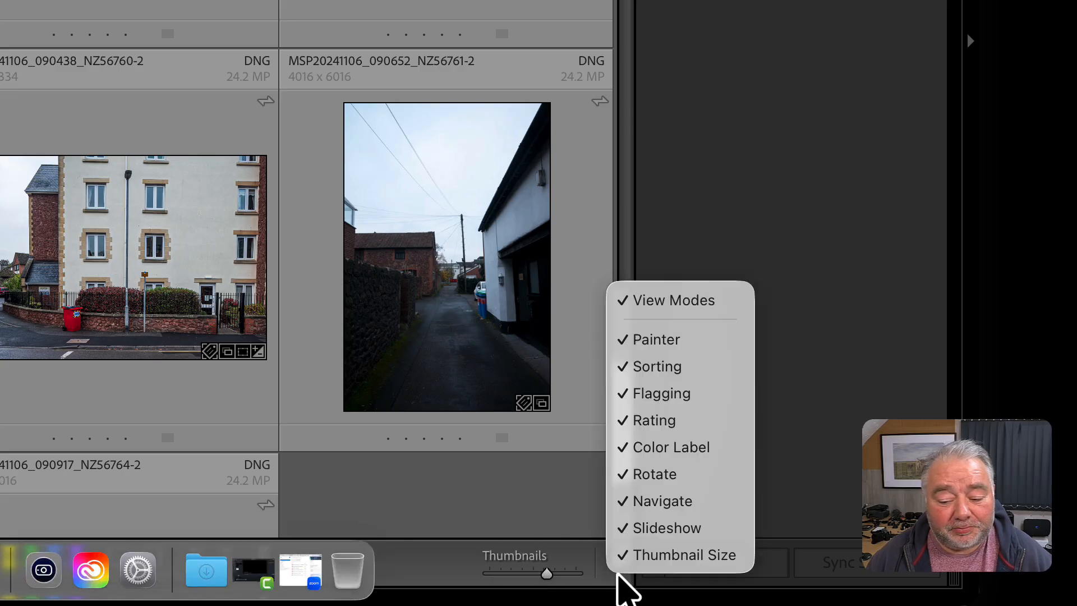
left_click(554, 527)
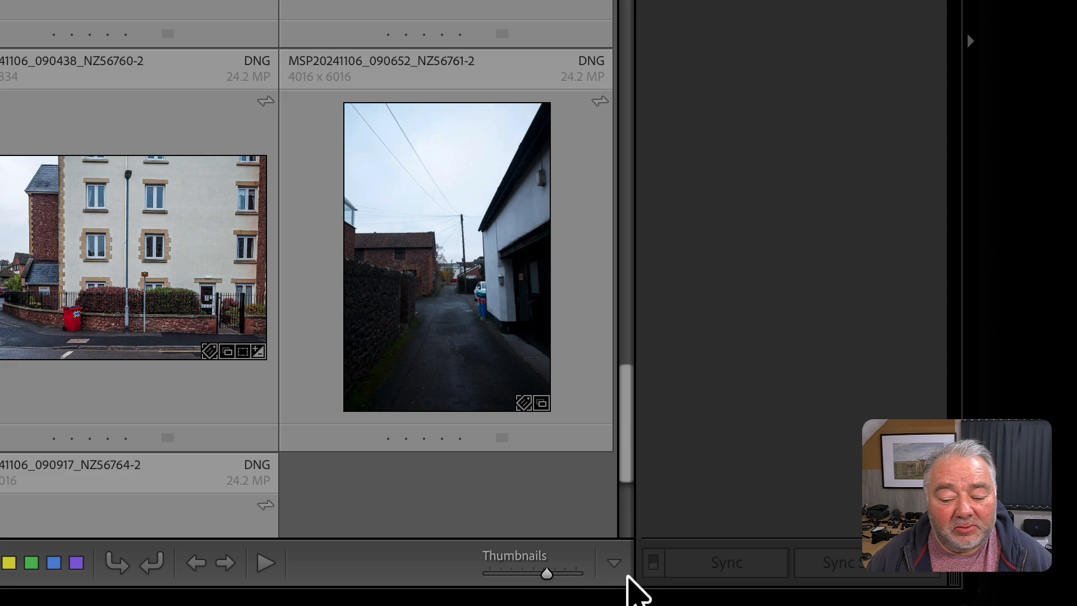
left_click(613, 562)
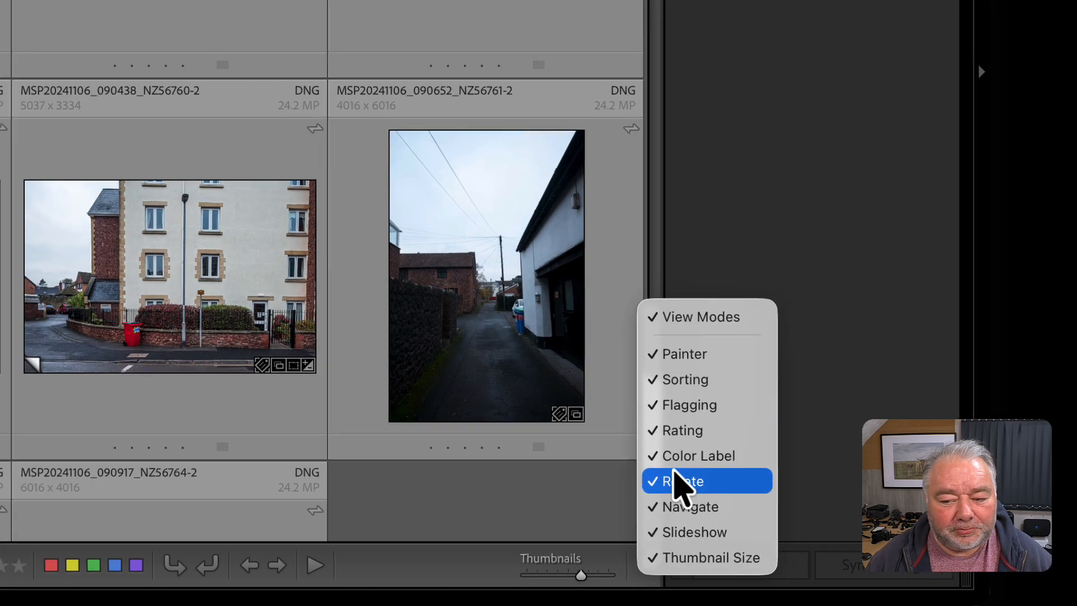
left_click(696, 57)
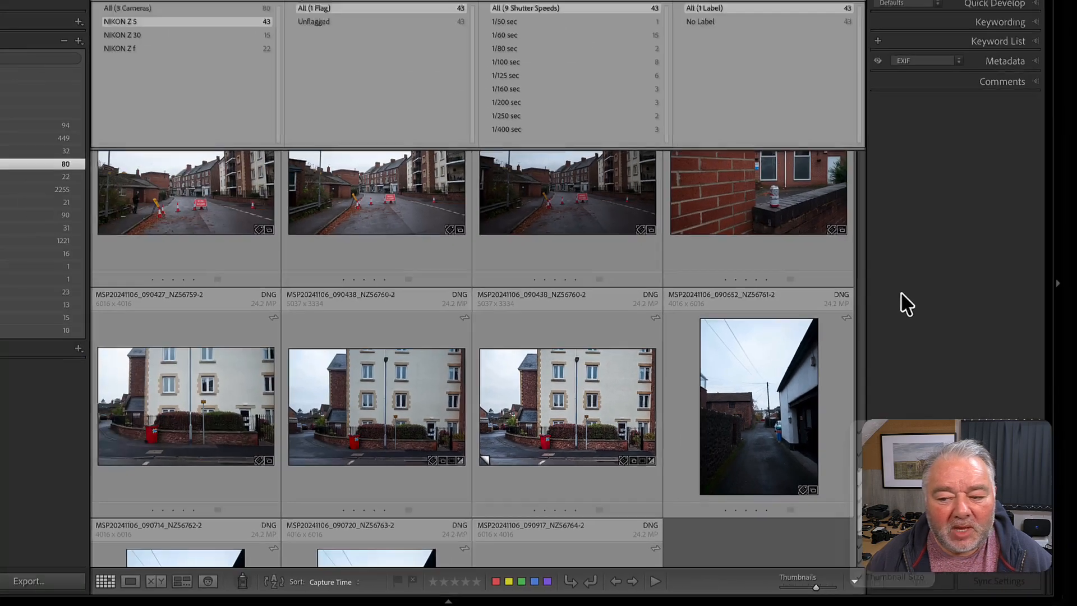
- Hide the side areas to look through the filtered photos in a wider grid, and restore them
key("Tab")
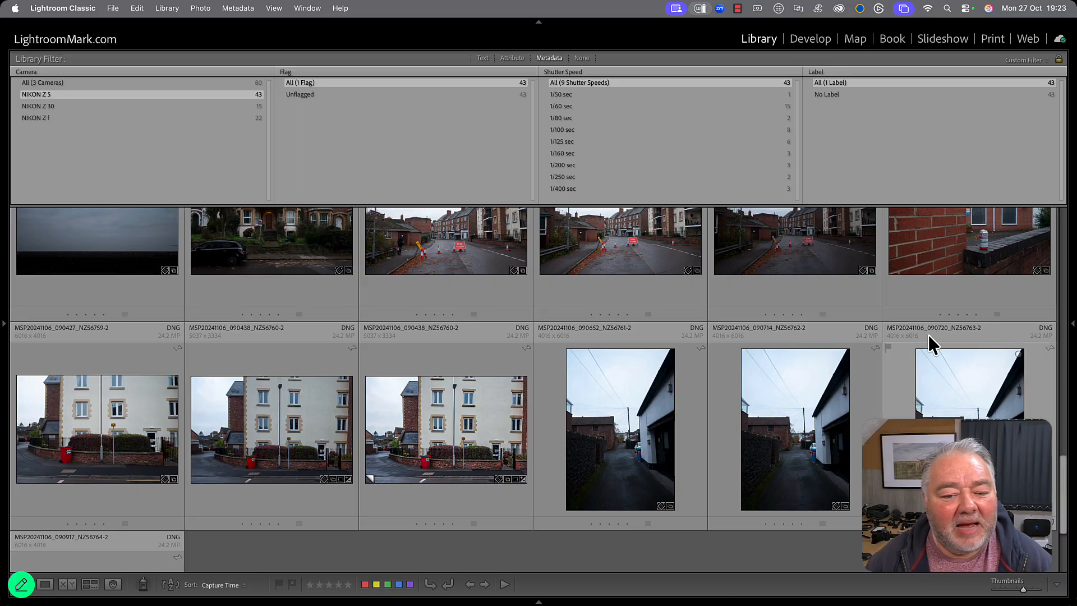
scroll(843, 365, "down", 2)
scroll(843, 374, "up", 10)
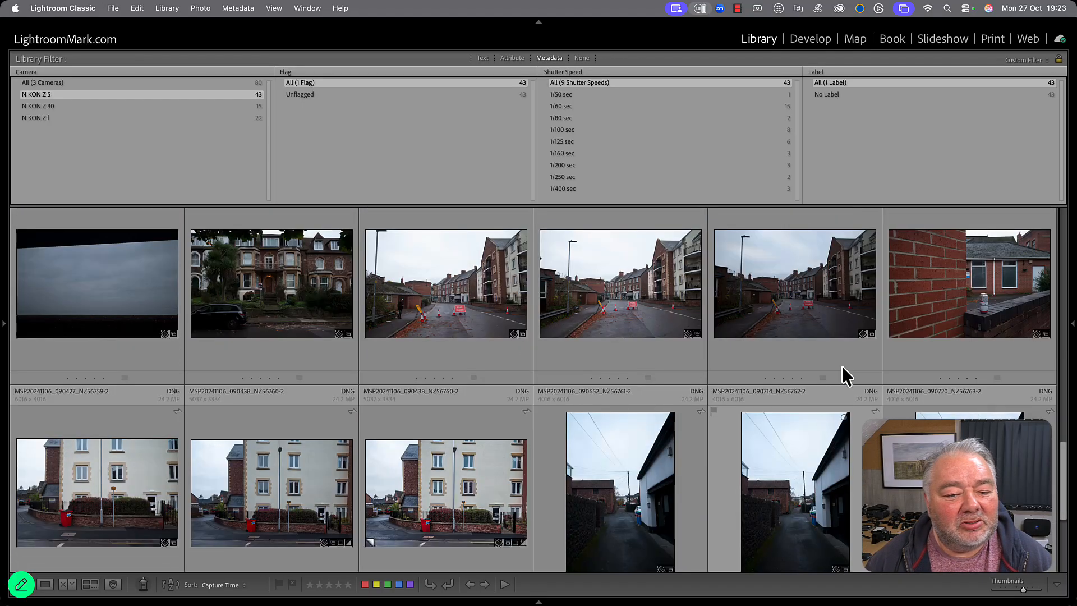
scroll(843, 374, "down", 4)
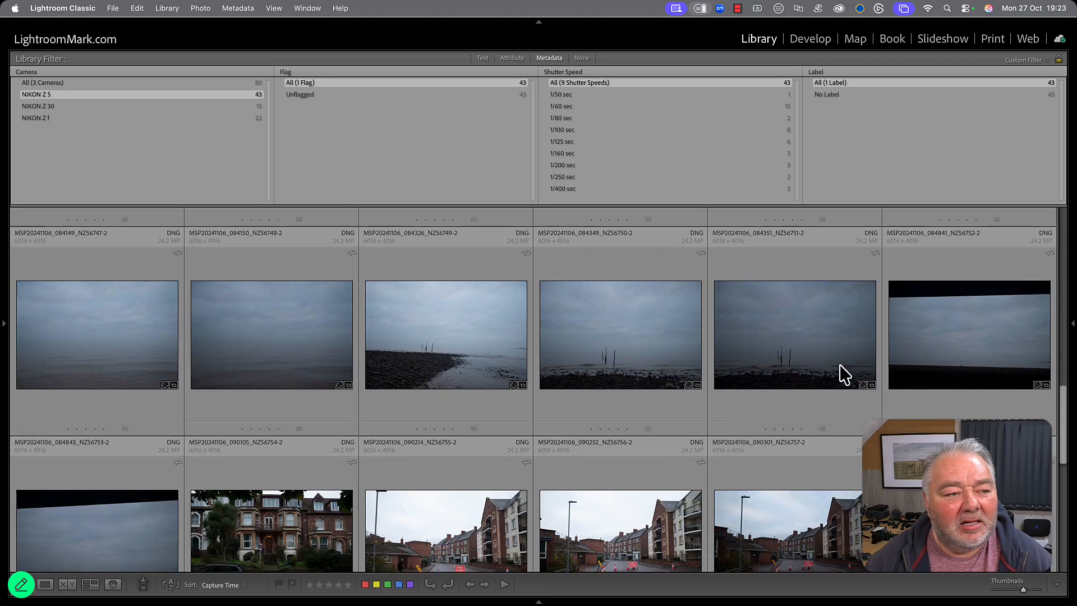
key("Tab")
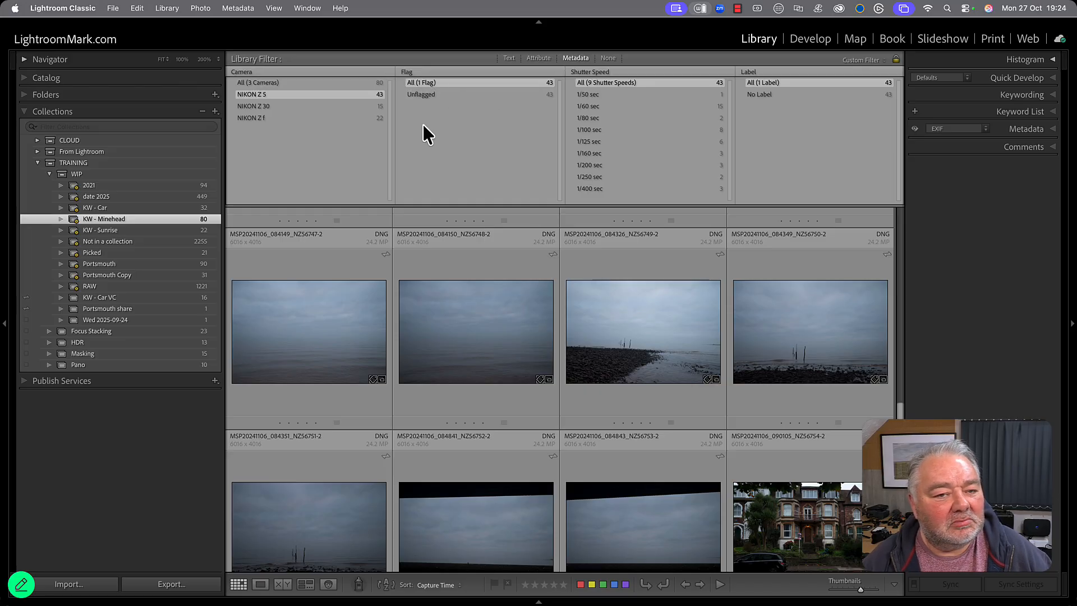
- Narrow the filter to unflagged photos shot at 1/50 sec, view the matching photo enlarged and return to the grid
left_click(546, 95)
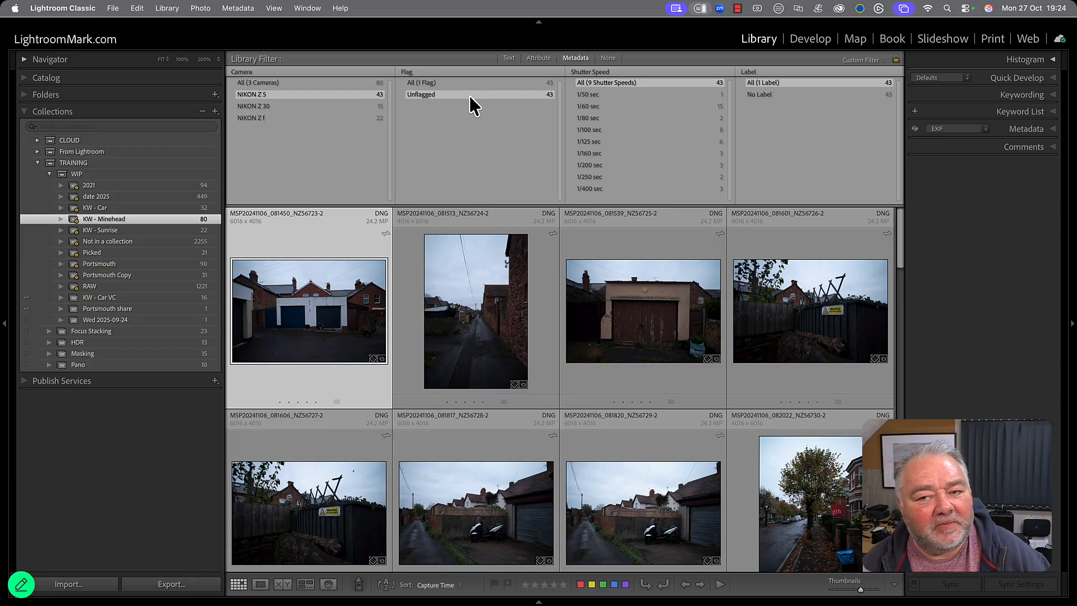
left_click(589, 94)
double_click(341, 295)
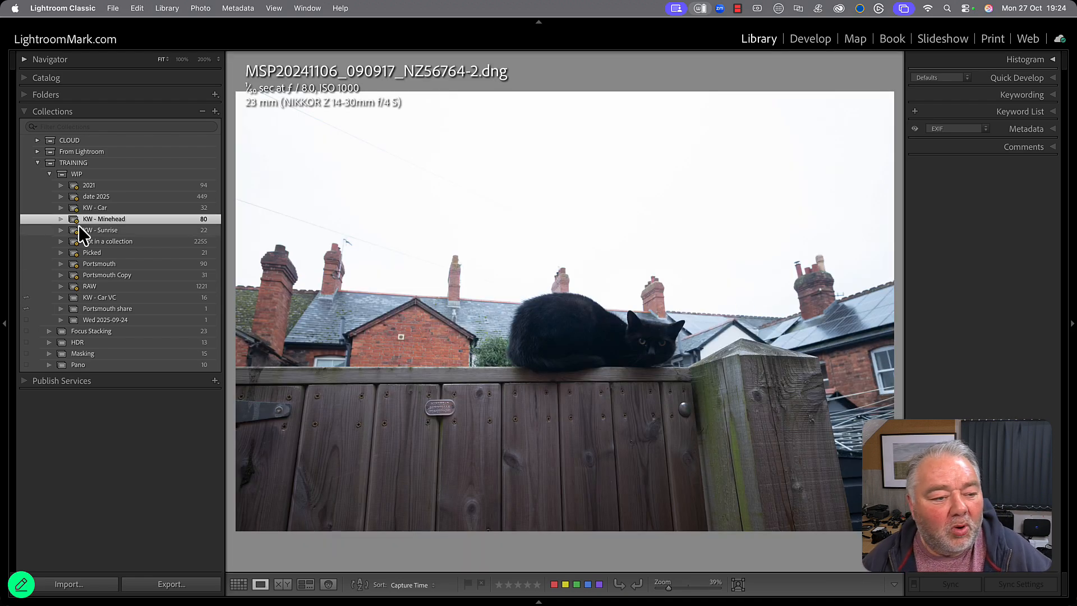
key("g")
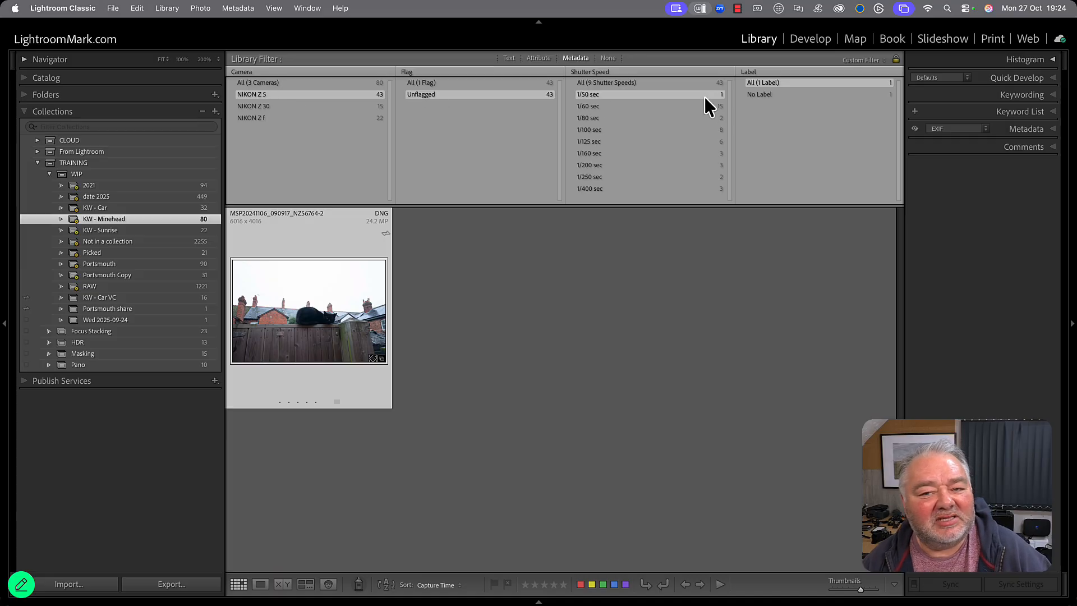
- Replace the Shutter Speed filter criterion with Aperture and show only the photos taken at f/4.0
left_click(590, 72)
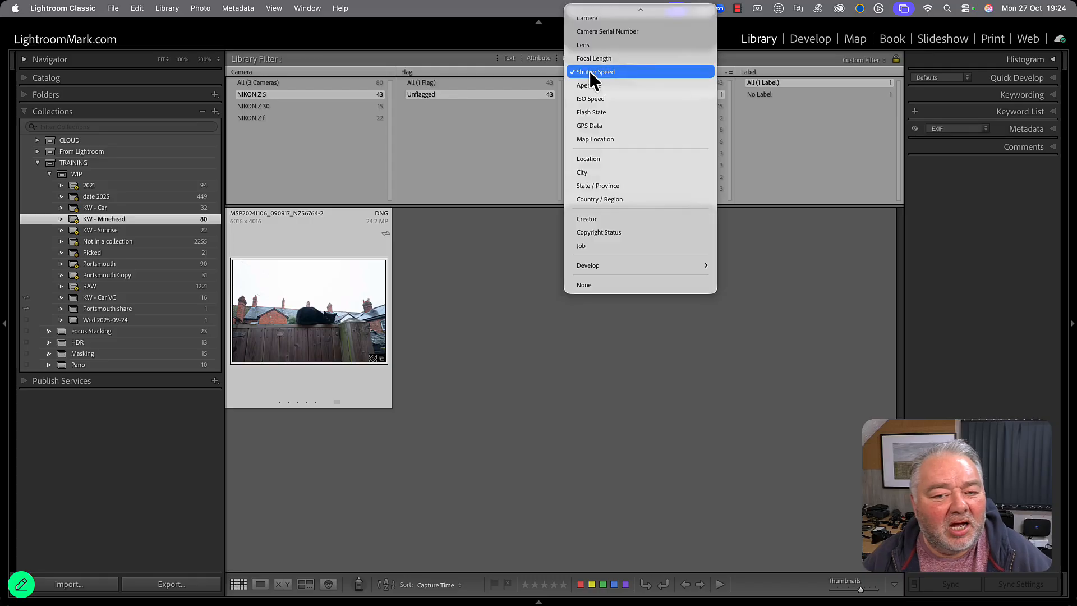
left_click(593, 84)
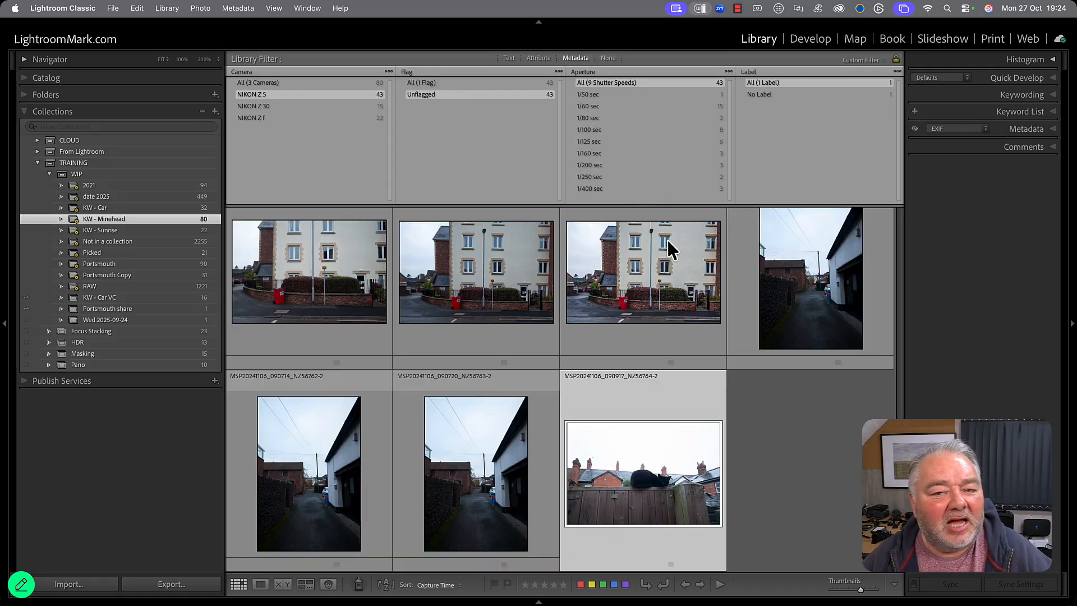
left_click(594, 94)
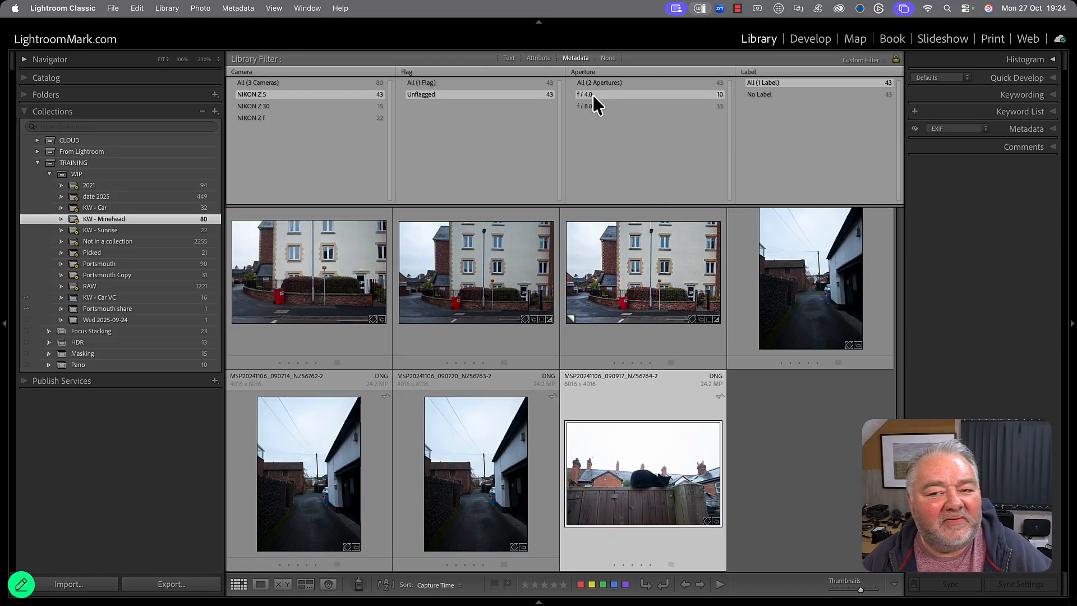
scroll(497, 343, "down", 3)
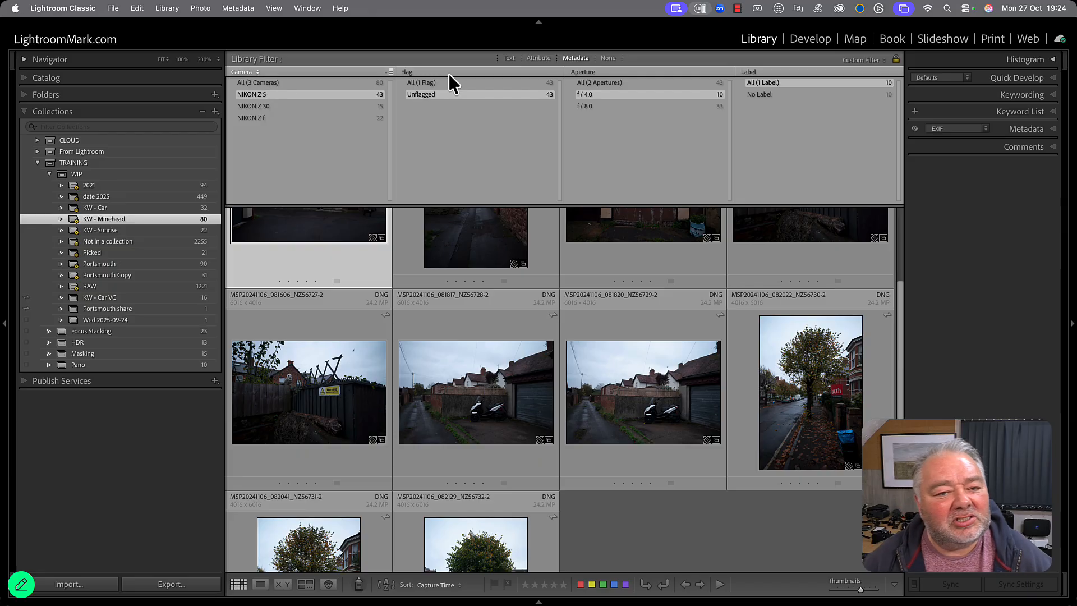
- Replace the Flag filter criterion with Keyword and expand the Place keyword
left_click(410, 72)
mouse_move(442, 9)
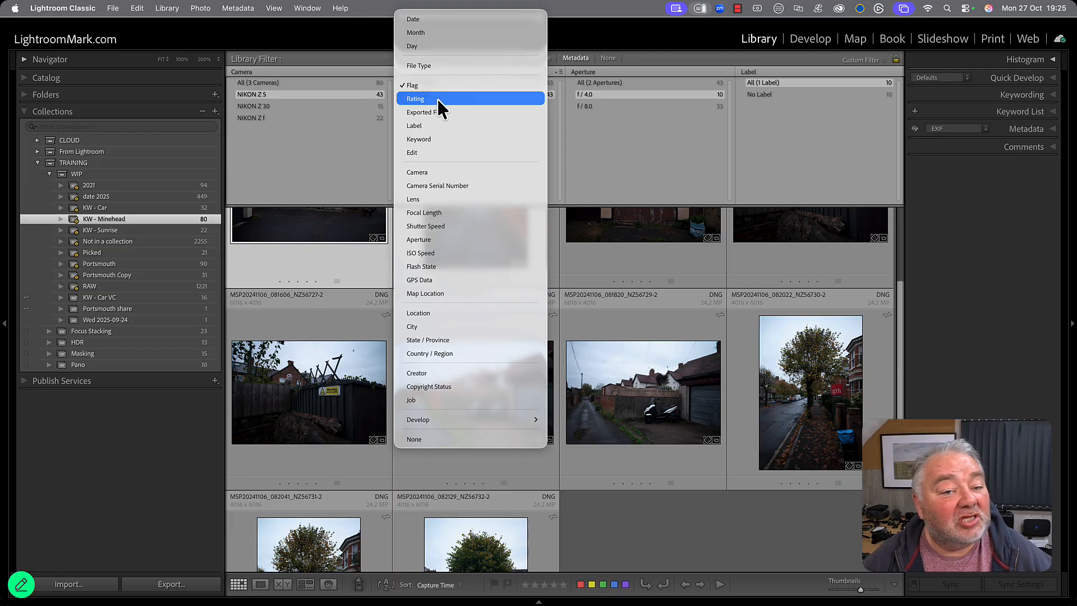
left_click(448, 135)
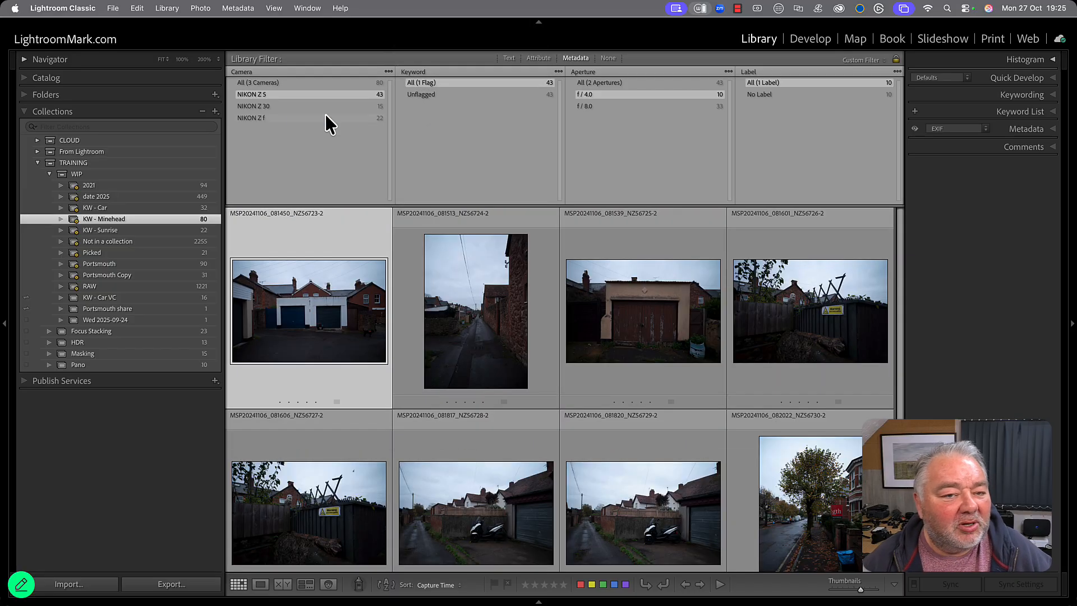
left_click(400, 94)
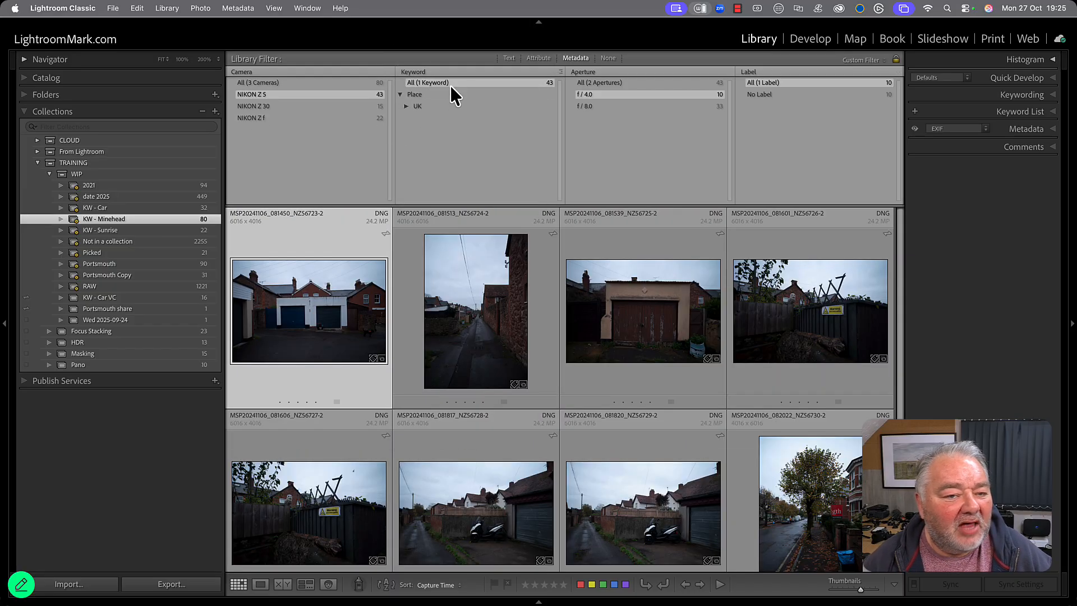
- Replace the Keyword filter criterion with Aspect Ratio and filter to Portrait photos, then to Landscape photos
left_click(418, 72)
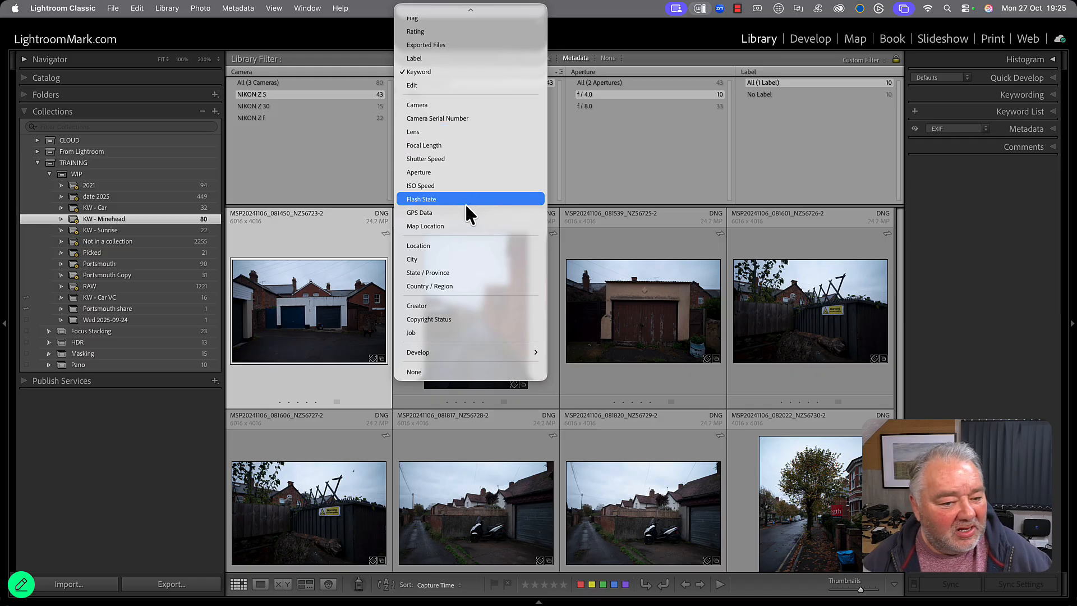
mouse_move(476, 352)
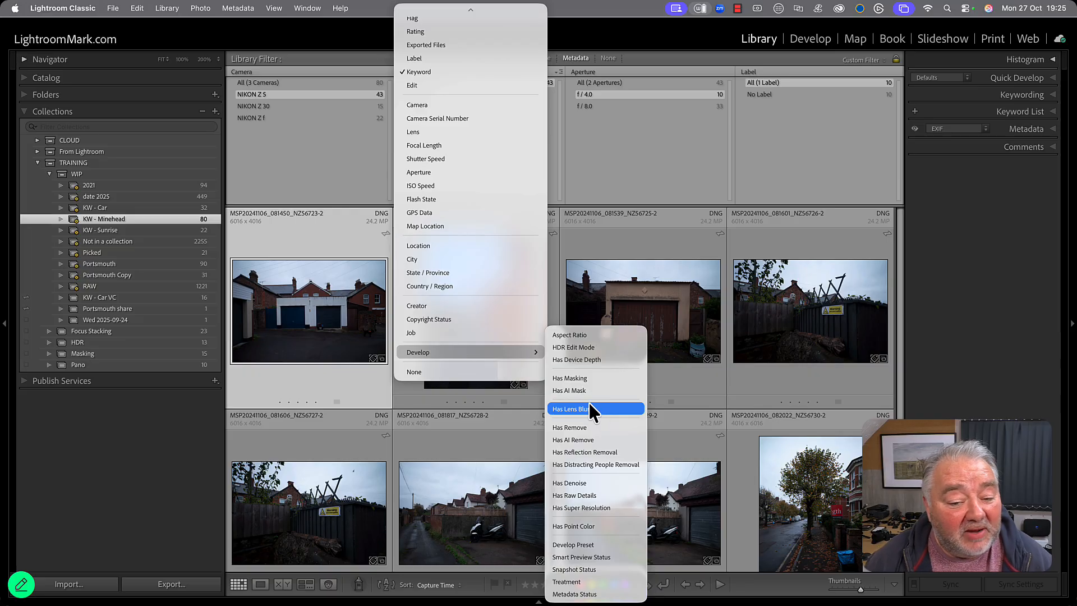
key("Escape")
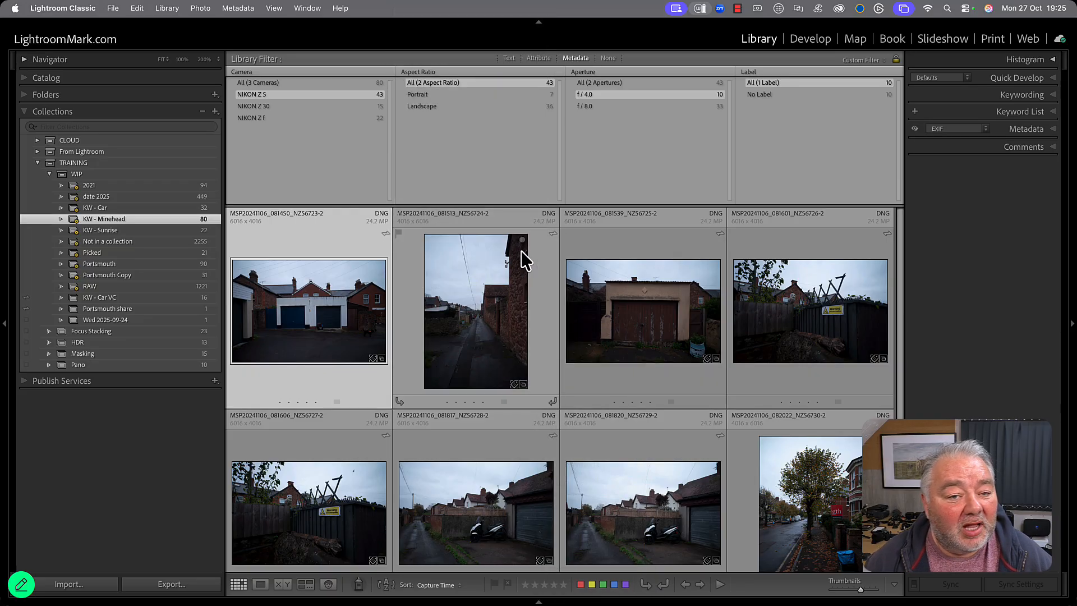
left_click(462, 94)
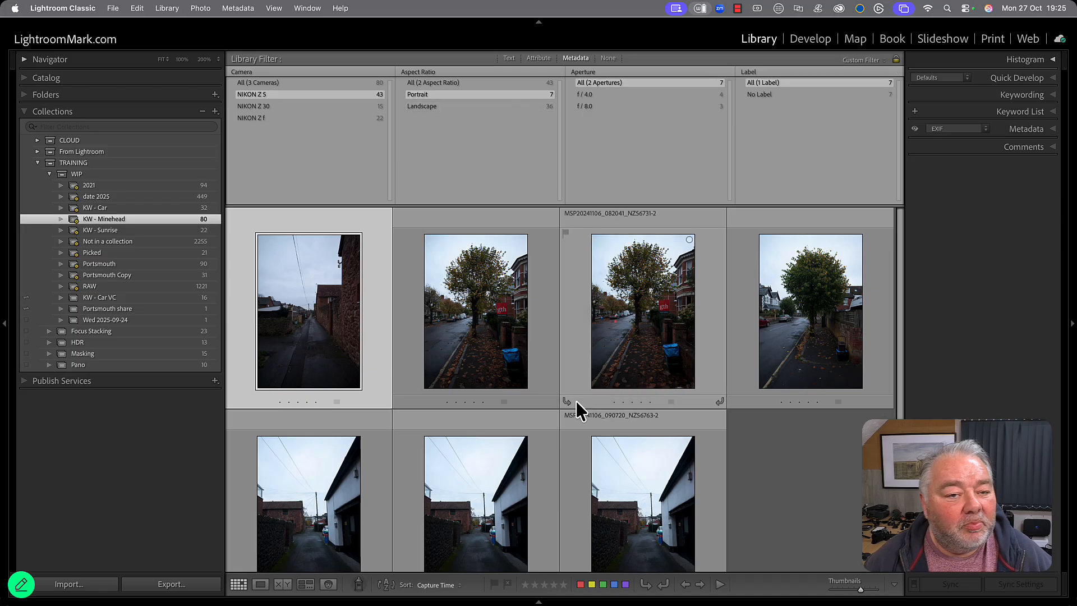
left_click(460, 106)
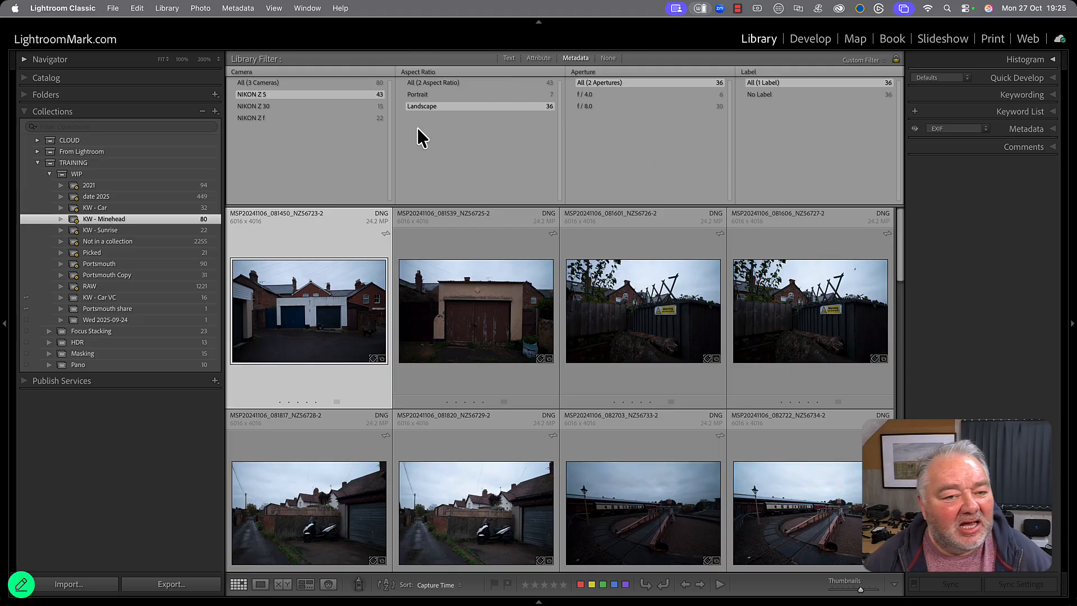
- Add a second rule to the KW - Minehead smart collection and admit the waiting participant to the meeting
double_click(126, 220)
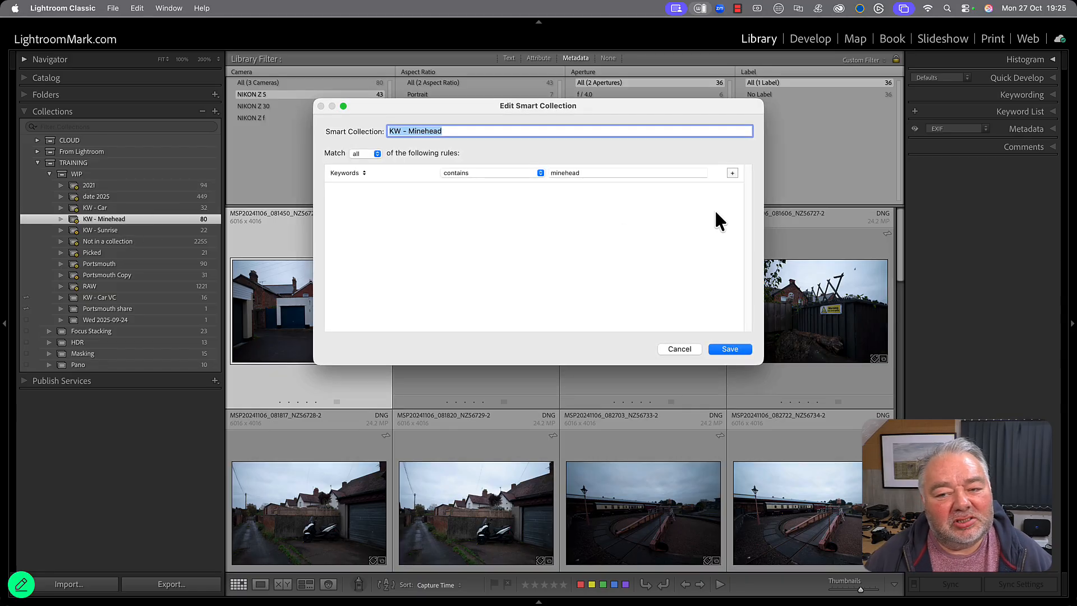
left_click(733, 172)
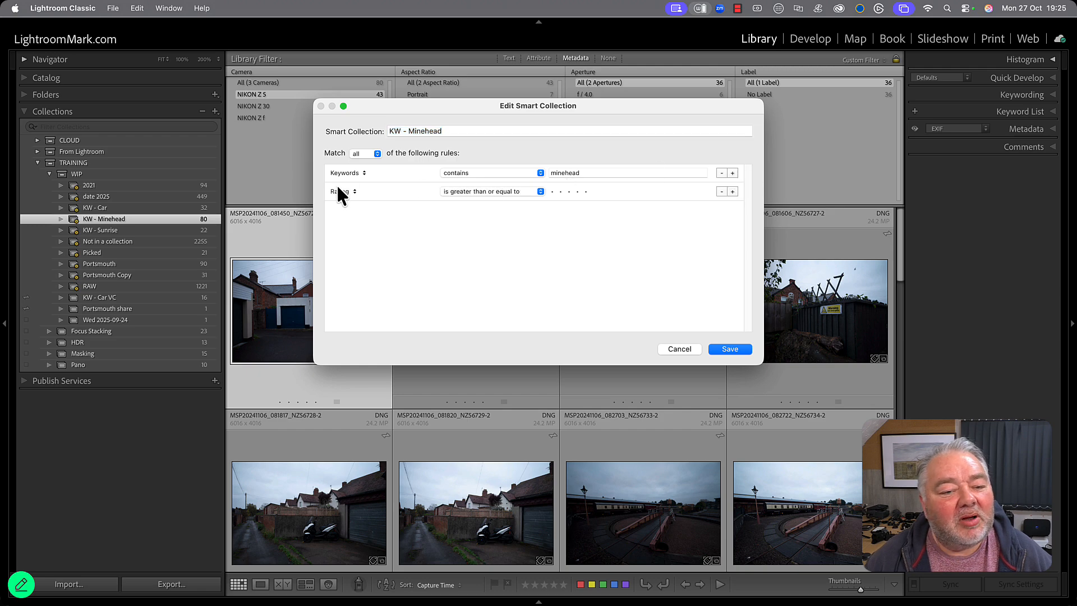
left_click(339, 191)
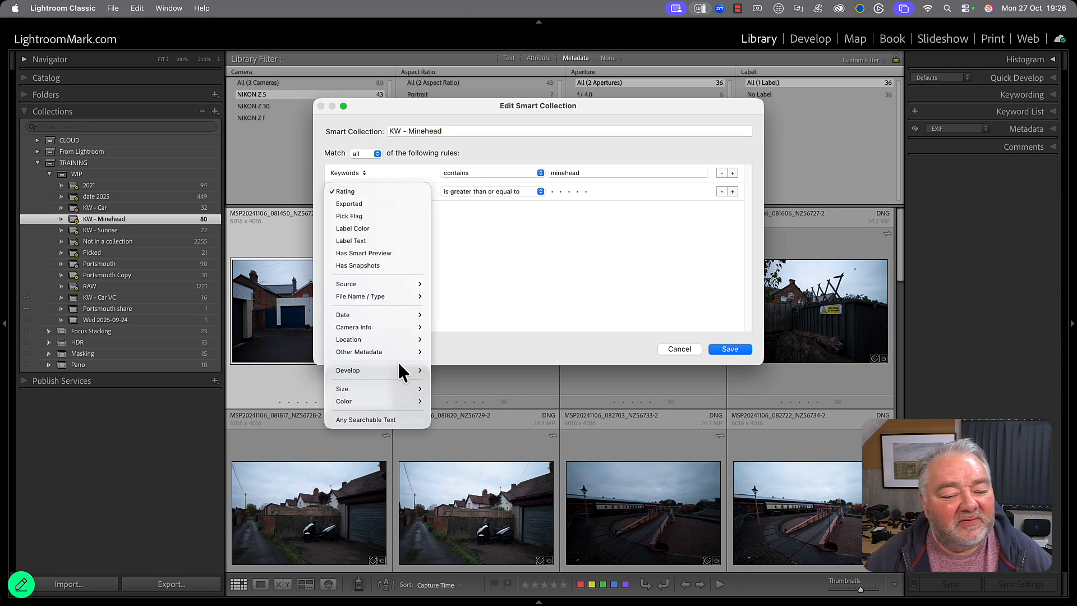
mouse_move(398, 368)
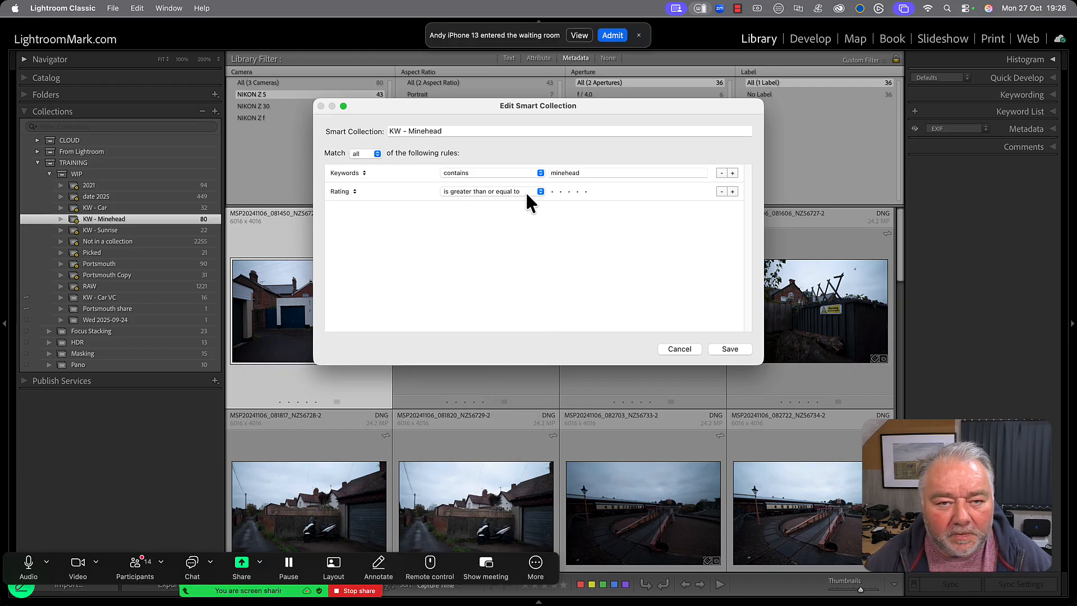
left_click(612, 36)
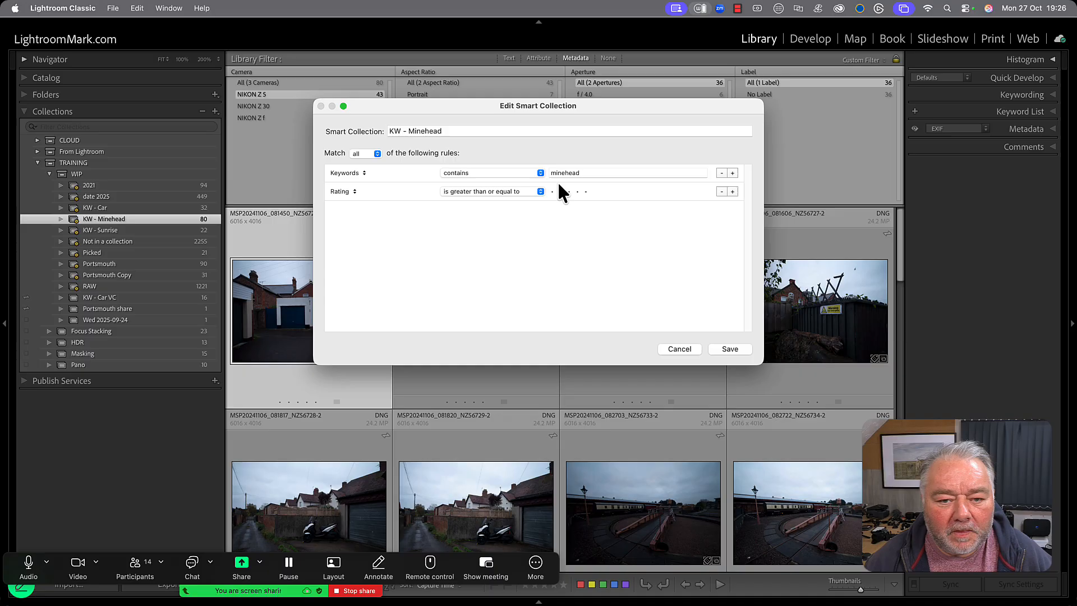
left_click(513, 189)
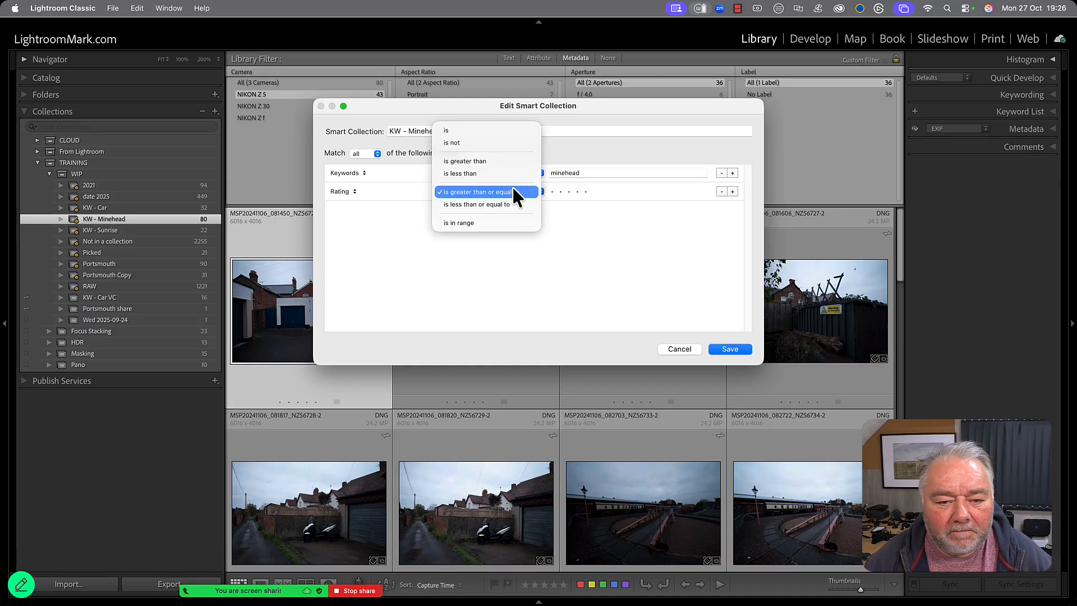
- Set the smart collection's second rule to Aspect Ratio is landscape and save the rules
left_click(346, 191)
mouse_move(378, 351)
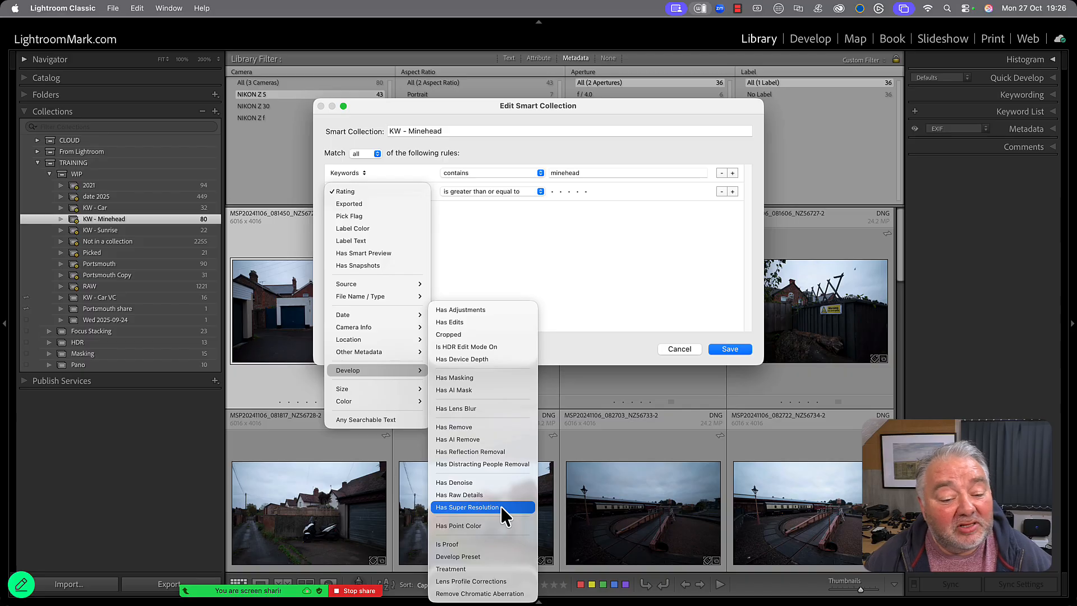
mouse_move(375, 390)
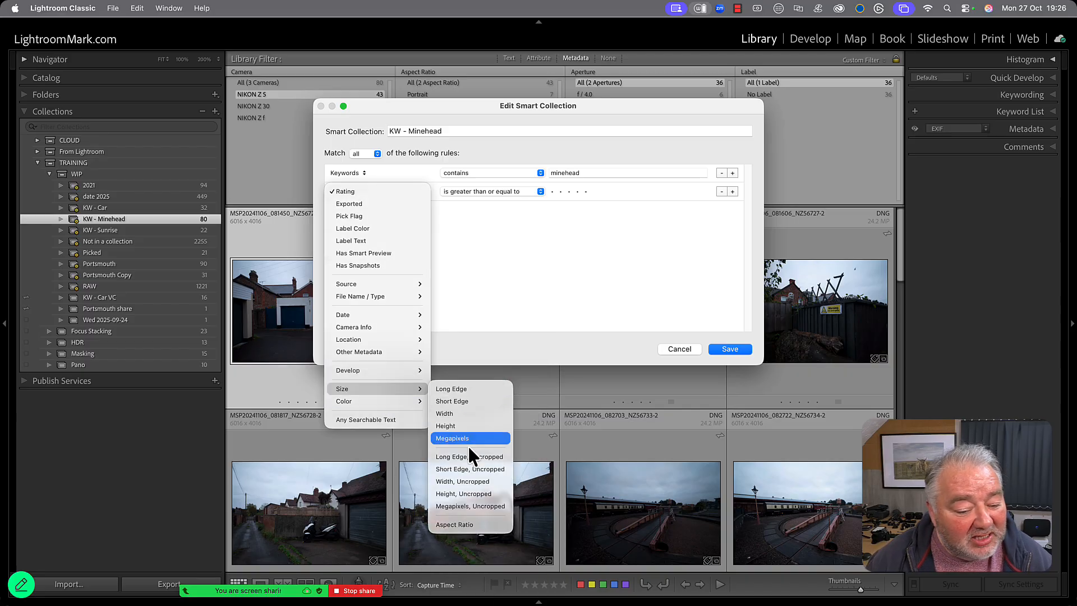
left_click(474, 523)
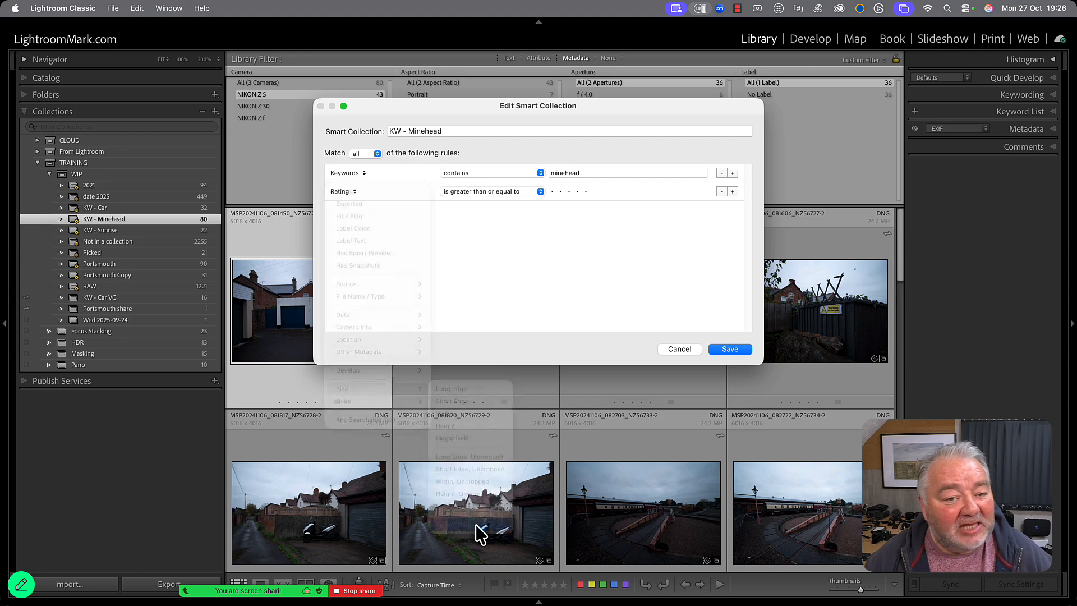
left_click(560, 191)
left_click(592, 206)
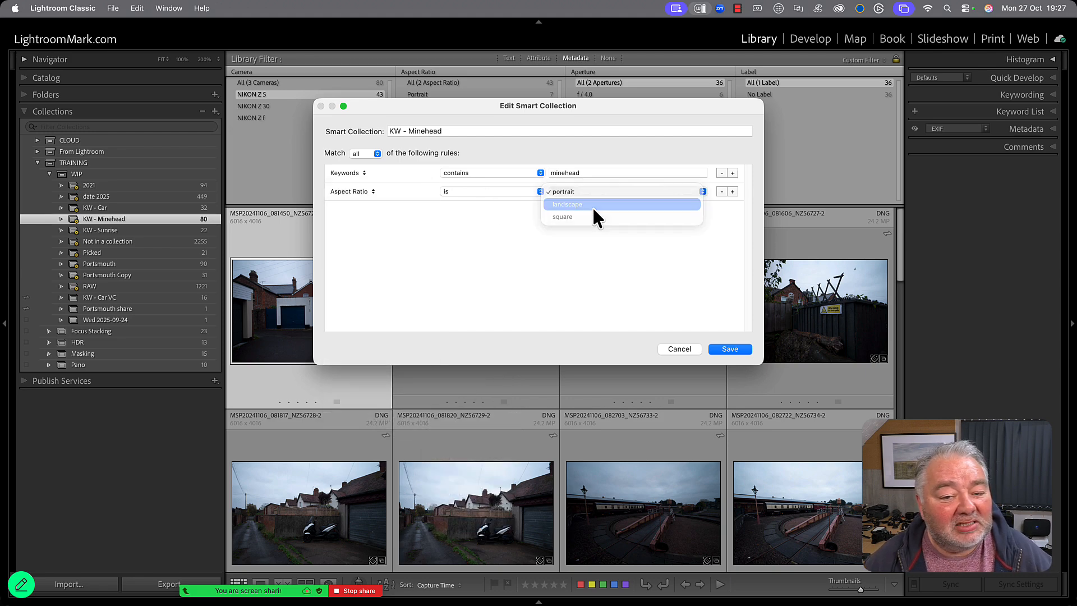
left_click(729, 350)
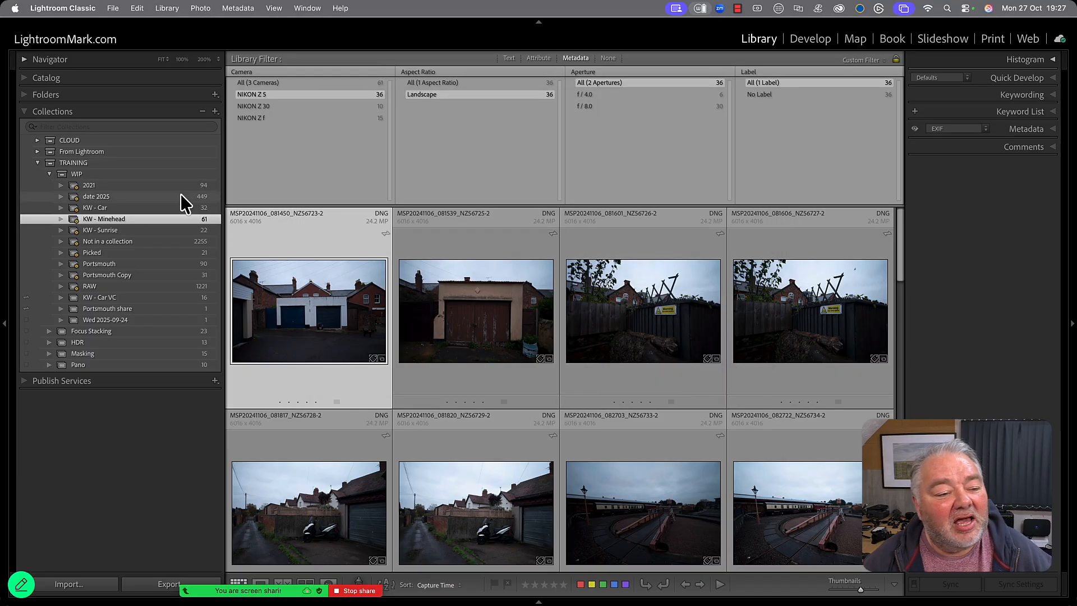
- Review the saved keyword and aspect ratio rules of KW - Minehead and close the rule editor
double_click(119, 221)
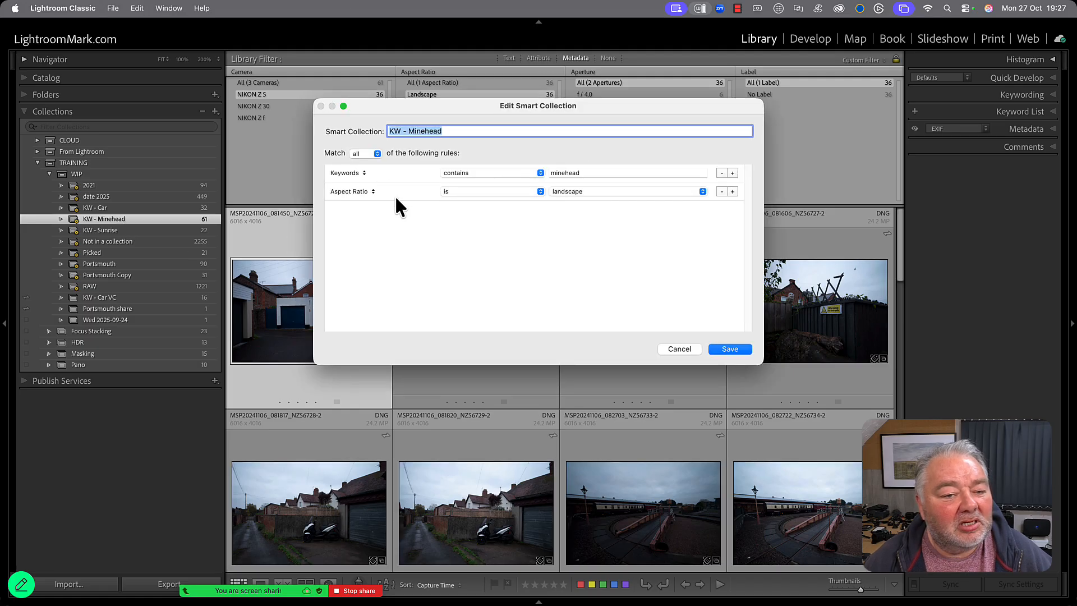
left_click(722, 350)
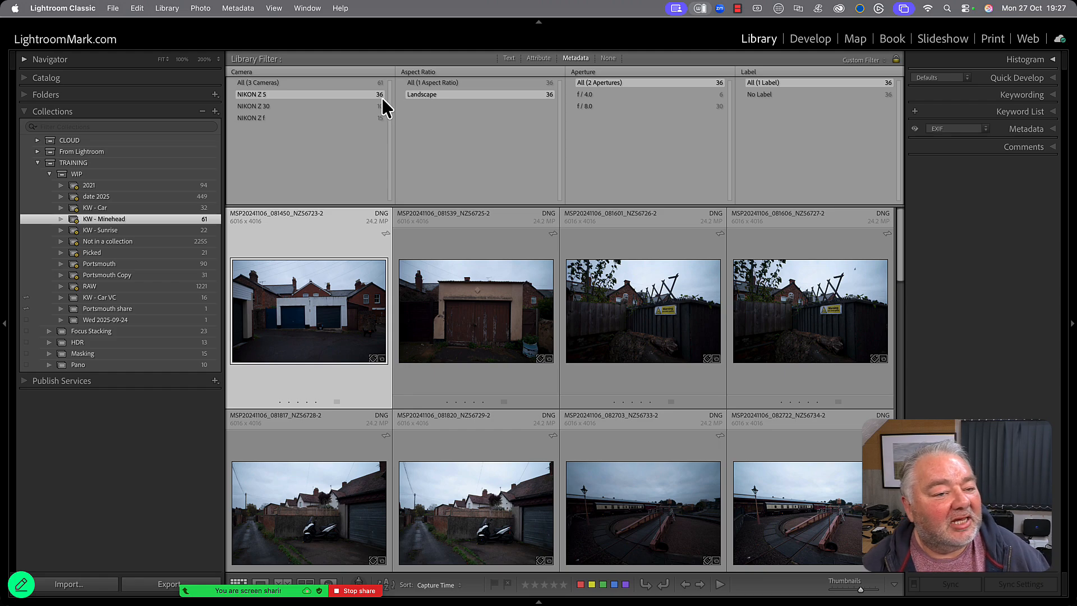
- Reset the Aspect Ratio filter to All and look through KW - Minehead's filtered photos
left_click(427, 83)
scroll(506, 360, "down", 10)
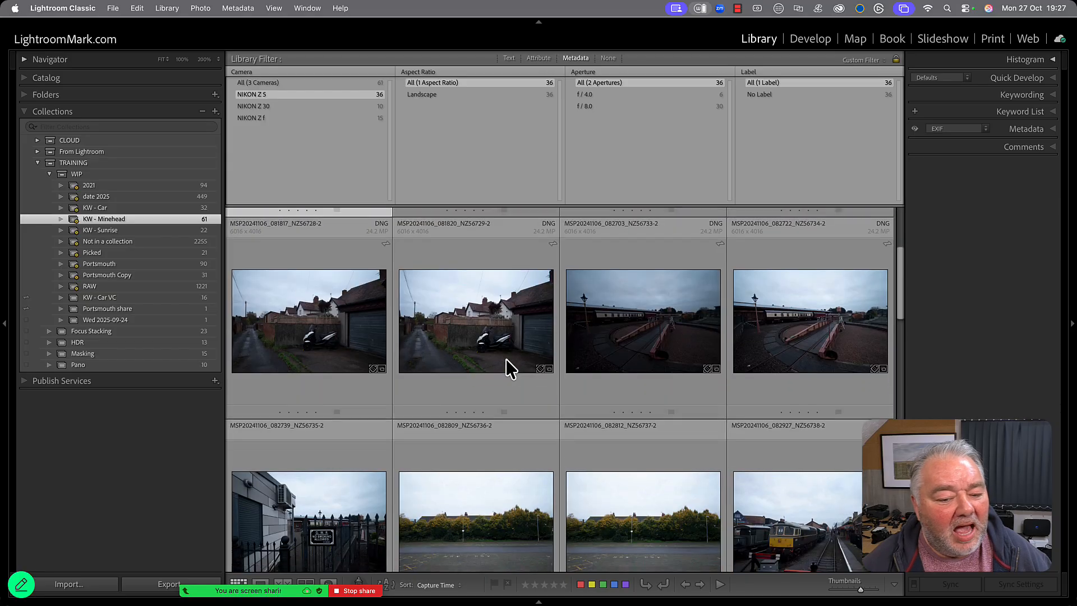
scroll(507, 361, "down", 6)
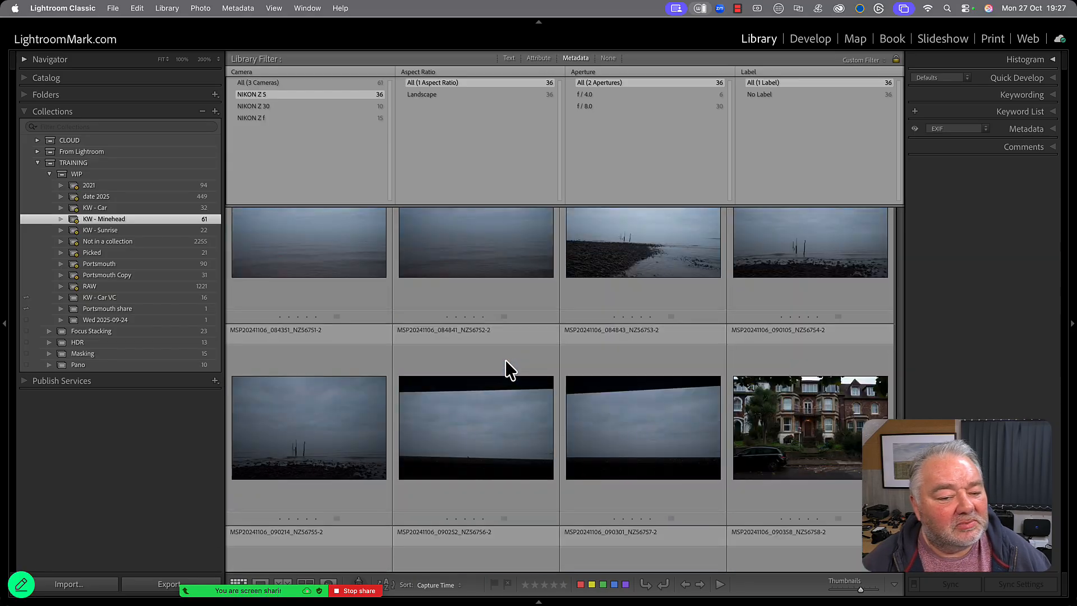
scroll(504, 361, "down", 4)
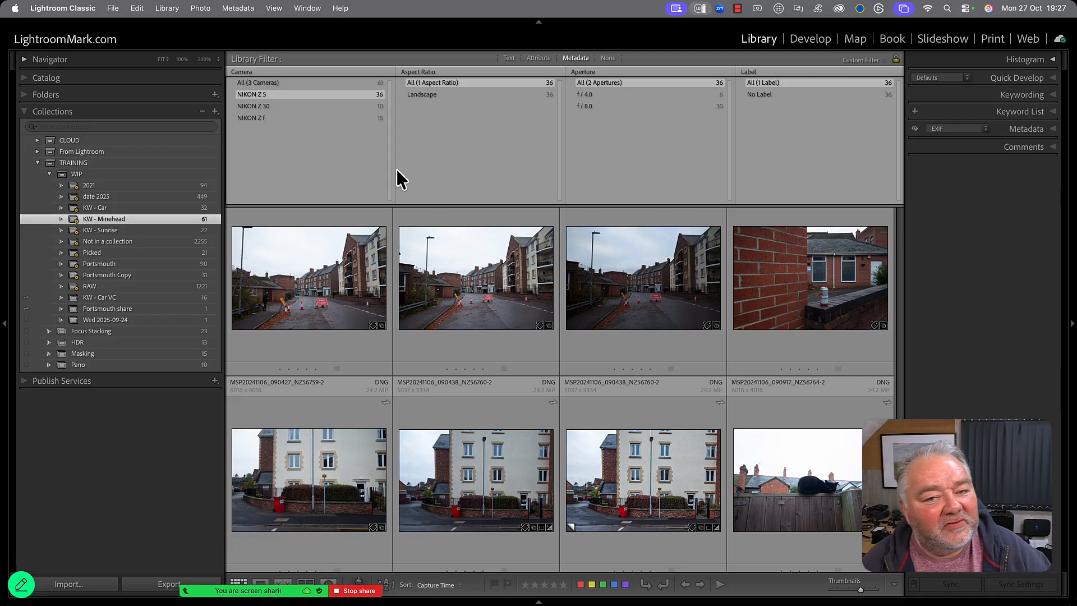
scroll(477, 348, "down", 1)
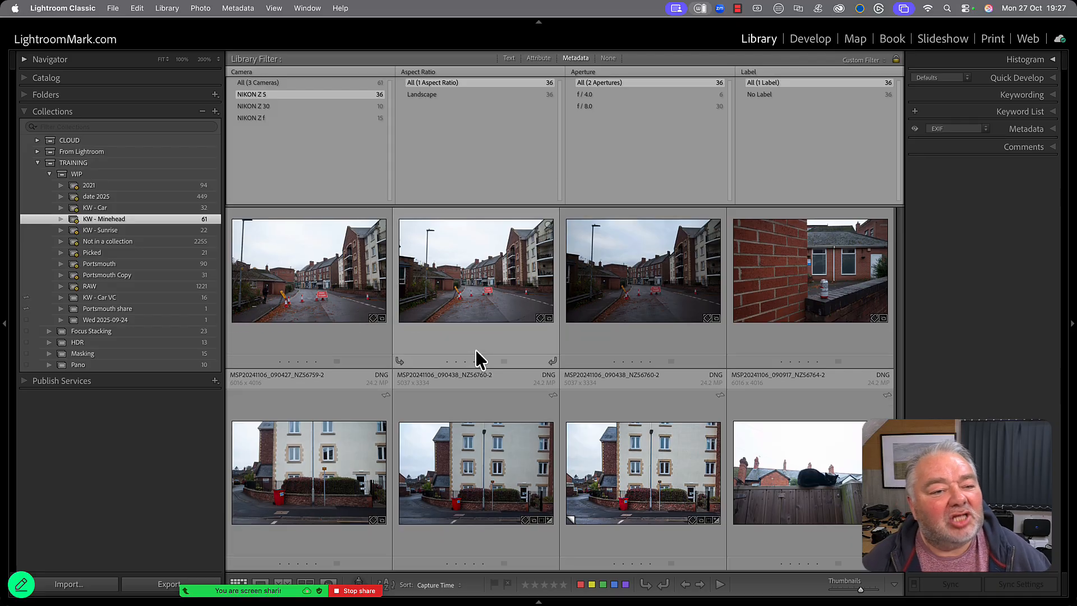
scroll(474, 348, "up", 5)
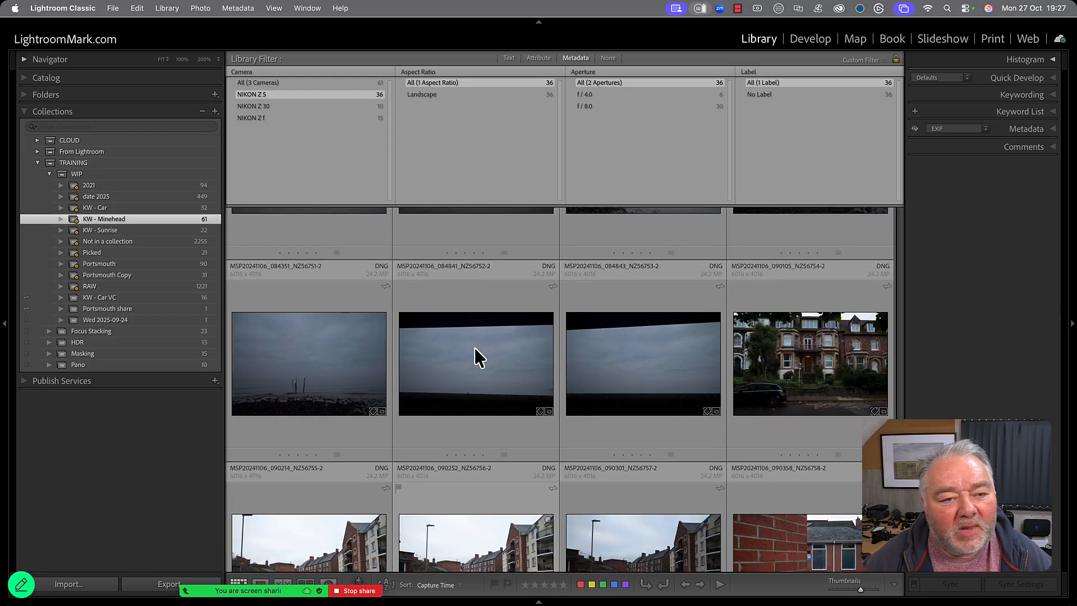
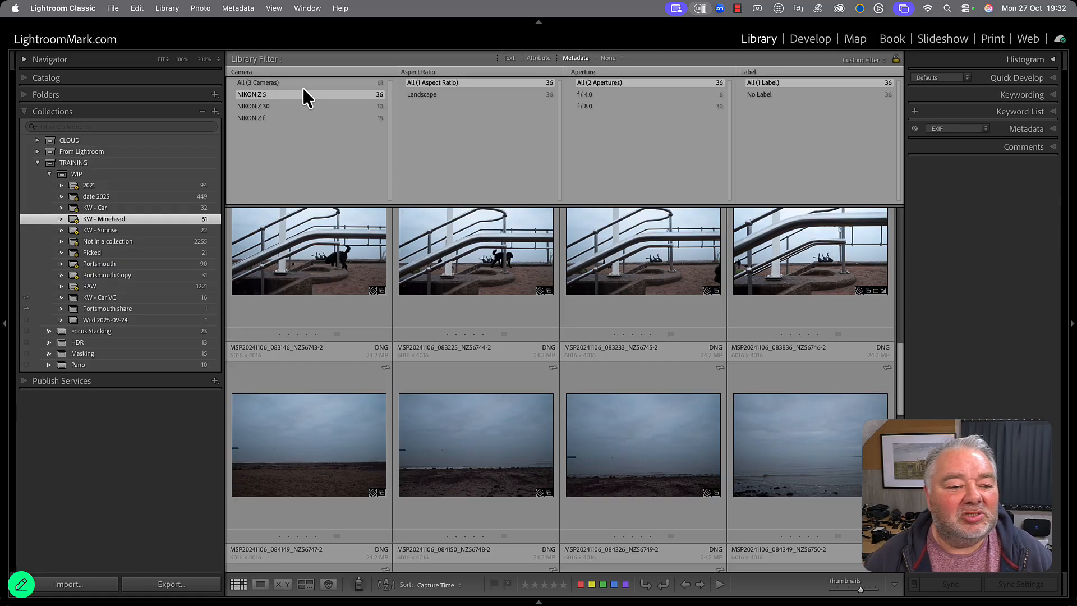
- Check KW - Minehead's smart collection rules again and browse the photos they gather
double_click(117, 221)
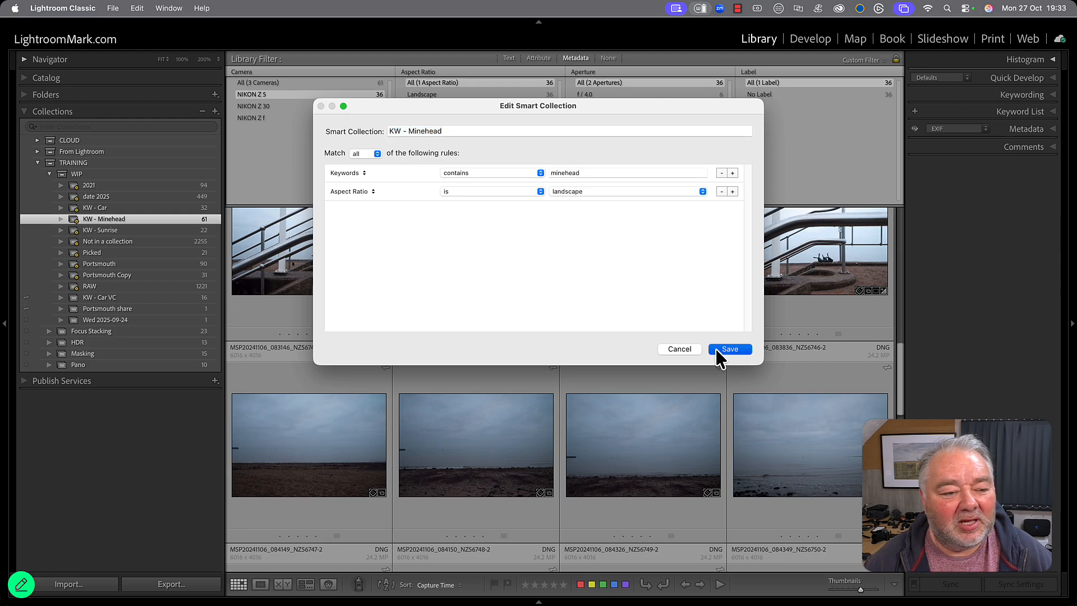
left_click(728, 348)
scroll(391, 386, "up", 1)
scroll(391, 385, "down", 10)
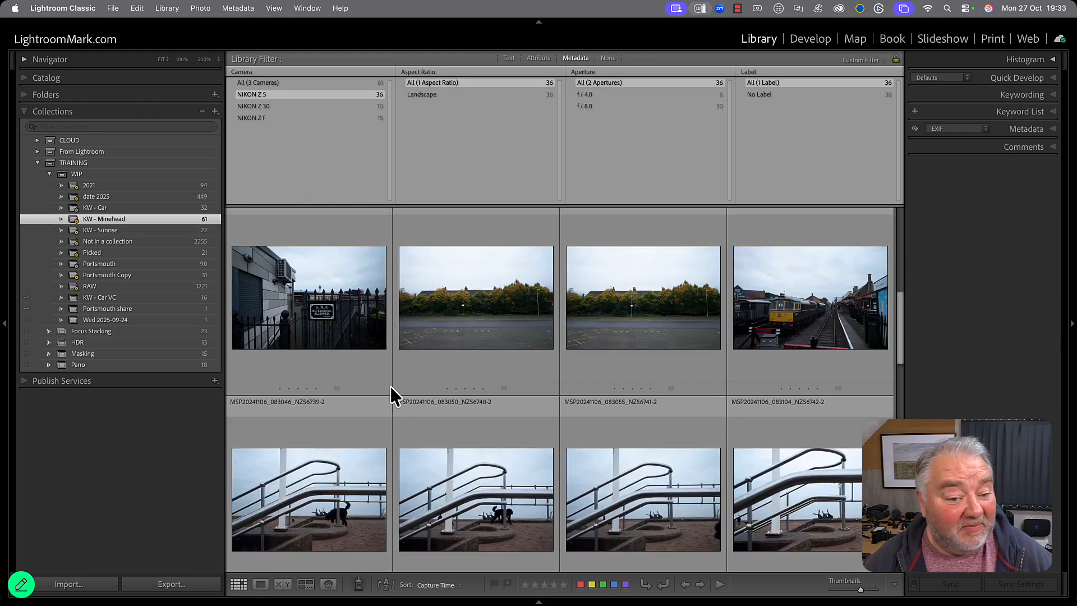
scroll(390, 388, "down", 5)
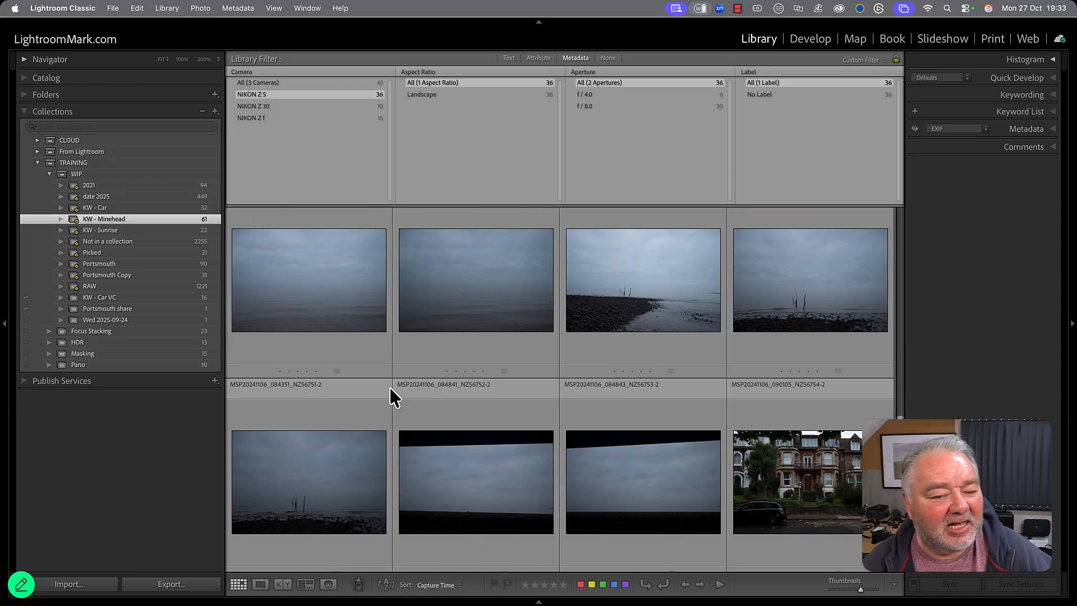
scroll(389, 387, "up", 6)
scroll(387, 386, "up", 10)
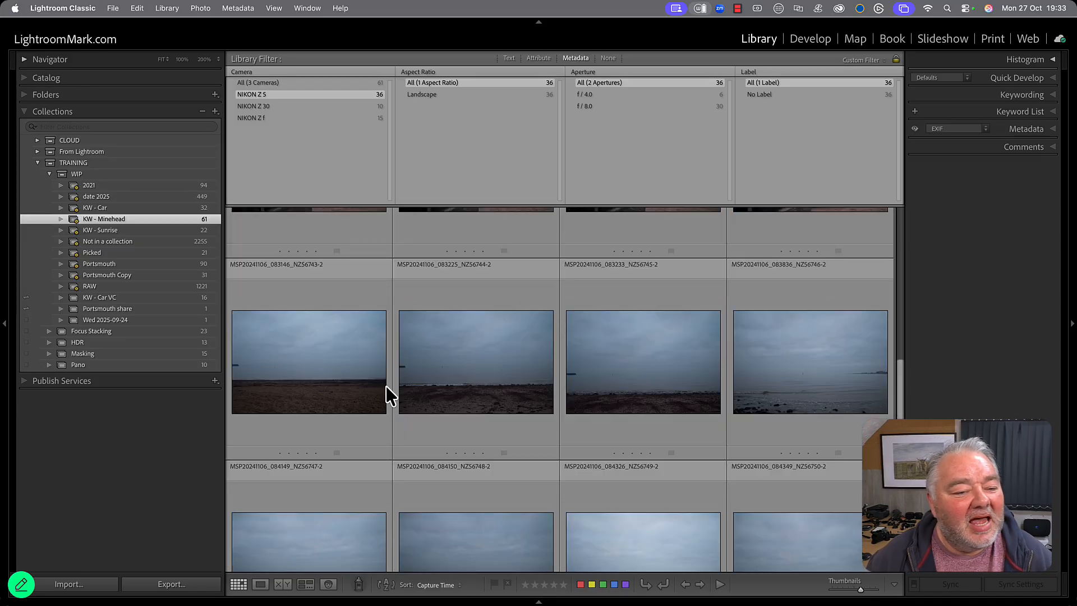
scroll(385, 386, "up", 3)
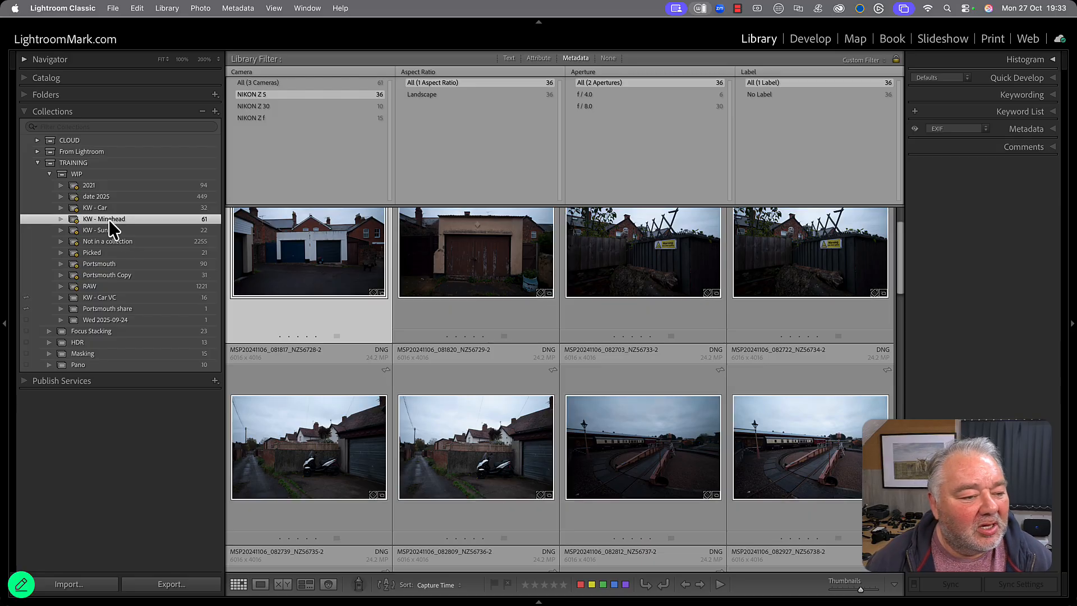
- Create a collection named Minehead inside the WIP set, synced with Lightroom and without including the selected photos
left_click(214, 112)
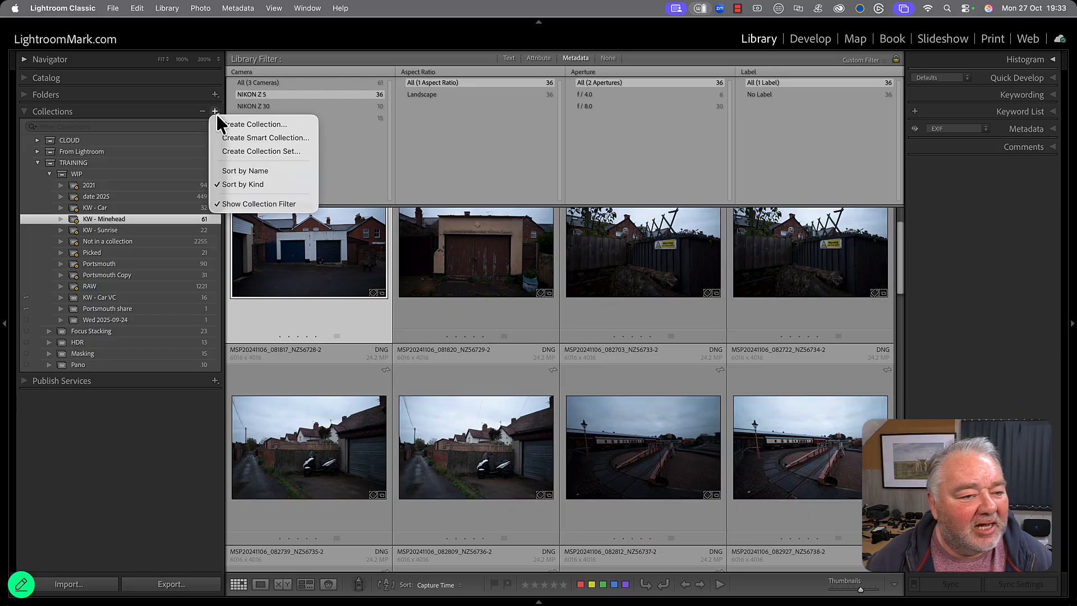
left_click(231, 125)
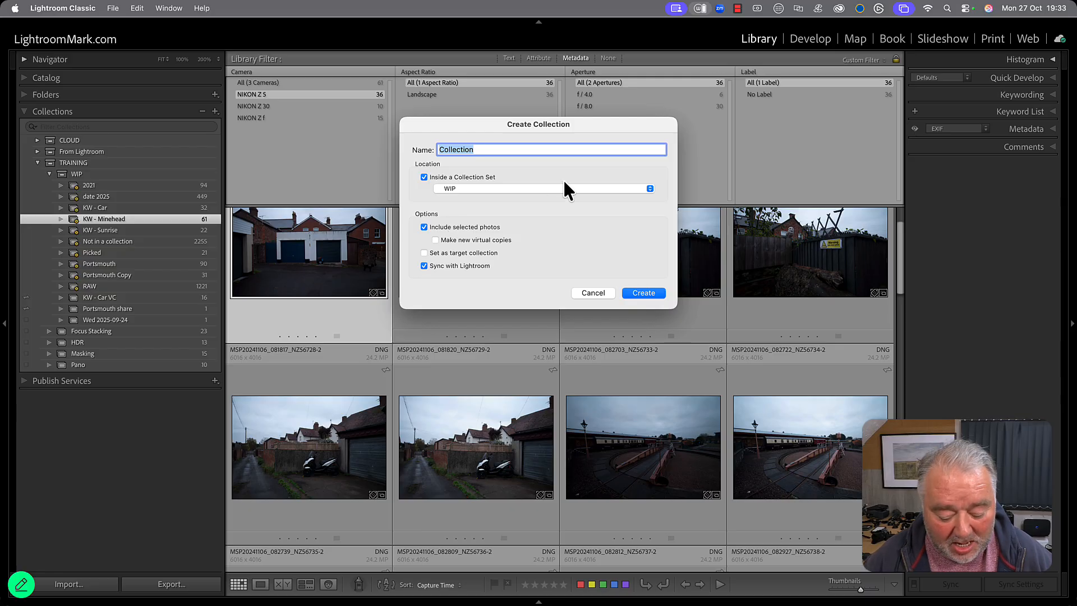
type("Minehad")
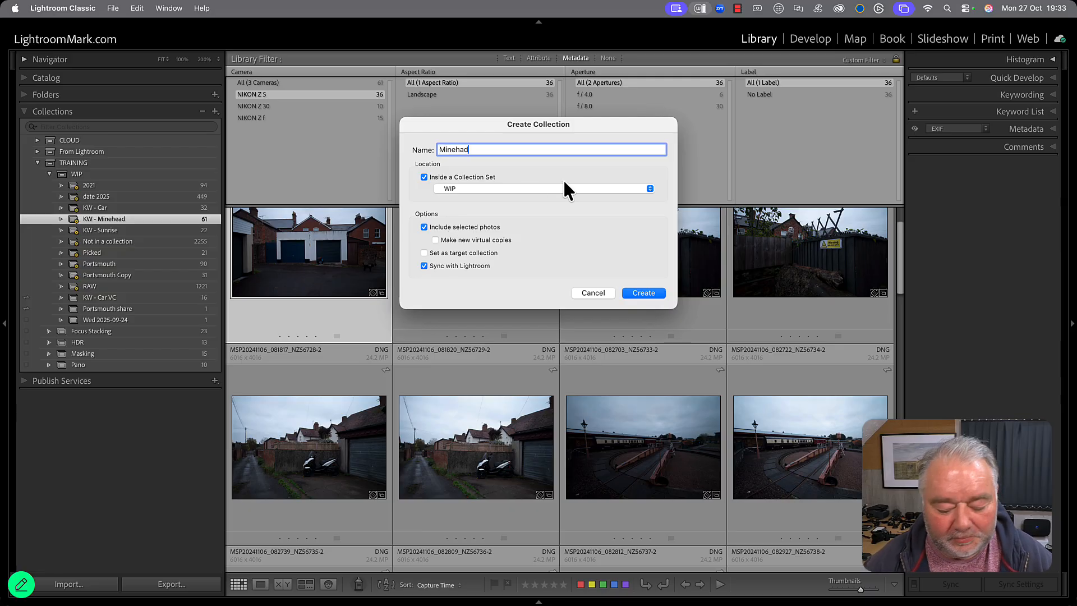
key("BackSpace")
key("BackSpace")
type("ead")
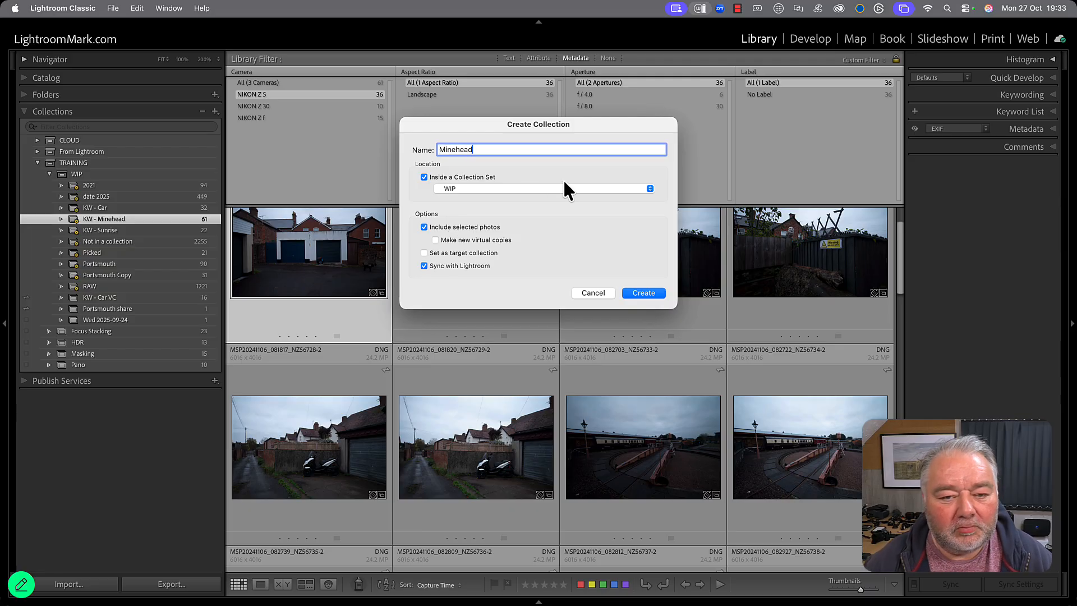
left_click(463, 230)
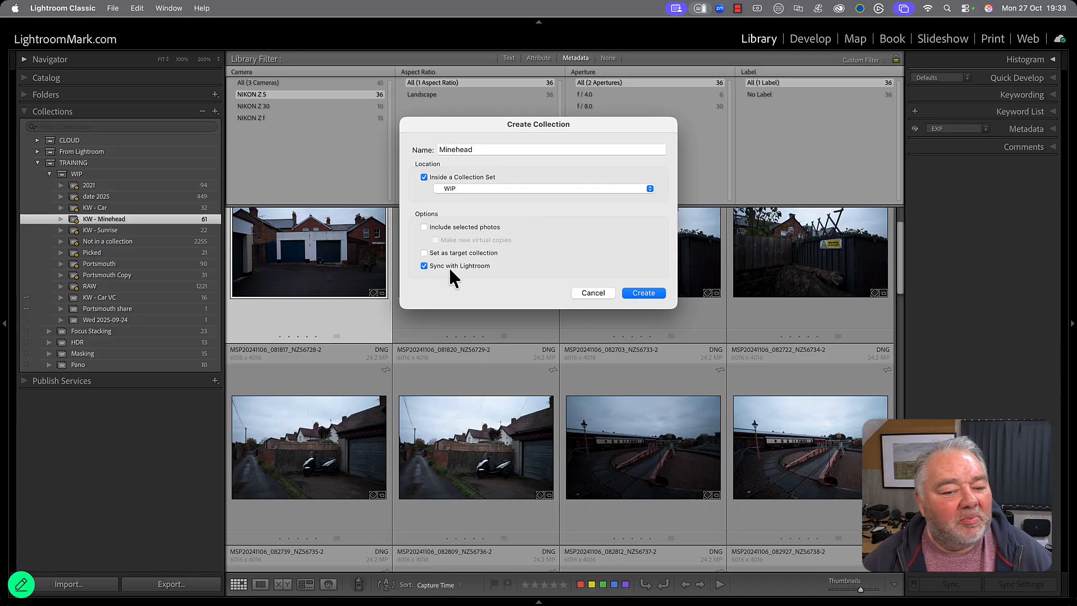
left_click(644, 292)
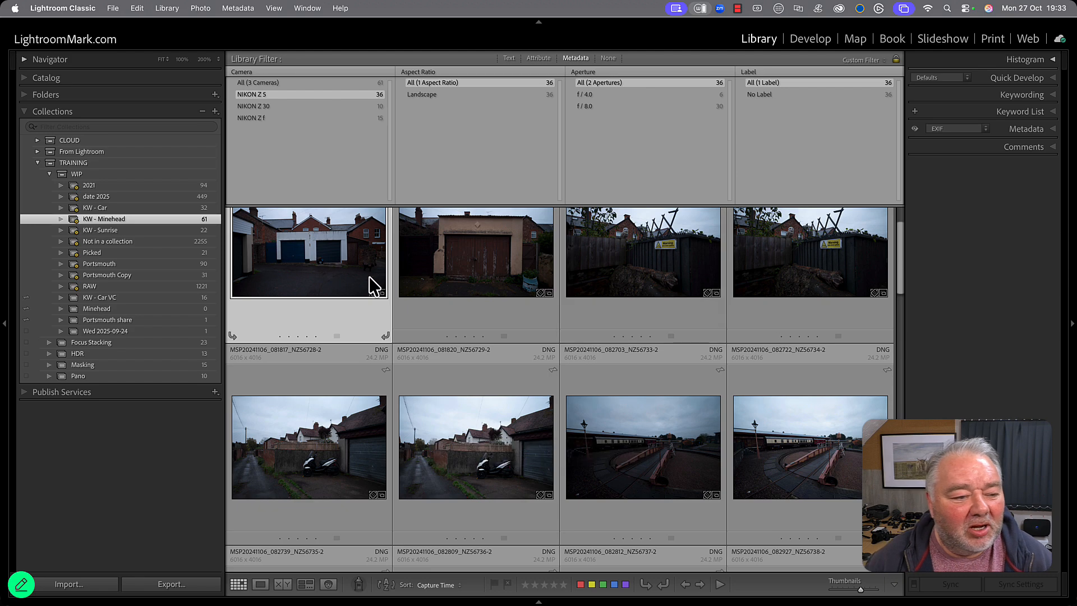
- Open the Minehead collection, bring up its option to stop syncing and cancel it
left_click(101, 308)
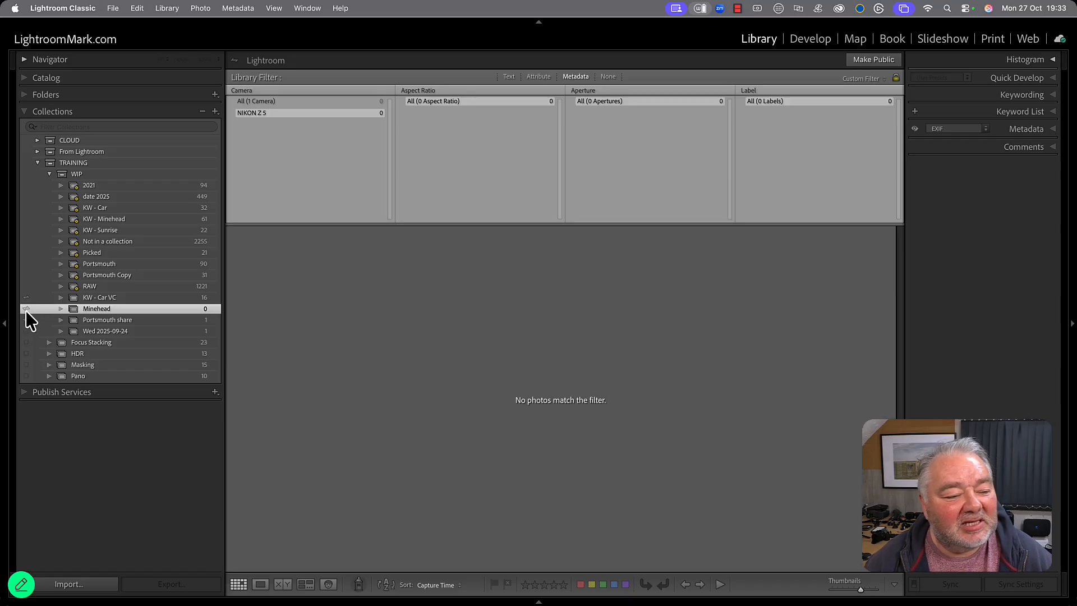
left_click(38, 299)
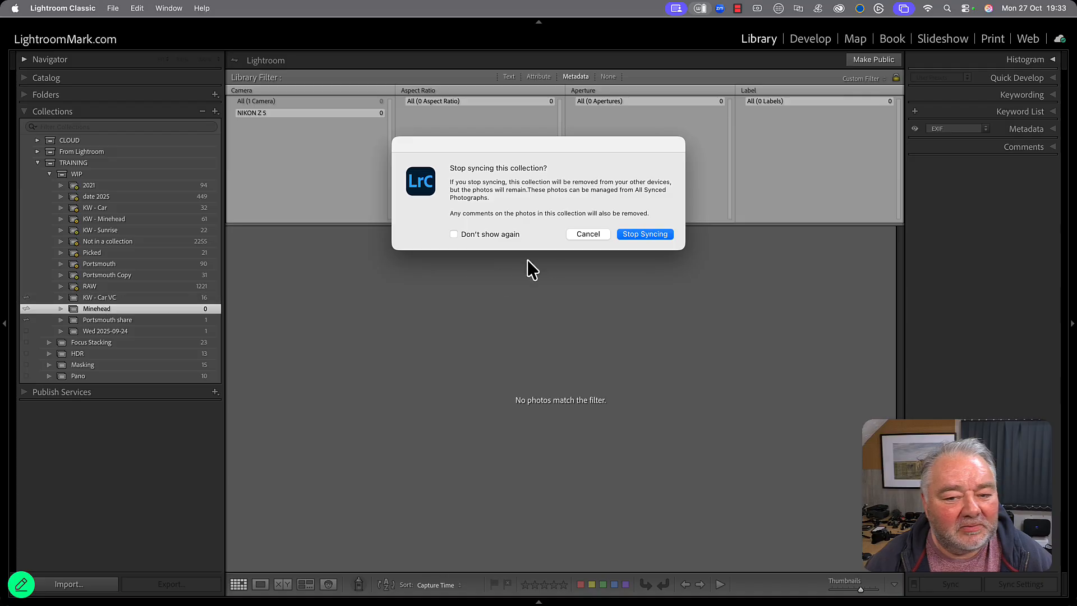
left_click(587, 233)
- View the synced KW - Car VC and Portsmouth share collections and return to the Minehead collection
left_click(148, 301)
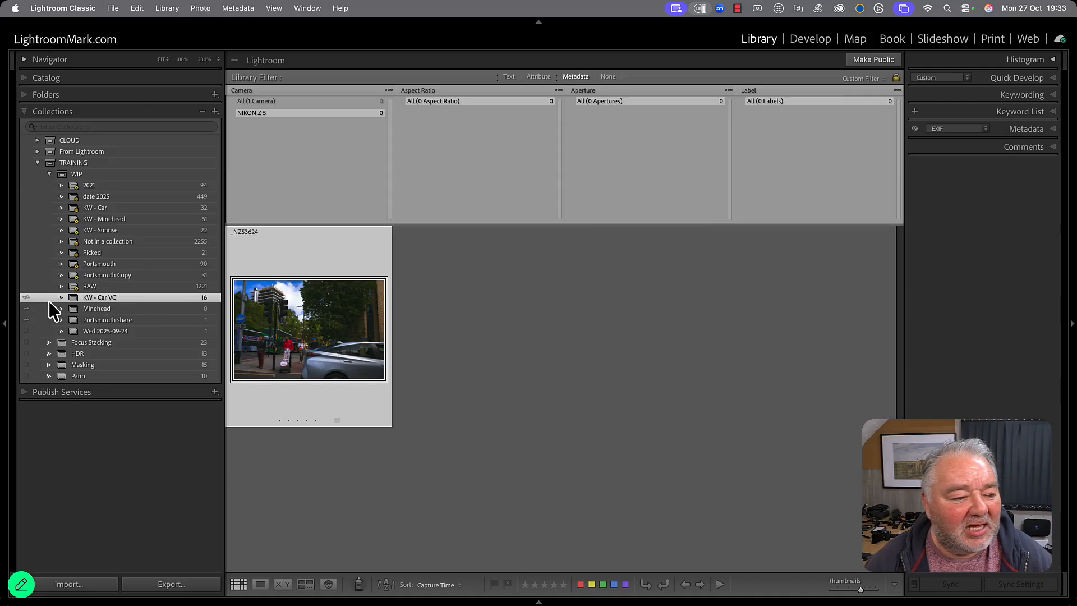
left_click(111, 322)
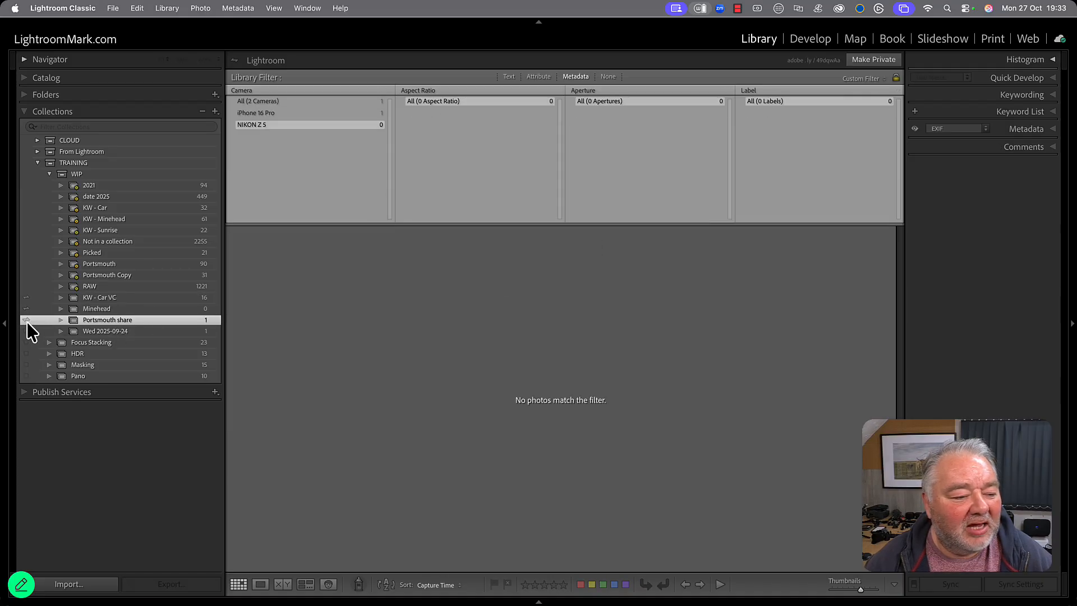
left_click(99, 311)
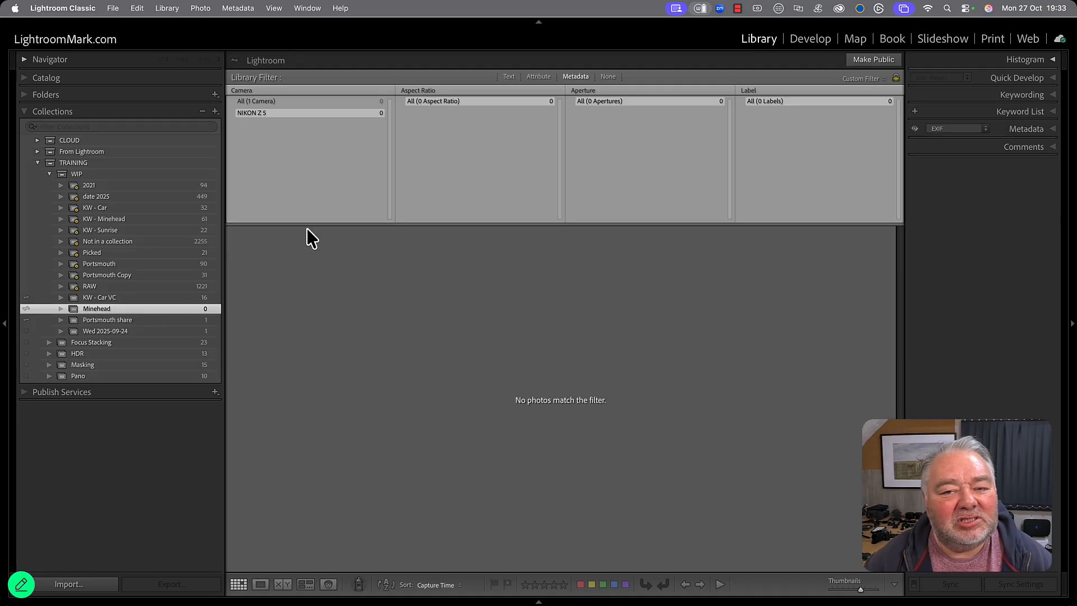
- Turn off the library filter, add photo NZ56726-2 from KW - Minehead to the Minehead collection, and open that collection
left_click(605, 77)
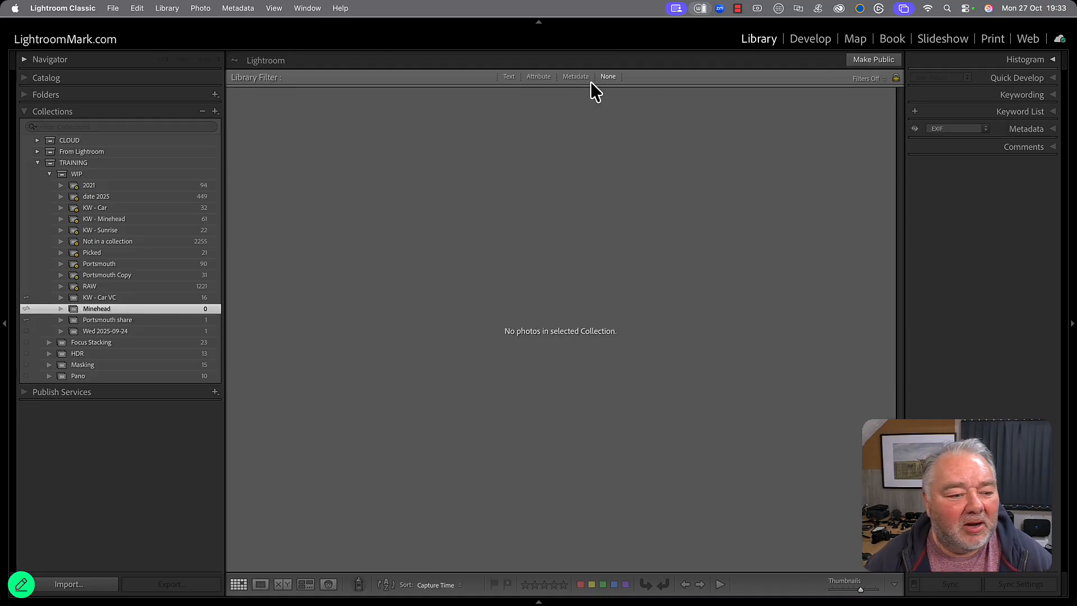
left_click(163, 219)
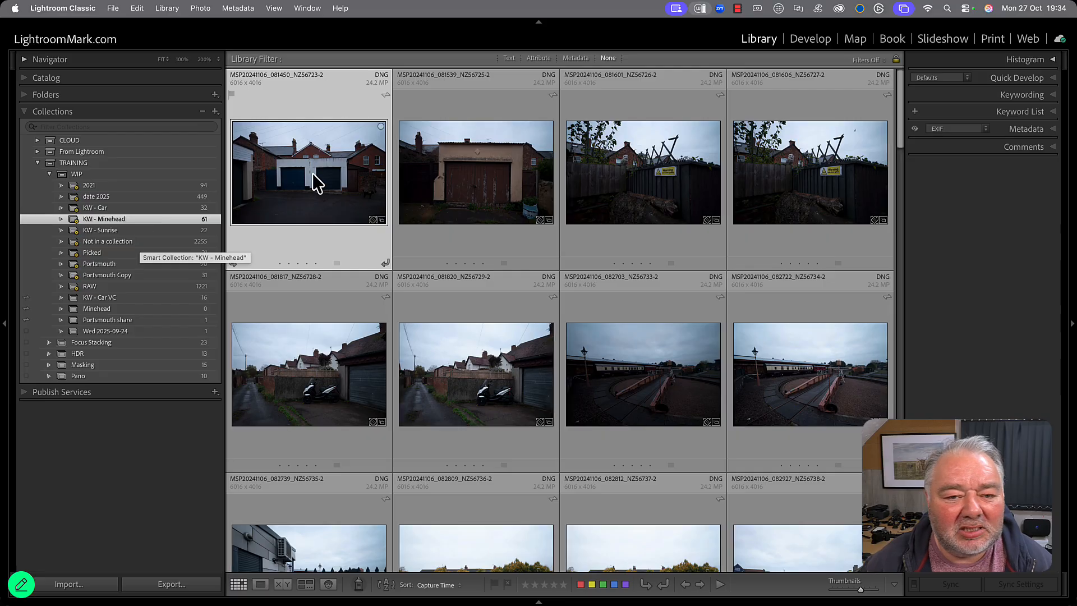
left_click(667, 174)
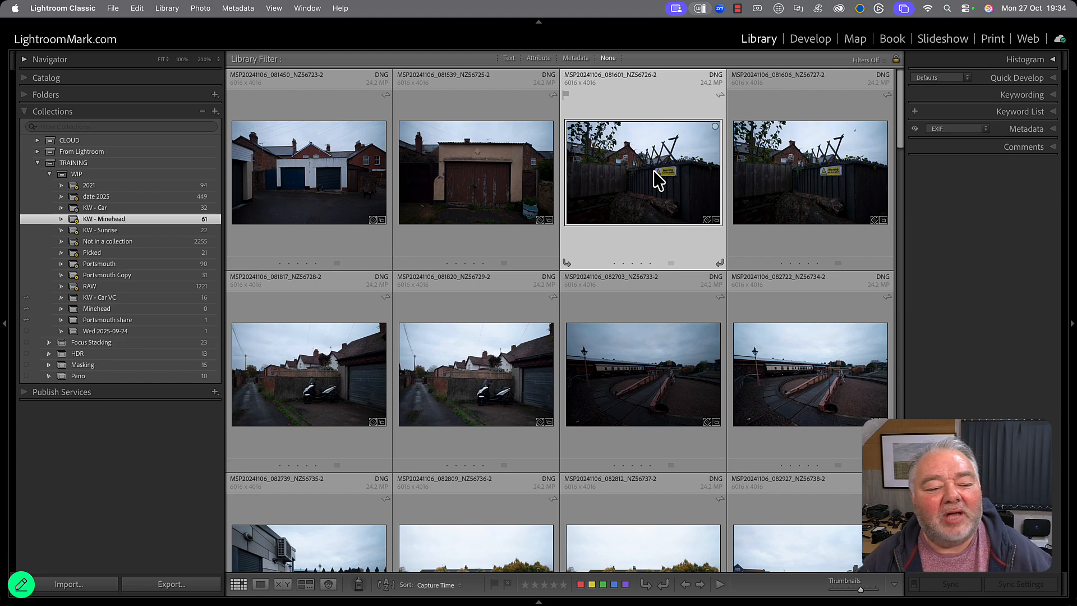
left_click_drag(660, 178, 161, 312)
left_click(161, 312)
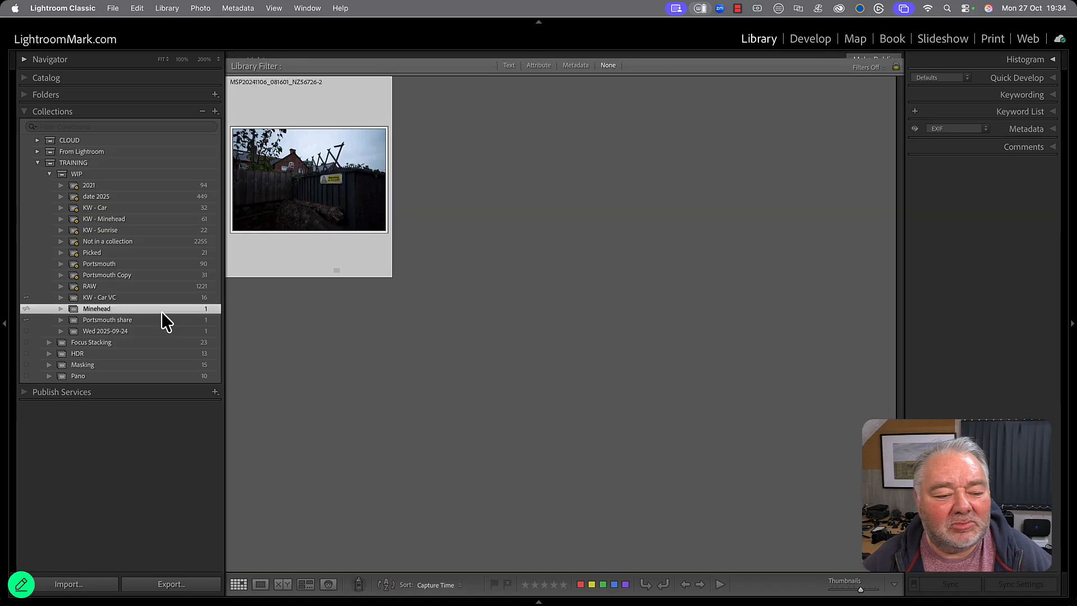
- Add the autumn hedge photo NZ56737-2 from KW - Minehead to the Minehead collection and view the collection
left_click(129, 220)
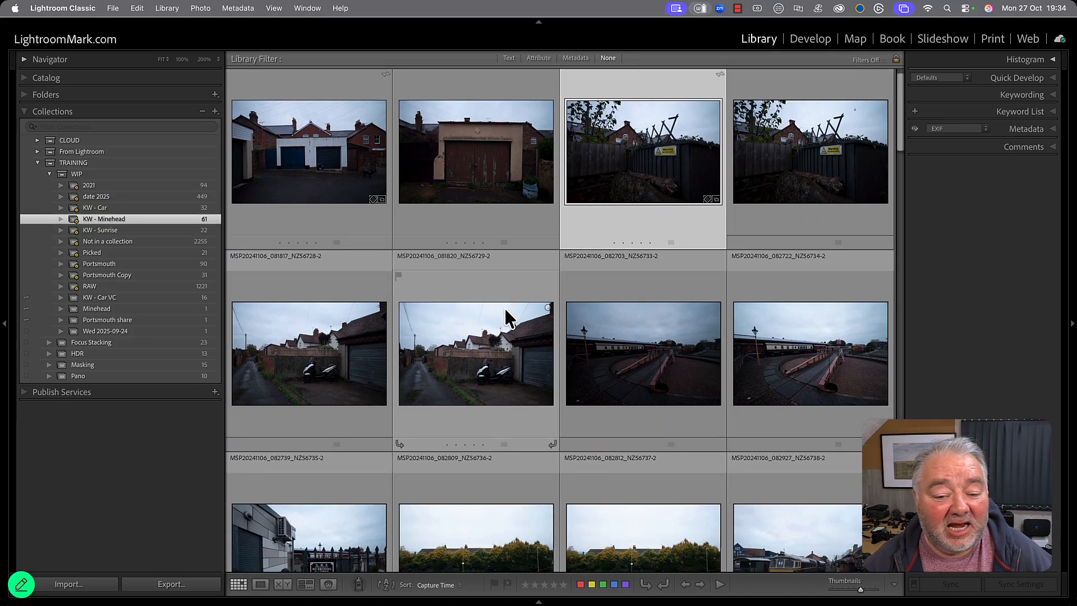
scroll(503, 306, "down", 5)
left_click(659, 210)
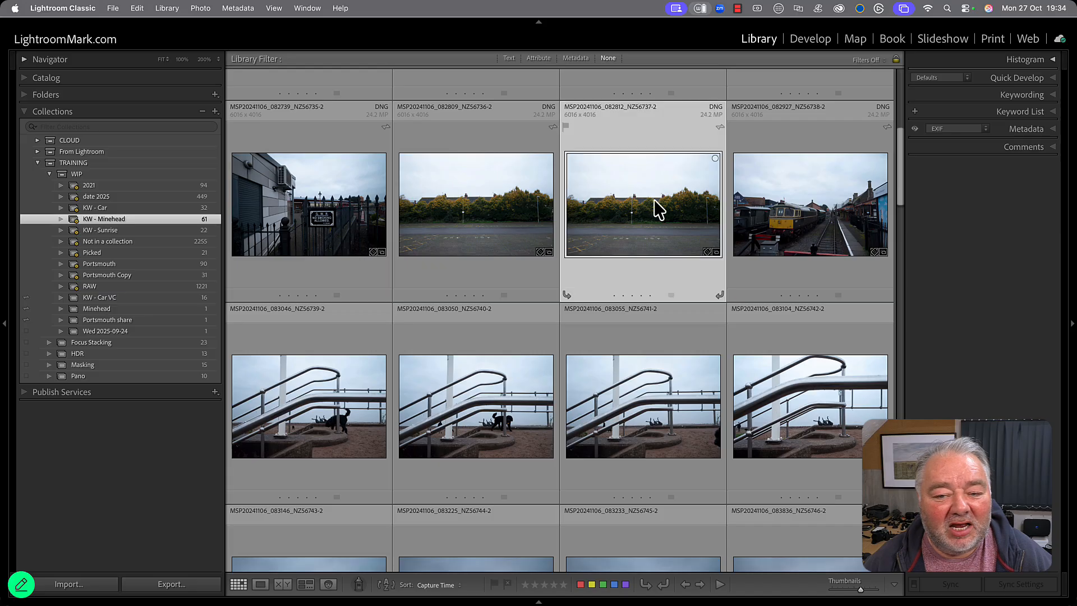
left_click_drag(664, 209, 184, 307)
left_click(184, 307)
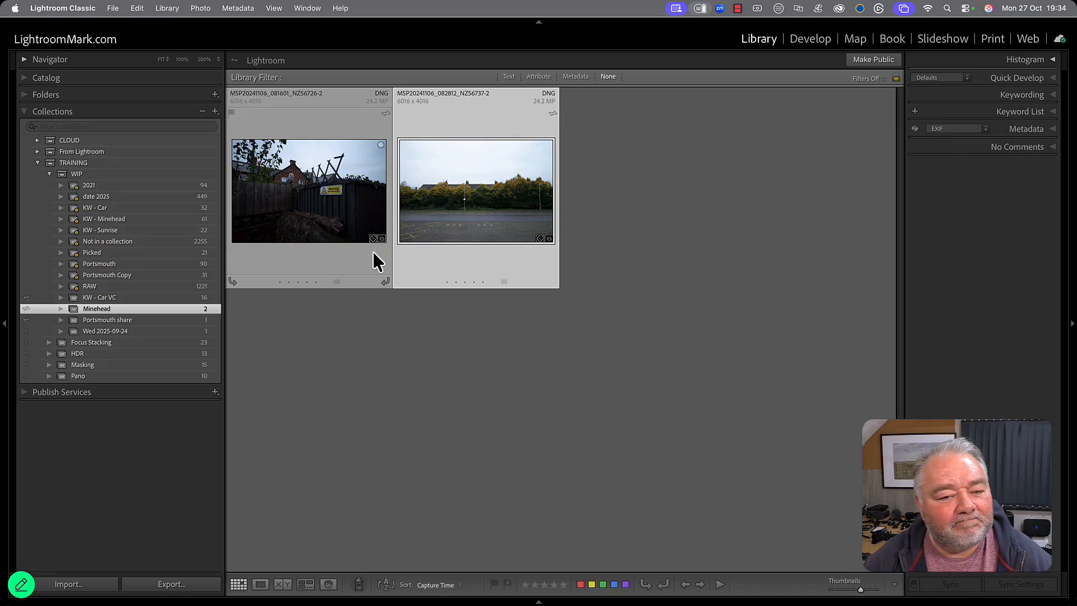
- Add the railing photo NZ56741-2 from KW - Minehead to the current target collection and check the Minehead collection
left_click(156, 221)
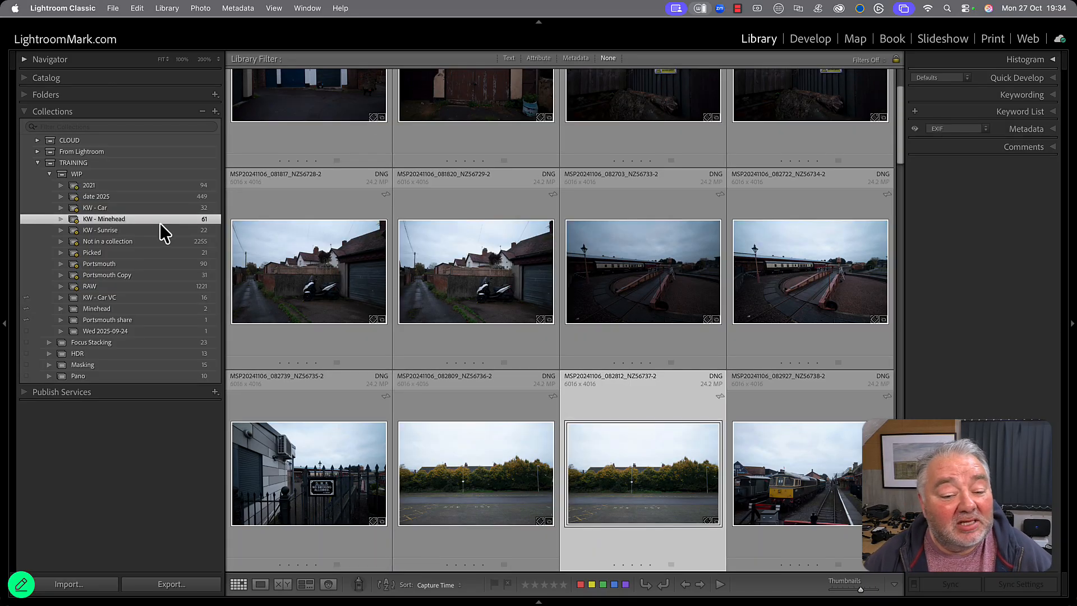
scroll(516, 312, "down", 6)
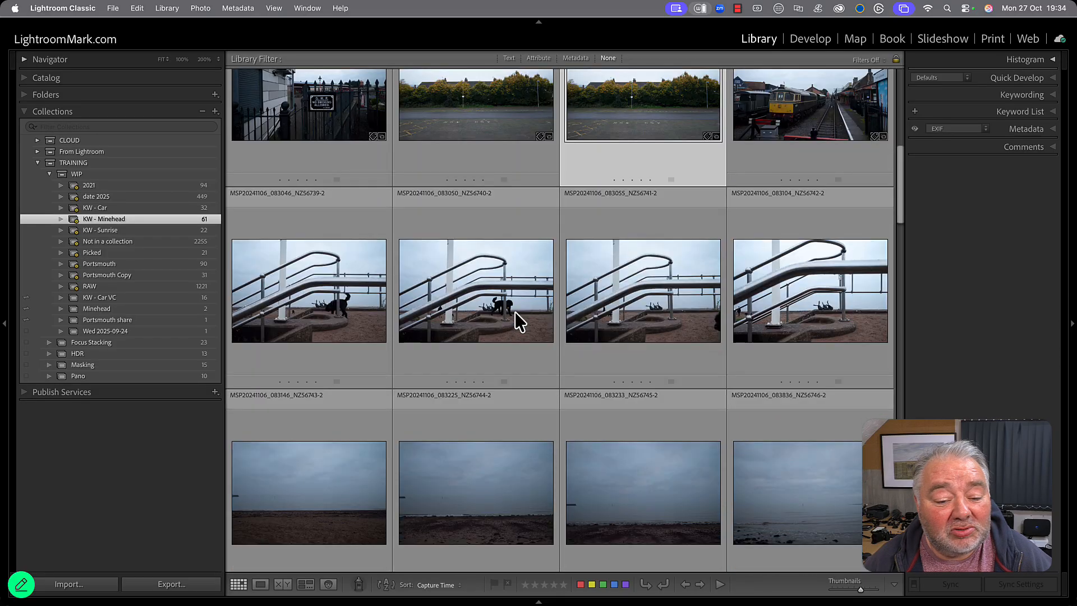
left_click(672, 303)
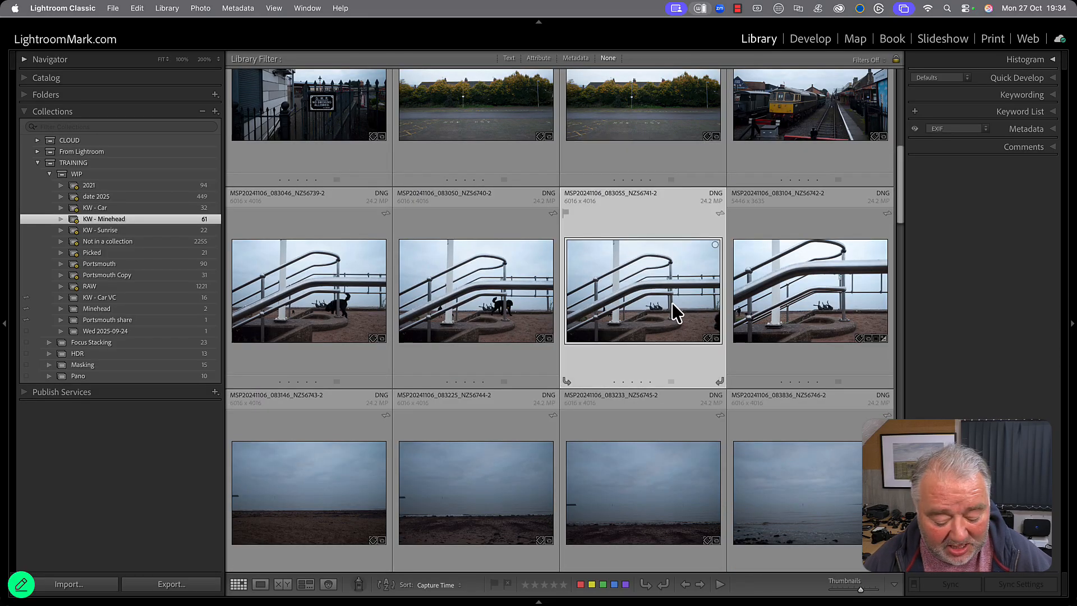
key("shift+b")
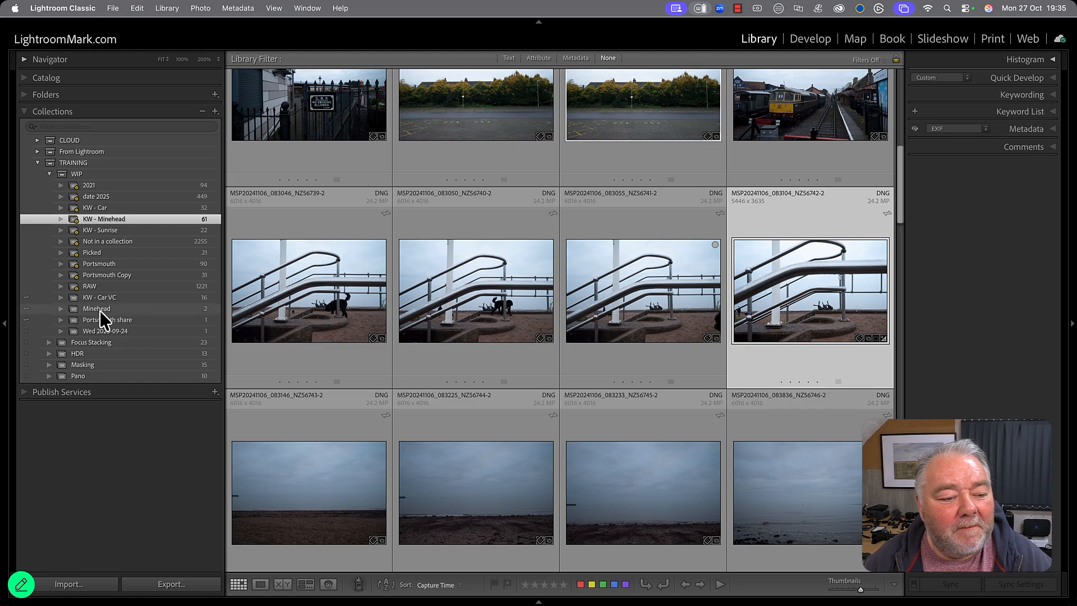
left_click(115, 312)
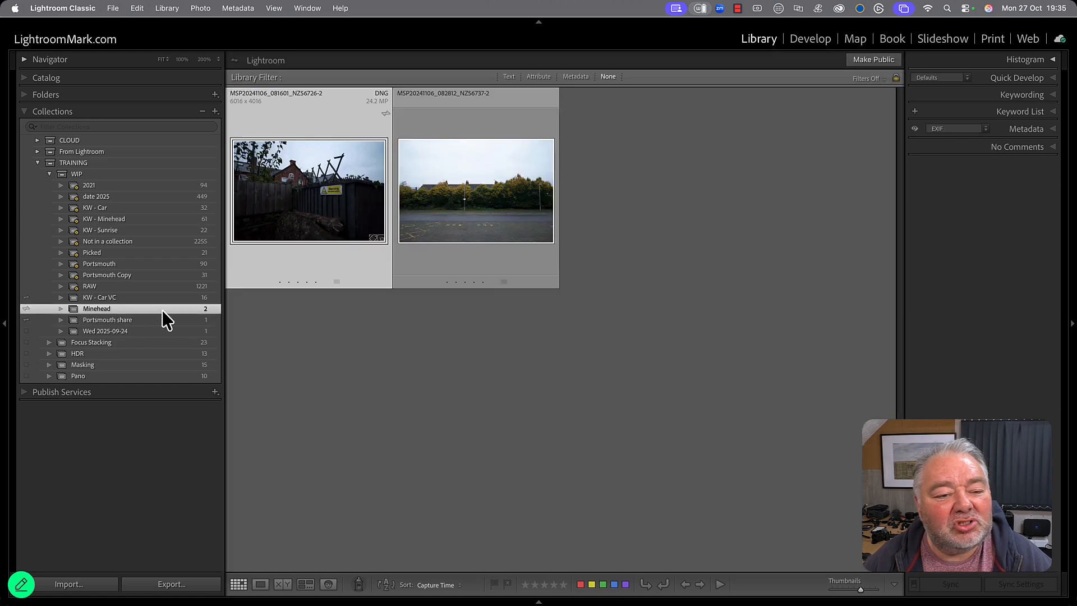
- Set Minehead as the target collection and add photos NZ56741-2 and NZ56742-2 from KW - Minehead to it
right_click(99, 310)
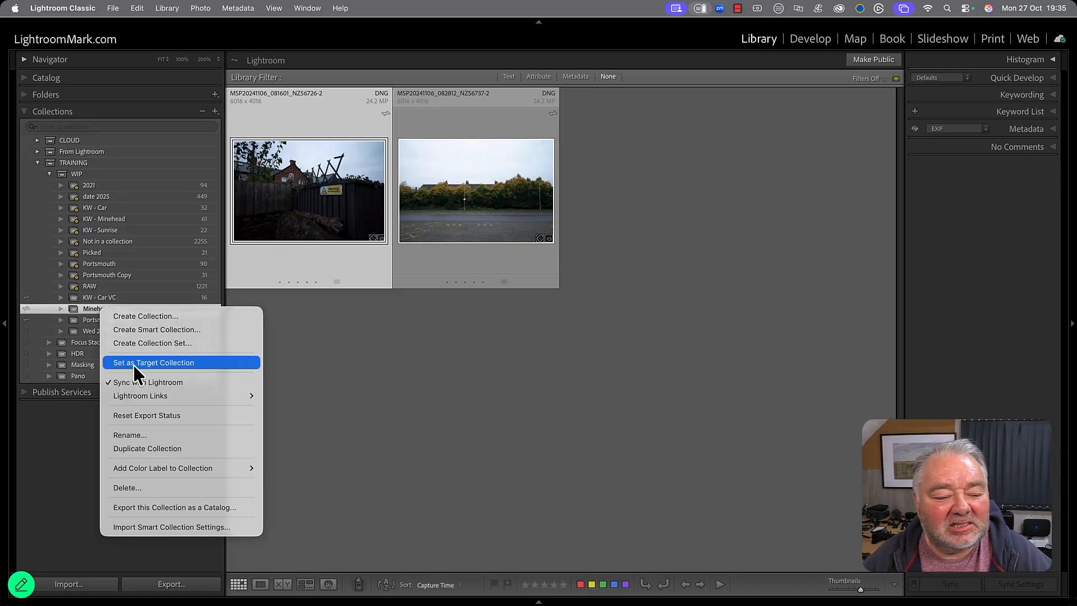
left_click(180, 364)
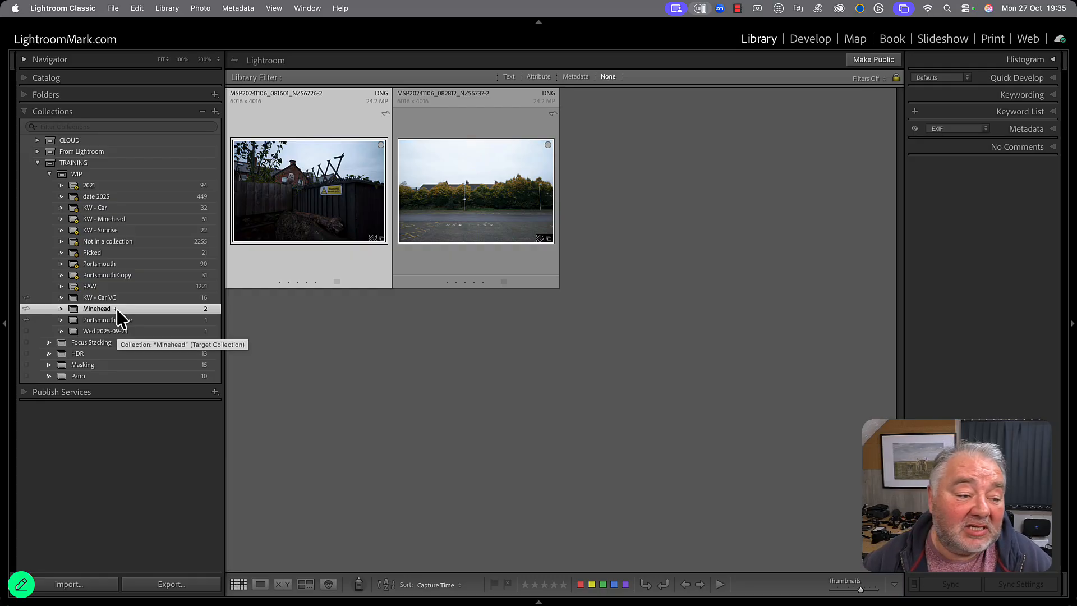
left_click(189, 218)
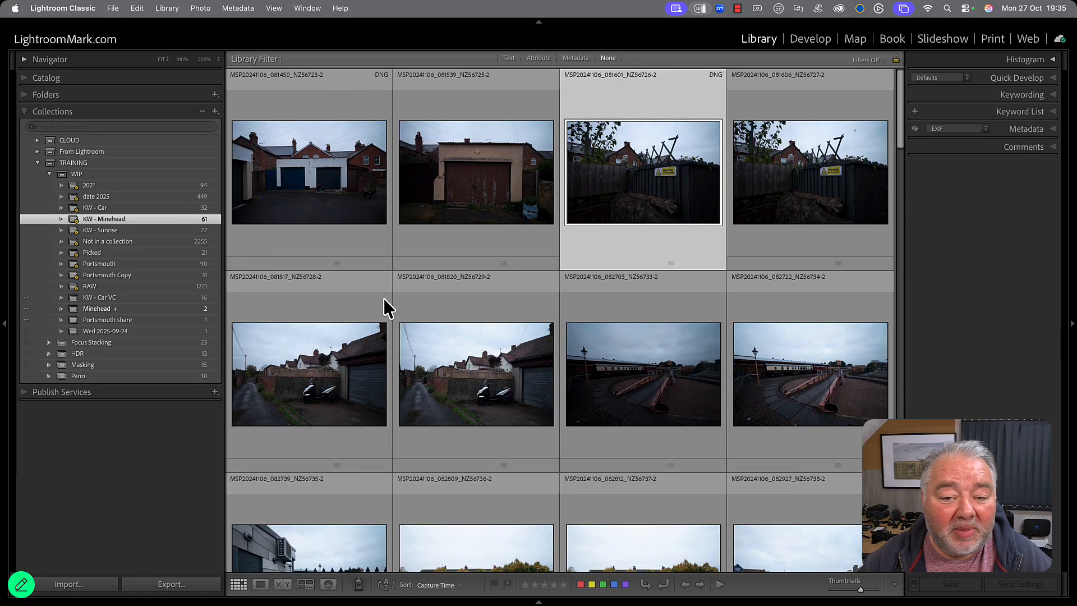
scroll(675, 378, "down", 3)
scroll(671, 368, "down", 3)
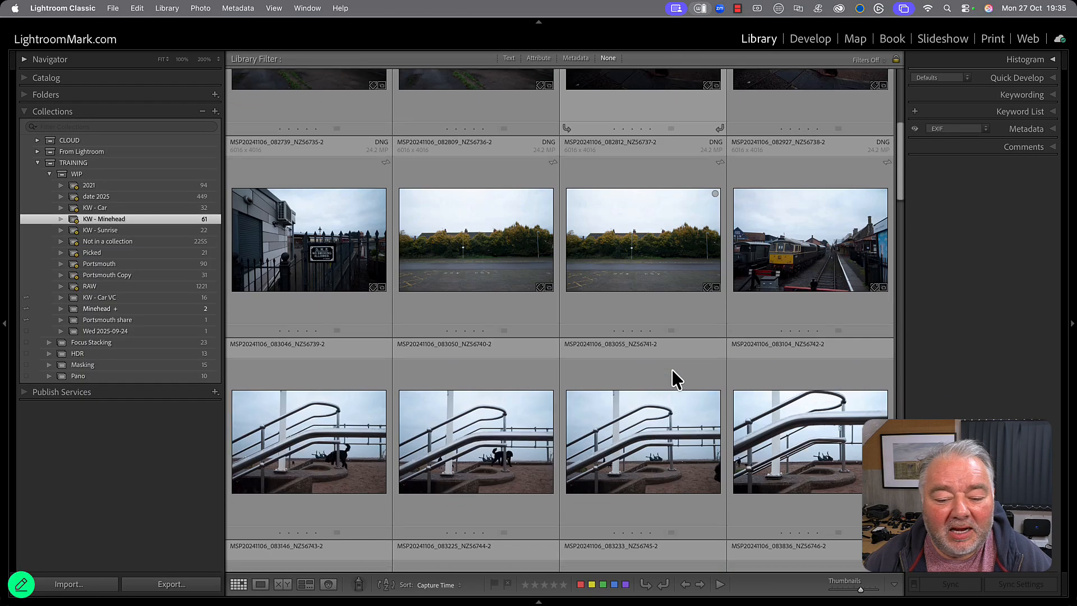
left_click(654, 443)
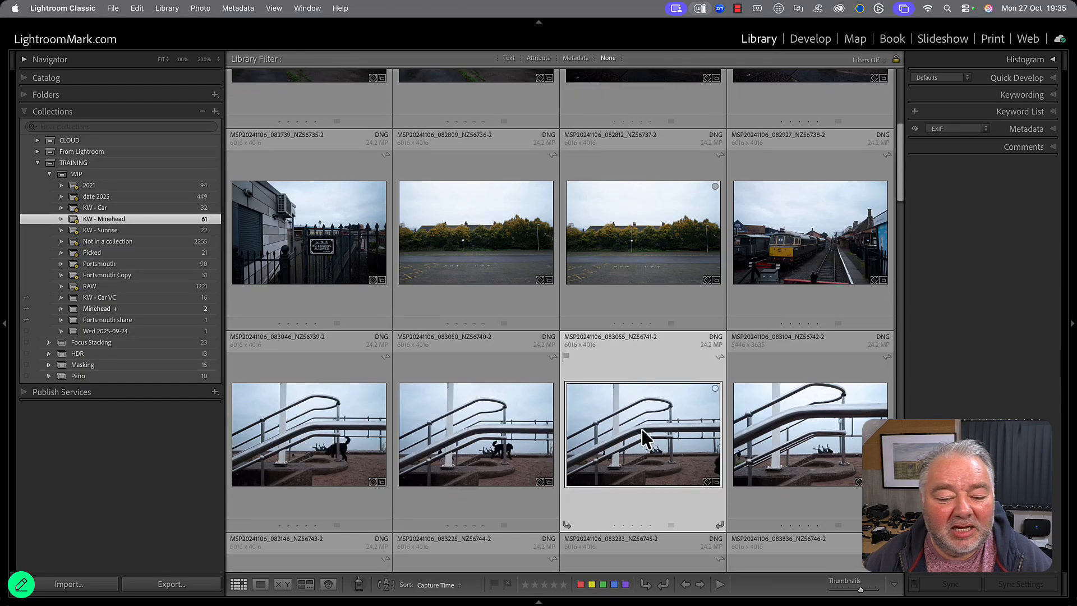
key("shift+b")
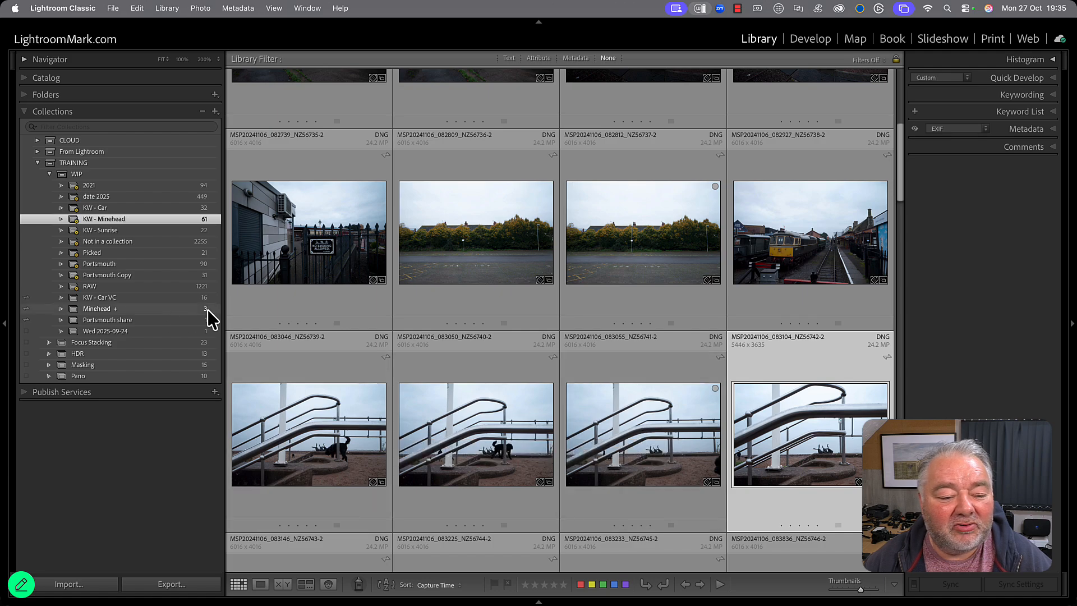
key("shift+b")
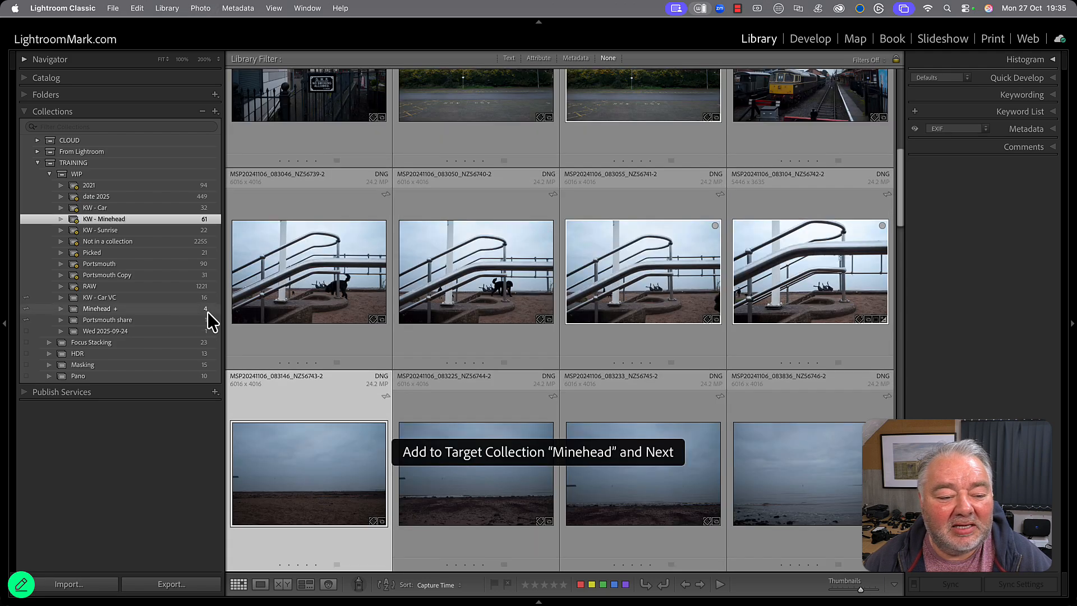
- Set the Painter tool to Target Collection, paint street photo NZ56757-2 into Minehead, and view that collection
scroll(367, 362, "down", 5)
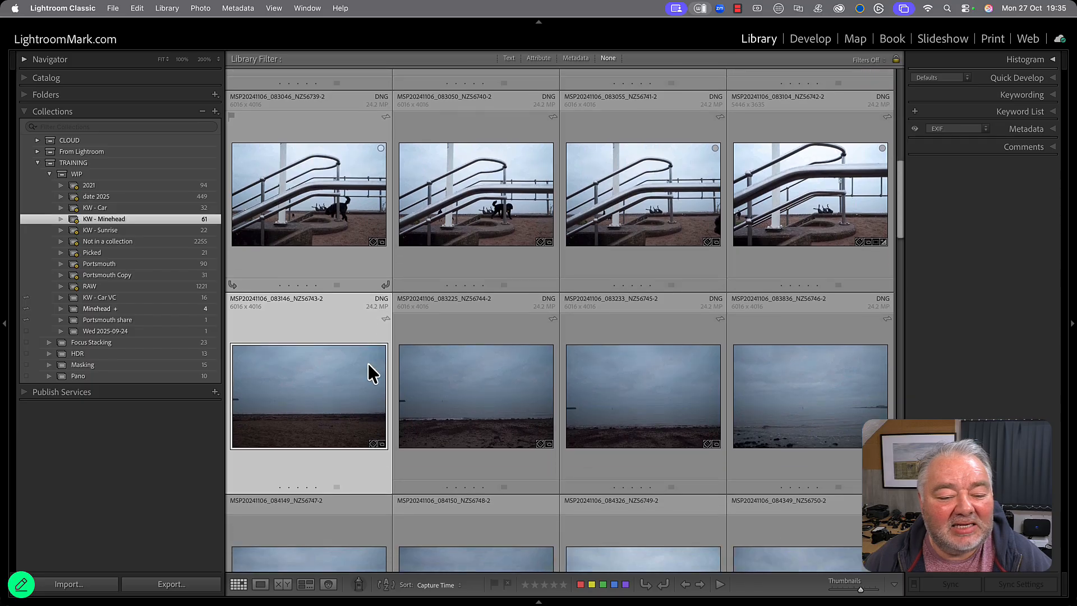
scroll(368, 363, "down", 3)
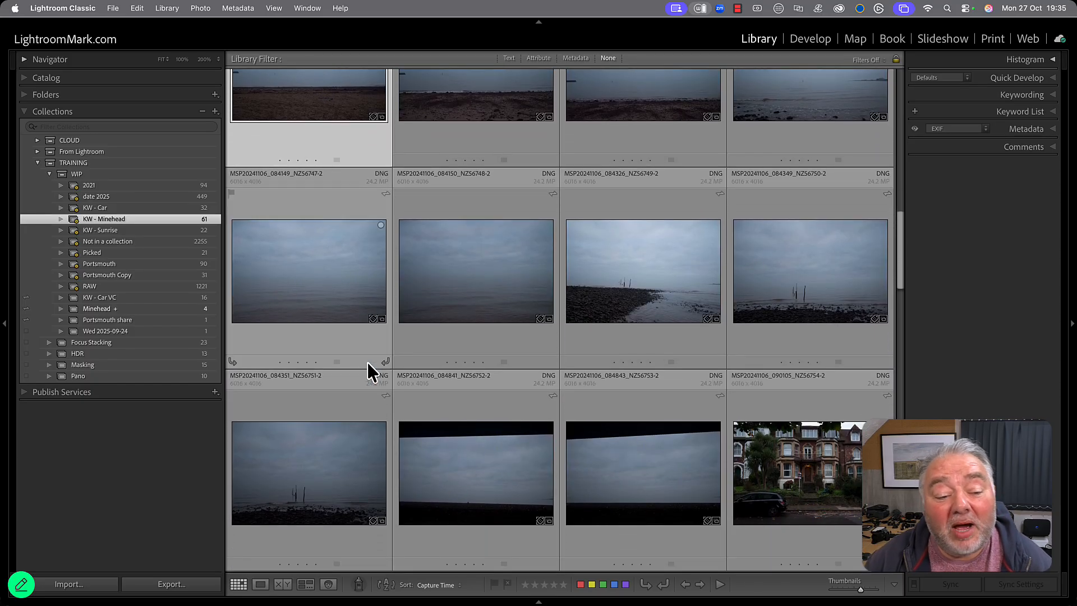
left_click(359, 584)
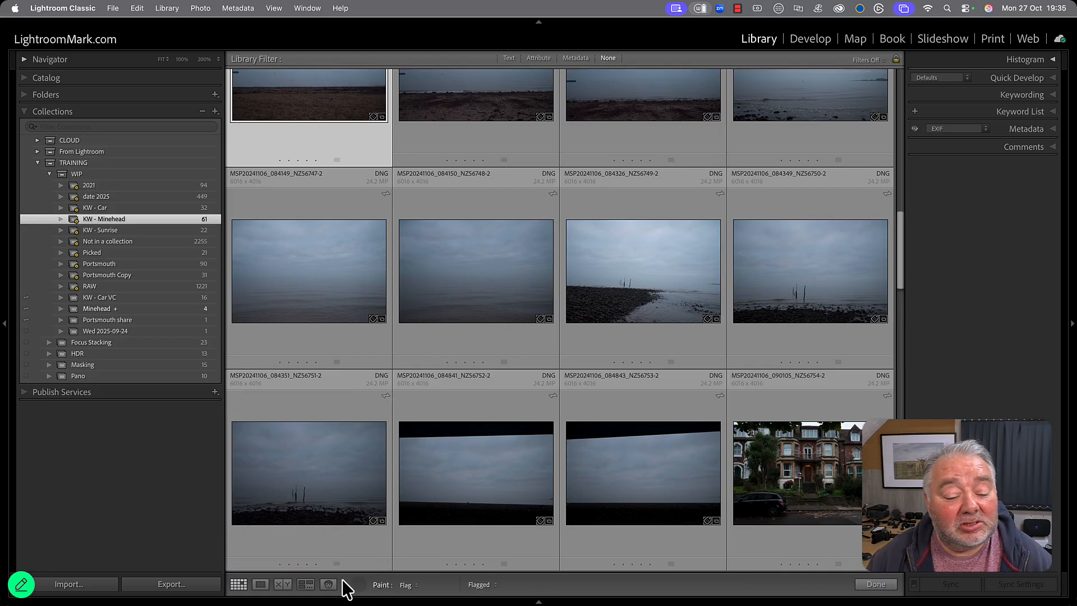
left_click(409, 586)
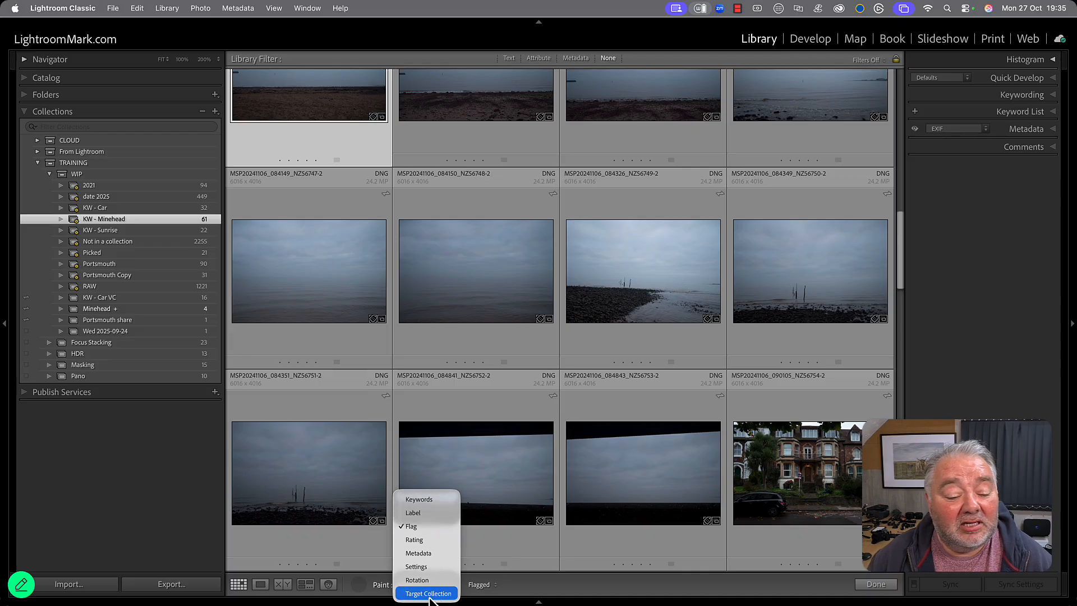
left_click(430, 595)
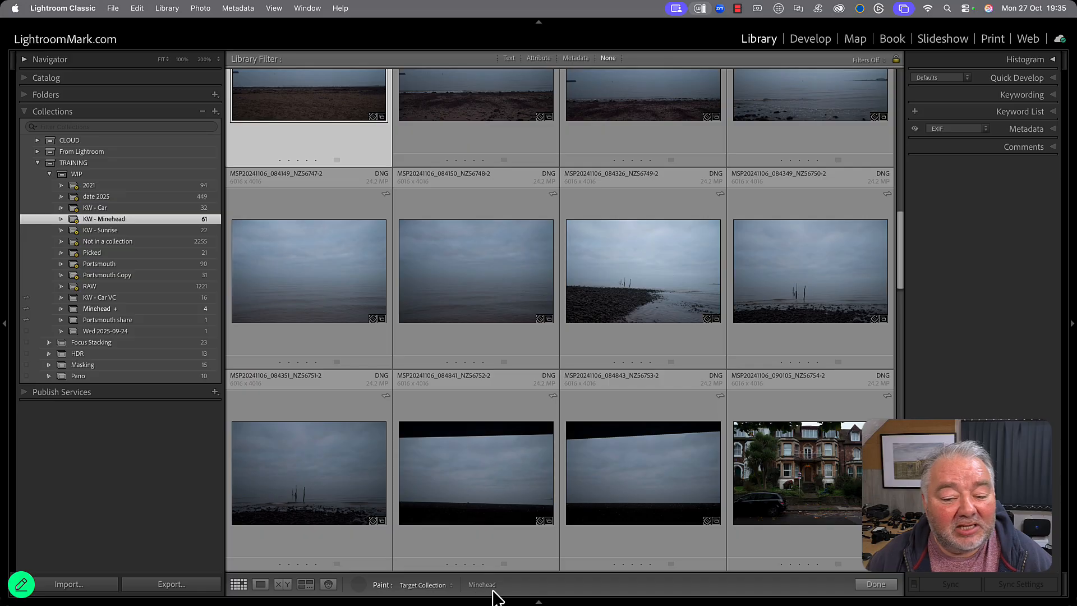
scroll(496, 308, "down", 2)
scroll(499, 309, "down", 5)
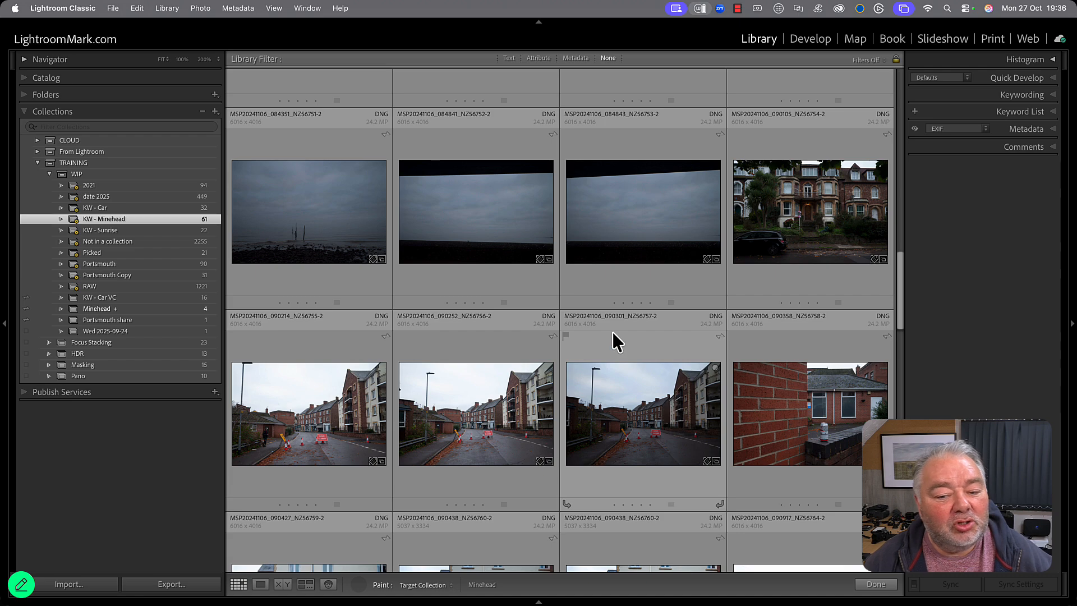
left_click(679, 420)
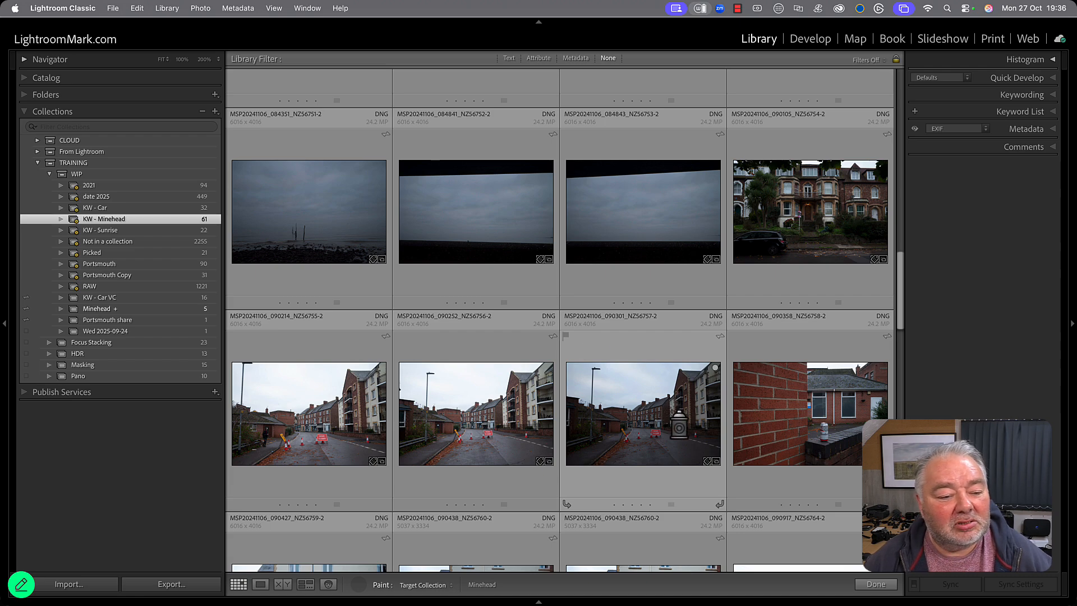
left_click(196, 311)
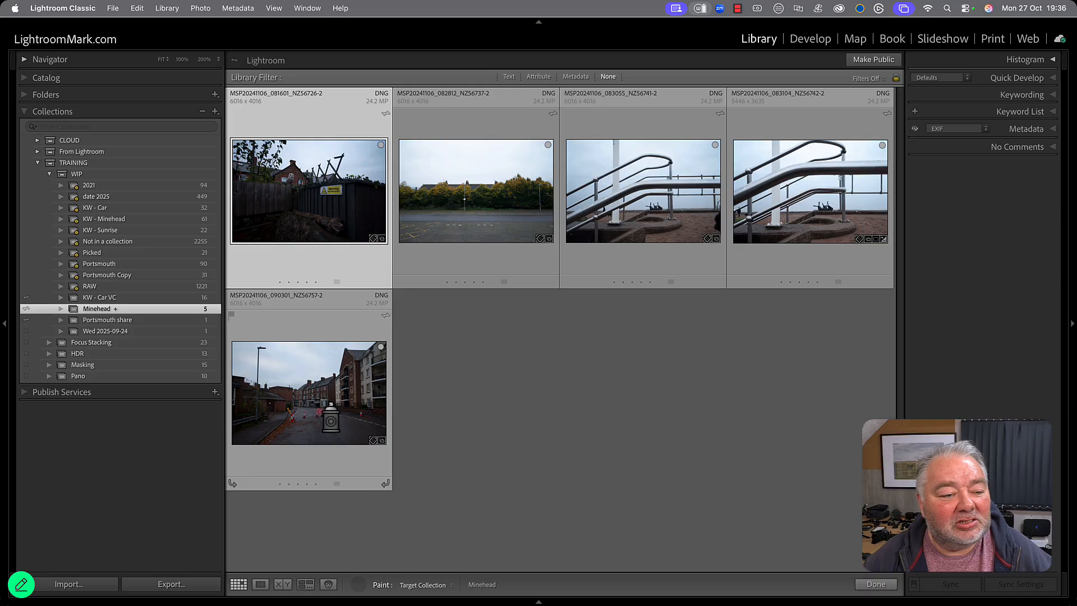
- Paint the brick wall photo NZ56758-2 from KW - Minehead into the target collection and view Minehead
left_click(107, 219)
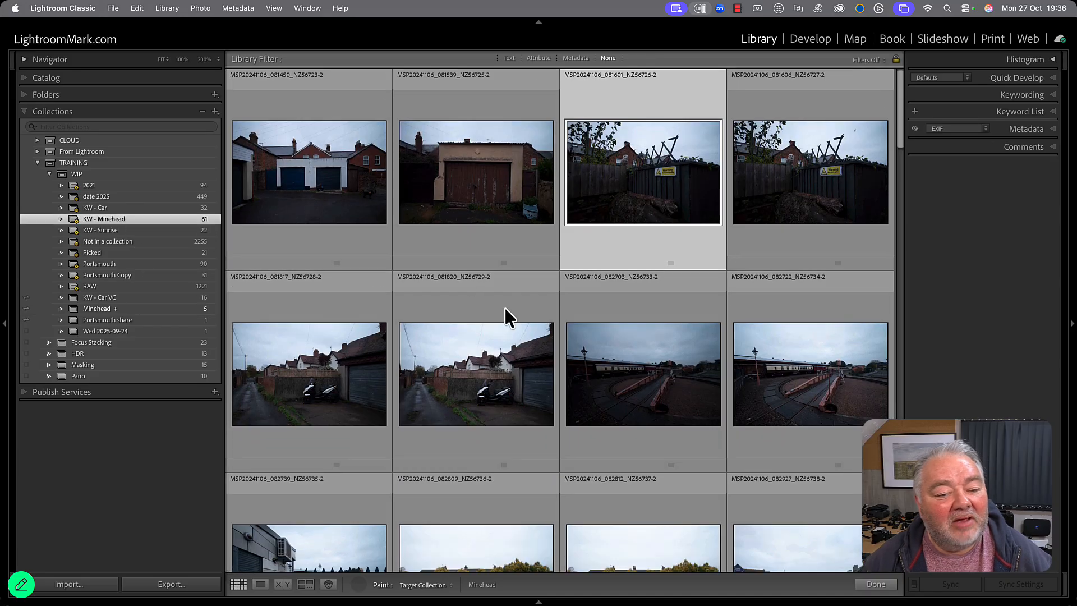
scroll(504, 308, "down", 5)
scroll(505, 307, "down", 10)
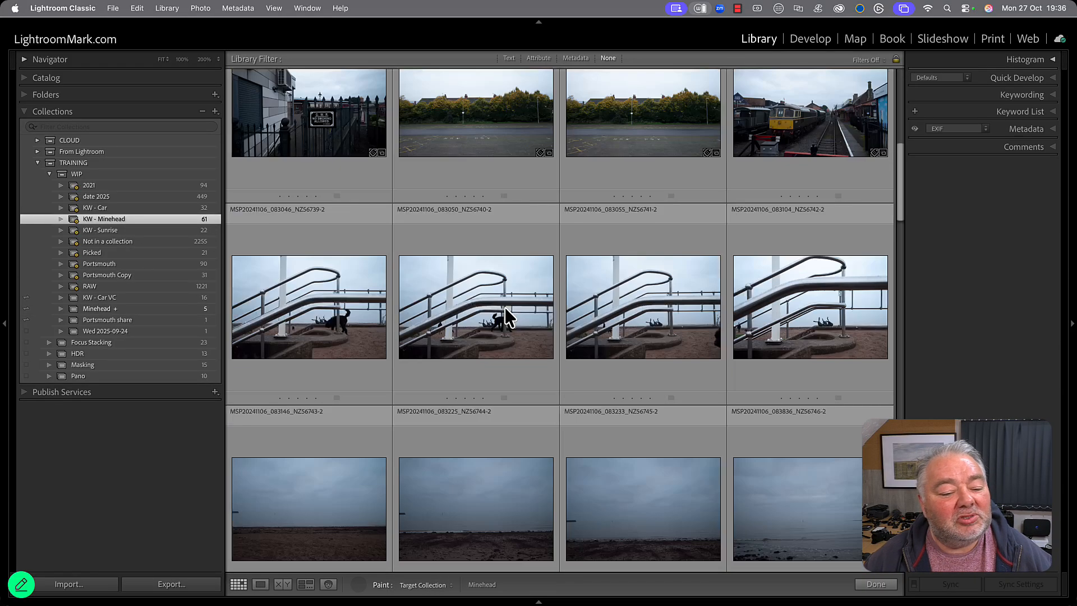
scroll(504, 307, "down", 4)
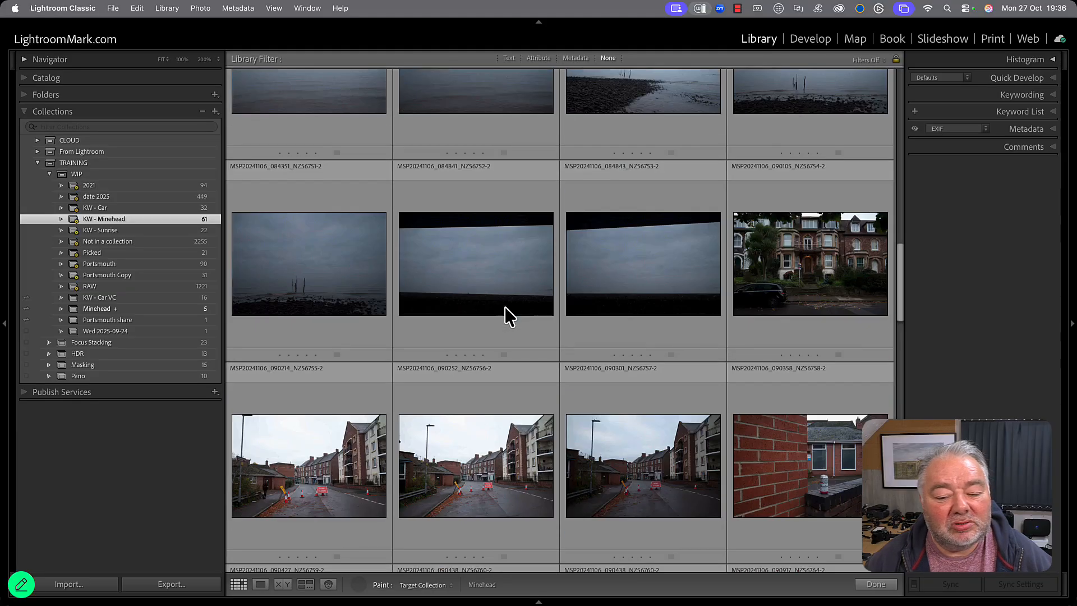
left_click(848, 334)
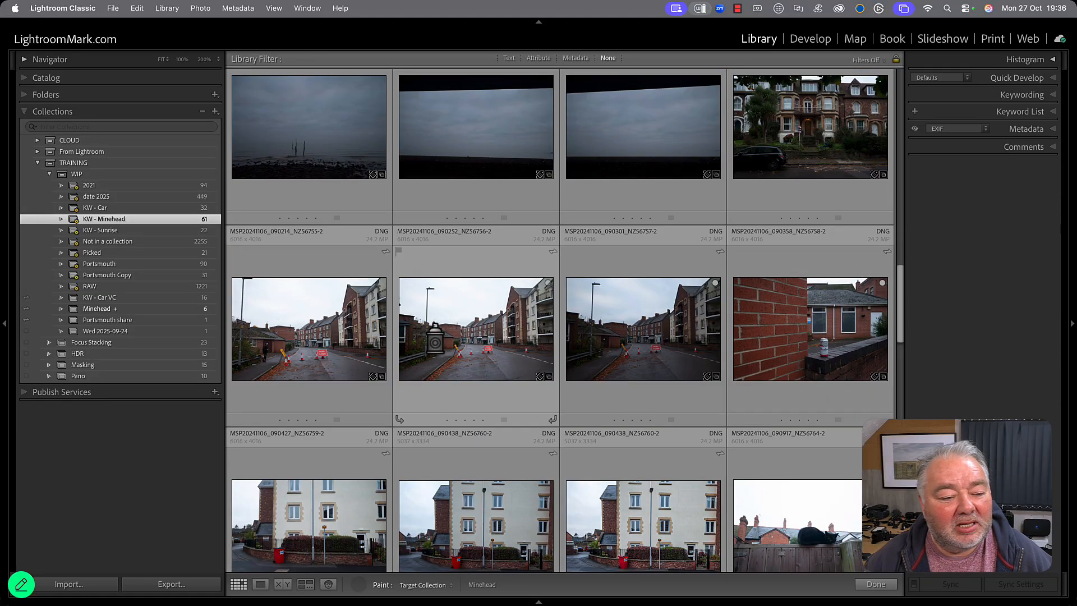
left_click(155, 308)
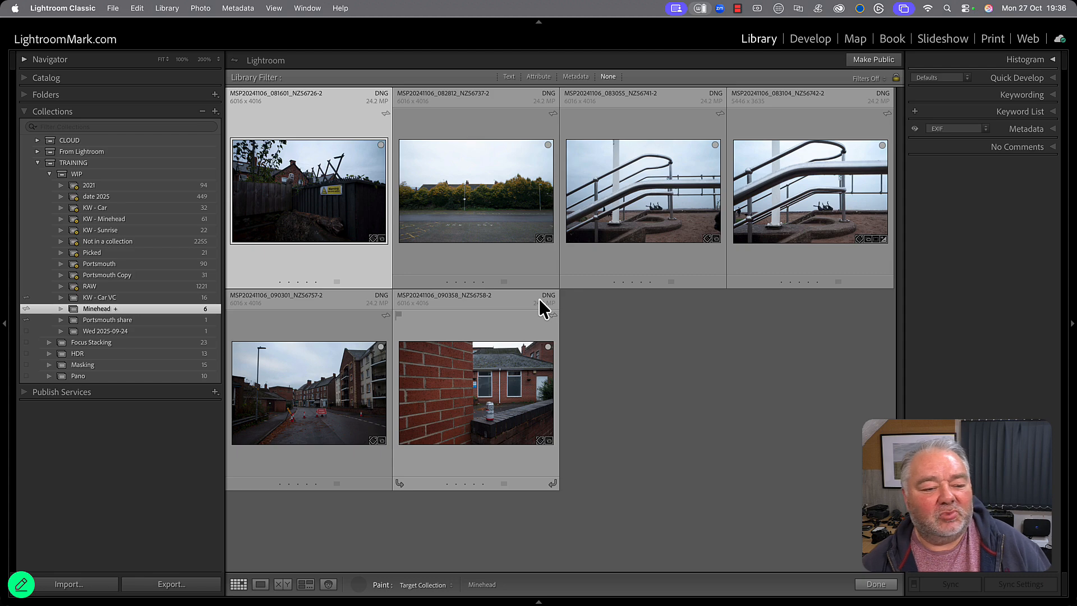
- Put away the Painter tool and select the railing photo NZ56742-2 in the Minehead collection
left_click(358, 584)
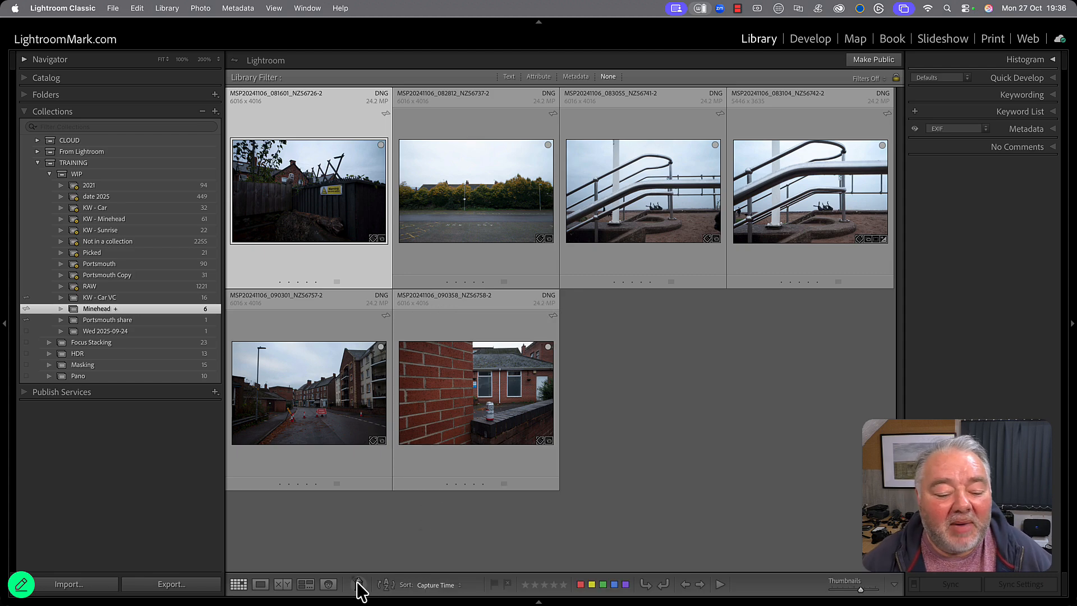
left_click(461, 371)
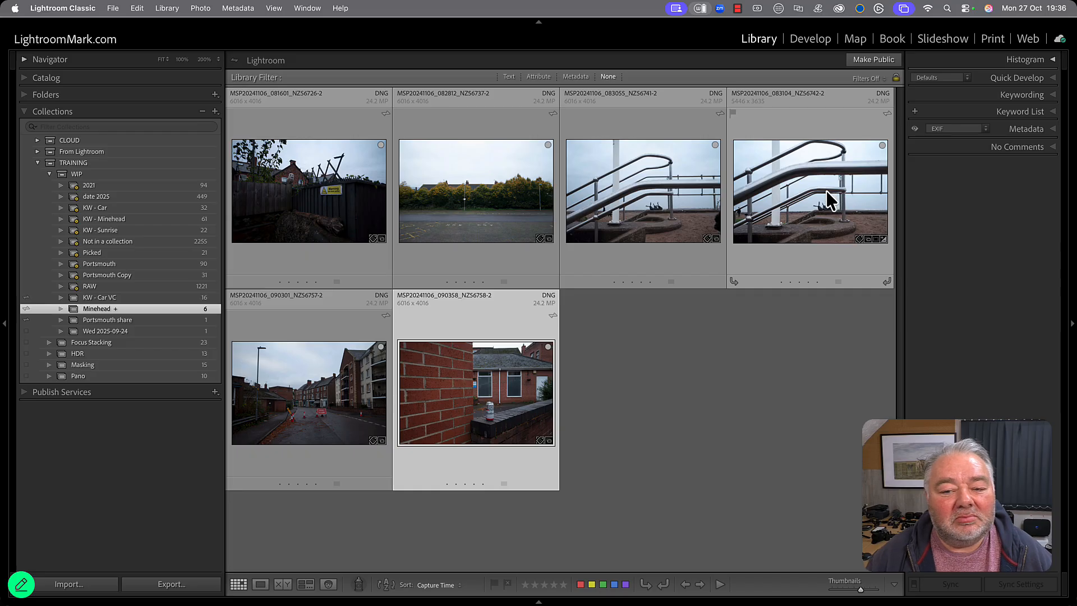
left_click(834, 200)
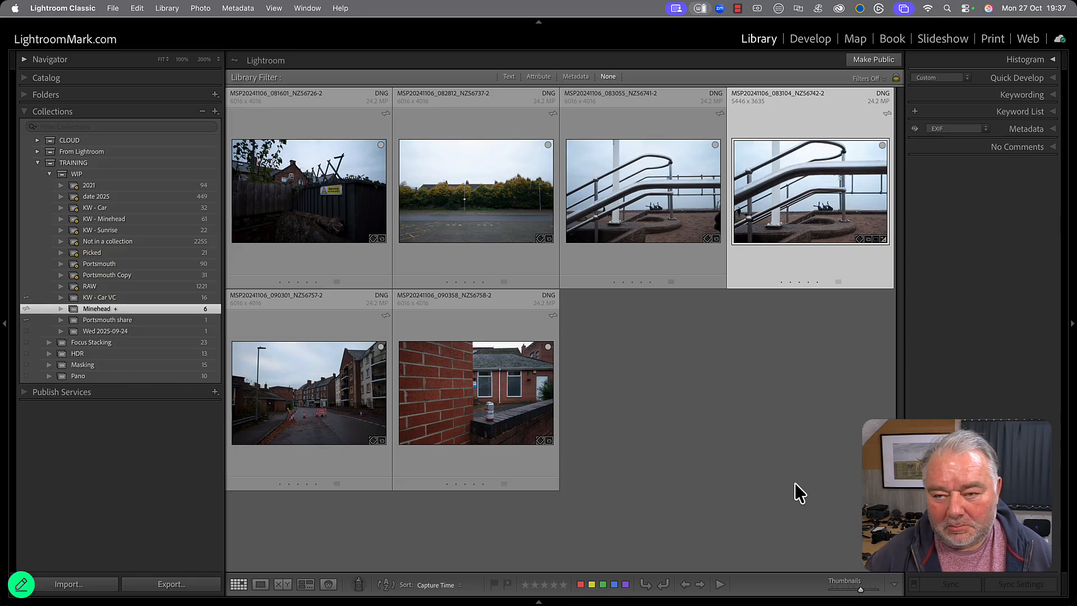
- Remove railing photo NZ56742-2 from the Minehead collection without keeping it in All Synced Photographs
key("BackSpace")
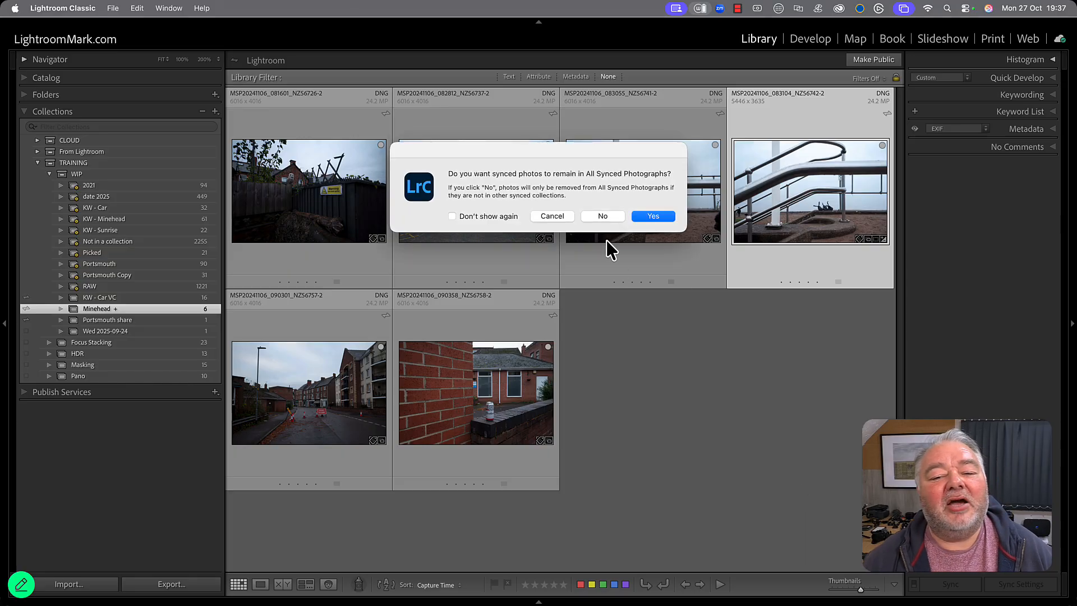
left_click(604, 217)
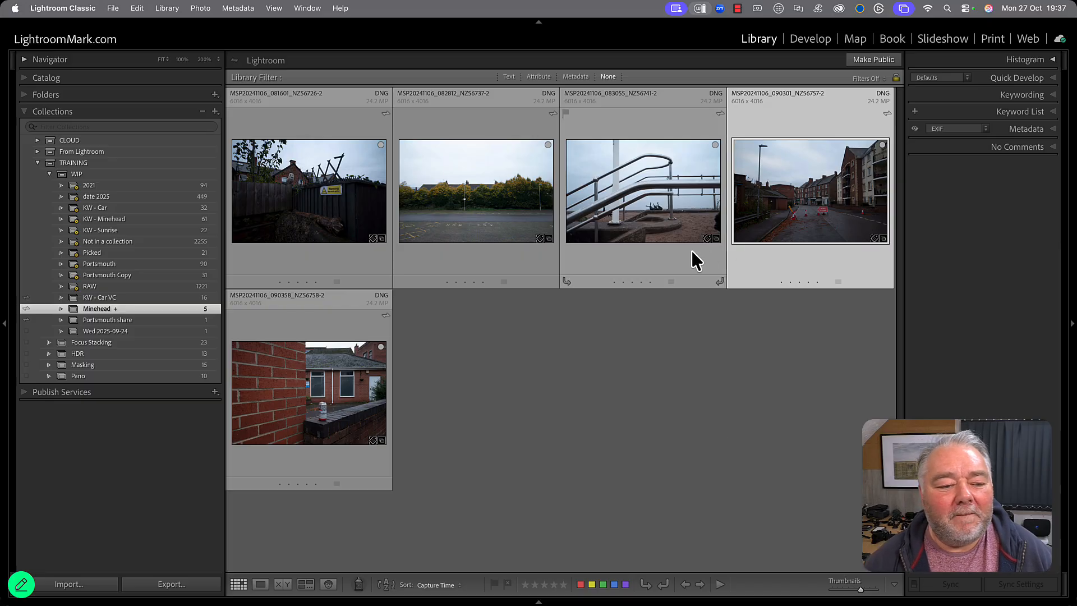
- Check the rules of the KW - Minehead smart collection without changing them, and look through its photos
left_click(130, 221)
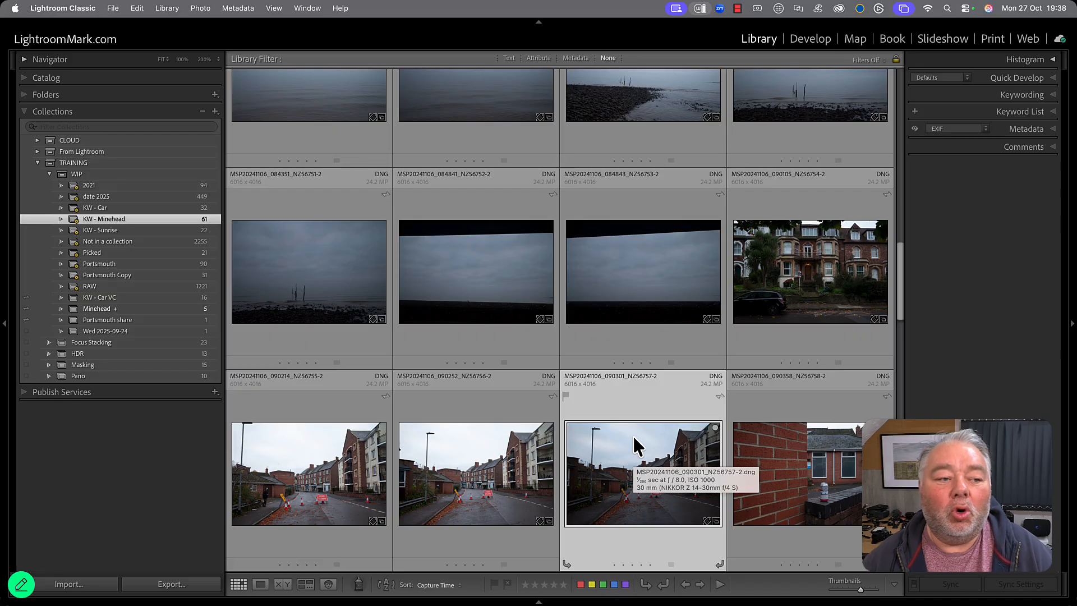
double_click(163, 221)
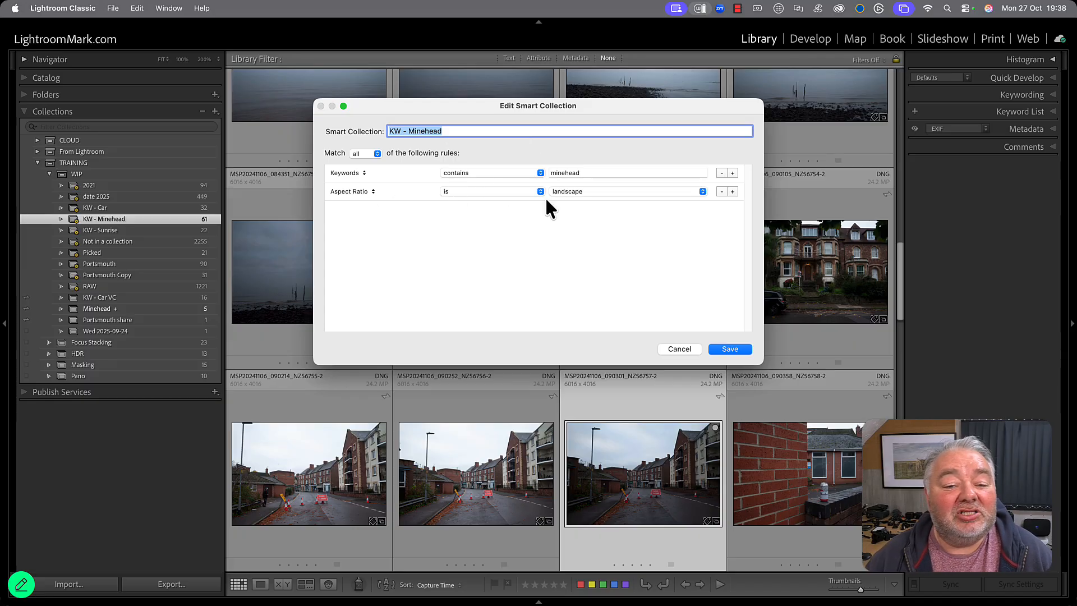
left_click(678, 348)
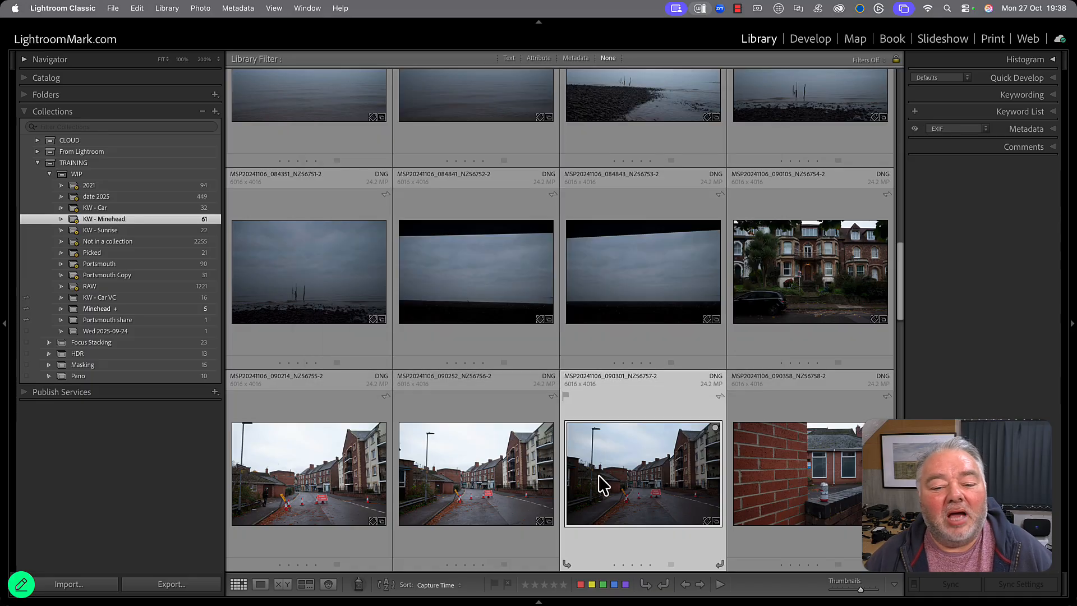
scroll(598, 477, "up", 6)
scroll(596, 384, "up", 8)
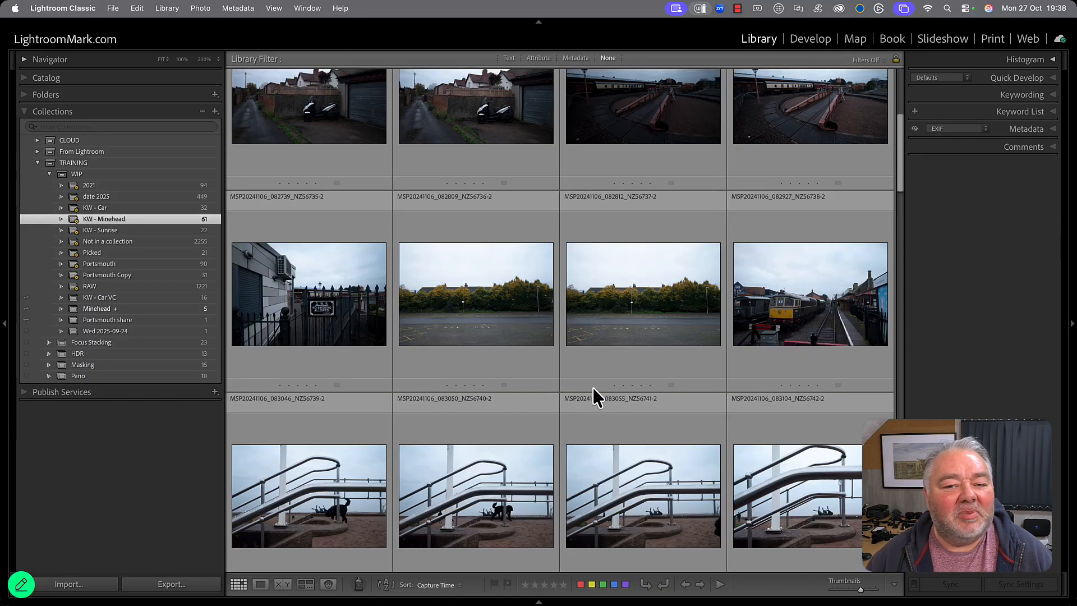
scroll(593, 388, "down", 6)
scroll(594, 390, "down", 5)
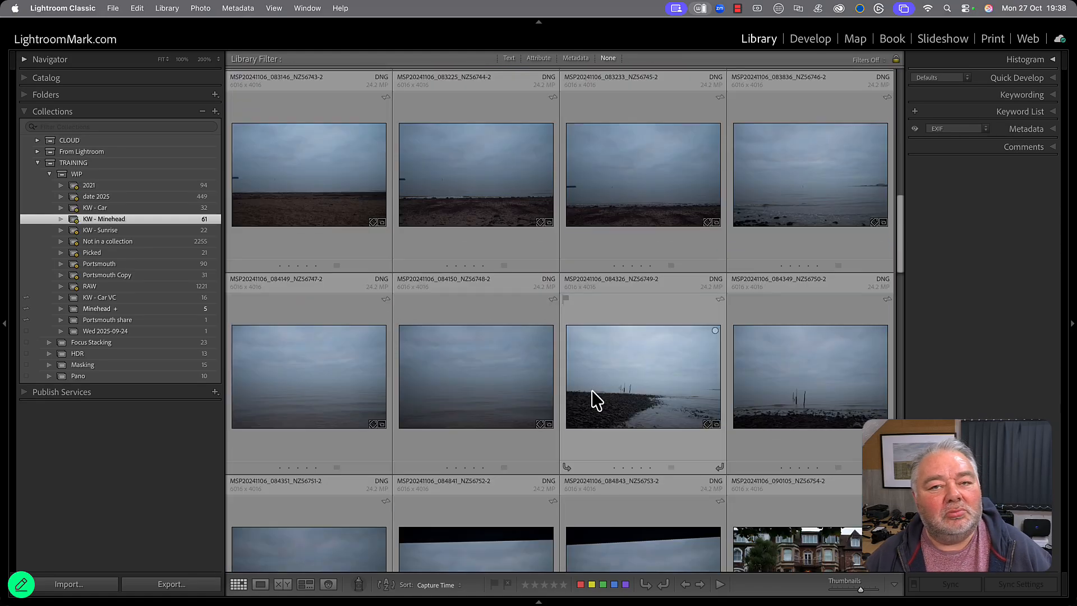
scroll(593, 393, "down", 7)
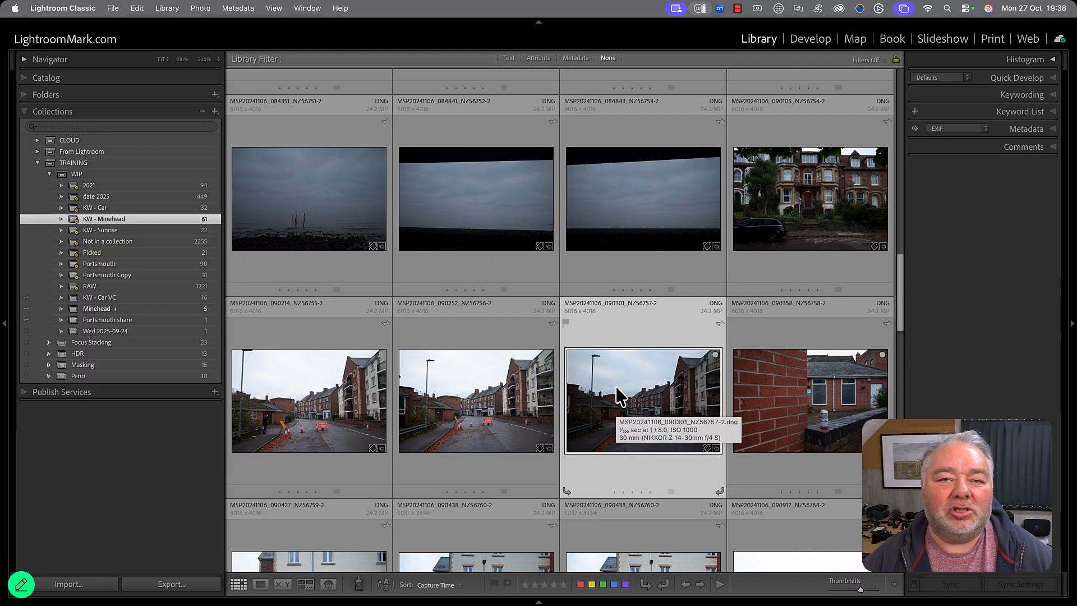
- Try clearing the minehead keyword from street photo NZ56757-2 in KW - Minehead, and undo the keyword removal
left_click(1052, 98)
left_click(997, 134)
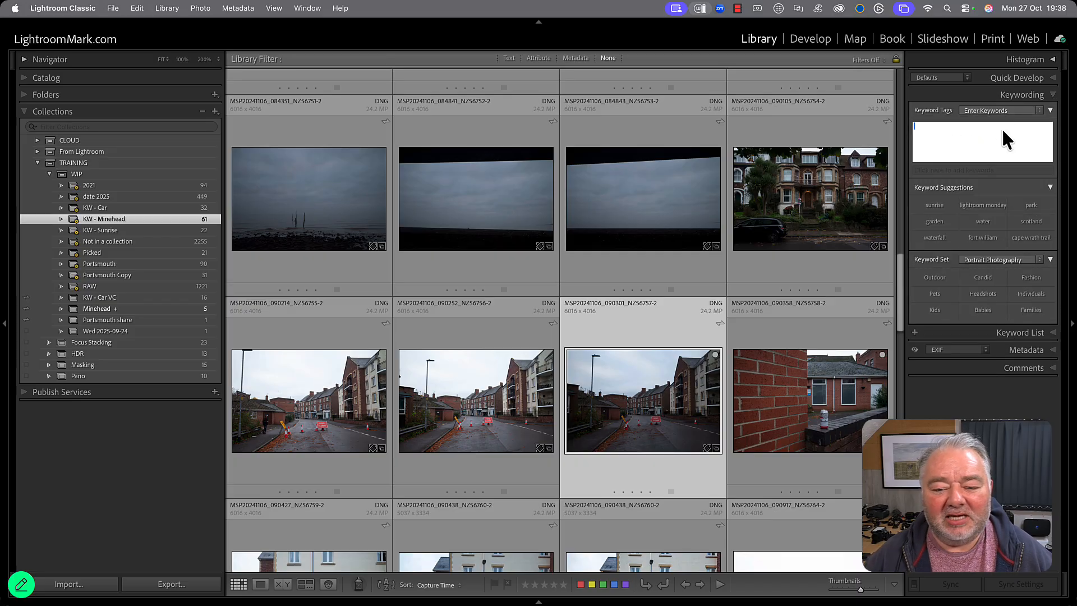
key("Return")
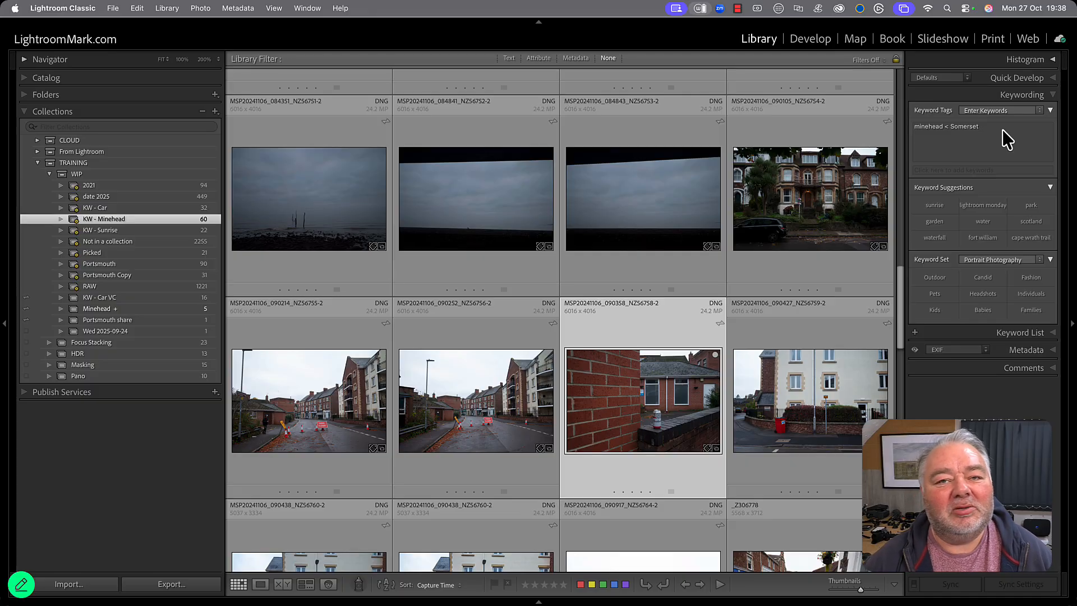
key("super+z")
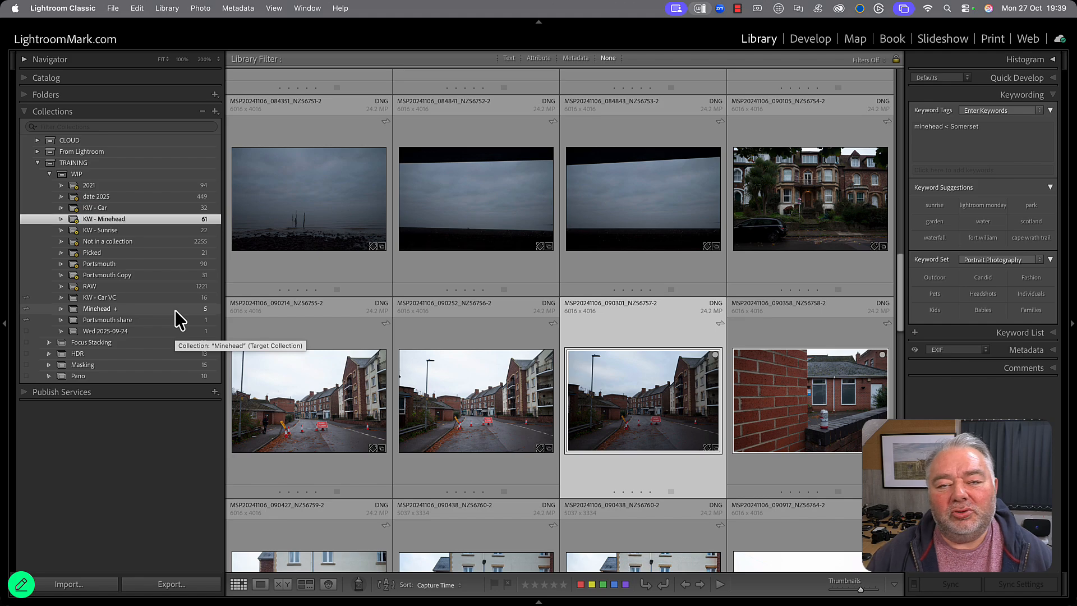
- Collapse the WIP set and create a collection set named Project 1 inside TRAINING
left_click(50, 176)
left_click(81, 163)
right_click(84, 162)
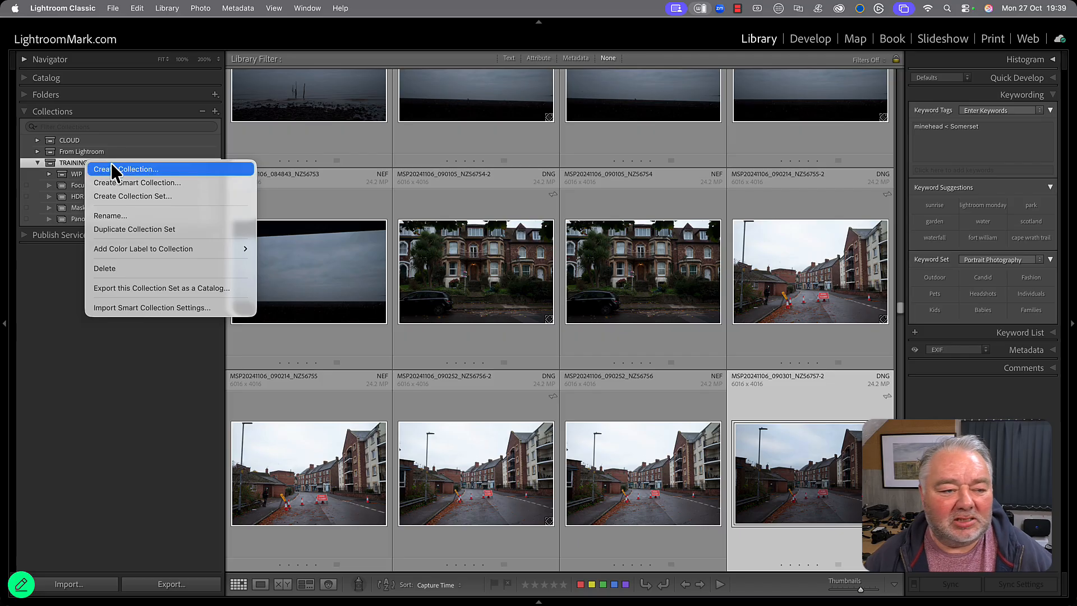
left_click(136, 197)
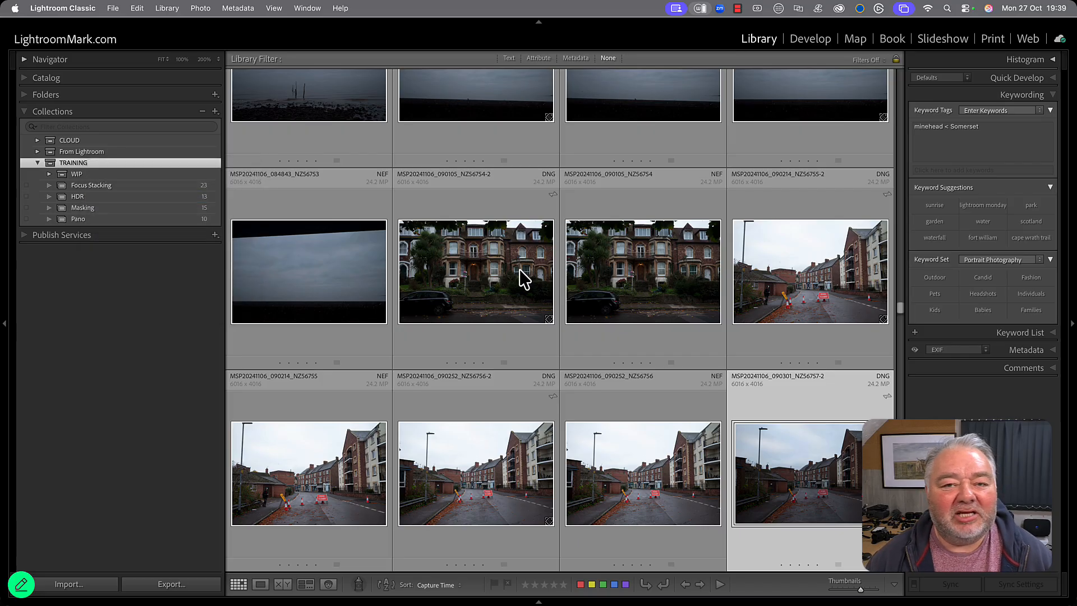
type("Project 1")
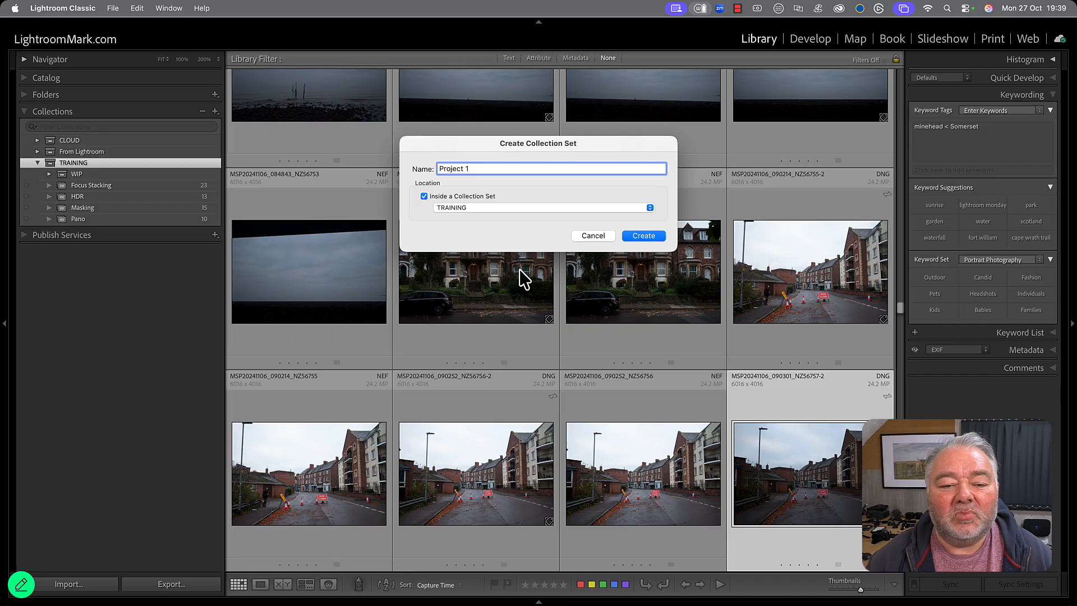
key("Return")
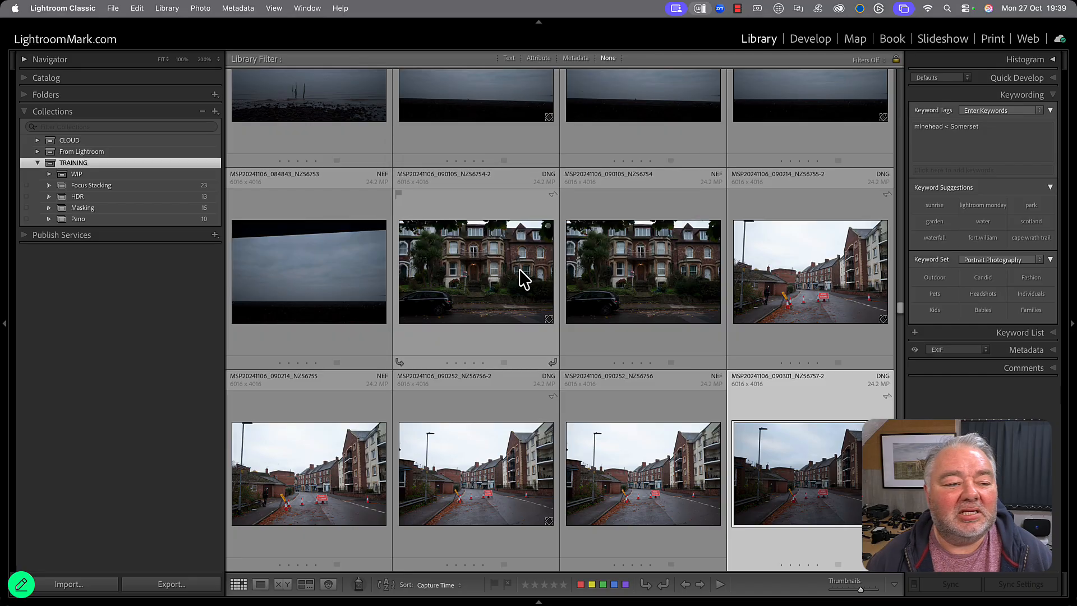
- Create a smart collection named "KW - Minehead" inside the Project 1 set, matching photos whose keywords contain minehead
left_click(137, 177)
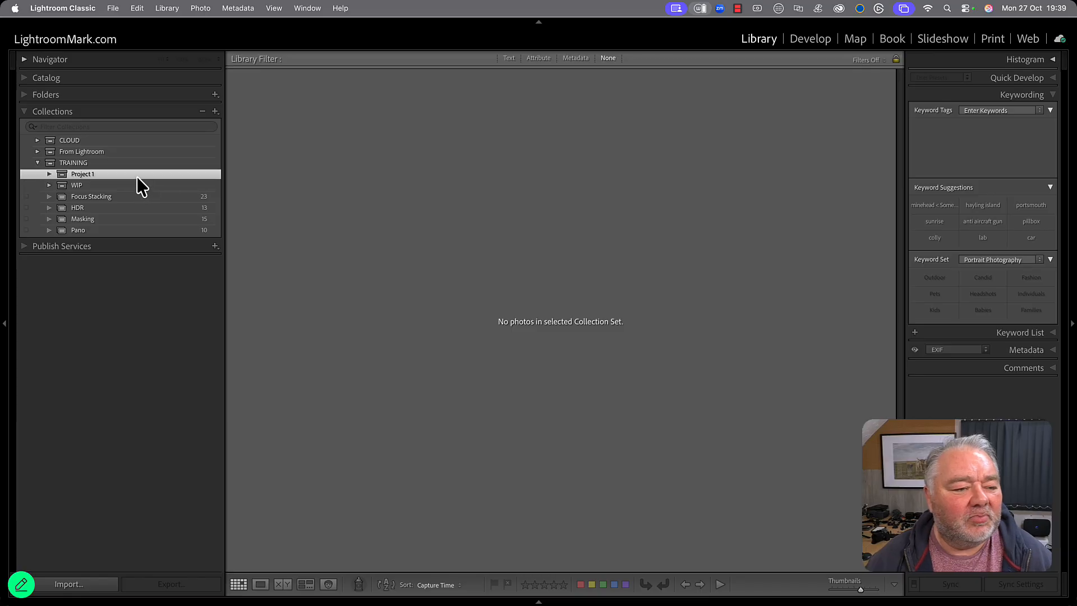
right_click(137, 177)
left_click(175, 196)
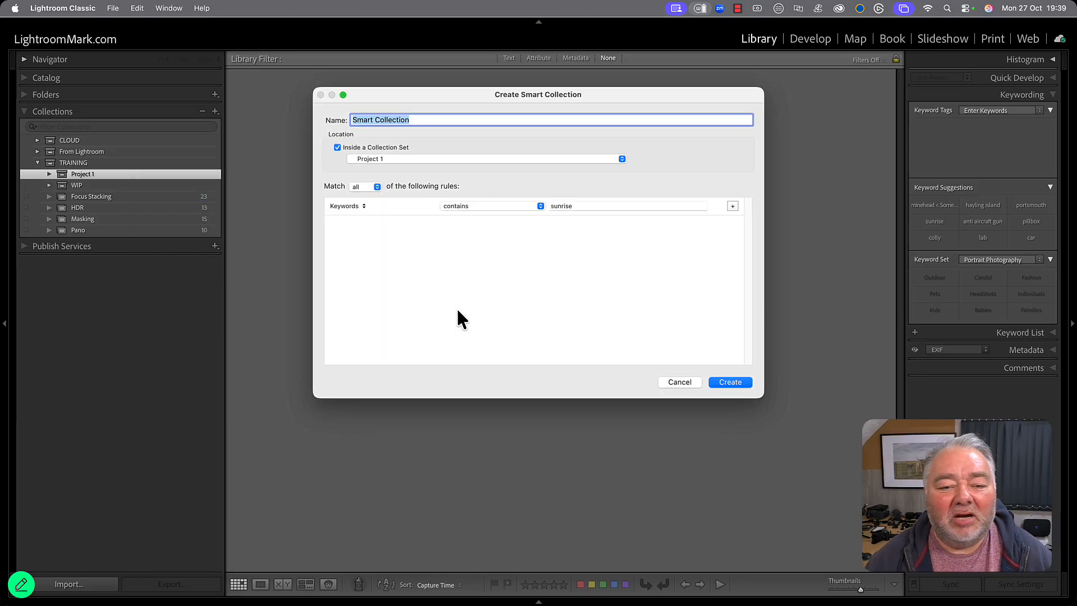
type("K")
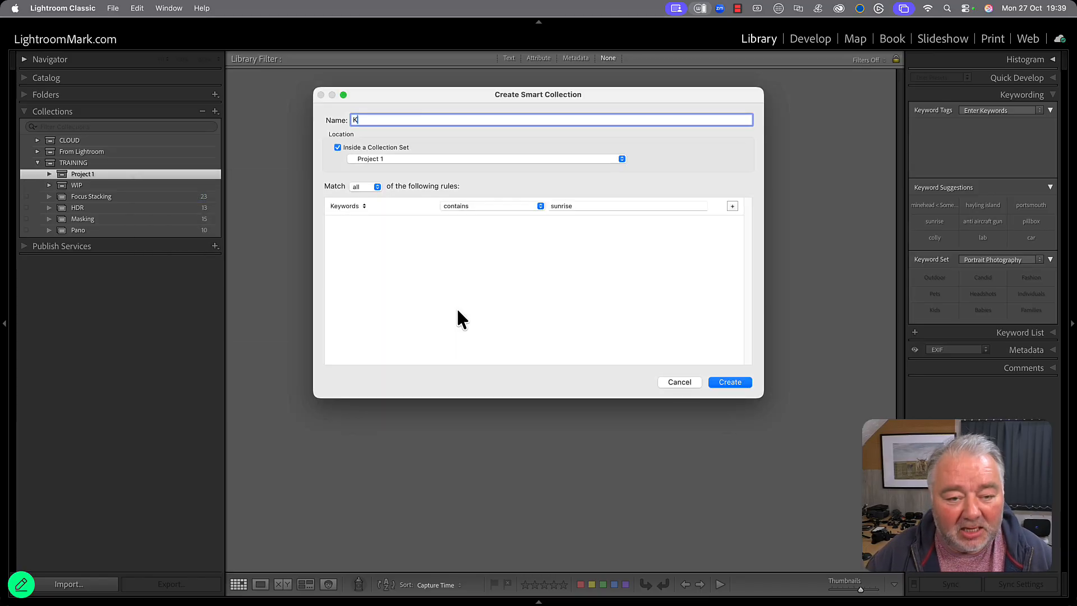
type("W - Minehead")
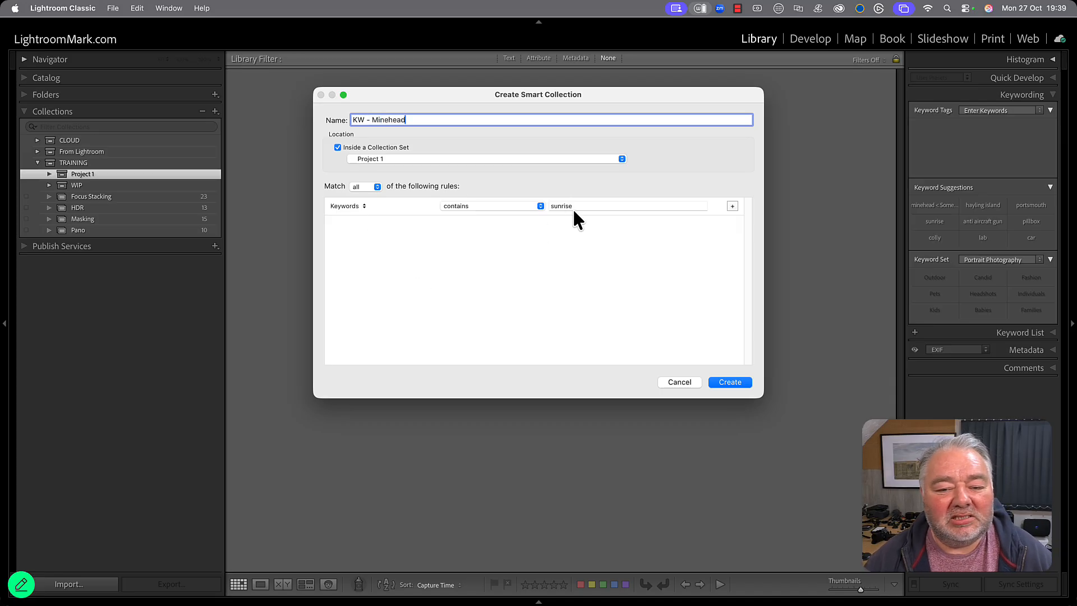
left_click(617, 207)
type("minehead")
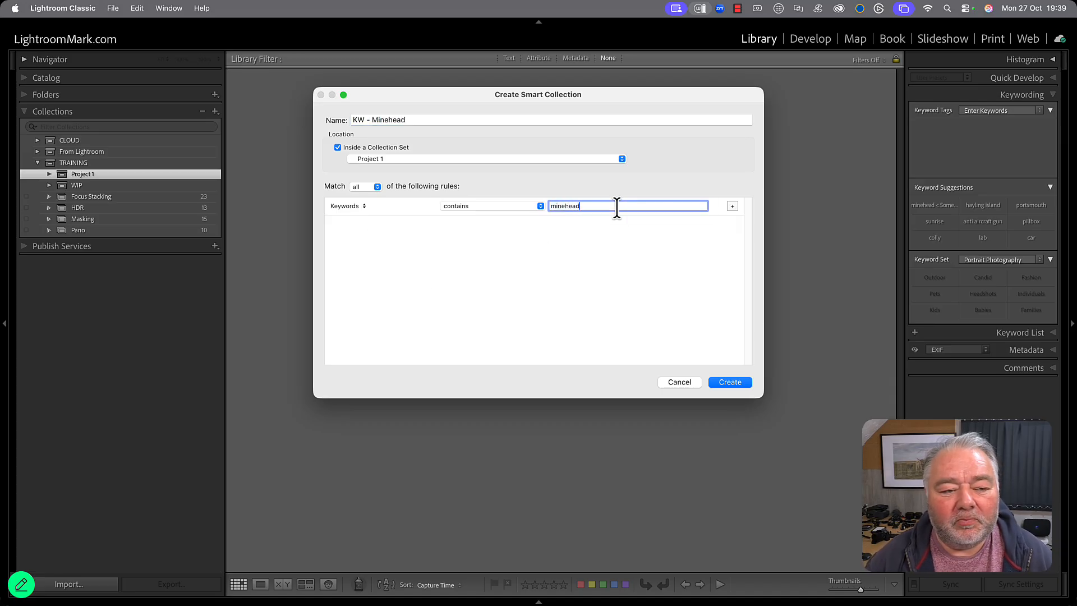
key("Return")
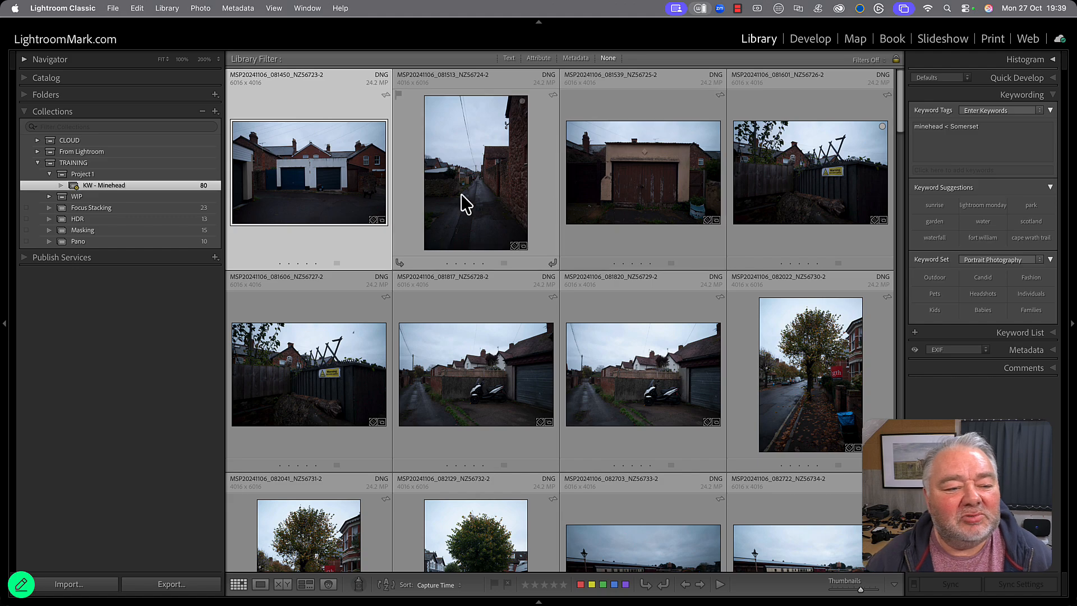
- In the Map module, save a location named "Minead" in My Locations, covering the Minehead area with a 2.2 kilometer radius
left_click(129, 176)
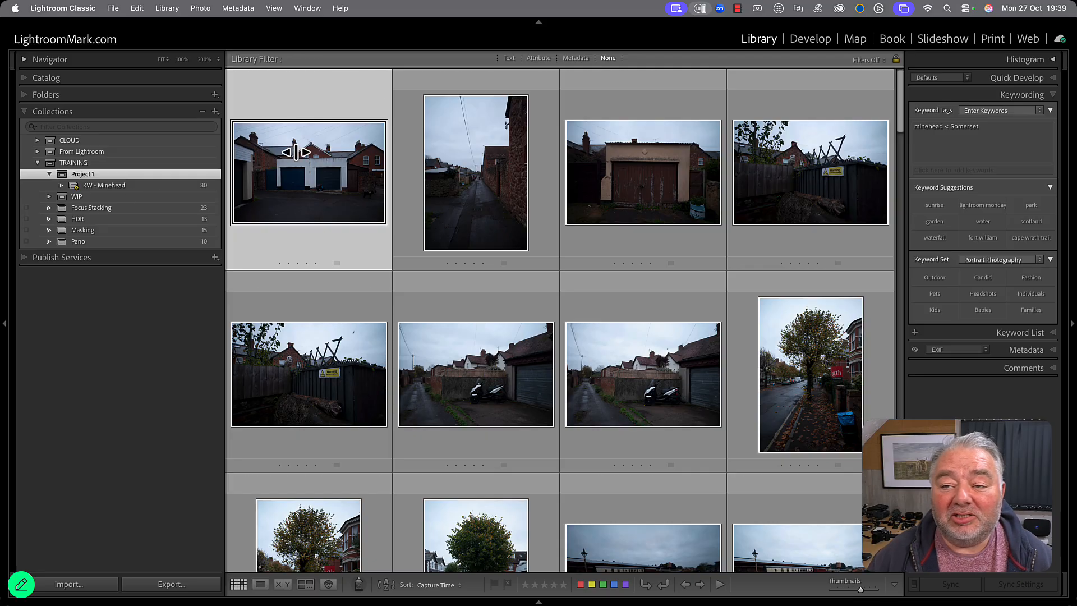
left_click(857, 38)
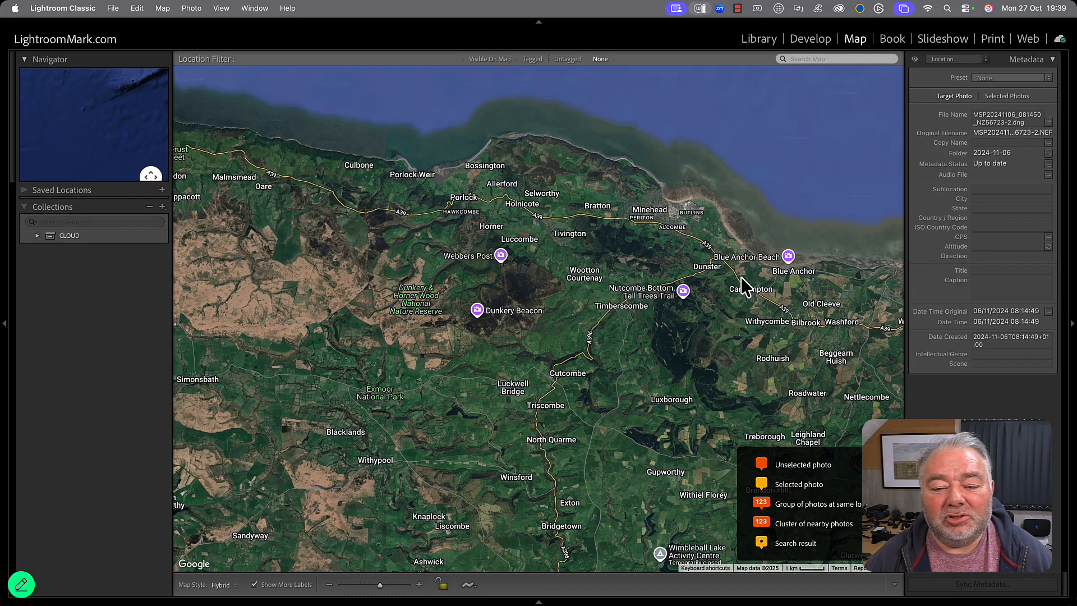
scroll(641, 307, "up", 1)
scroll(597, 260, "down", 1)
scroll(642, 233, "up", 3)
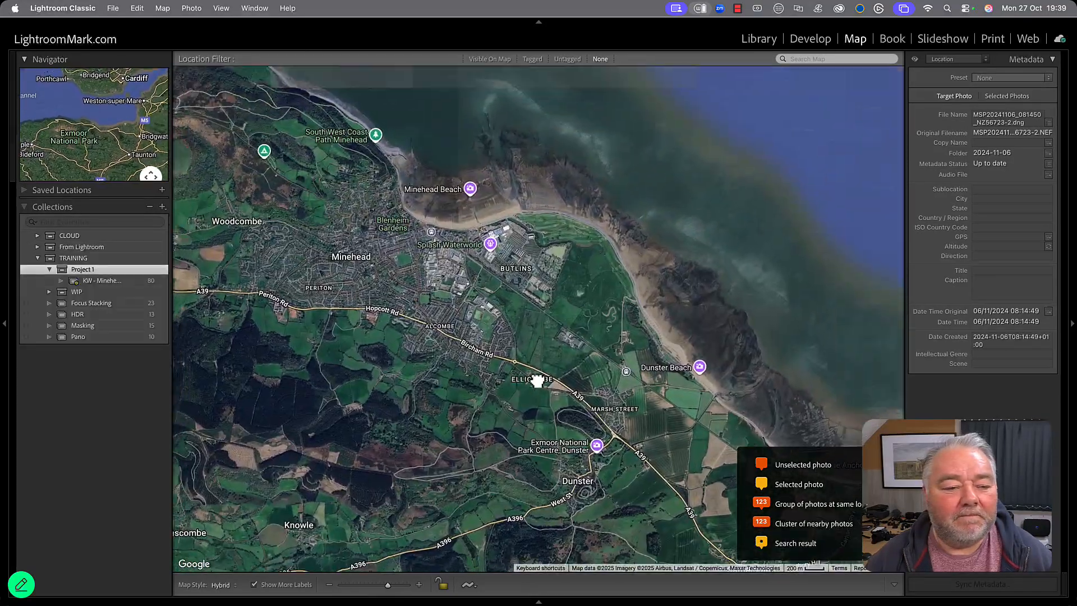
left_click_drag(537, 380, 645, 369)
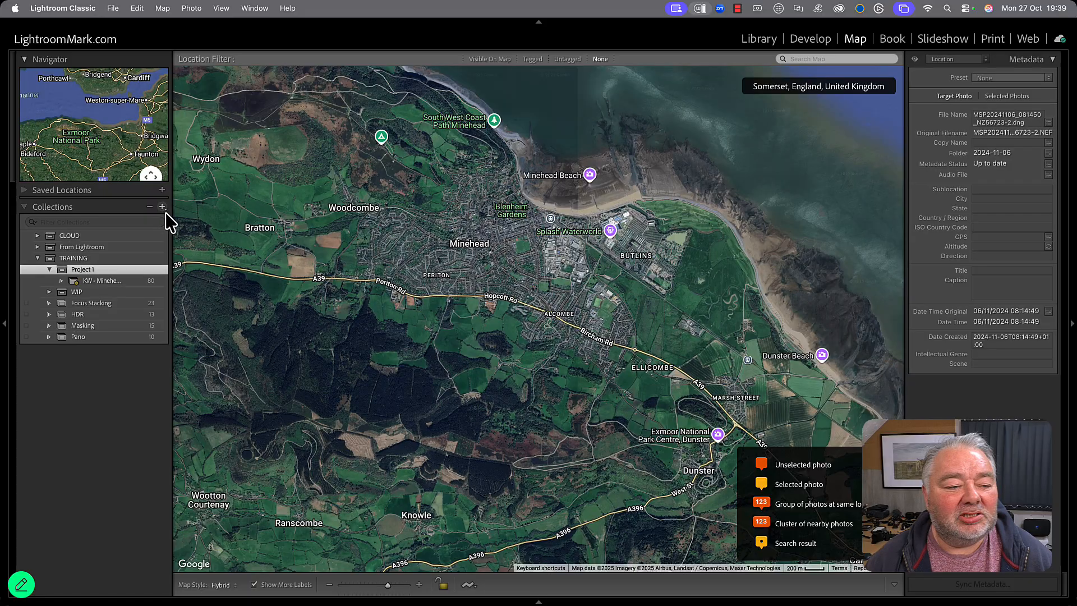
left_click(161, 190)
left_click(162, 189)
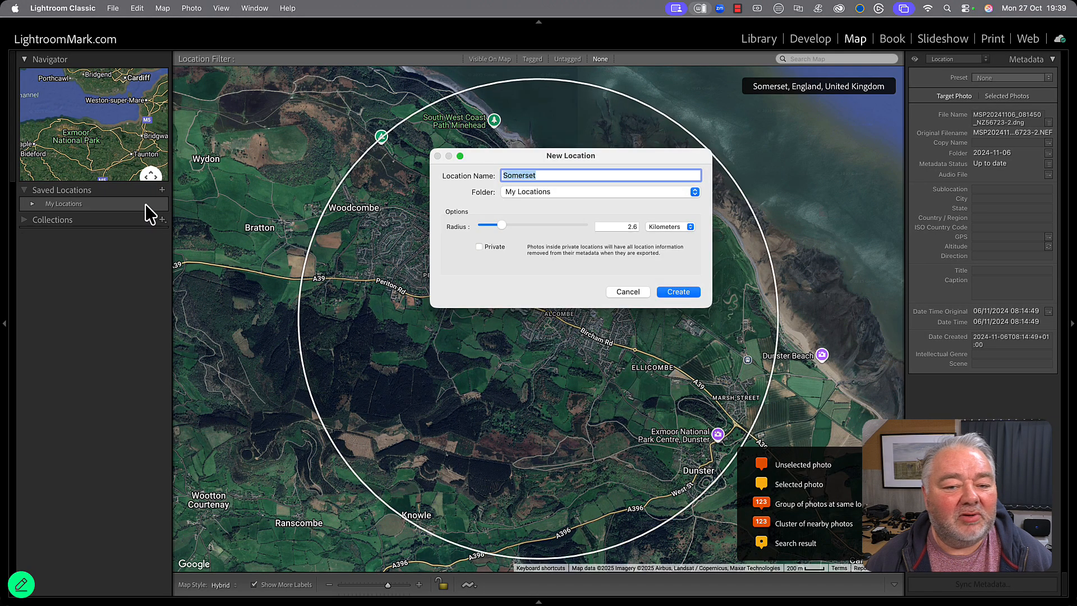
left_click_drag(501, 228, 497, 223)
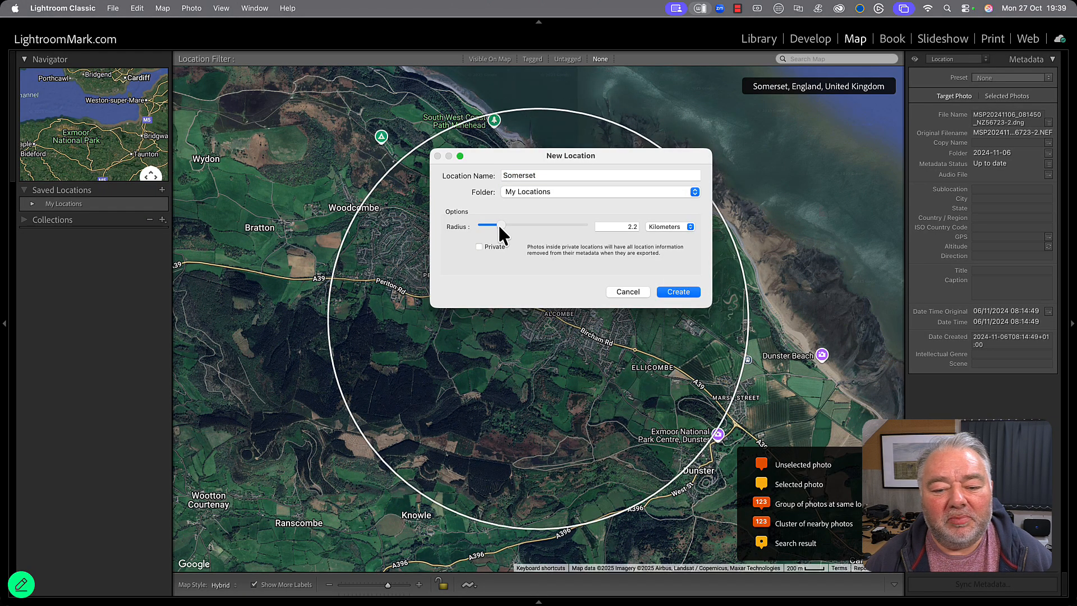
left_click_drag(540, 159, 218, 296)
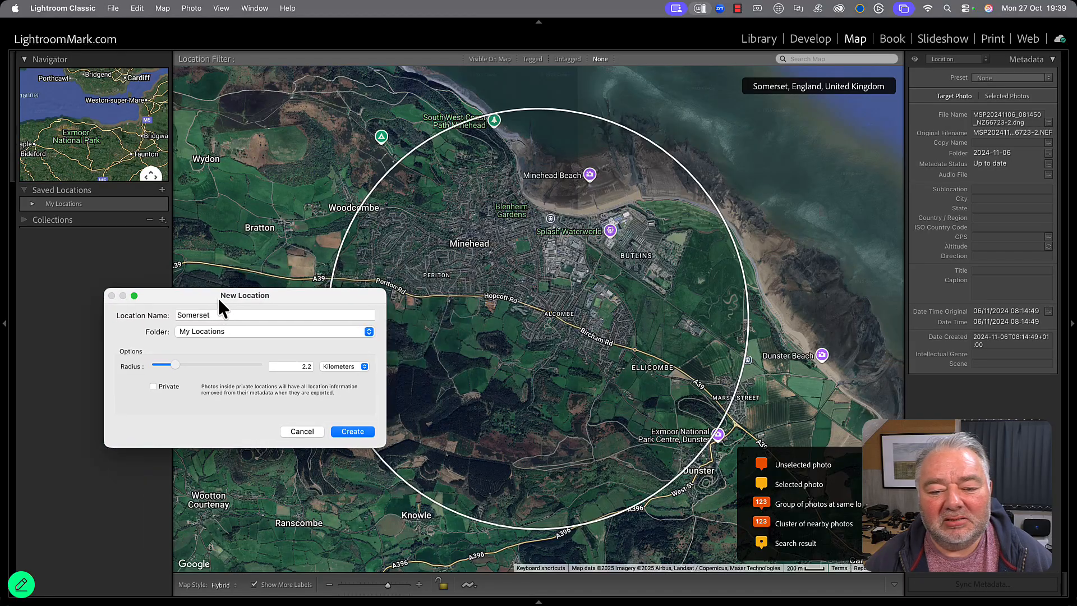
double_click(266, 314)
type("Minead")
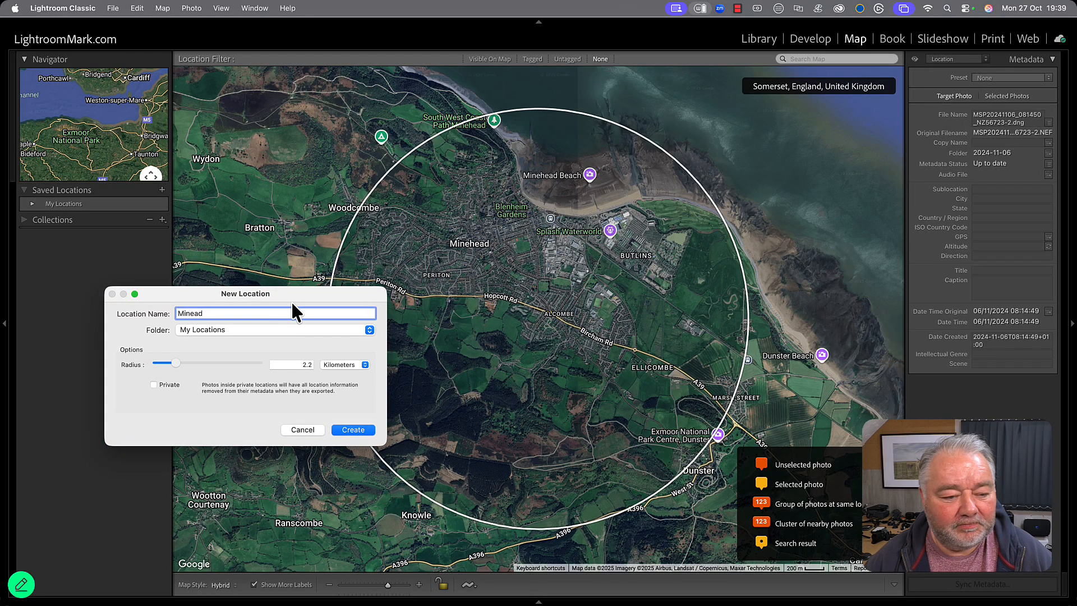
key("Return")
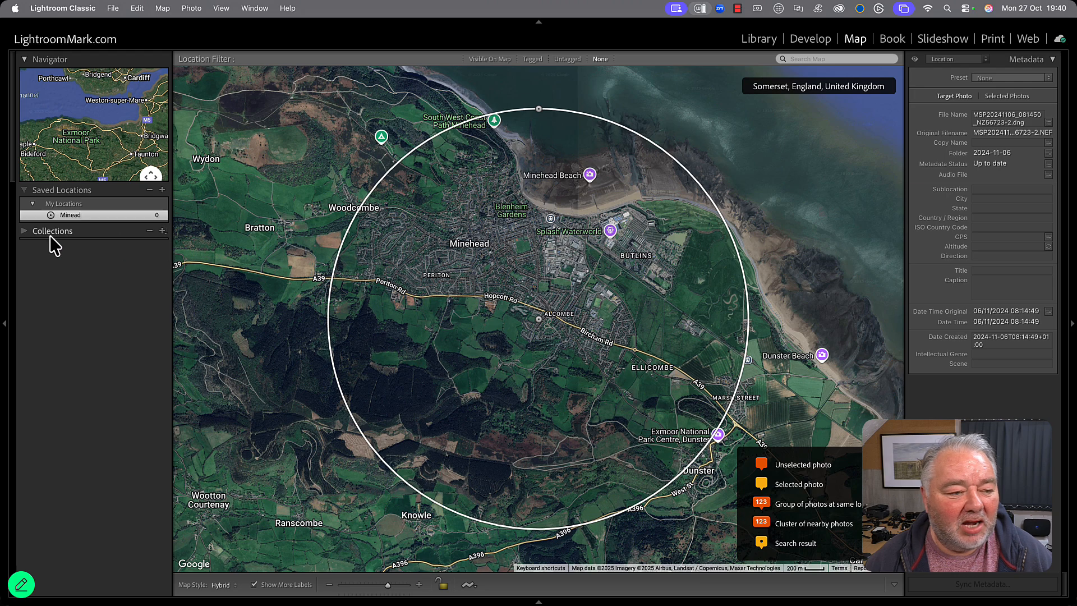
- Rename the saved map location as "Minehead" and return to the Library module
left_click(27, 232)
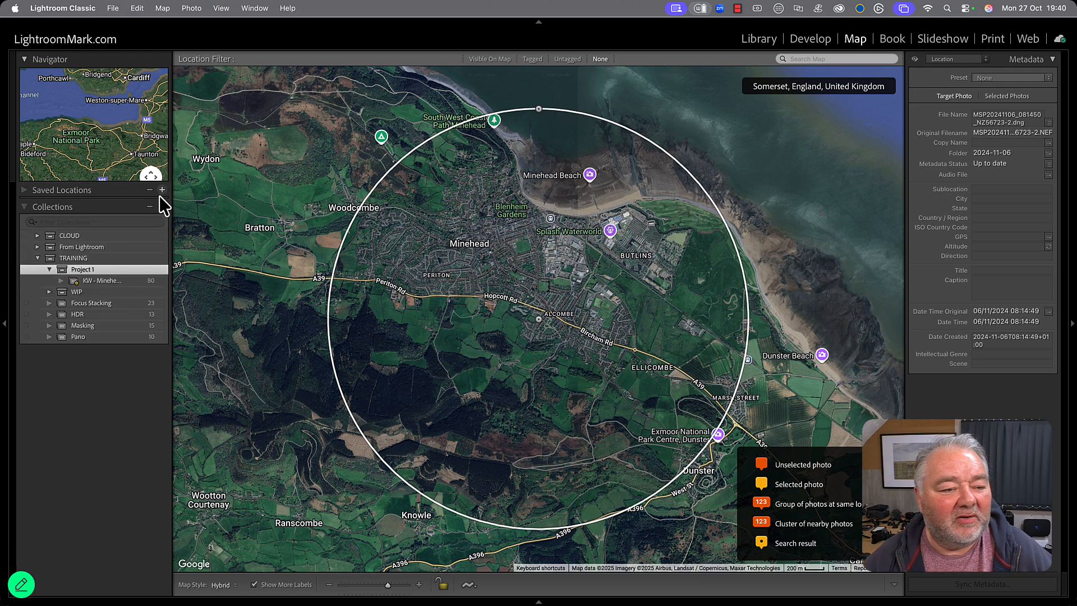
left_click(23, 190)
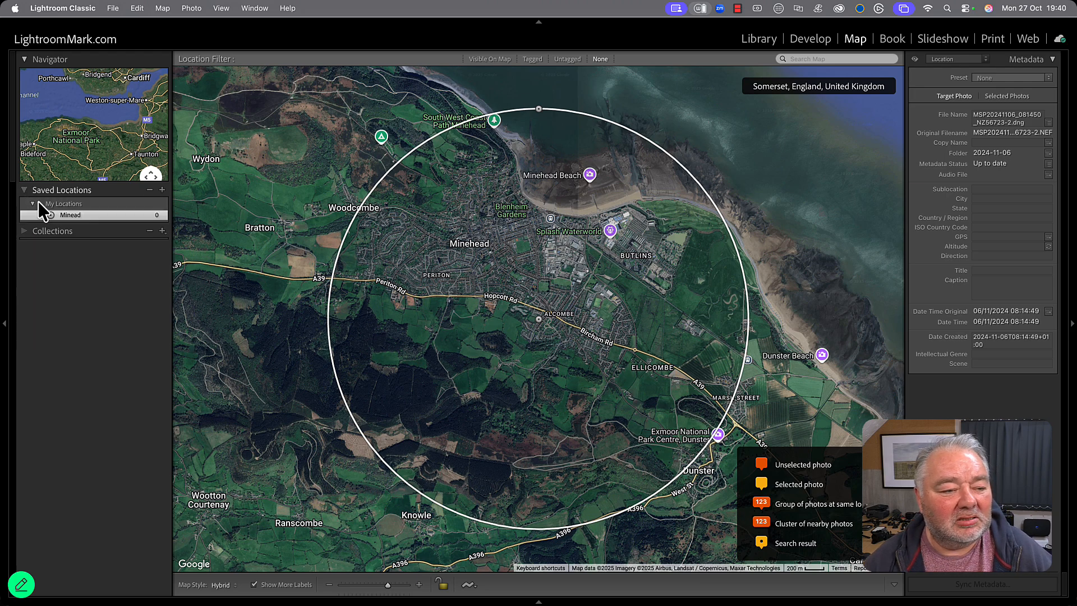
right_click(69, 216)
left_click(111, 266)
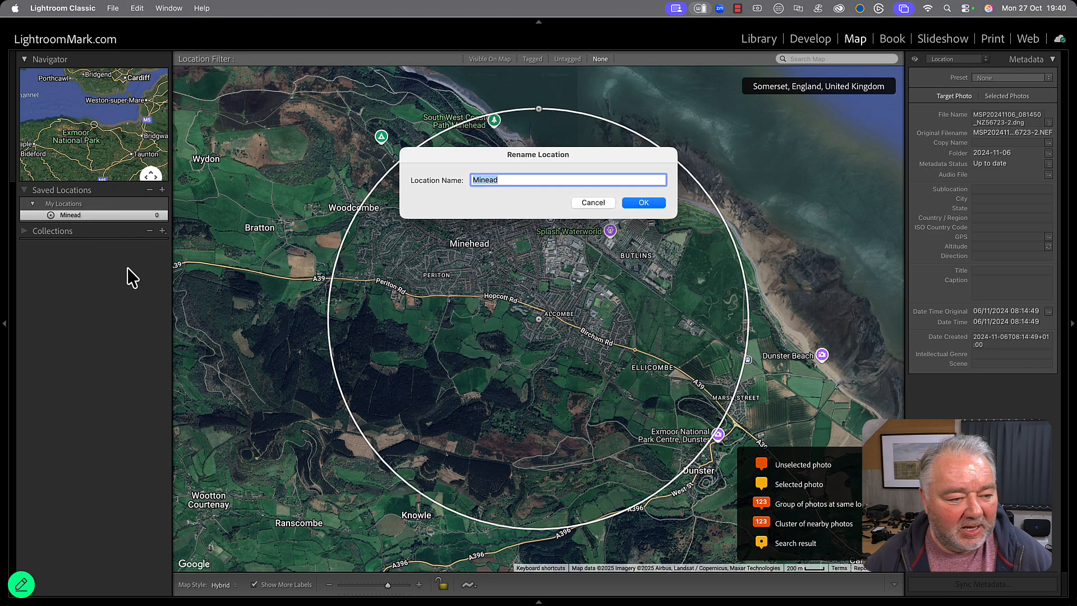
type("Minehead")
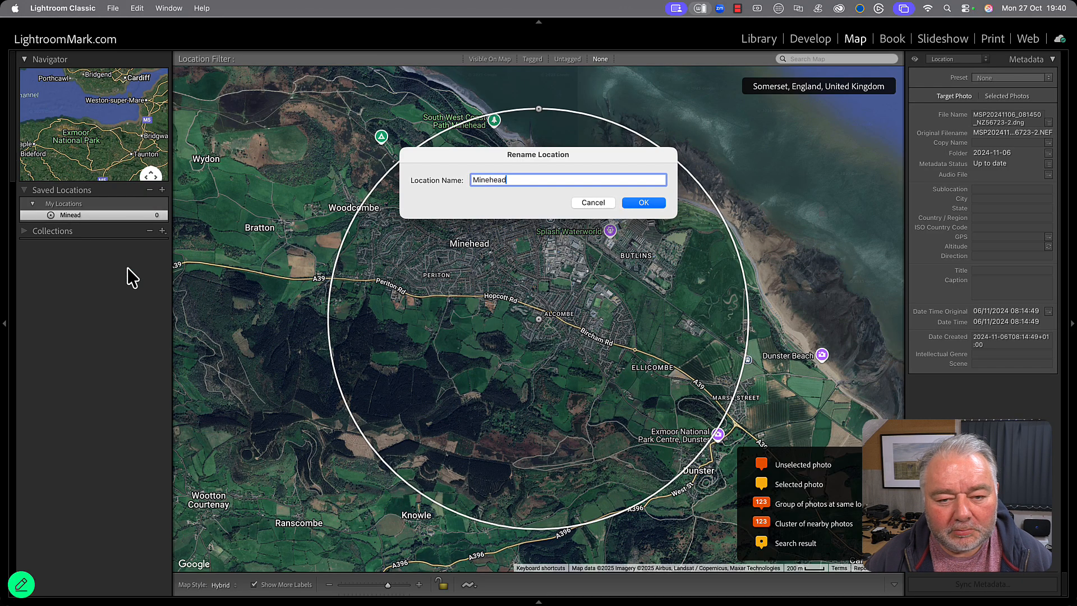
key("Return")
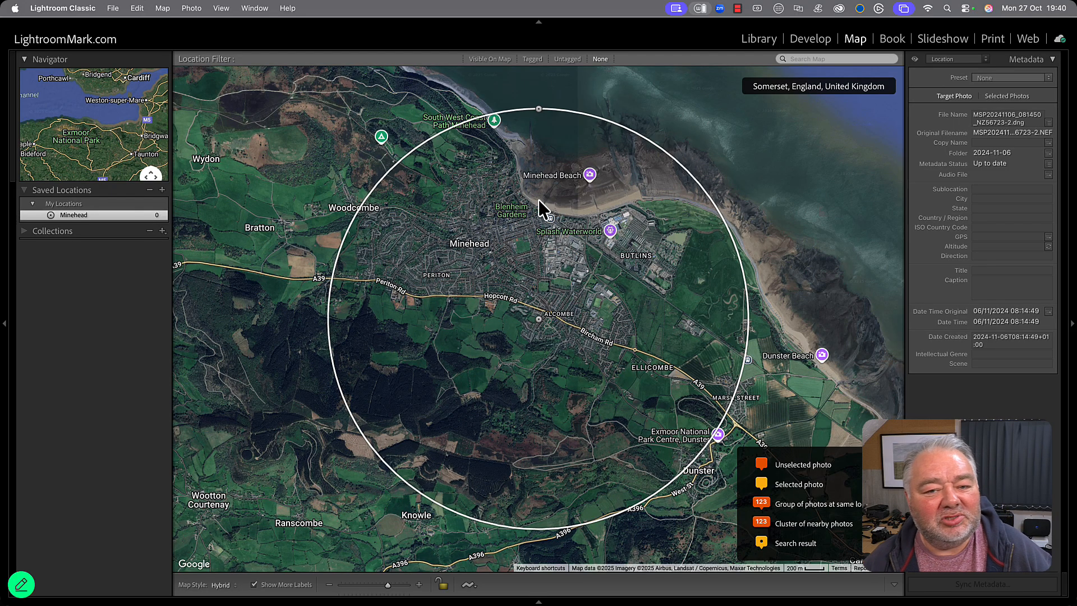
left_click(765, 43)
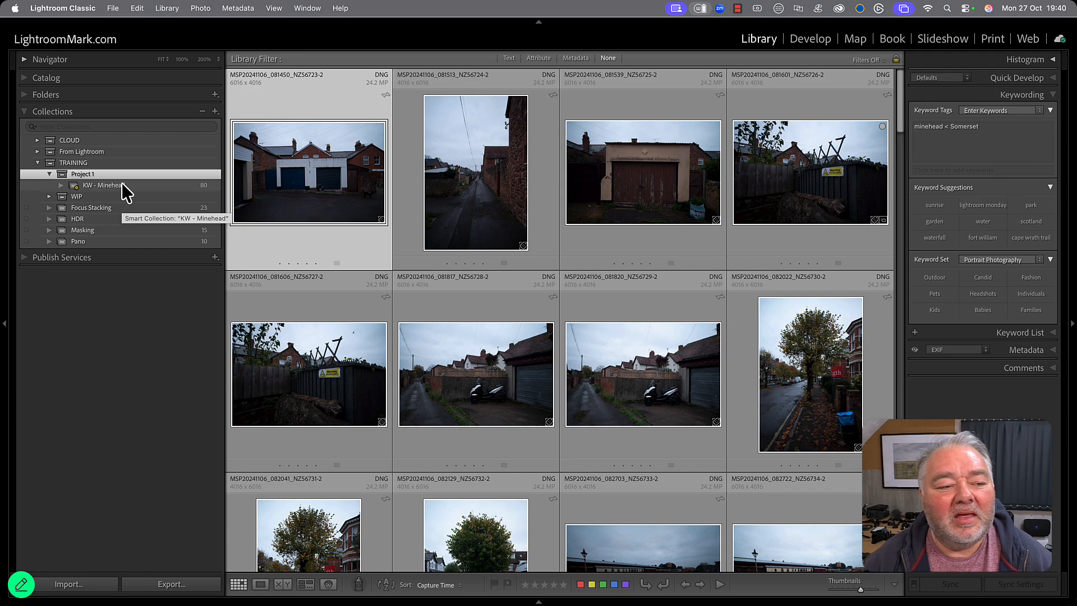
right_click(124, 177)
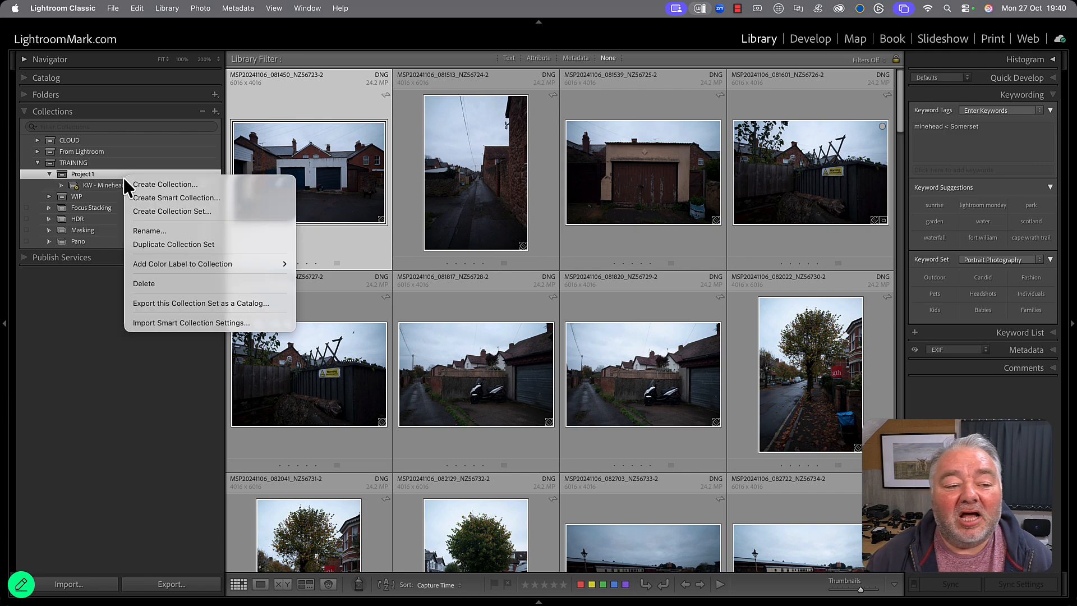
left_click(197, 198)
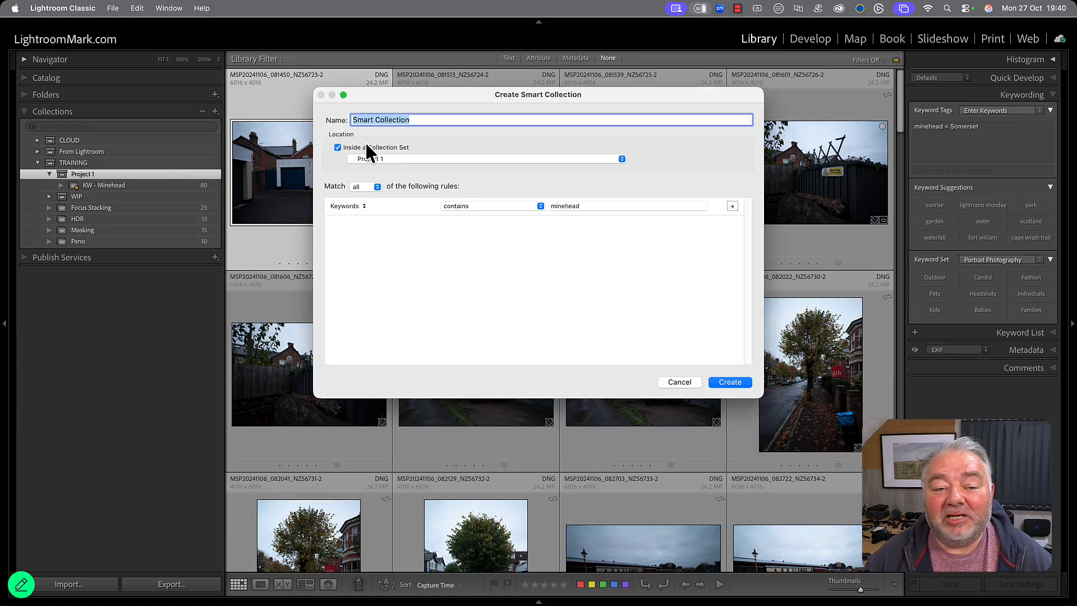
left_click(688, 383)
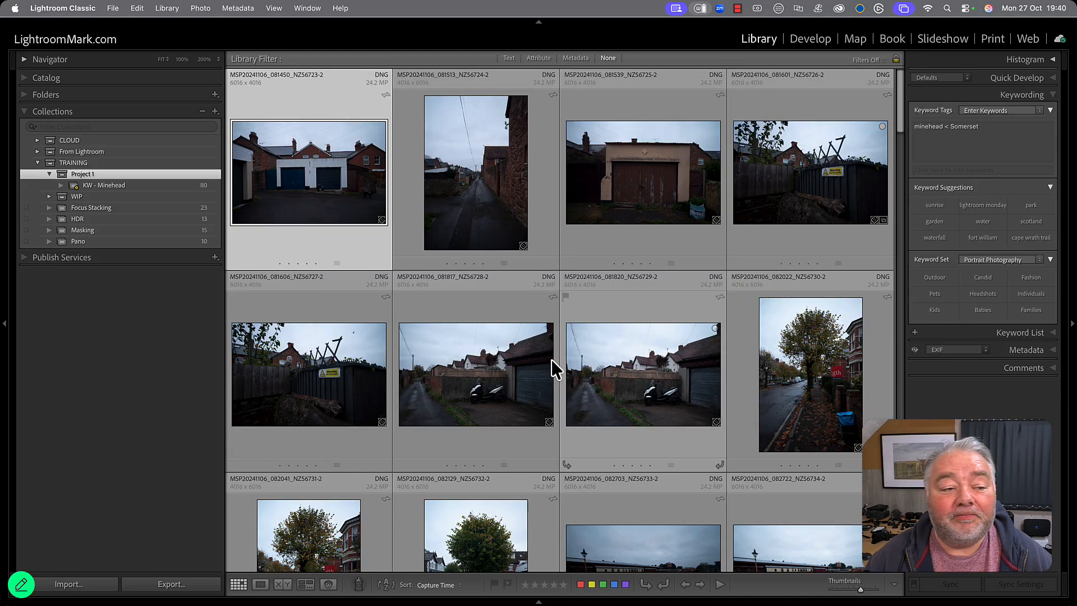
- Duplicate the "KW - Minehead" smart collection and rename the copy as "KW - Minehead Picked"
right_click(130, 186)
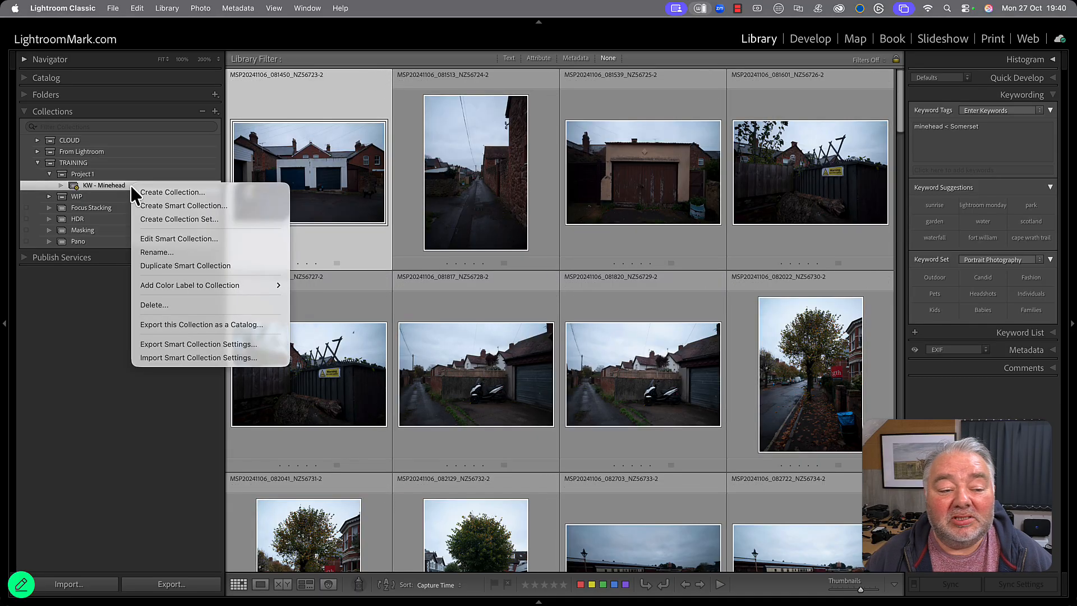
left_click(200, 265)
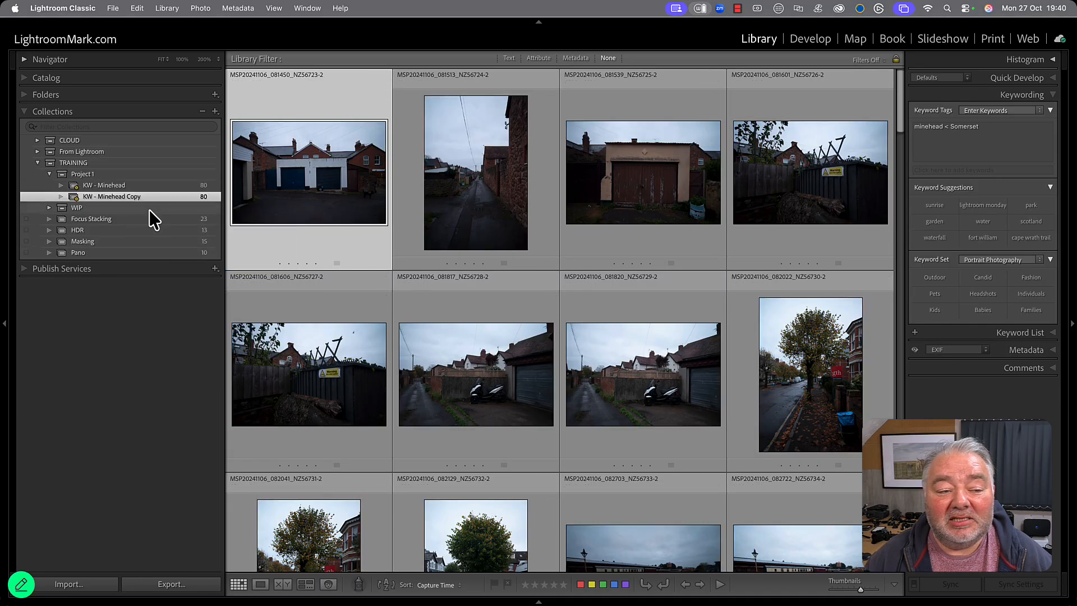
double_click(141, 201)
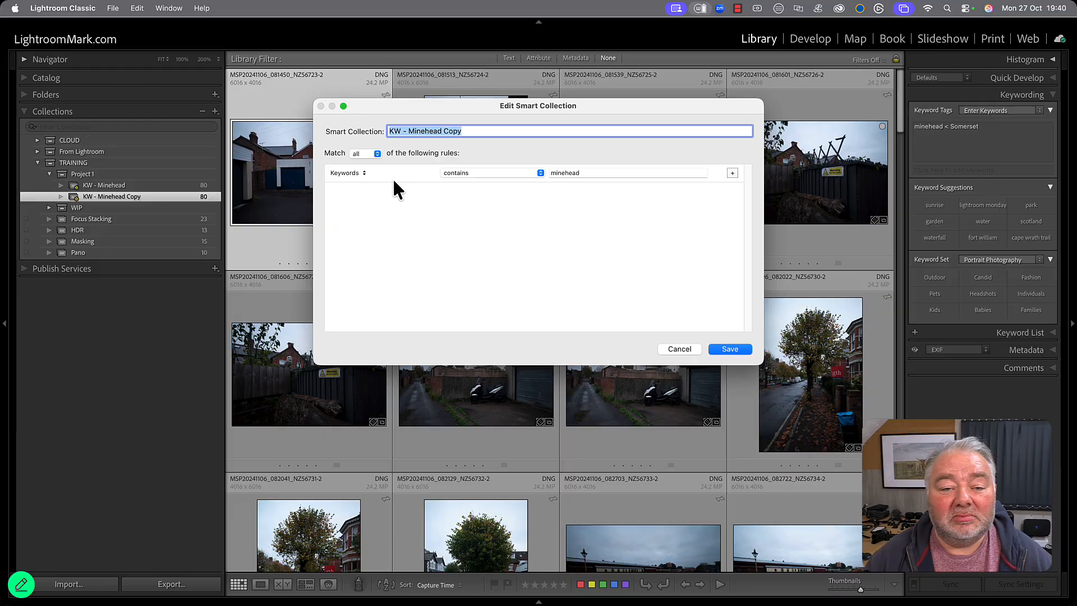
left_click(492, 133)
key("BackSpace")
key("BackSpace")
key("BackSpace")
key("BackSpace")
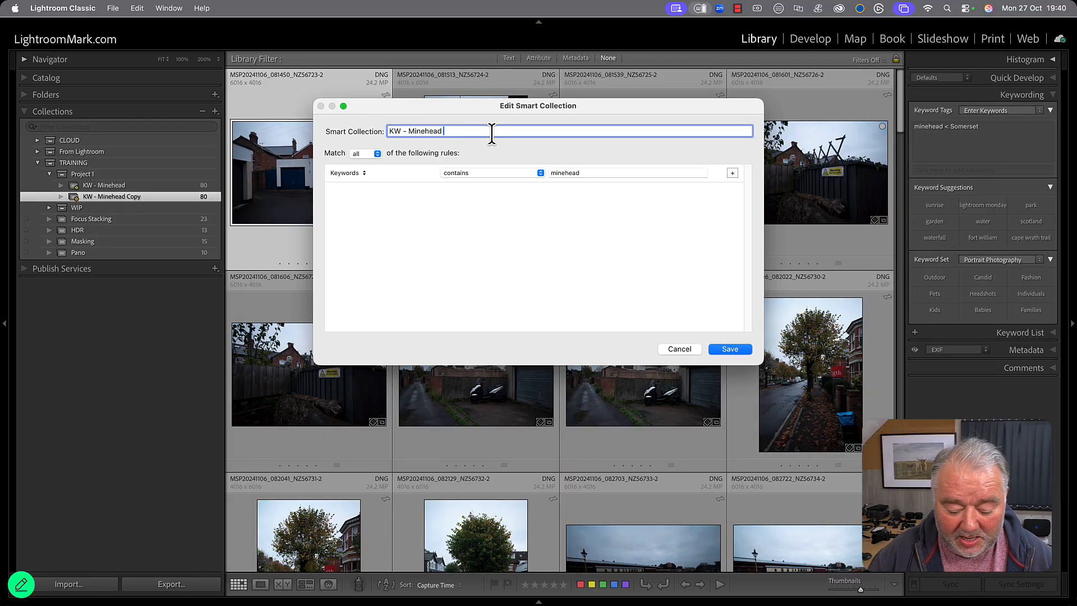
type("Picked")
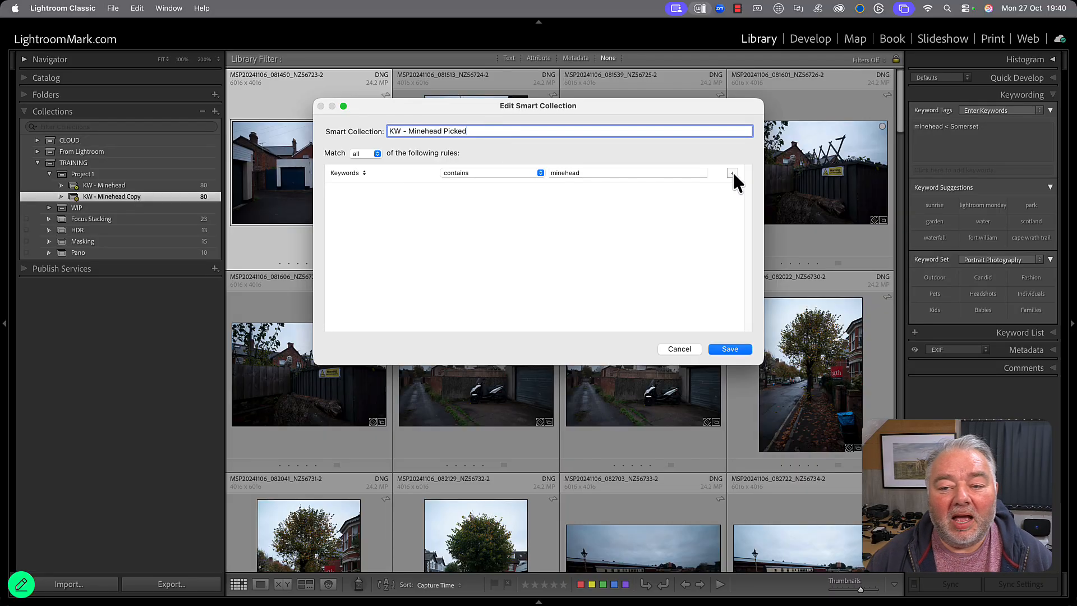
- Add a rule to the duplicated smart collection requiring Pick Flag is flagged, and save it
left_click(732, 173)
left_click(339, 194)
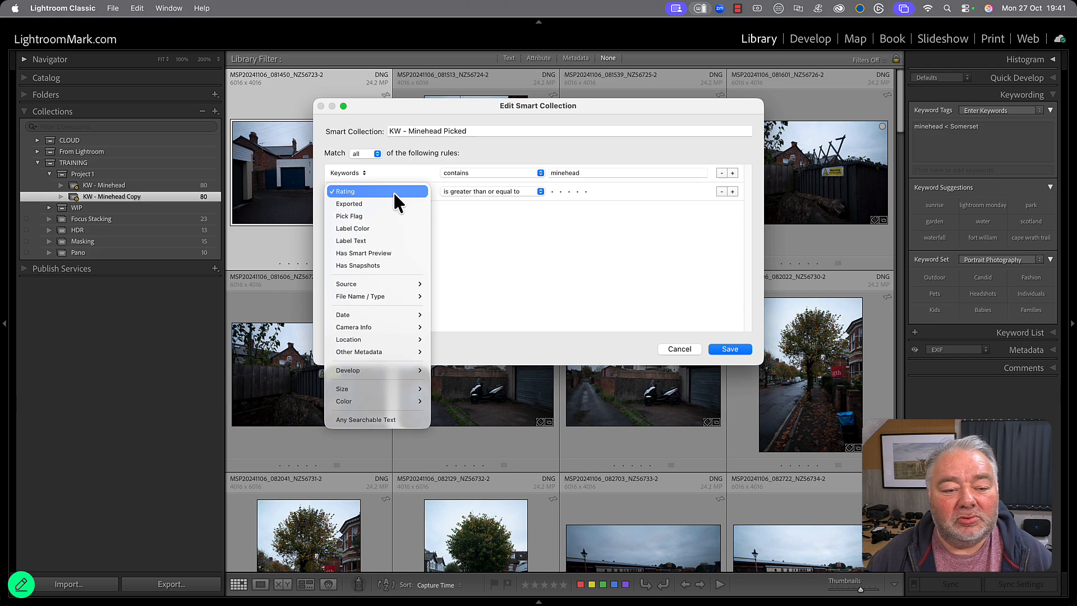
left_click(372, 212)
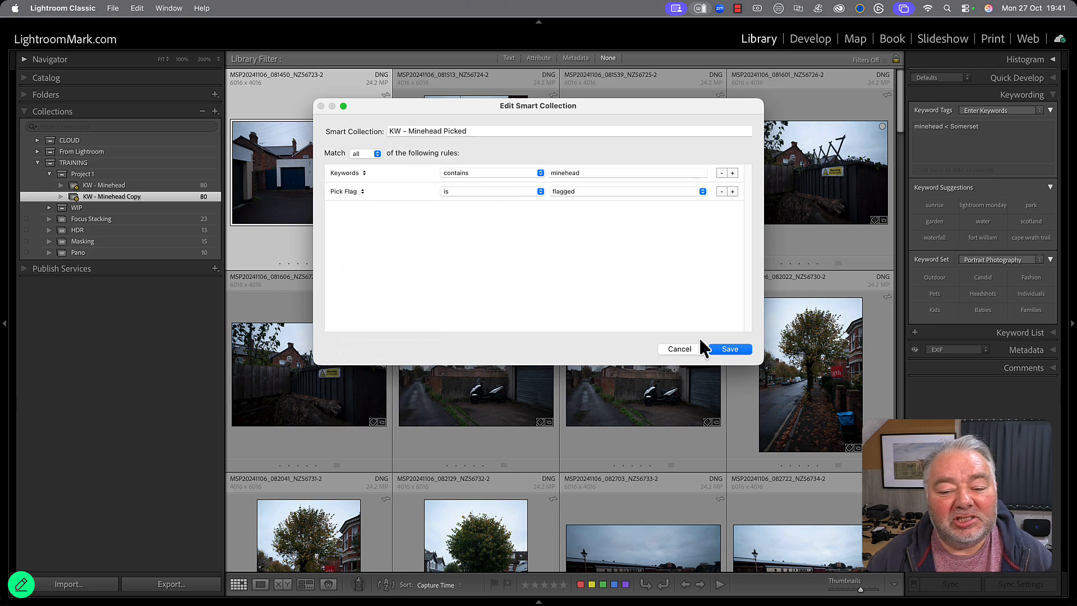
left_click(729, 349)
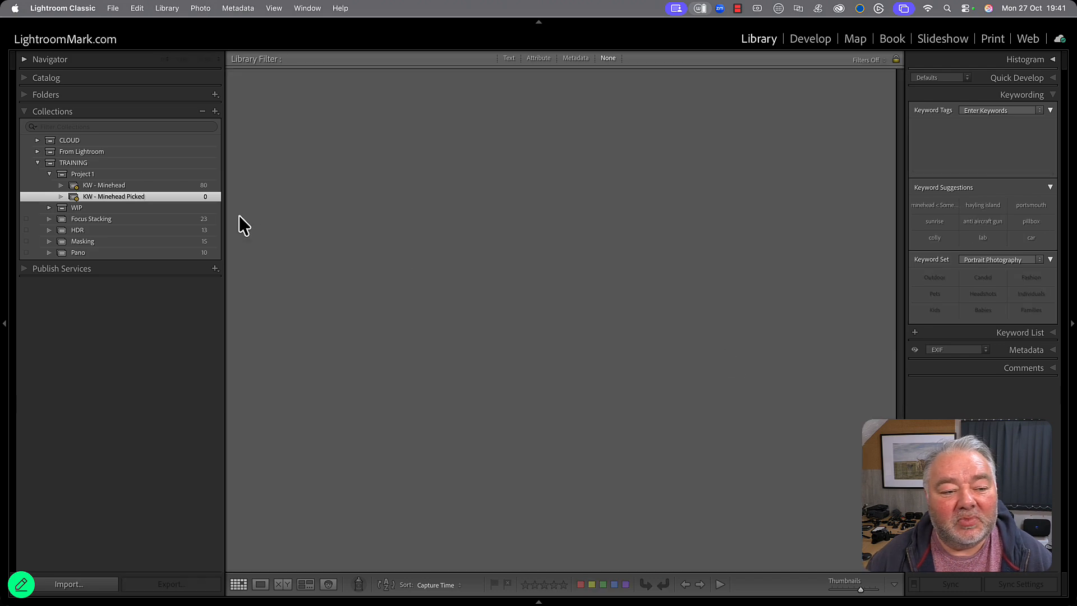
- Show the "KW - Minehead" collection and set the Painter tool to apply the Flagged flag
left_click(200, 188)
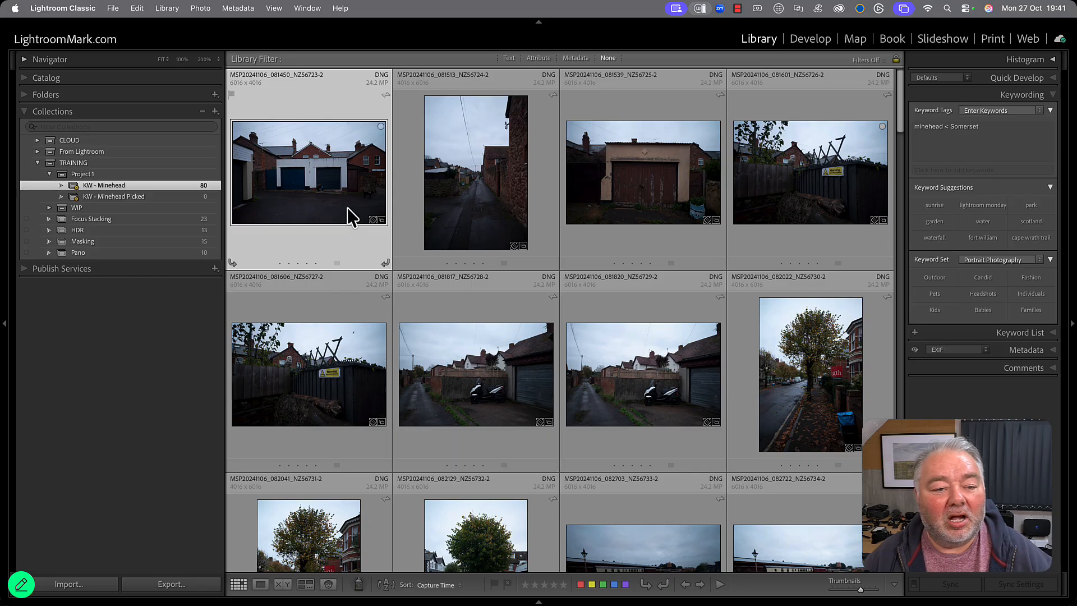
left_click(359, 584)
left_click(418, 584)
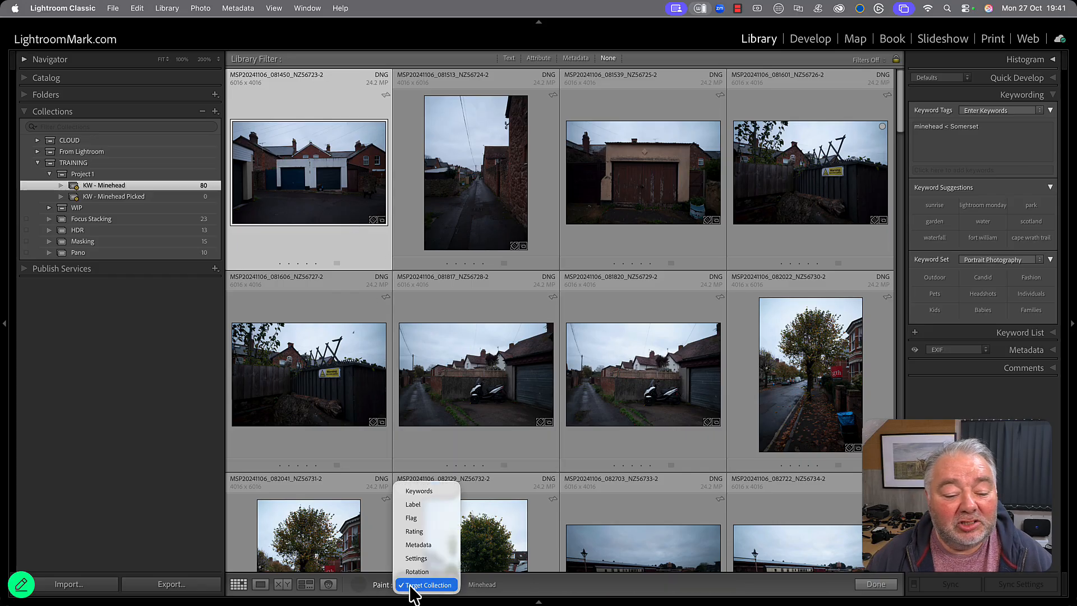
left_click(412, 520)
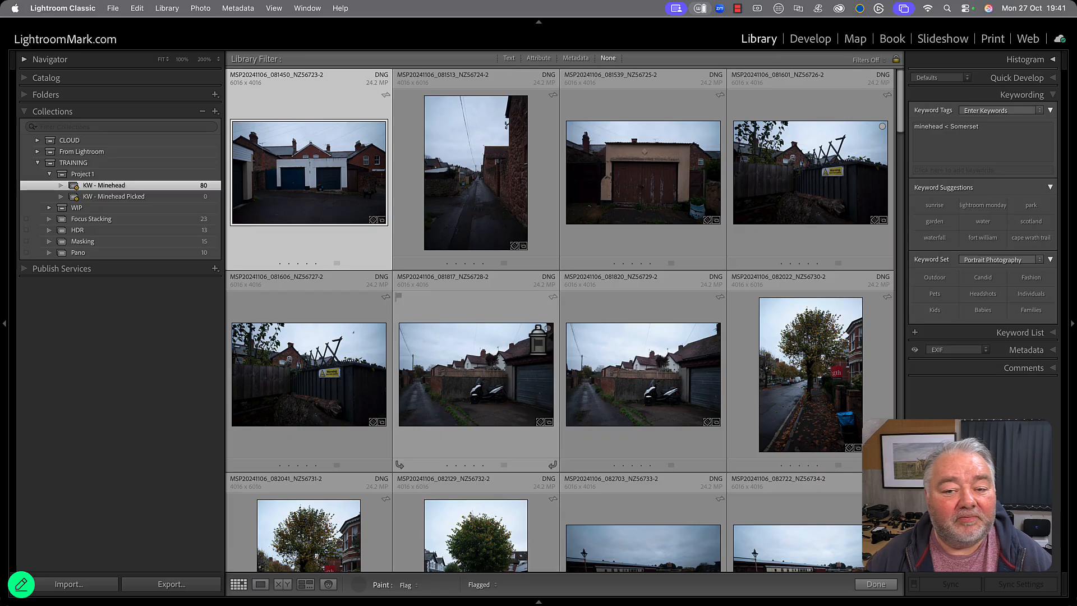
- Paint the flag onto photos 6725, 6729, 6737, 6745, 6753 and 6757 in the third grid column, and put the Painter away
left_click(660, 175)
scroll(654, 236, "down", 3)
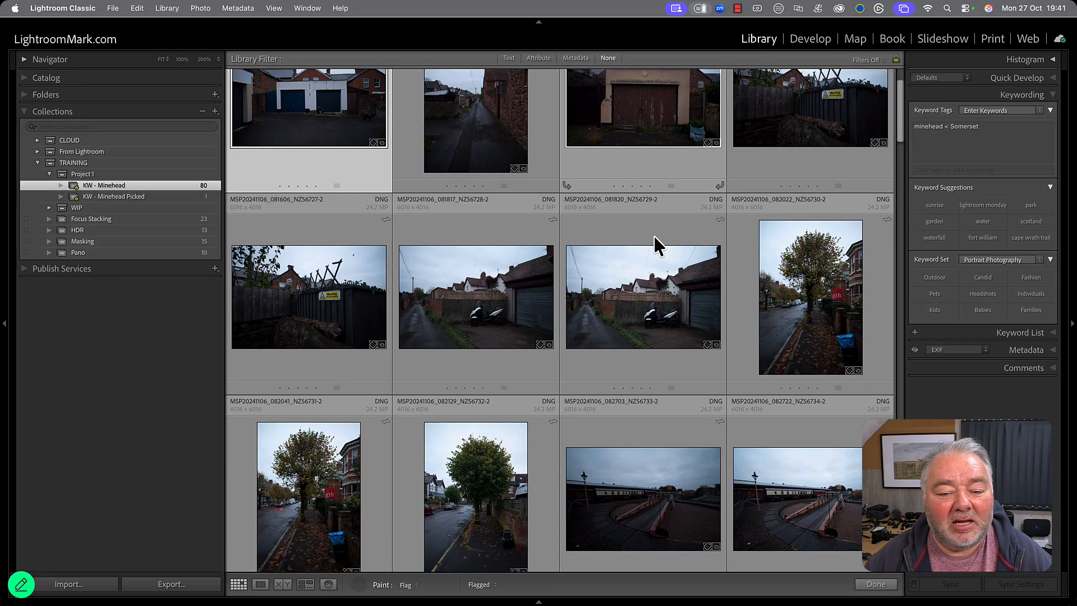
left_click(665, 227)
scroll(665, 308, "down", 6)
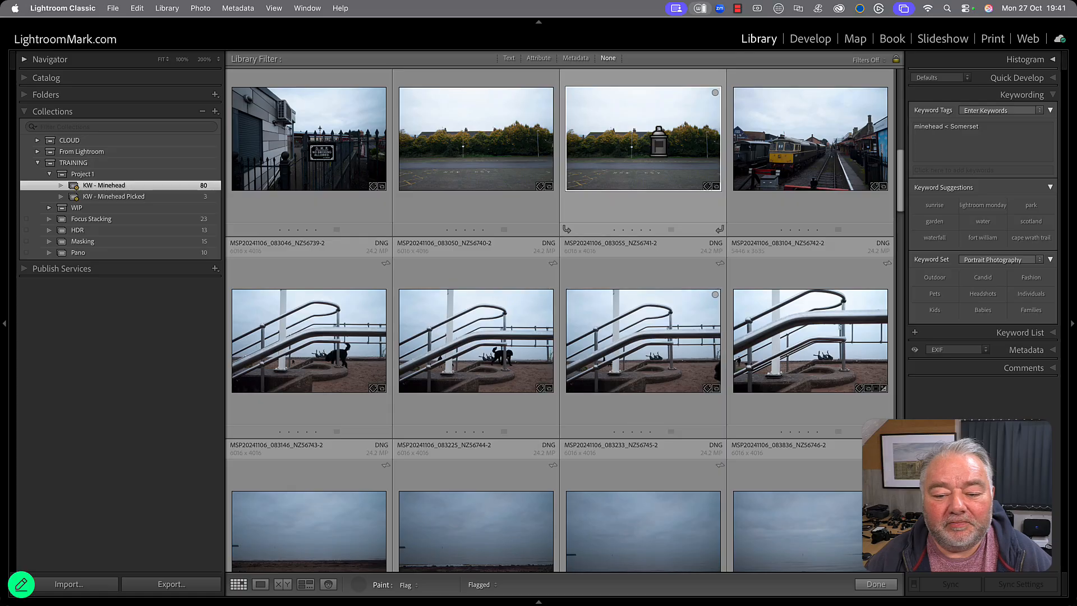
left_click(660, 340)
scroll(659, 334, "down", 3)
scroll(659, 332, "down", 1)
left_click(661, 311)
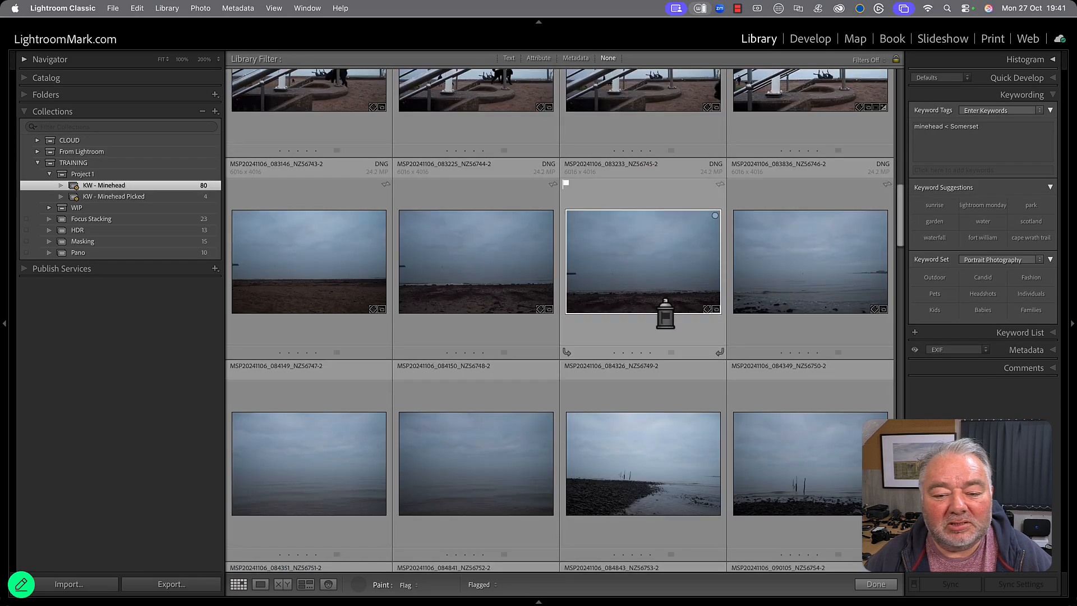
scroll(658, 336, "down", 5)
left_click(660, 352)
scroll(662, 347, "down", 3)
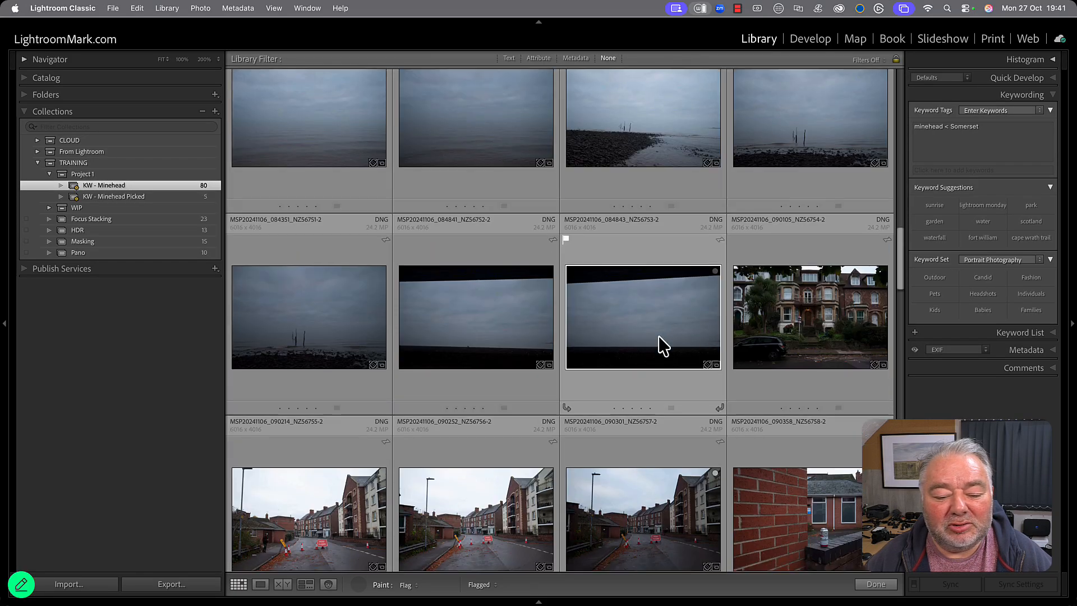
left_click(665, 351)
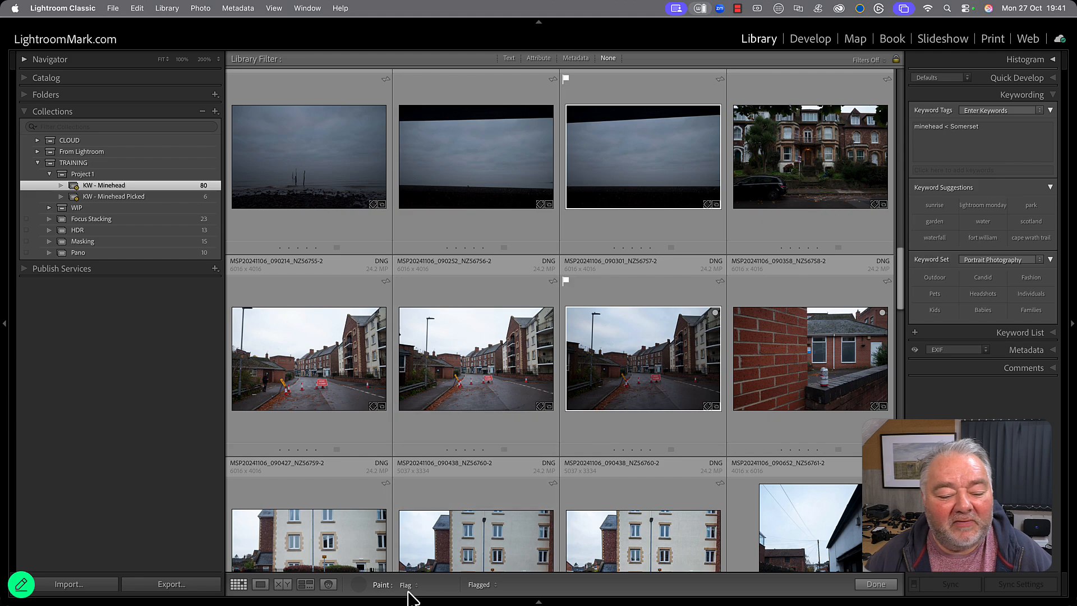
left_click(360, 586)
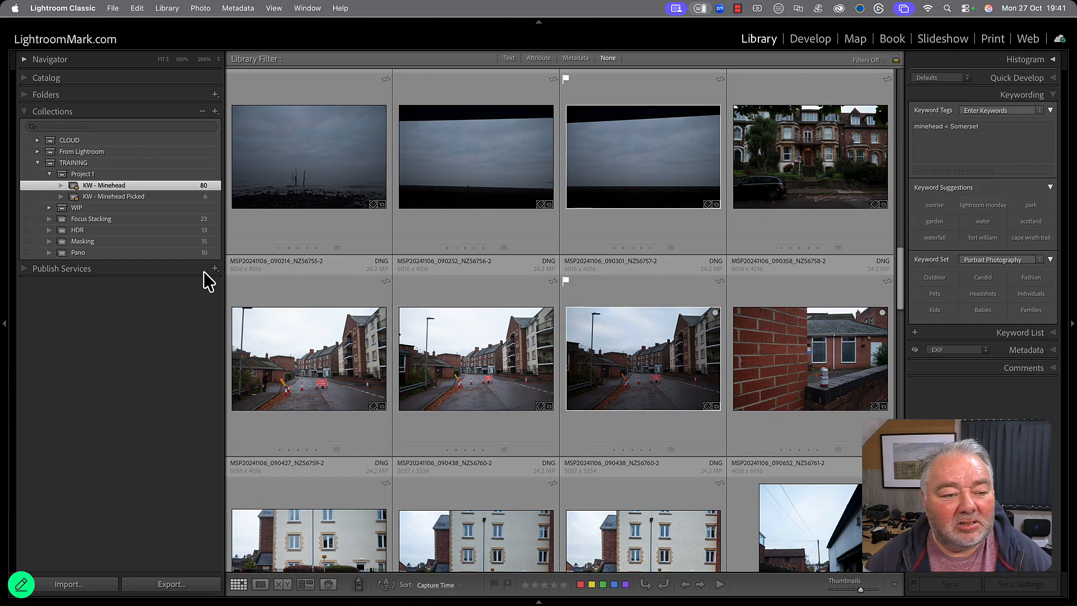
- Create a collection named "1st Kull" inside Project 1 that includes all photos from "KW - Minehead Picked"
left_click(172, 194)
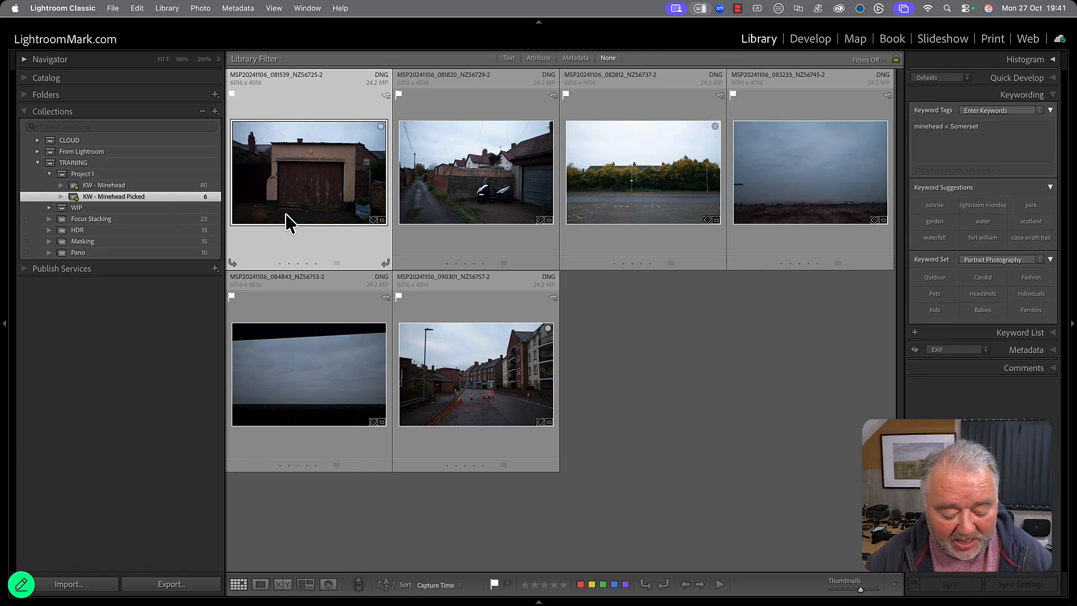
key("super+a")
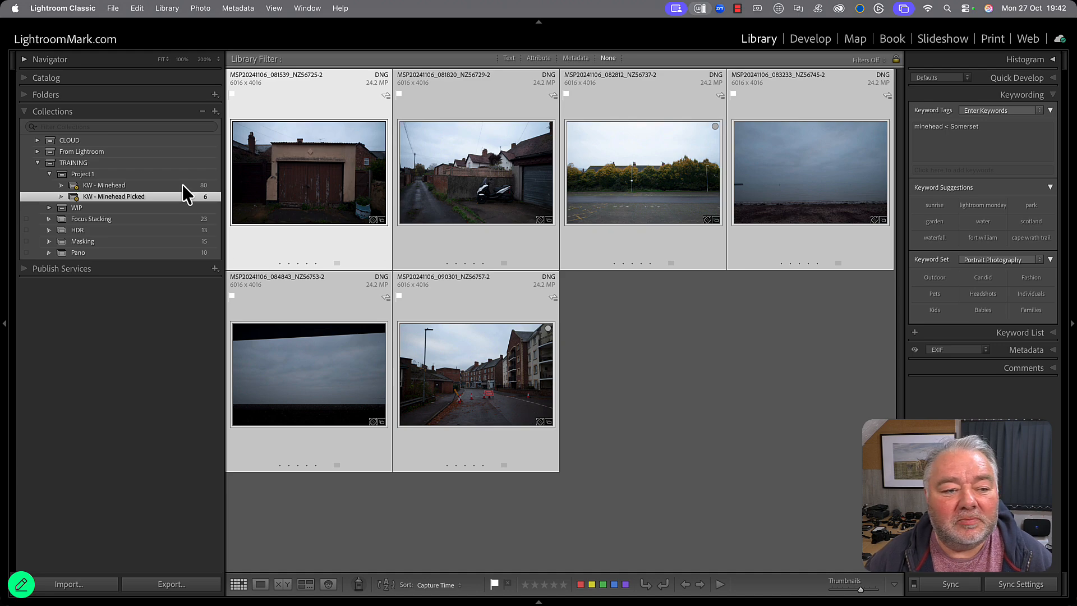
left_click(215, 111)
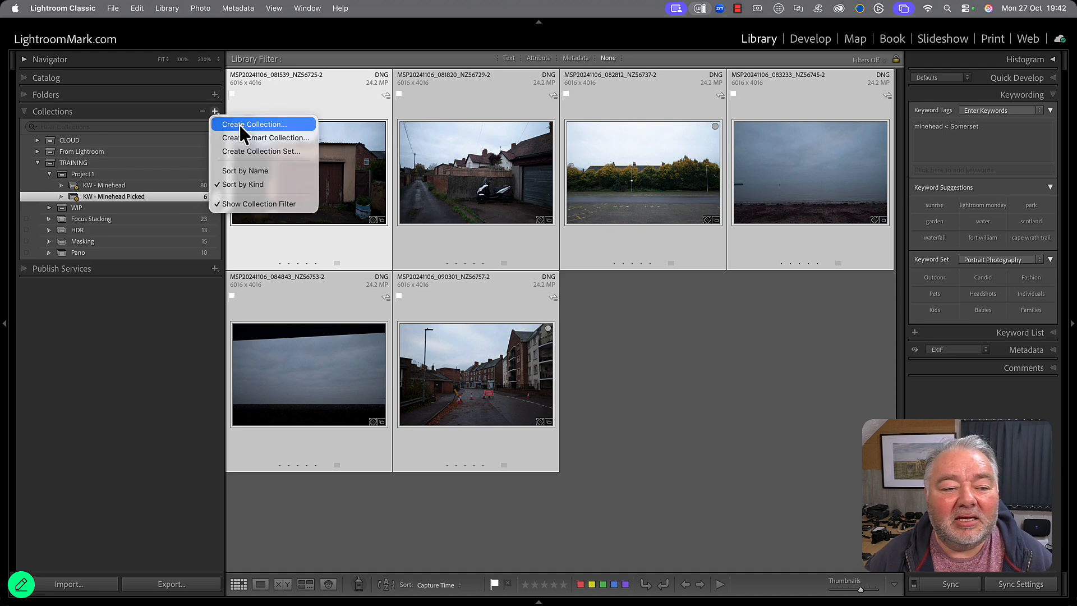
left_click(253, 126)
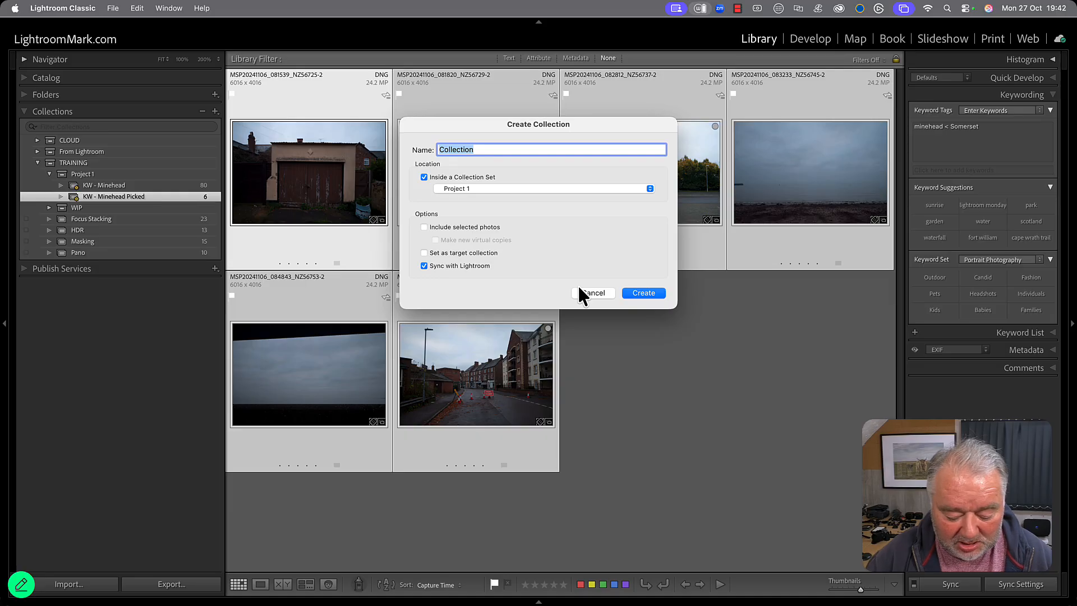
type("KW -")
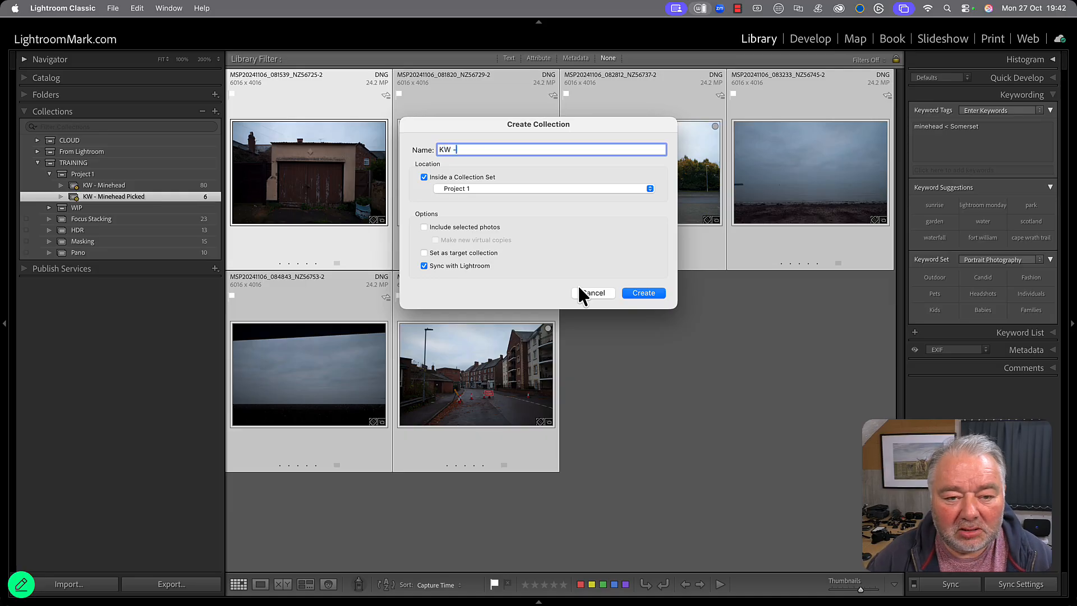
key("BackSpace")
key("BackSpace")
key("BackSpace")
key("BackSpace")
type("1")
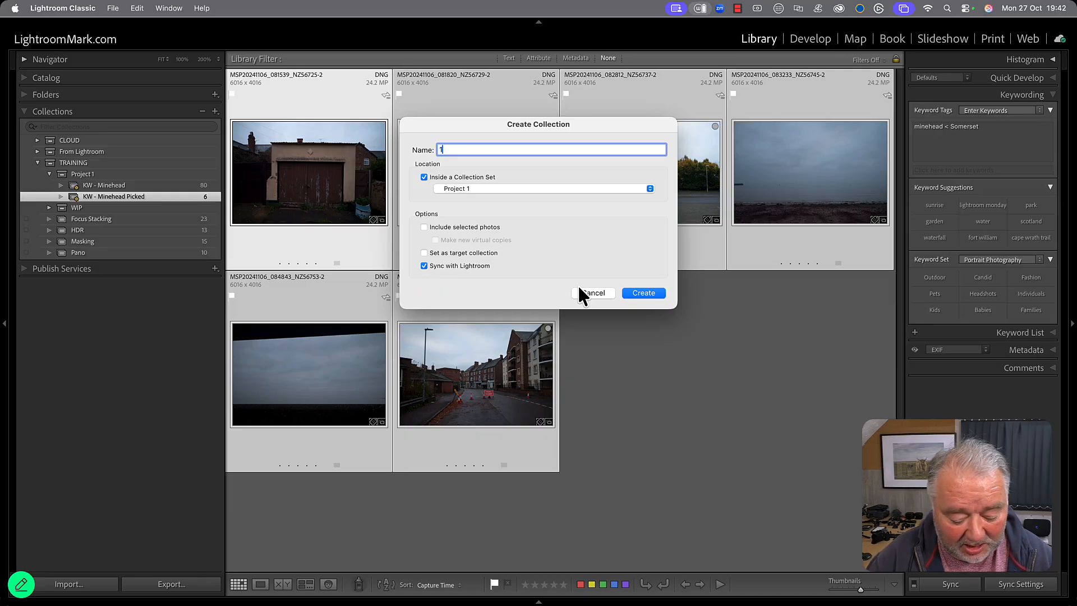
type("st Kull")
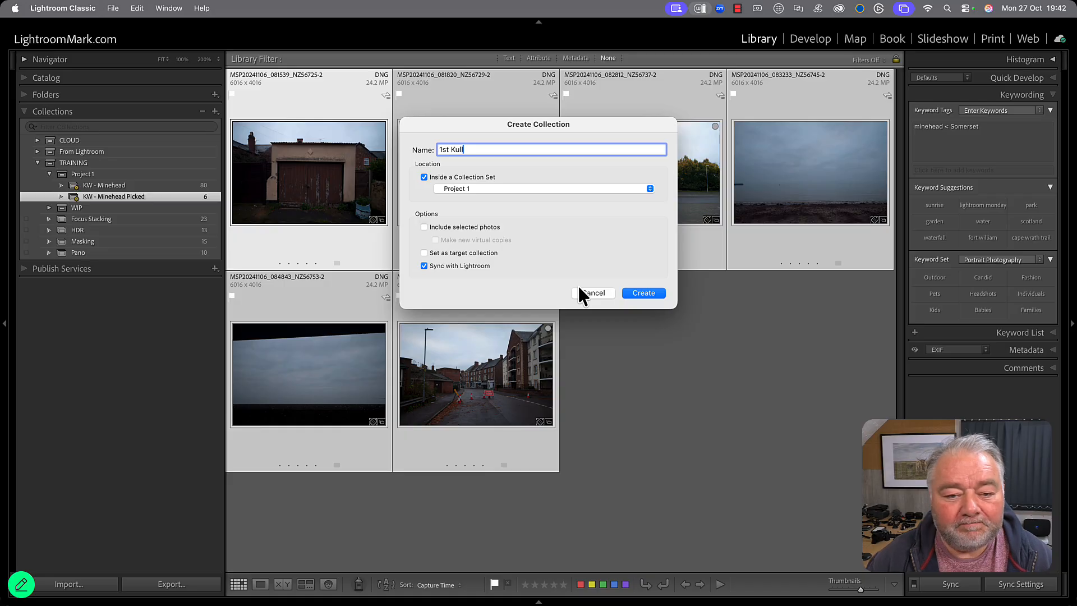
left_click(473, 226)
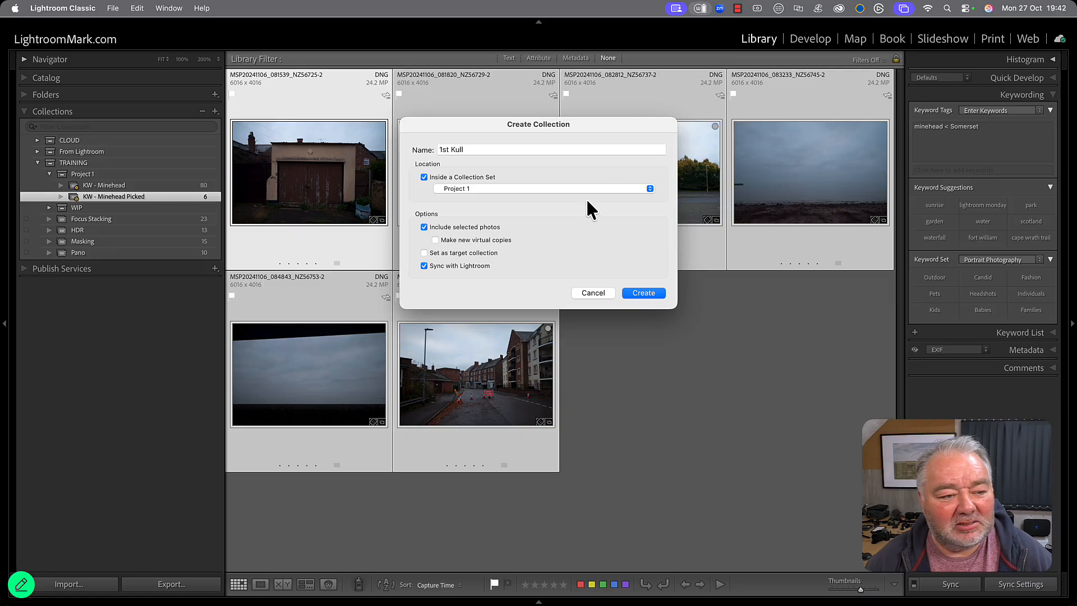
left_click(655, 298)
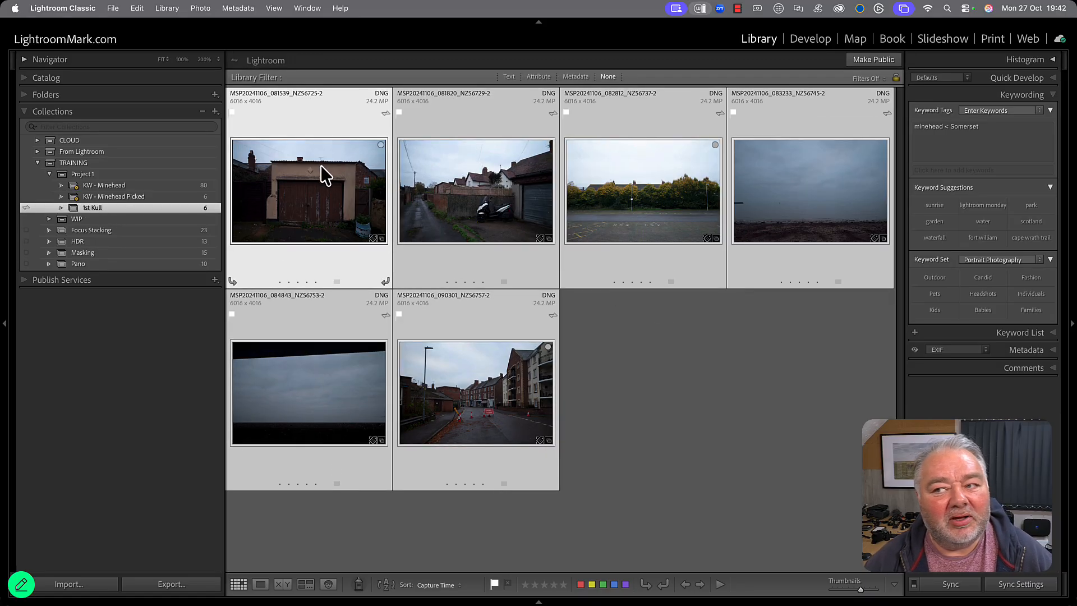
- Deselect the photos, then look over the Project 1 collection set and its "1st Kull" collection
left_click(641, 372)
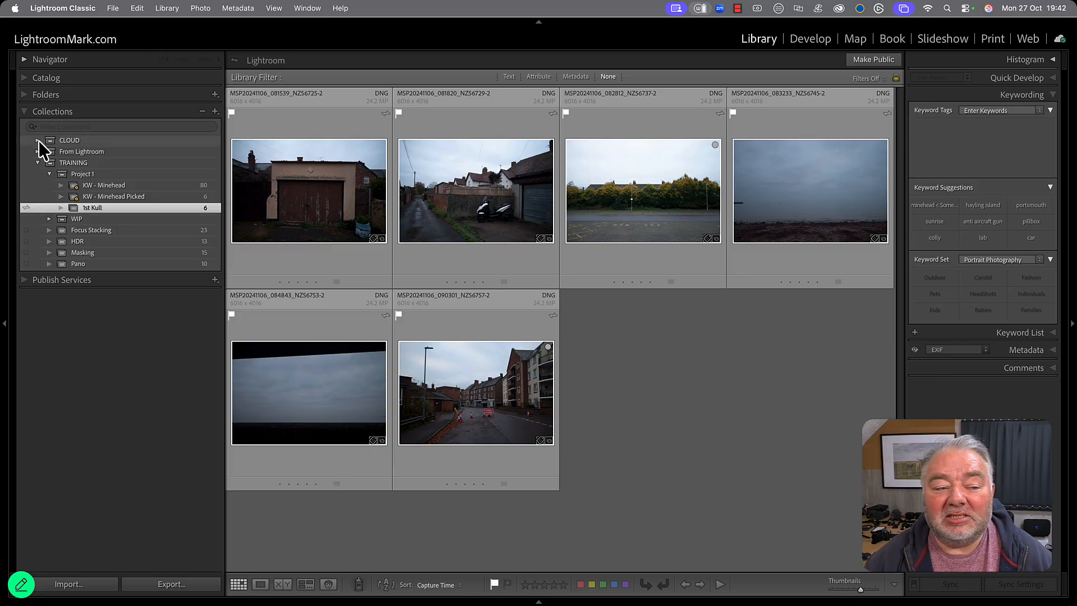
left_click(52, 177)
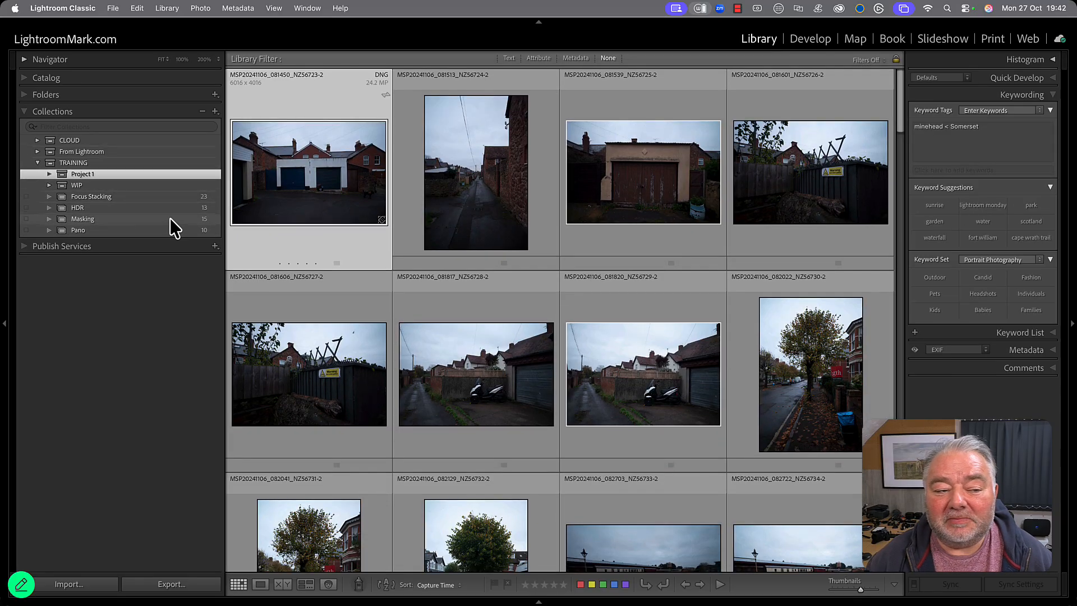
left_click(50, 174)
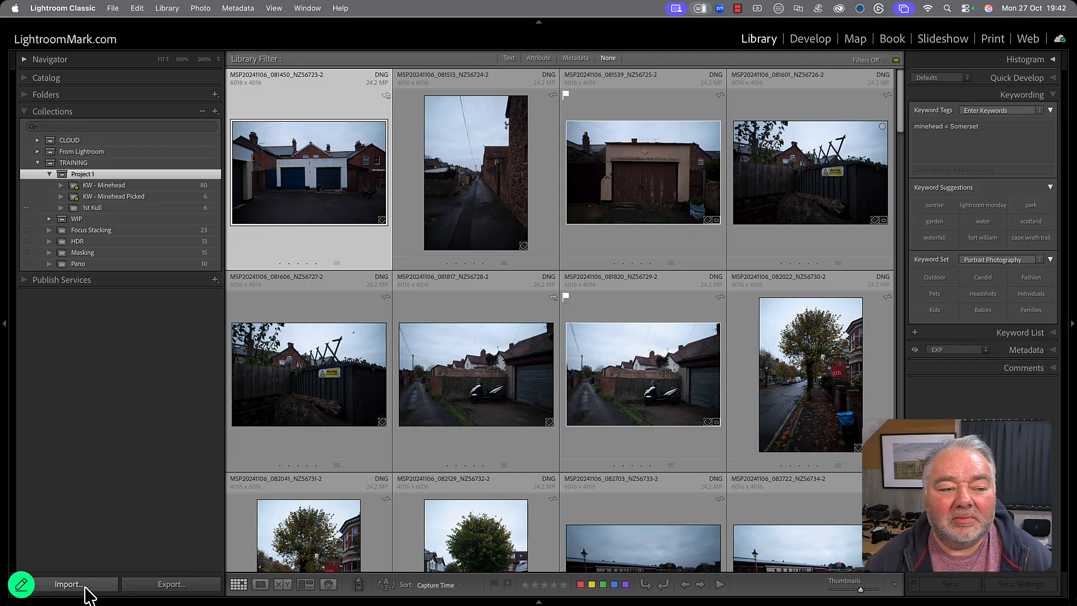
left_click(111, 206)
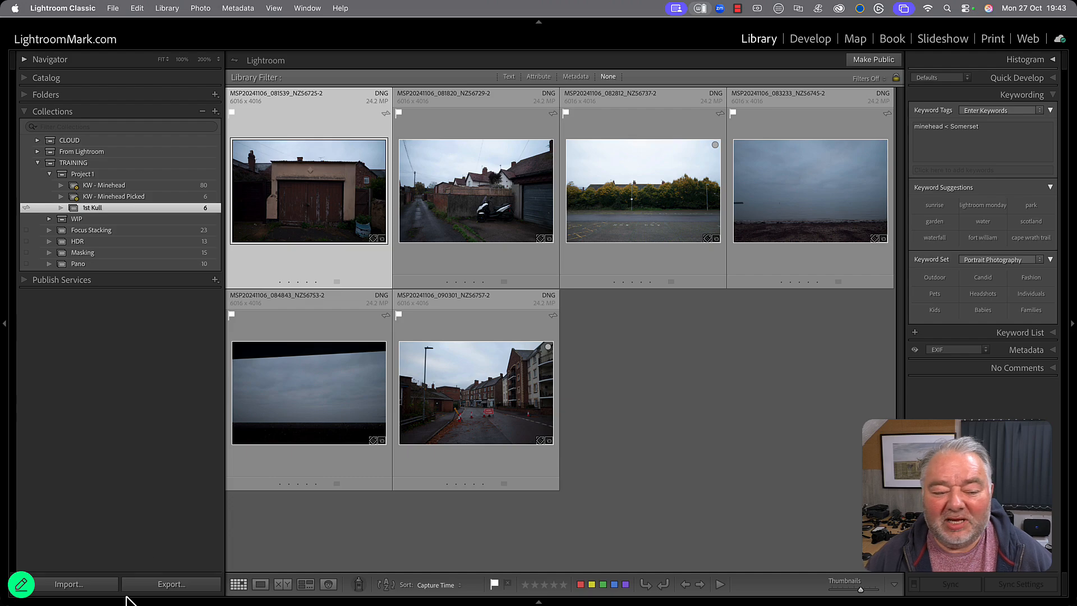
- Start an import from the "9 - to import to lrc" folder on Aperture and show the File Handling options
left_click(73, 585)
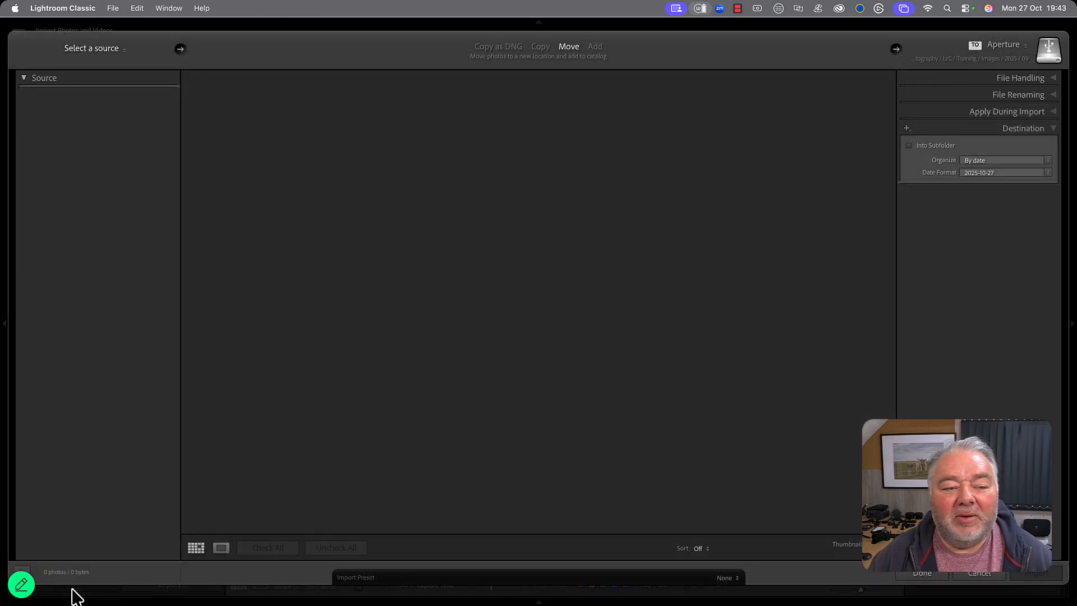
left_click(113, 220)
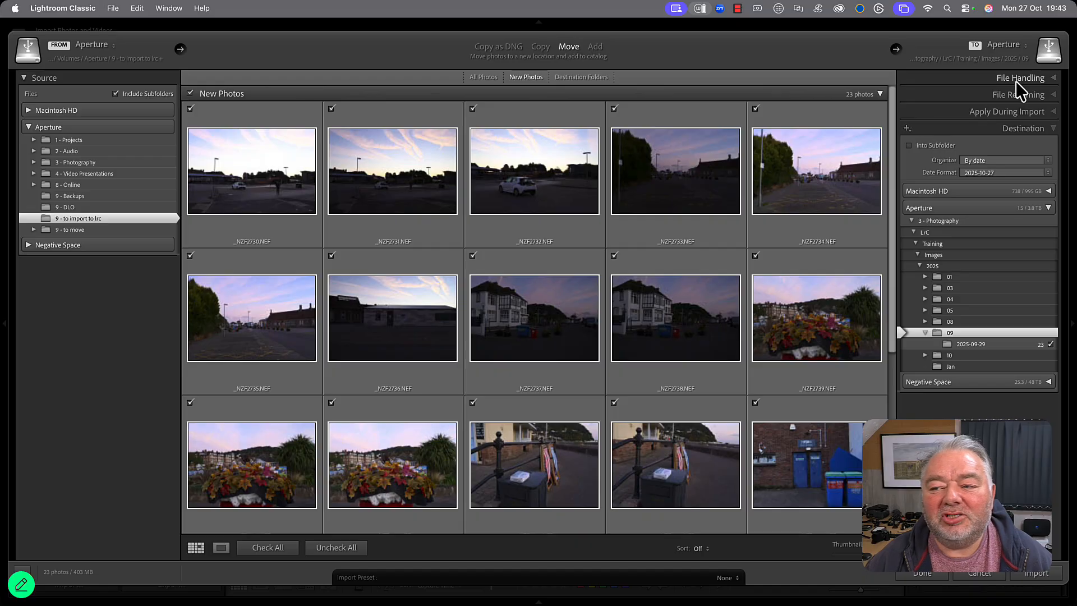
left_click(1017, 79)
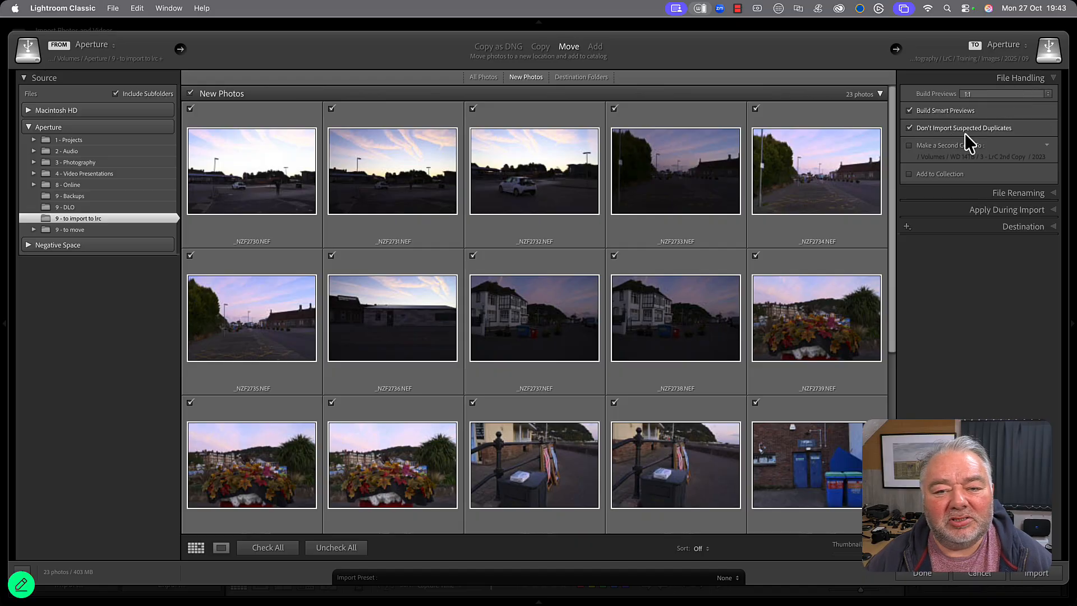
- Uncheck all the import photos and check only _NZF2742.NEF through _NZF2774.NEF
scroll(754, 302, "down", 5)
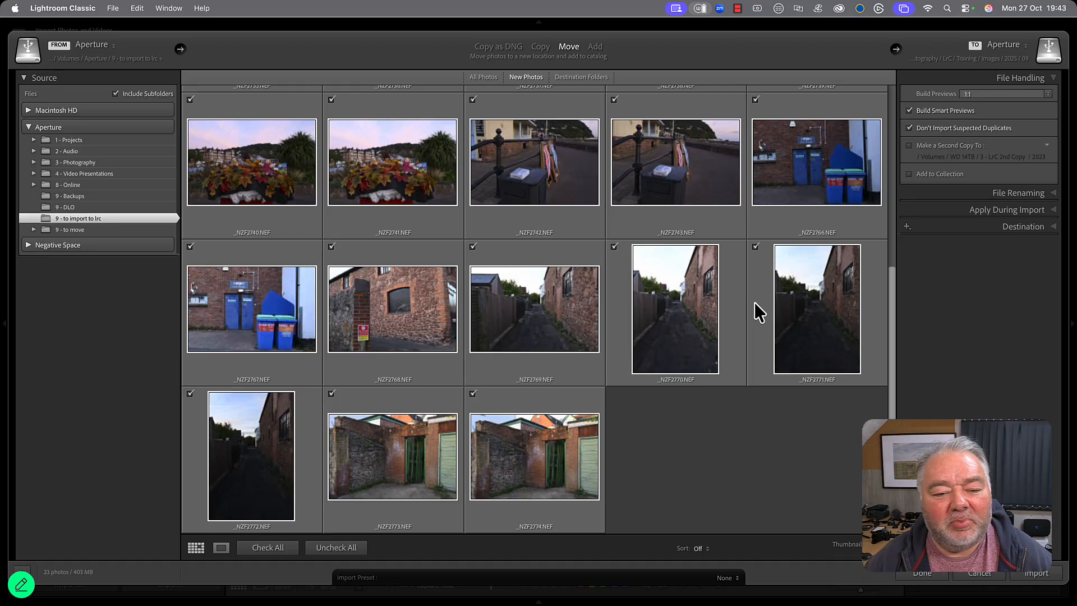
scroll(722, 390, "up", 5)
scroll(722, 390, "down", 5)
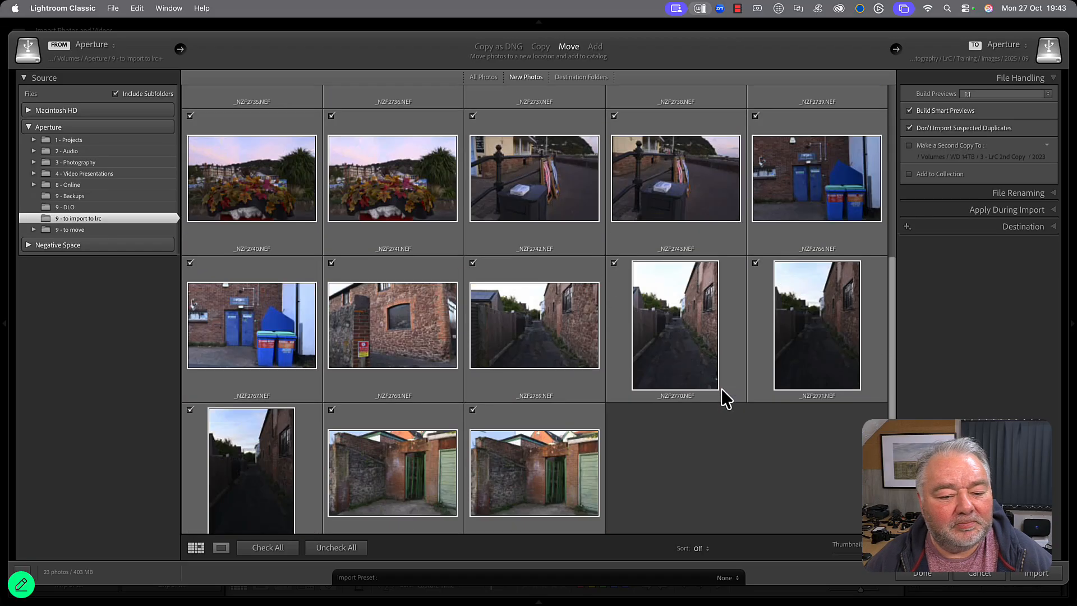
scroll(735, 470, "up", 8)
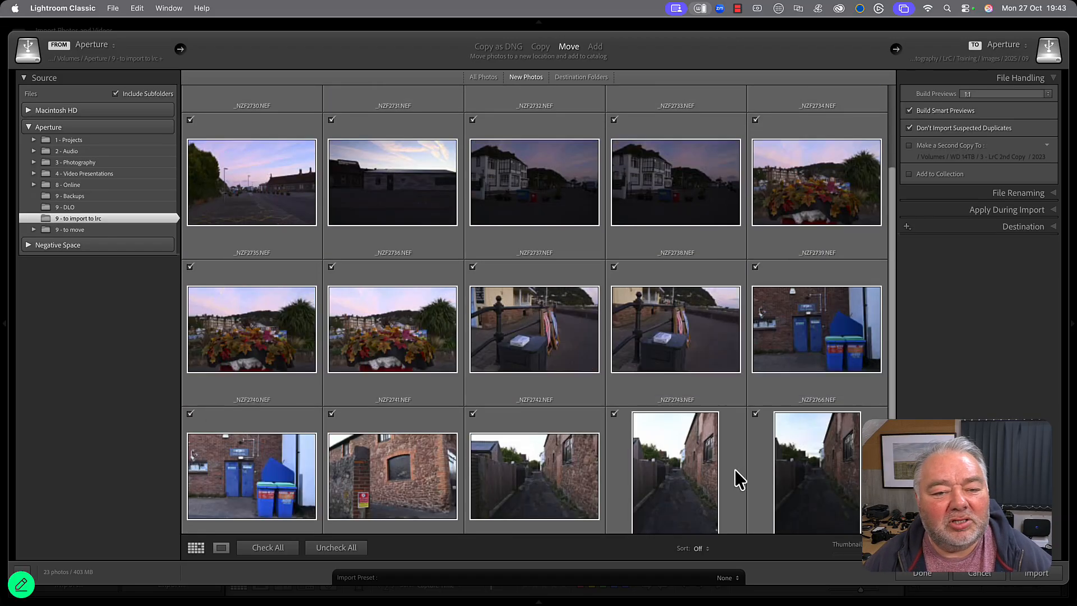
scroll(735, 469, "down", 5)
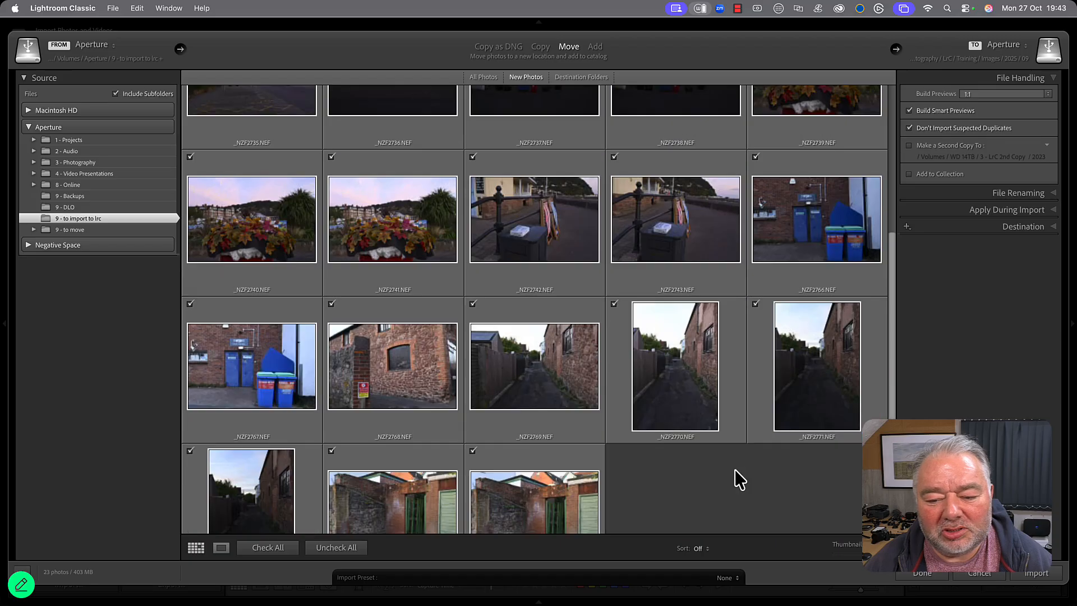
left_click(345, 550)
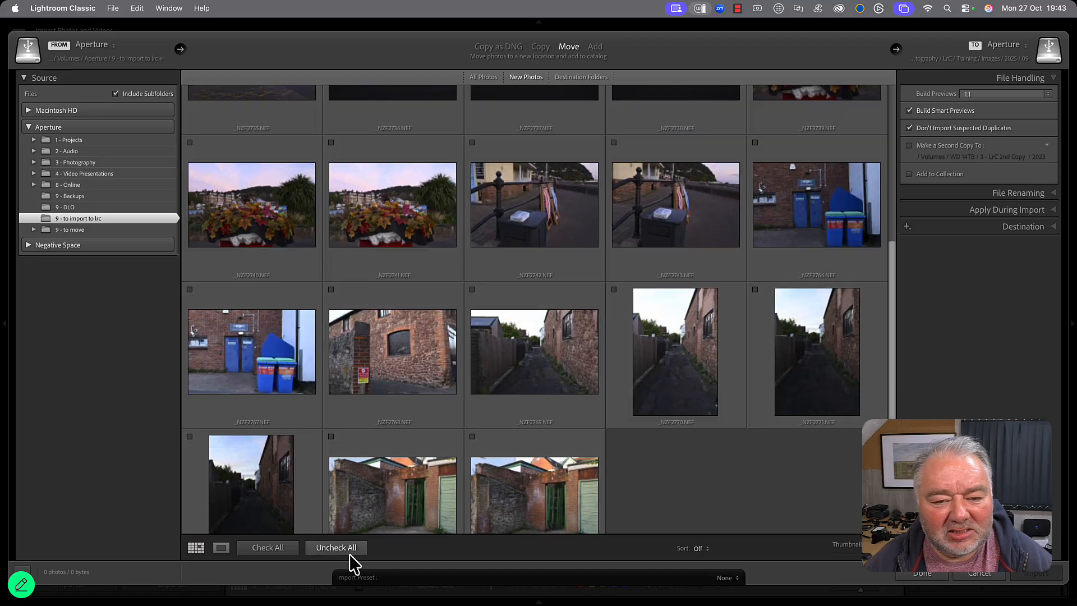
left_click(545, 212)
left_click(531, 487, "shift")
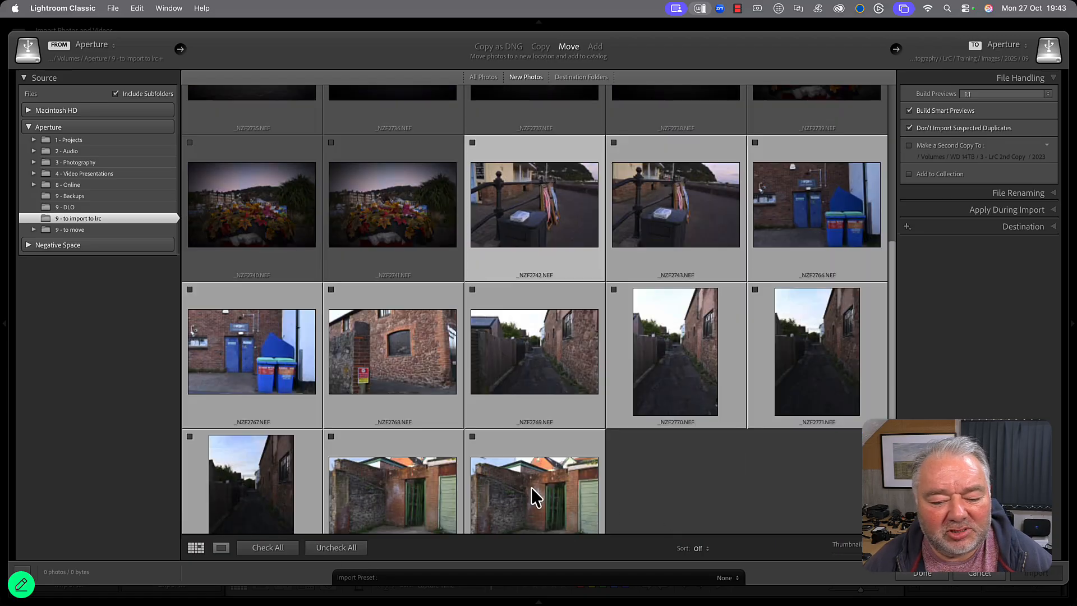
left_click(472, 437)
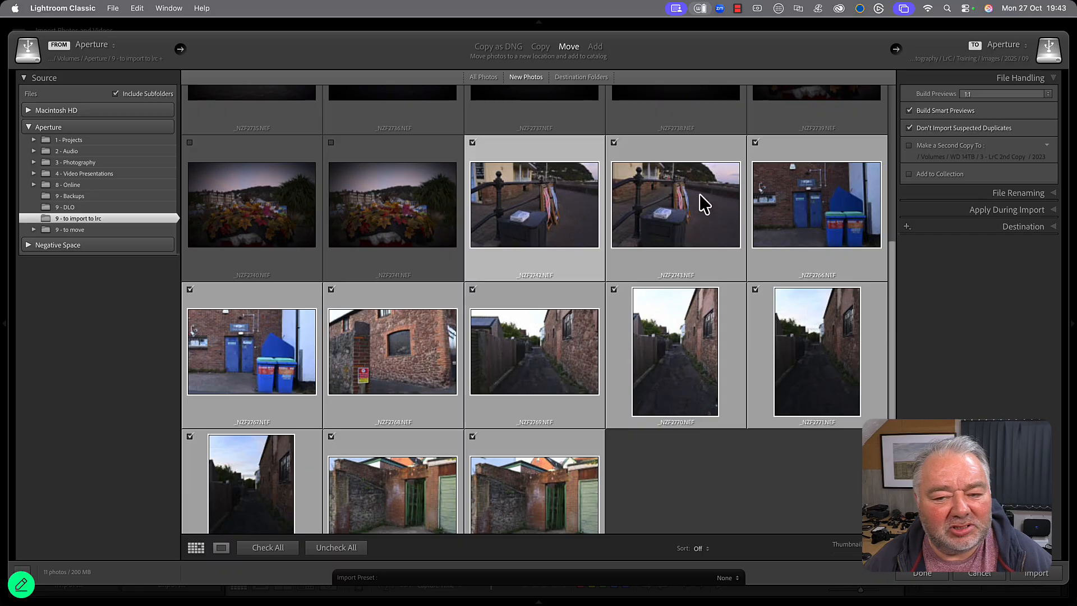
- Enter "minehead, street" as the keywords to apply during import
left_click(1032, 211)
left_click(961, 180)
type("mineh")
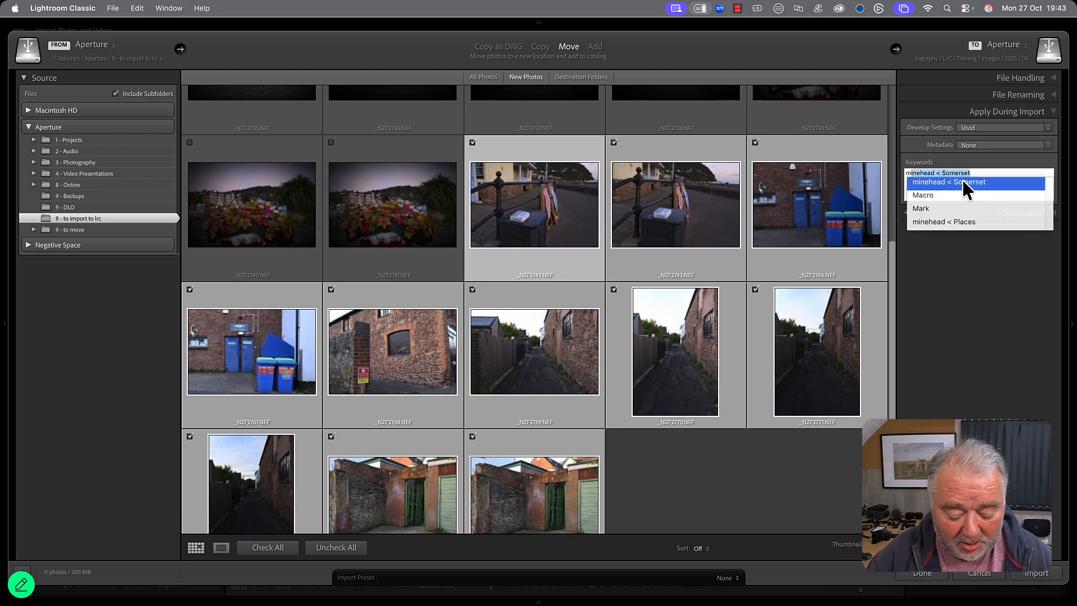
left_click(962, 182)
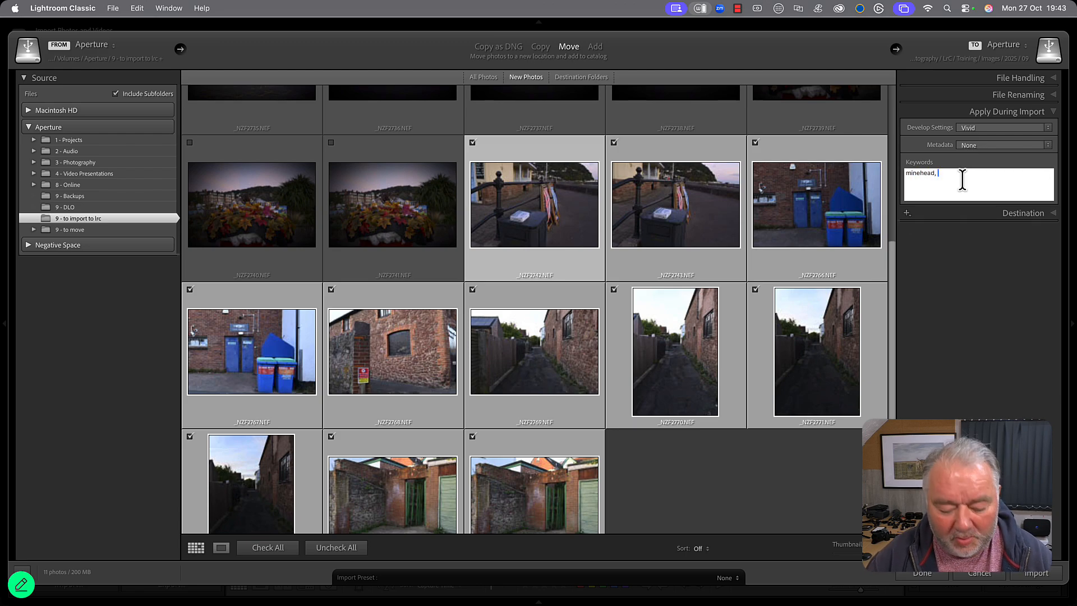
type("street")
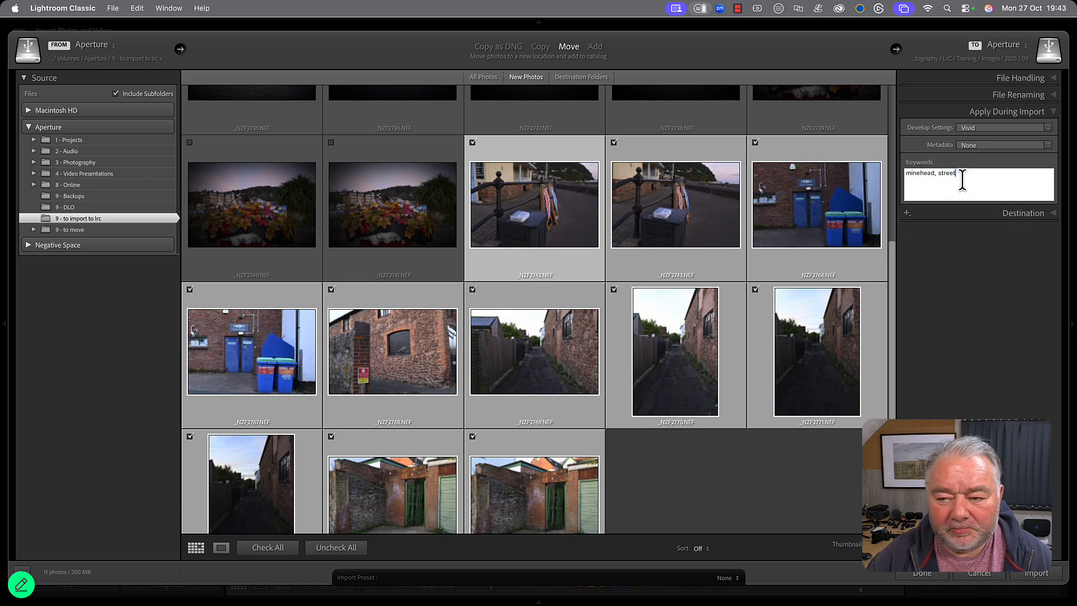
- Turn on adding the imported photos to a collection and expand the CLOUD set and its TRAINING set
left_click(963, 181)
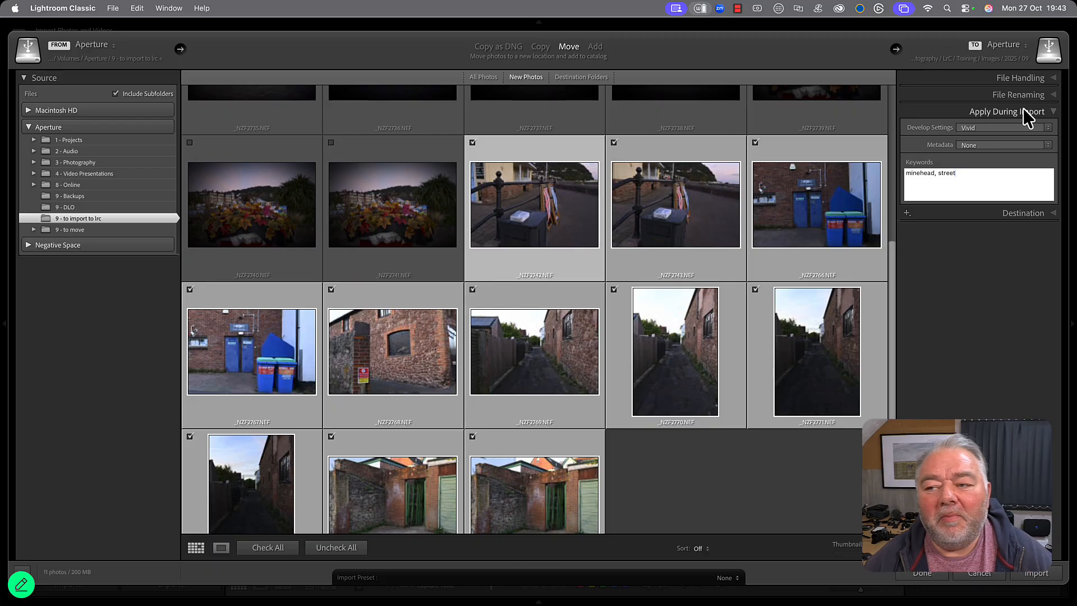
left_click(1028, 78)
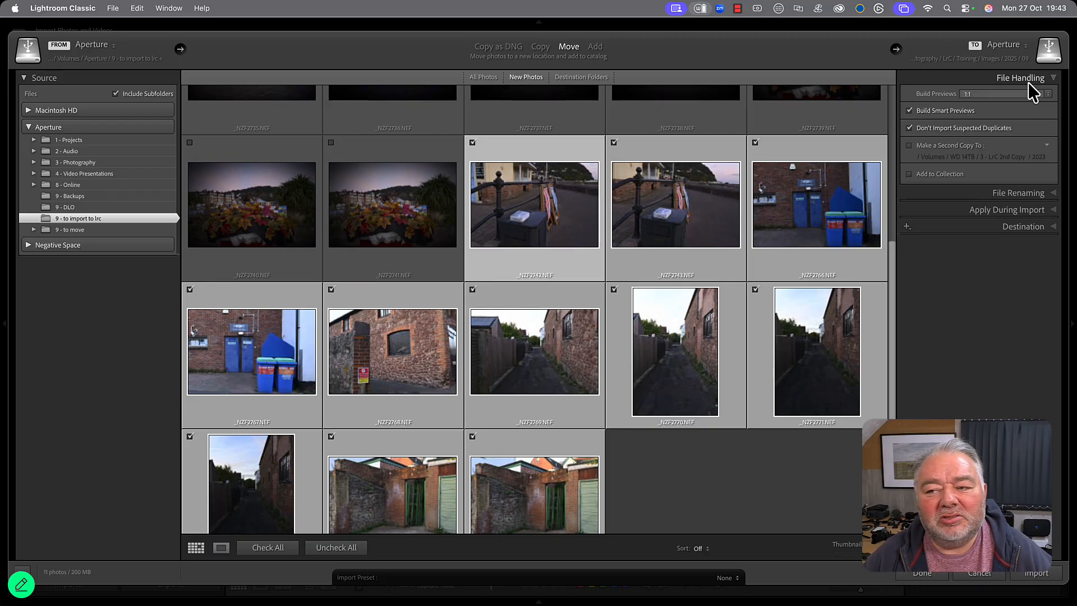
left_click(932, 177)
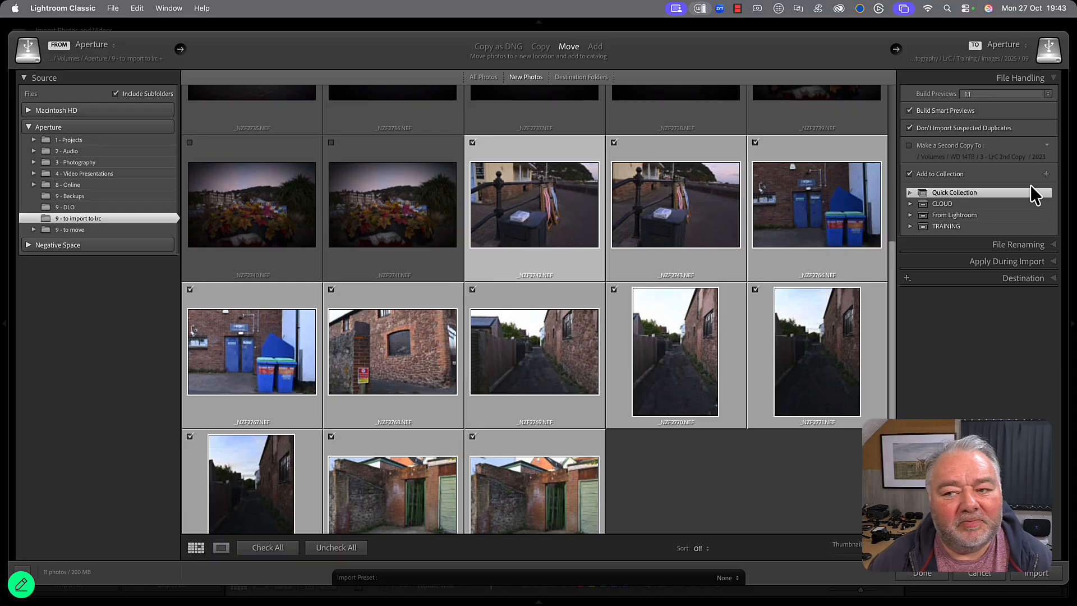
left_click(911, 205)
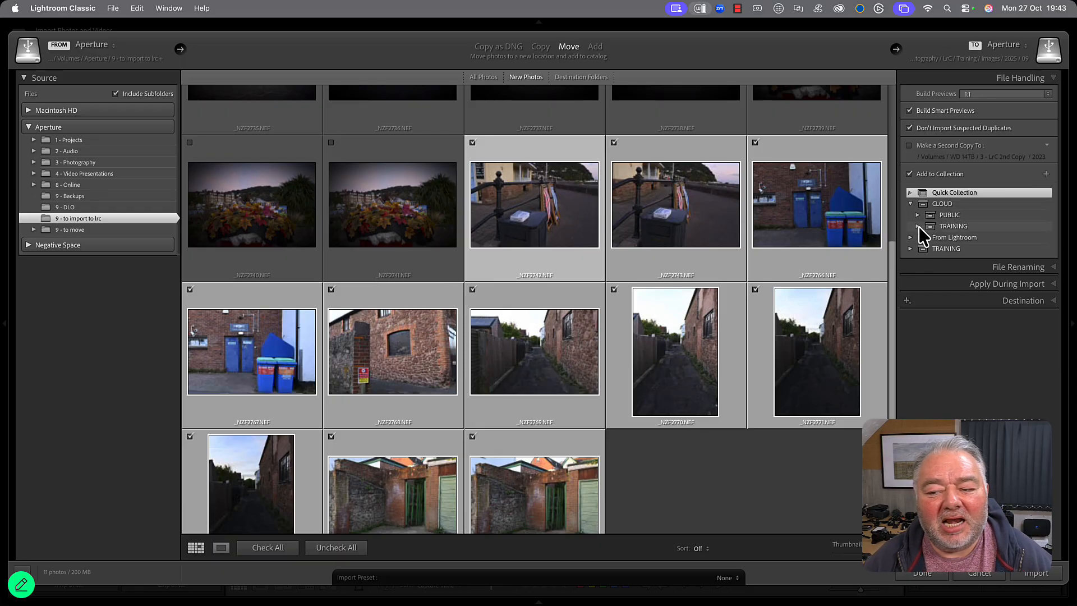
left_click(918, 226)
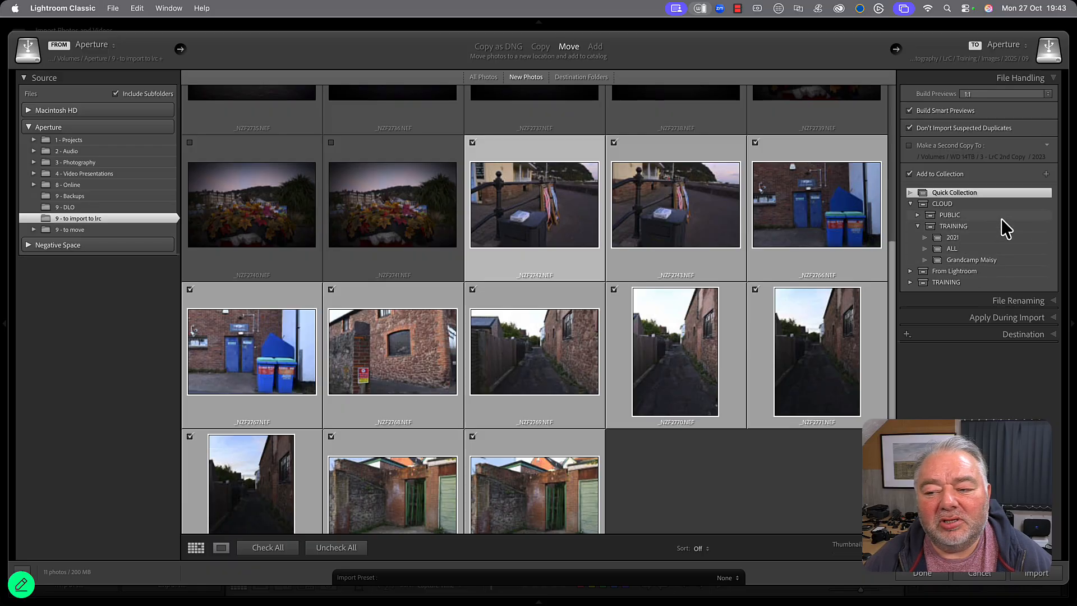
- Create a collection named "Minehead Street" for the import inside CLOUD's TRAINING set, with syncing to Lightroom on
left_click(1046, 174)
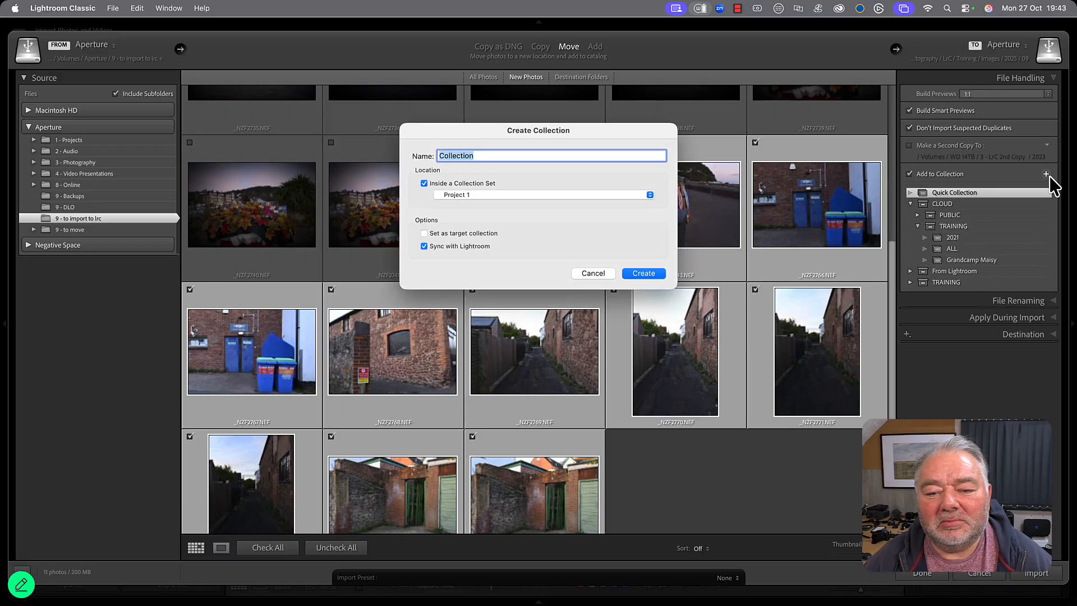
left_click(539, 195)
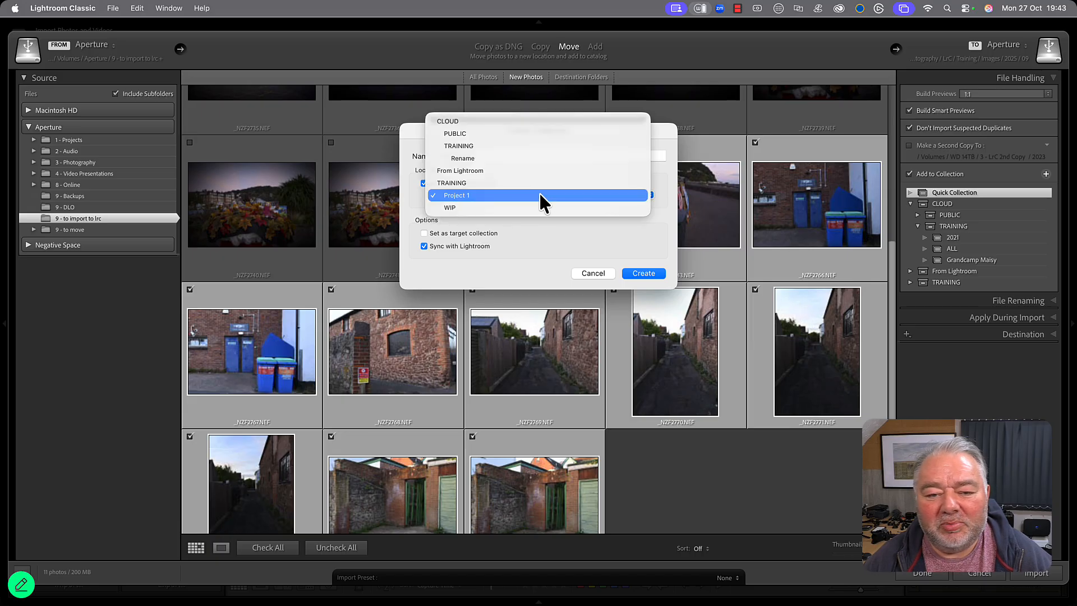
left_click(479, 145)
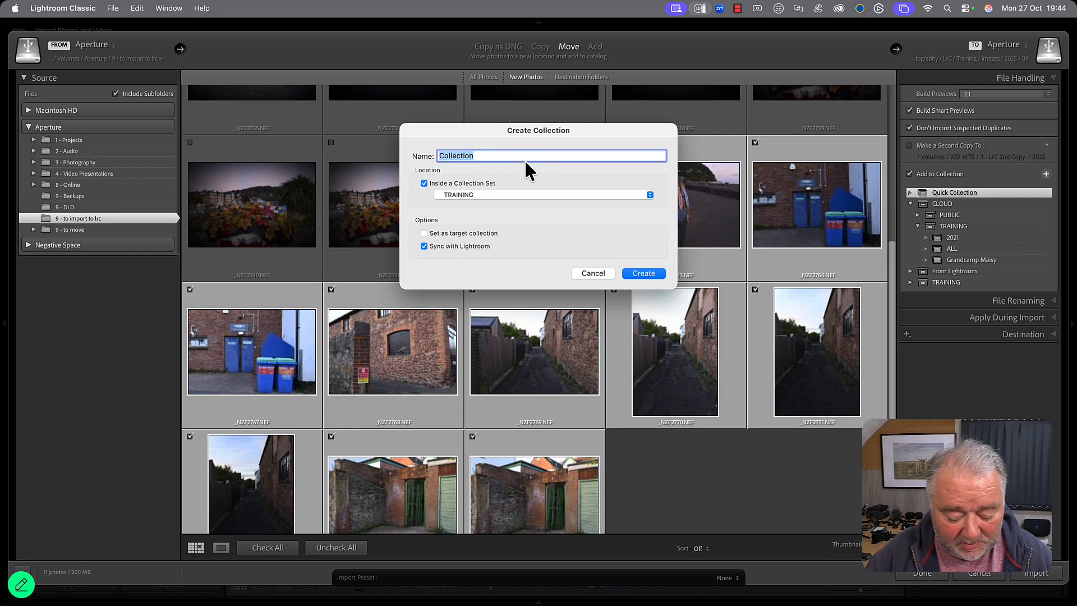
type("Minehe")
key("BackSpace")
type("ead Street")
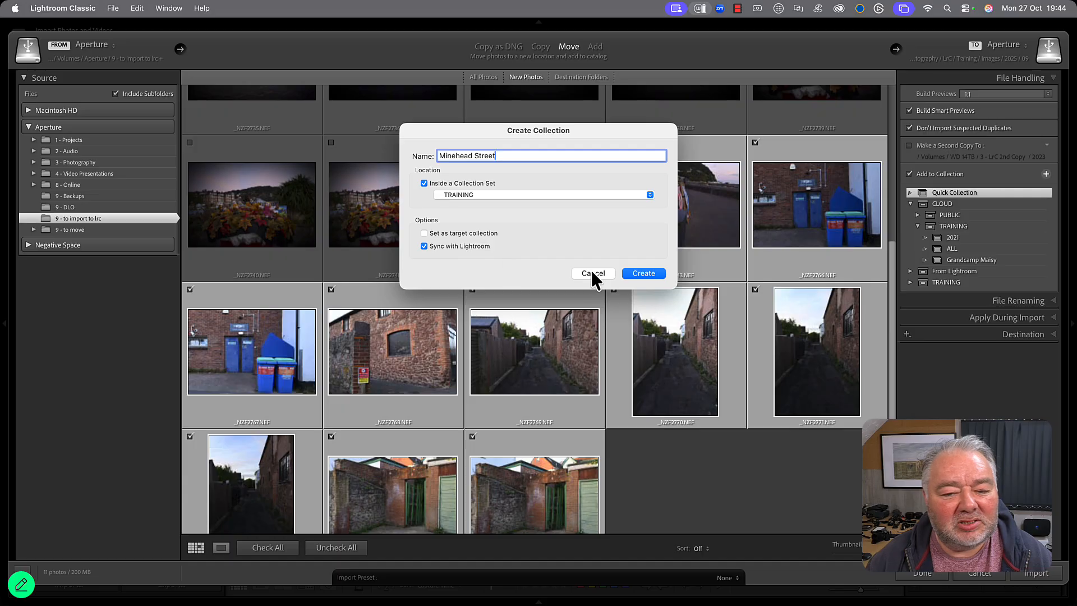
left_click(643, 273)
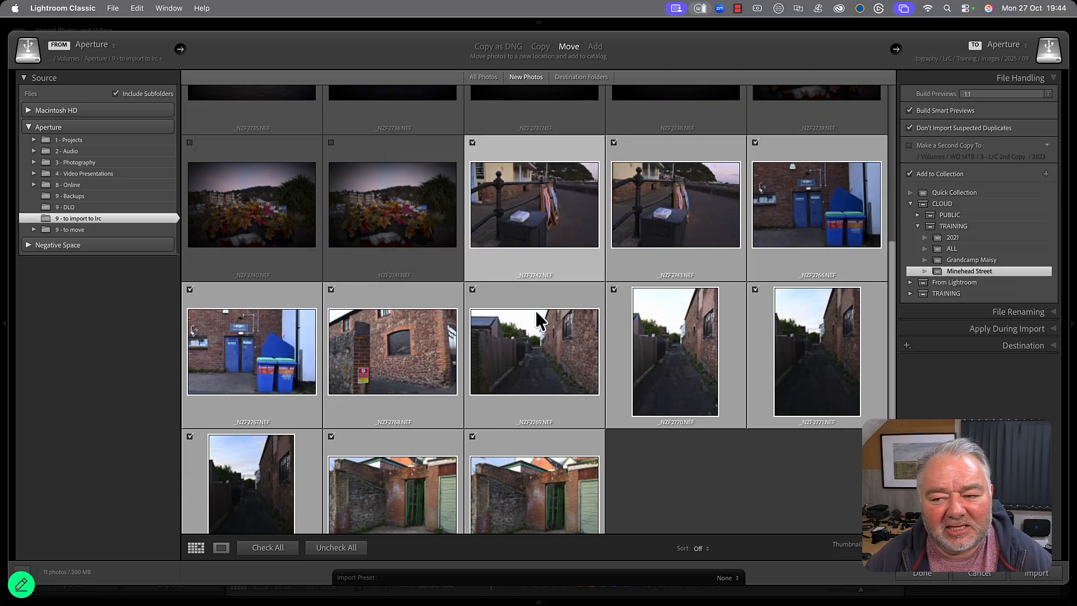
- Import the checked photos and look through the Minehead Street collection in CLOUD's TRAINING set
left_click(1039, 347)
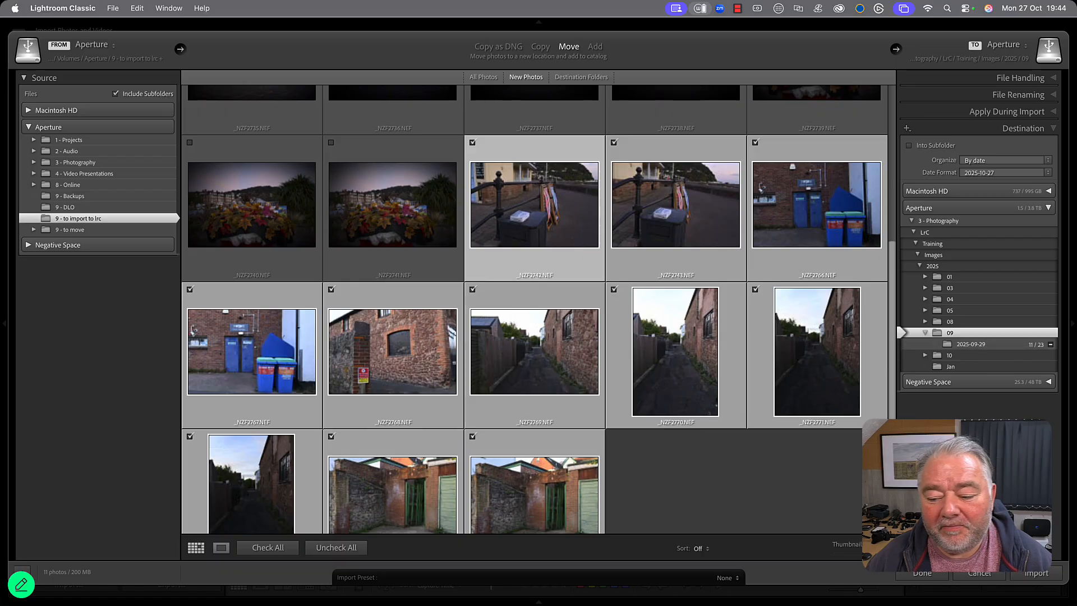
left_click(1036, 573)
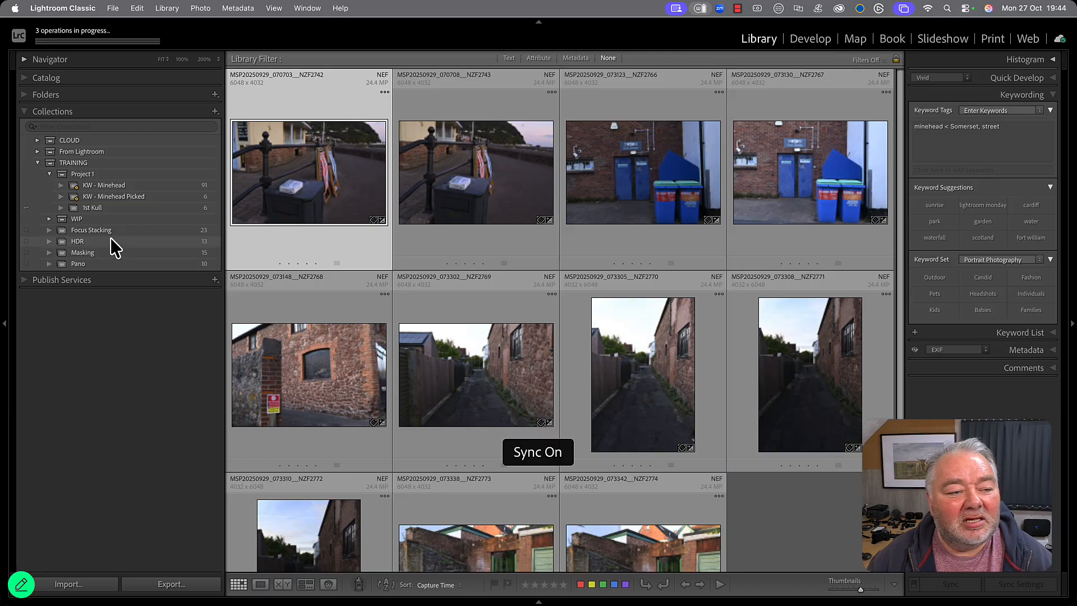
left_click(37, 141)
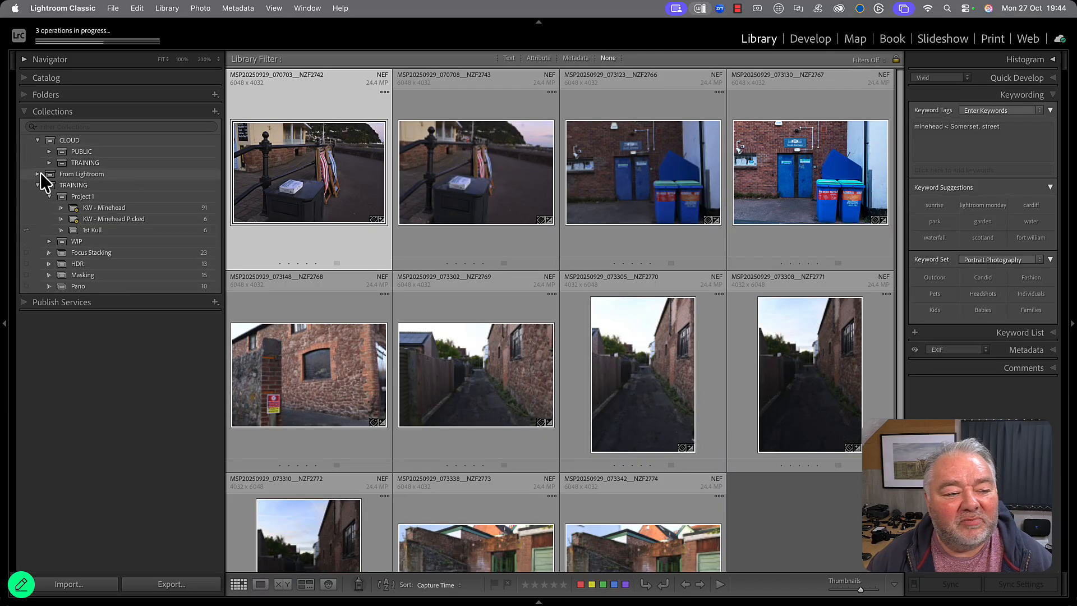
left_click(48, 163)
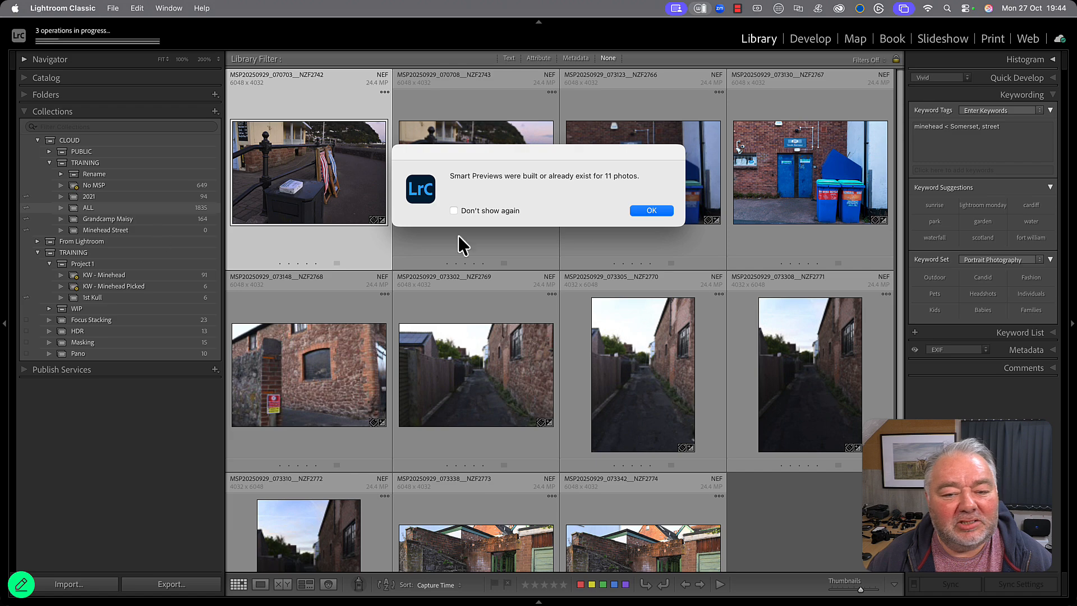
left_click(641, 214)
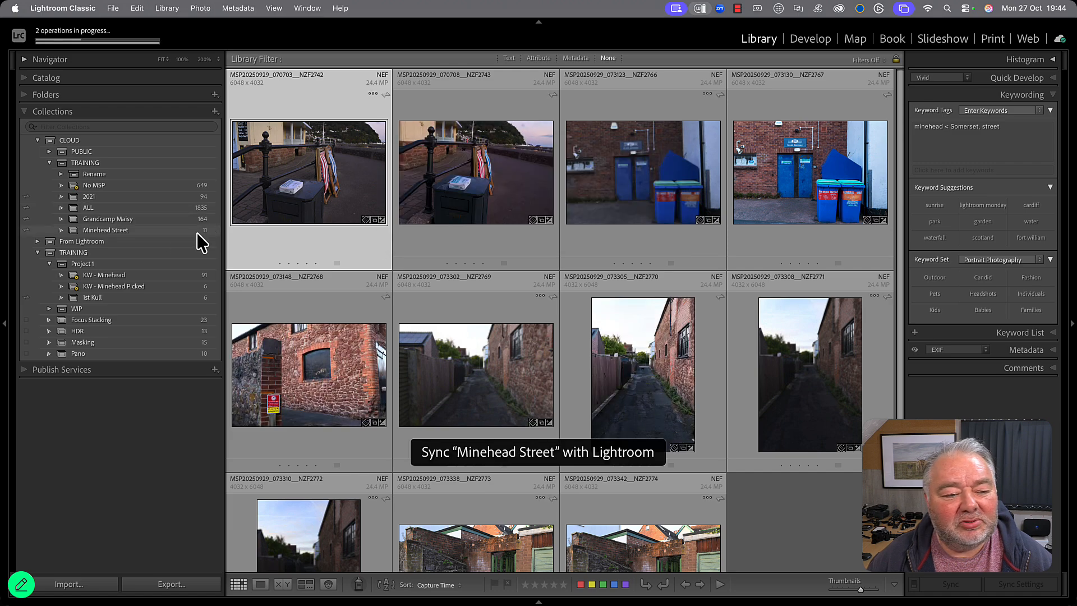
key("j")
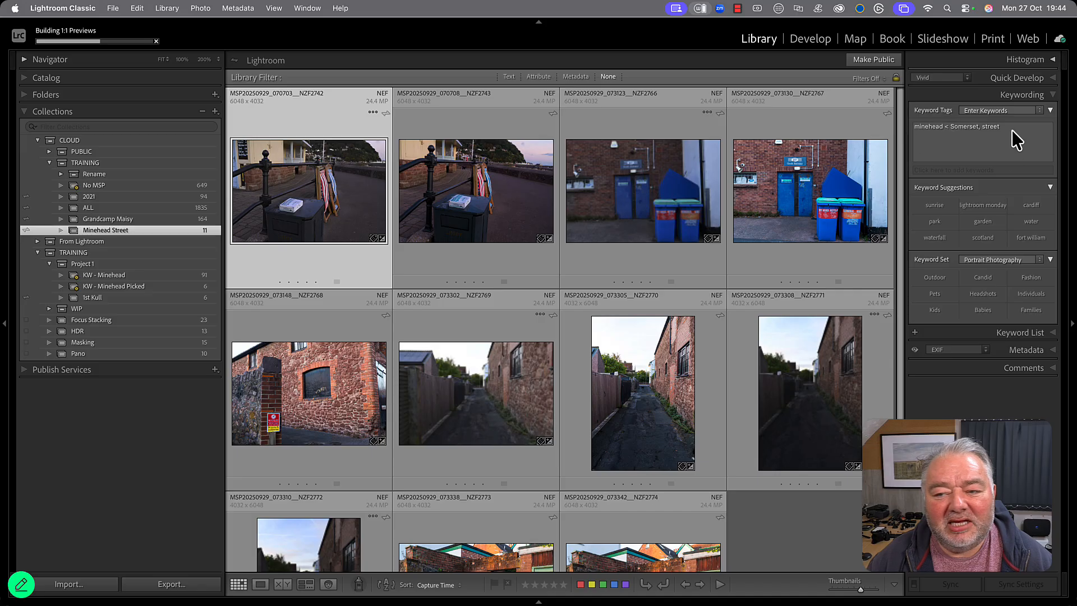
scroll(446, 207, "down", 5)
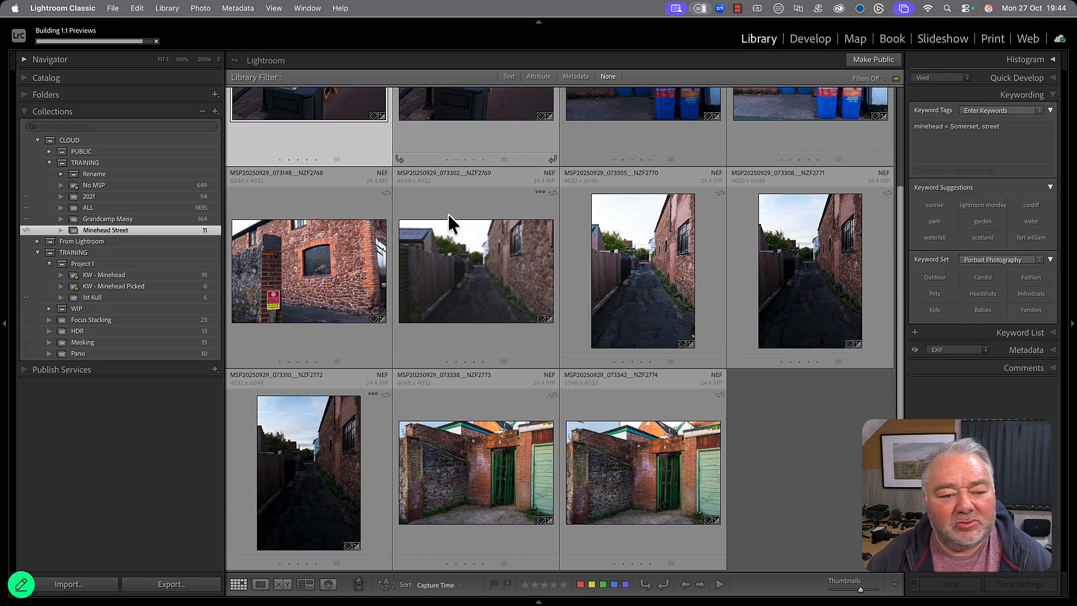
- Switch to the cloud-based Lightroom desktop app, collapse the LrC folder, and view the Minehead Street and Minehead albums
mouse_move(339, 598)
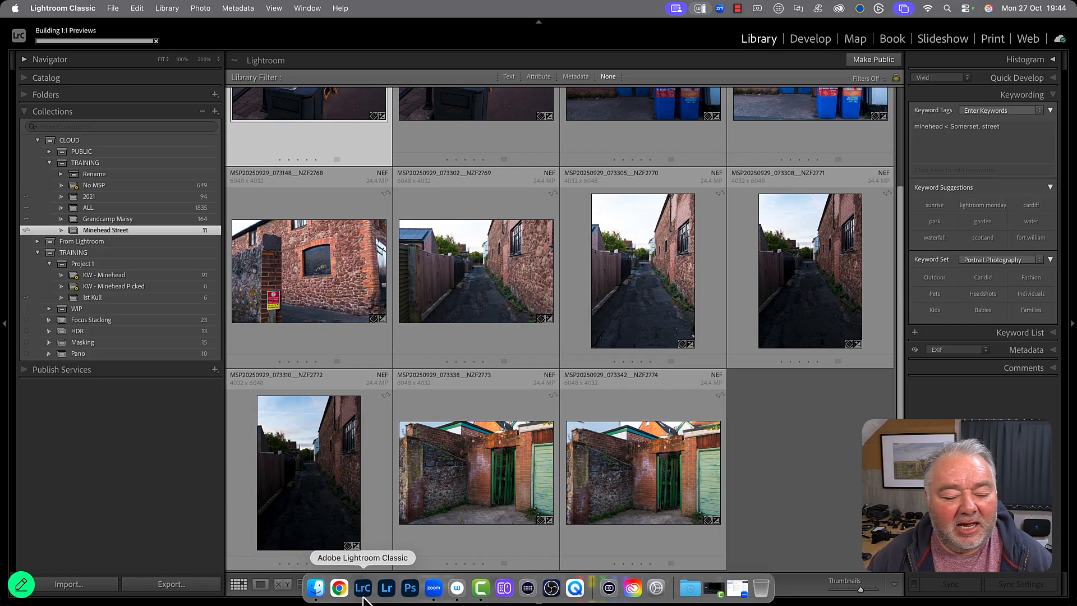
left_click(384, 594)
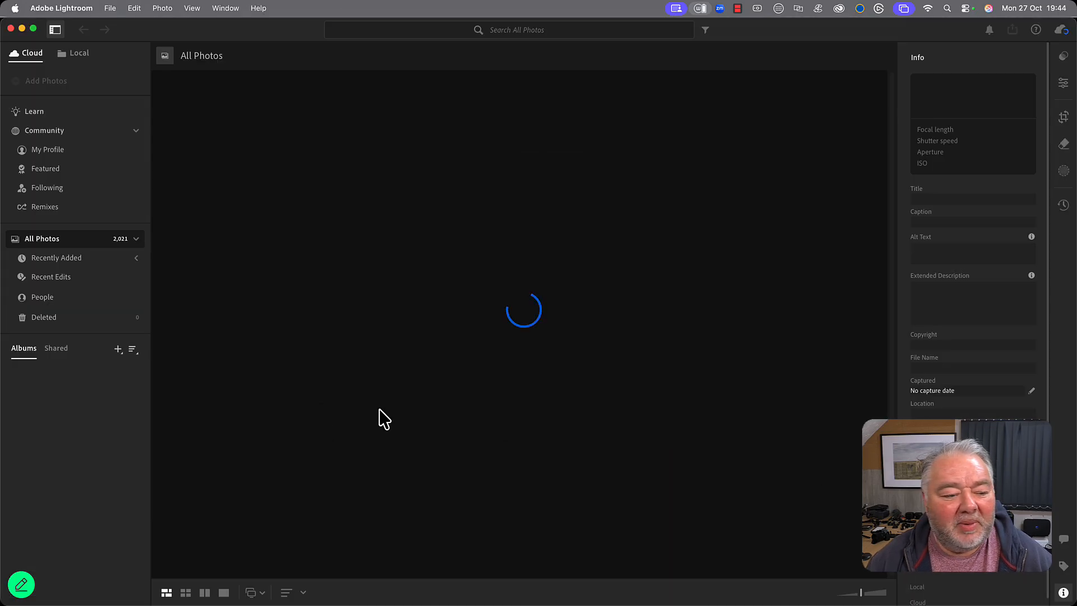
left_click(595, 337)
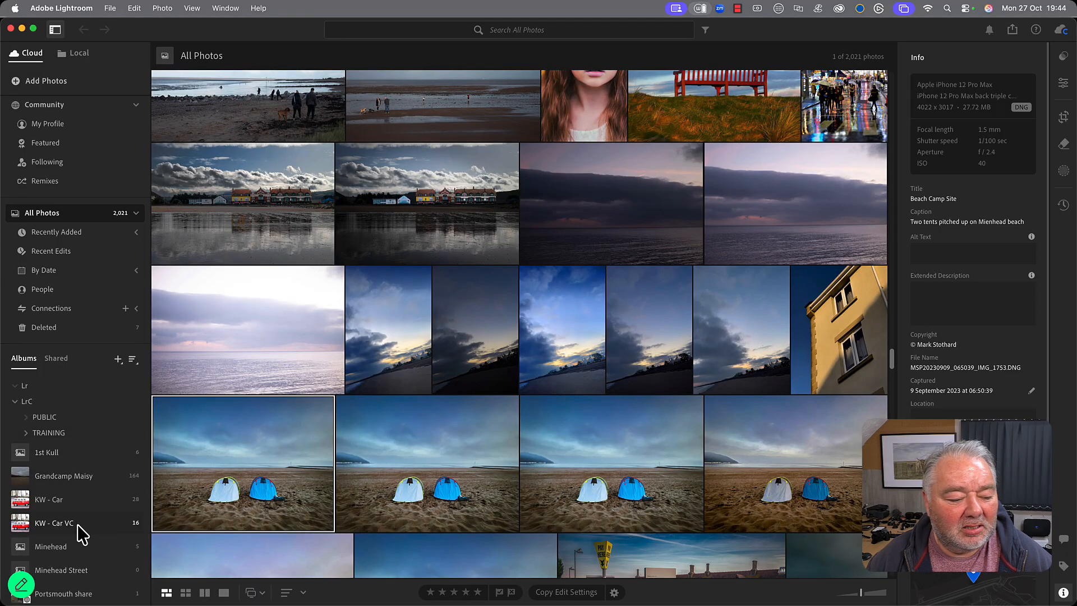
left_click(14, 401)
left_click(82, 565)
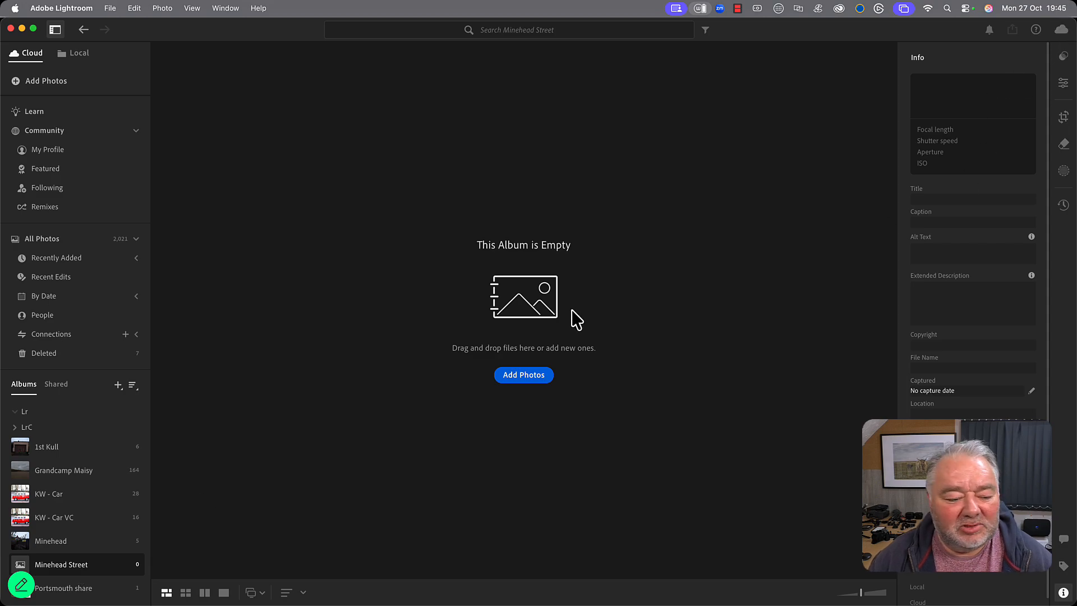
left_click(100, 548)
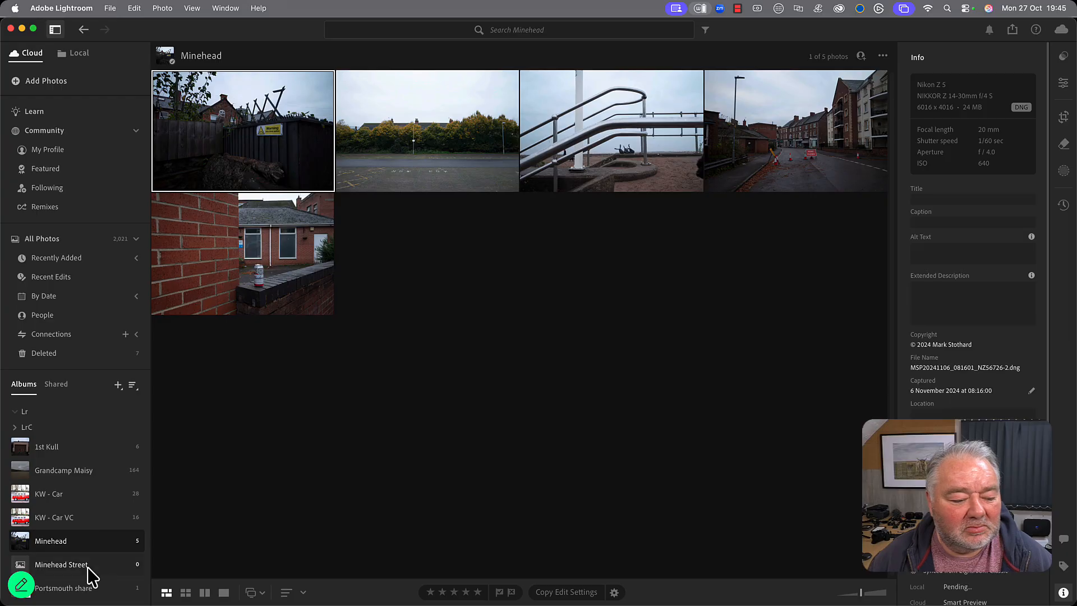
left_click(88, 565)
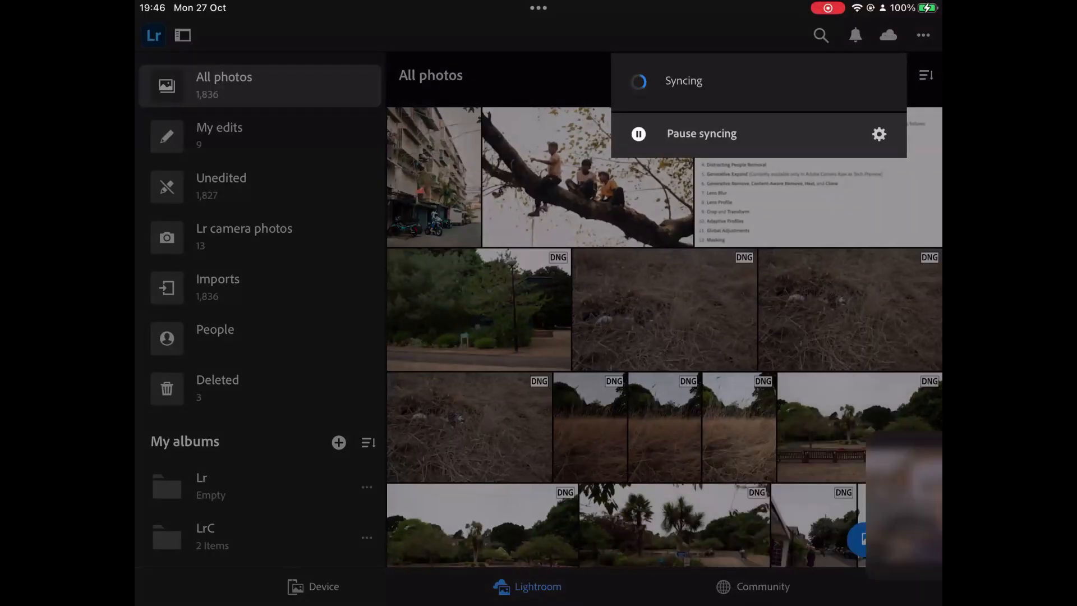
- In Lightroom on the iPad, look through All photos and check the cloud sync status
left_click(708, 369)
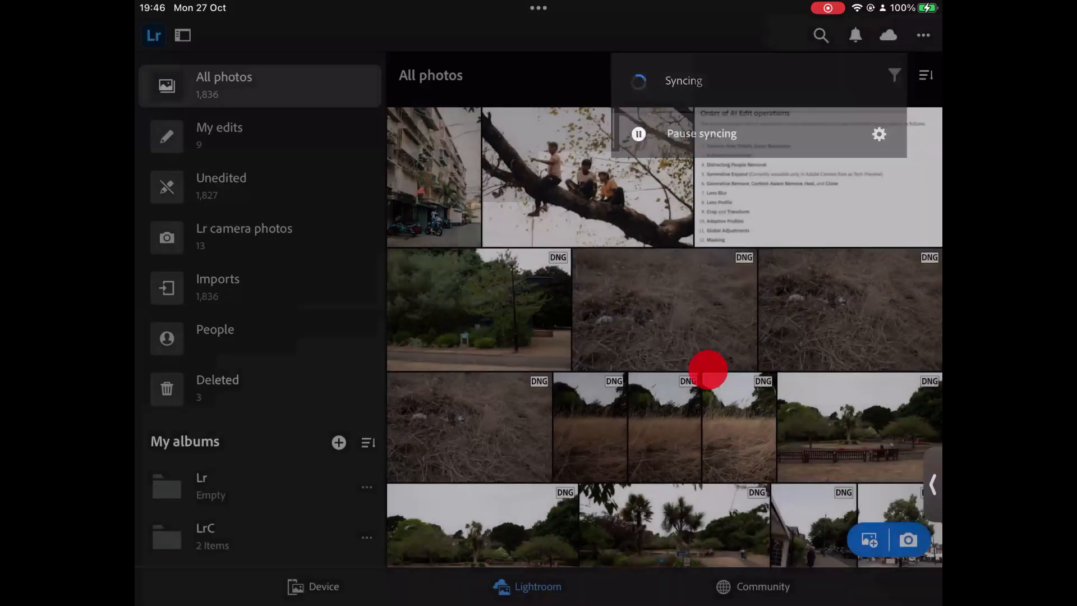
scroll(664, 331, "down", 5)
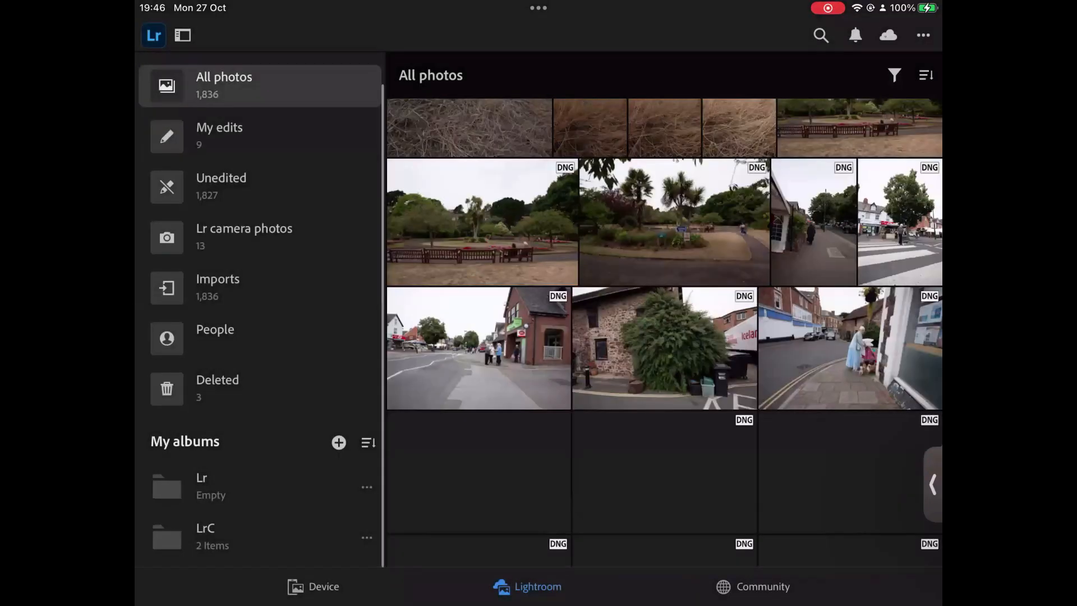
scroll(278, 414, "down", 2)
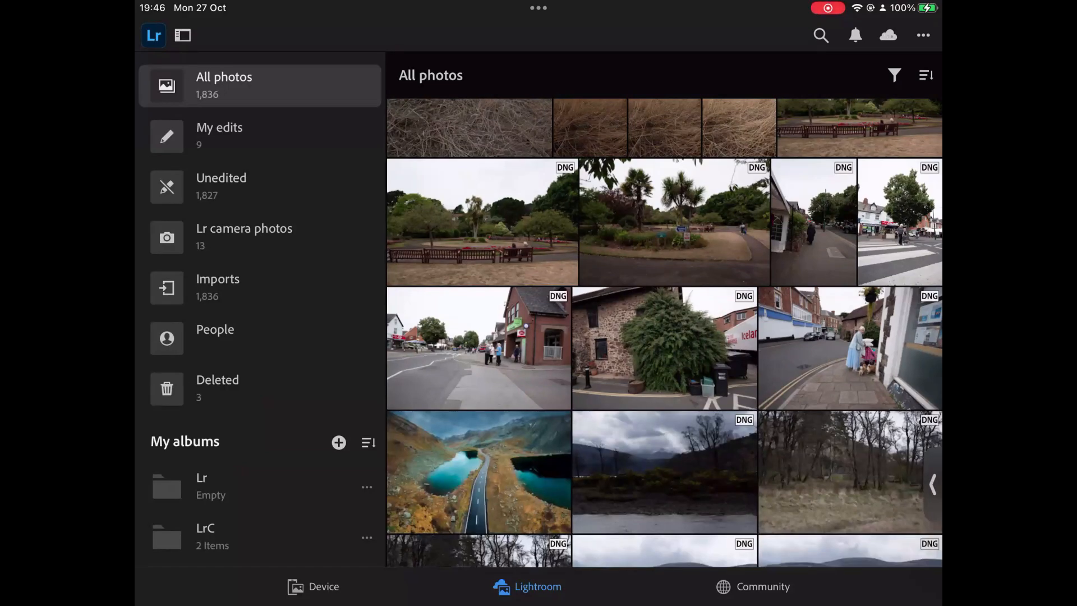
left_click(539, 506)
scroll(539, 505, "down", 13)
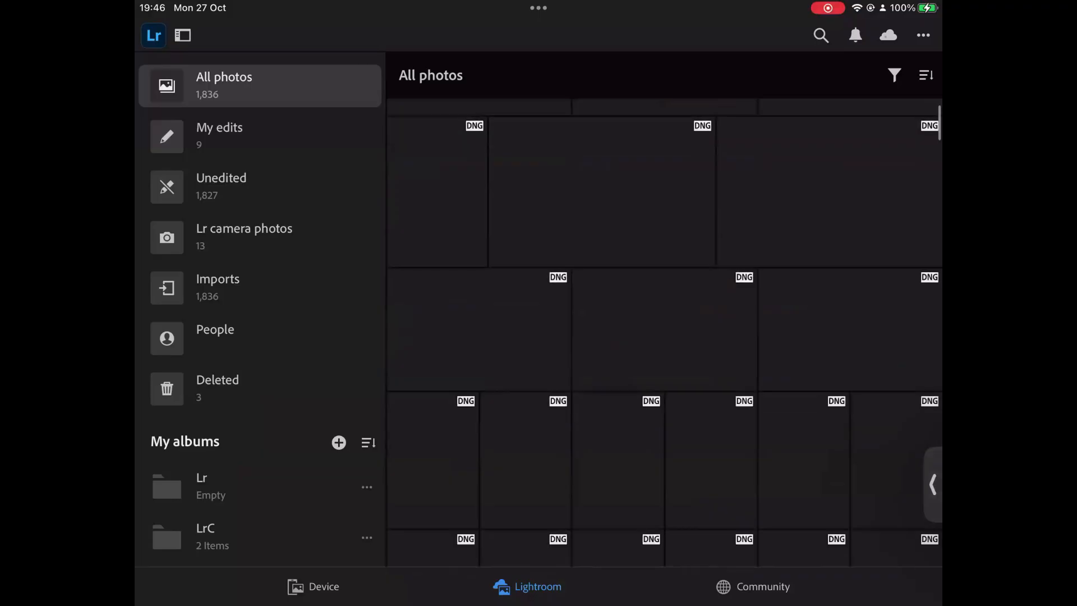
scroll(664, 359, "down", 5)
scroll(260, 336, "down", 1)
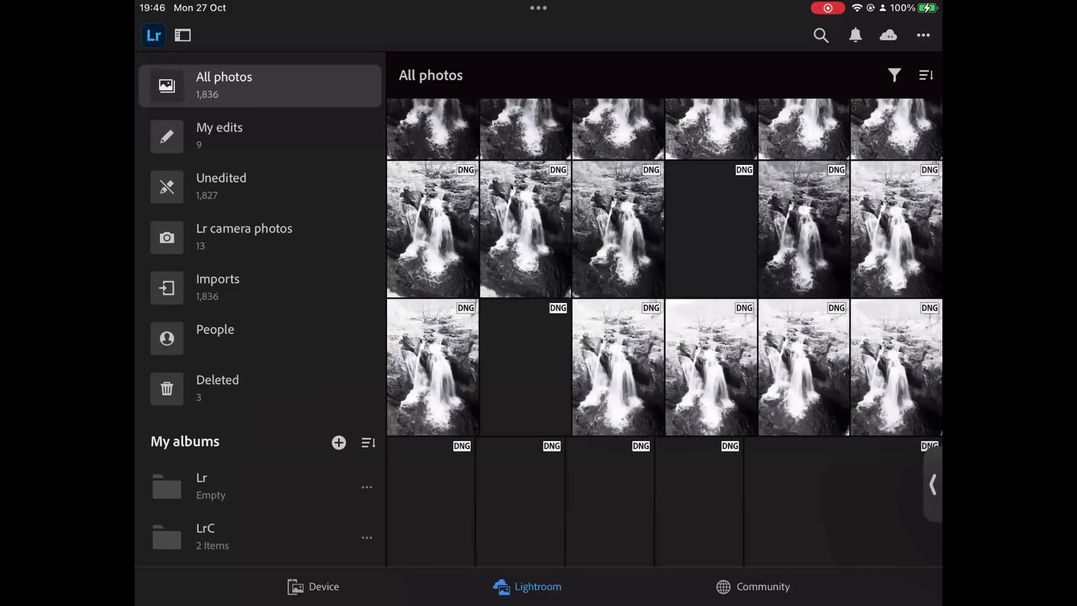
scroll(664, 359, "down", 8)
left_click(889, 35)
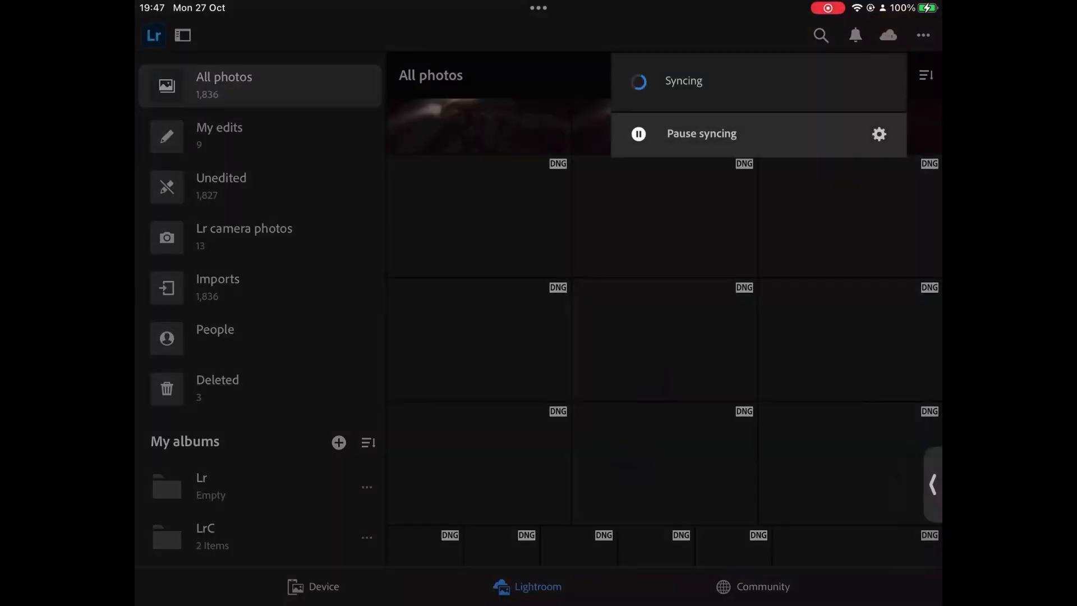
left_click(265, 535)
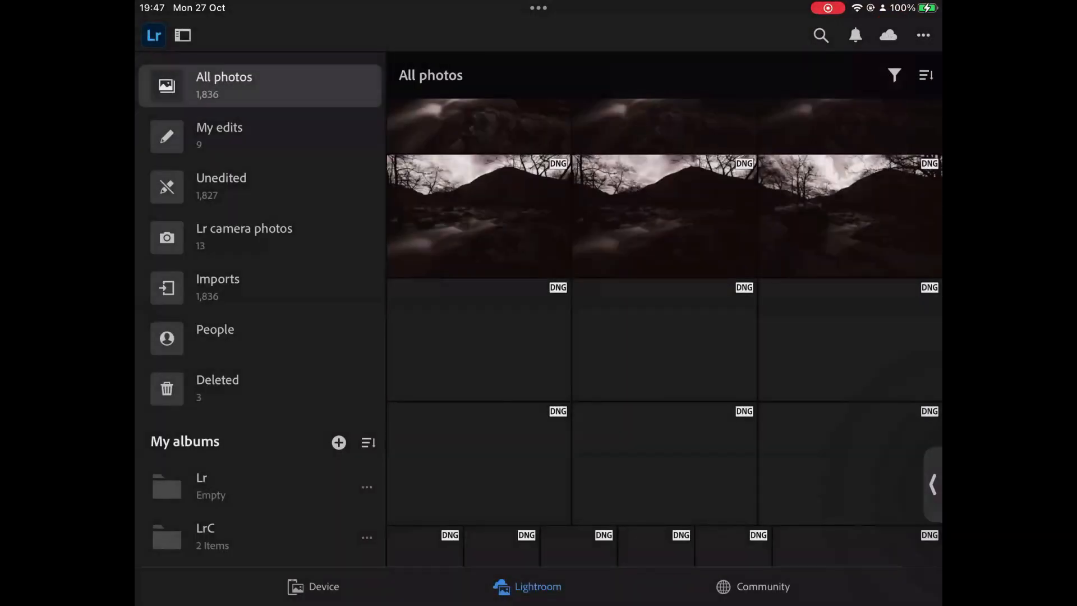
- Look inside the LrC folder's TRAINING folder, then go back and look through My albums for Minehead Street
left_click(265, 536)
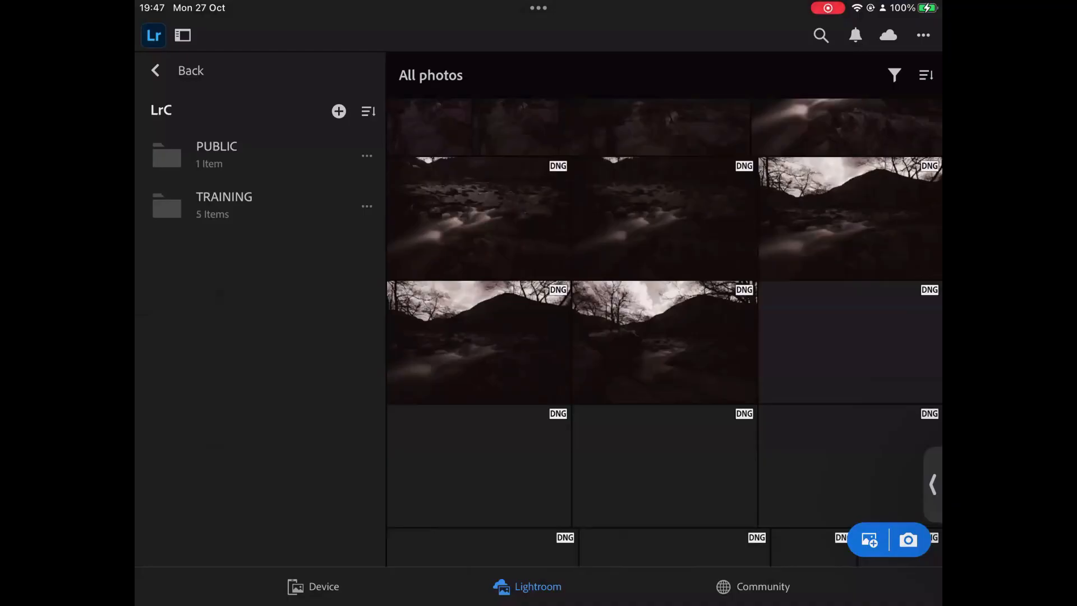
left_click(216, 197)
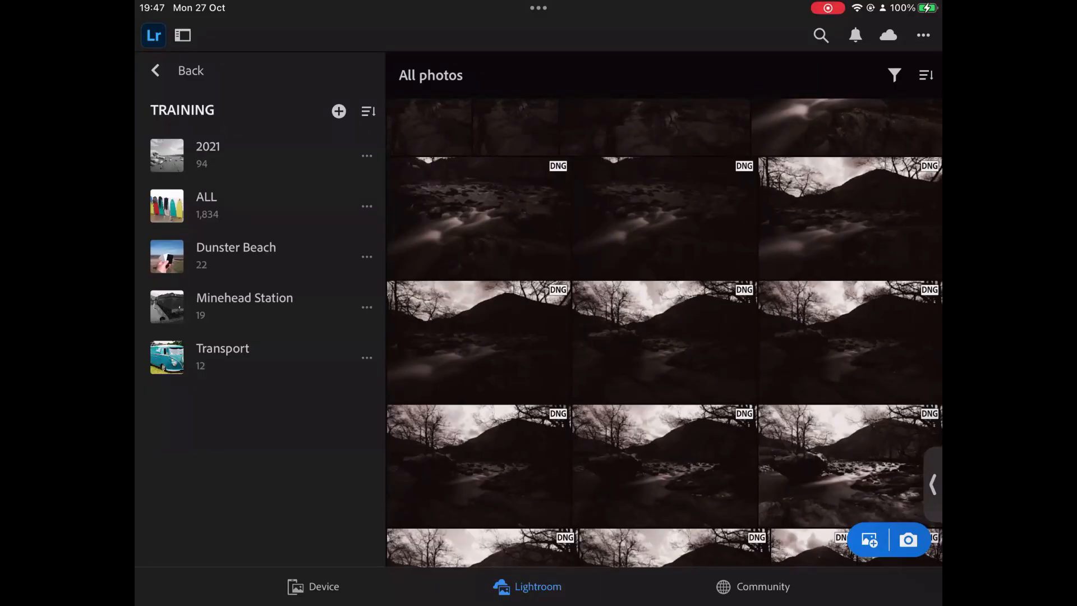
left_click(155, 71)
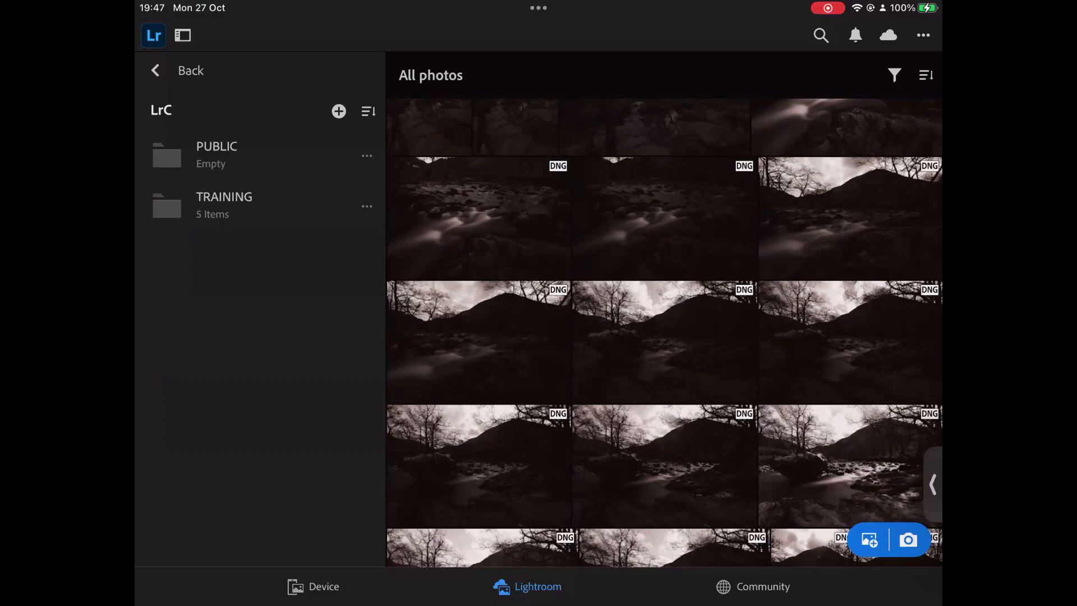
left_click(156, 70)
scroll(259, 309, "down", 3)
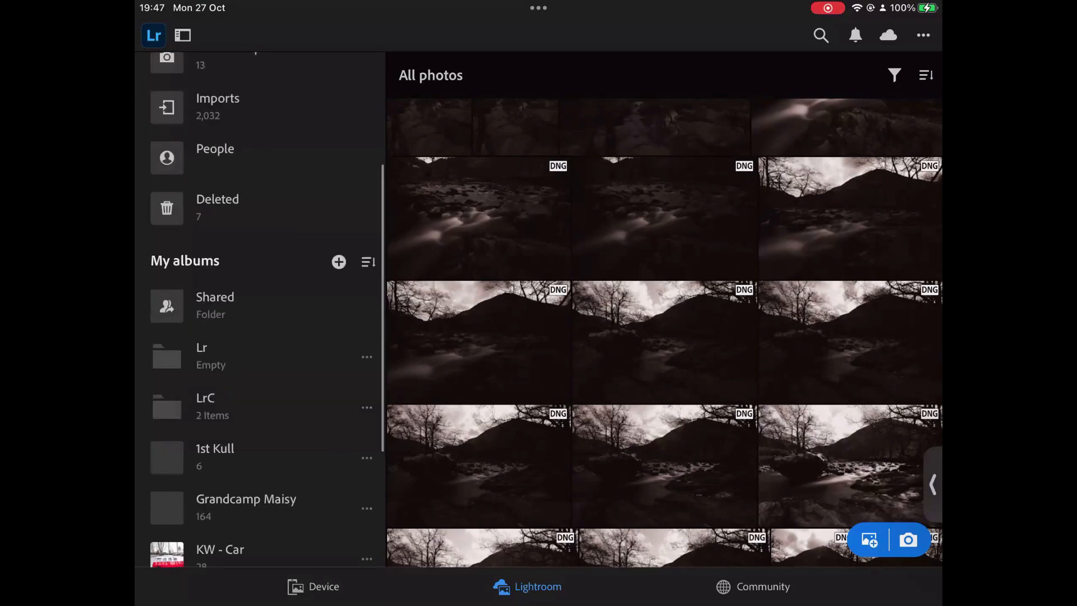
scroll(260, 309, "down", 3)
scroll(259, 309, "down", 1)
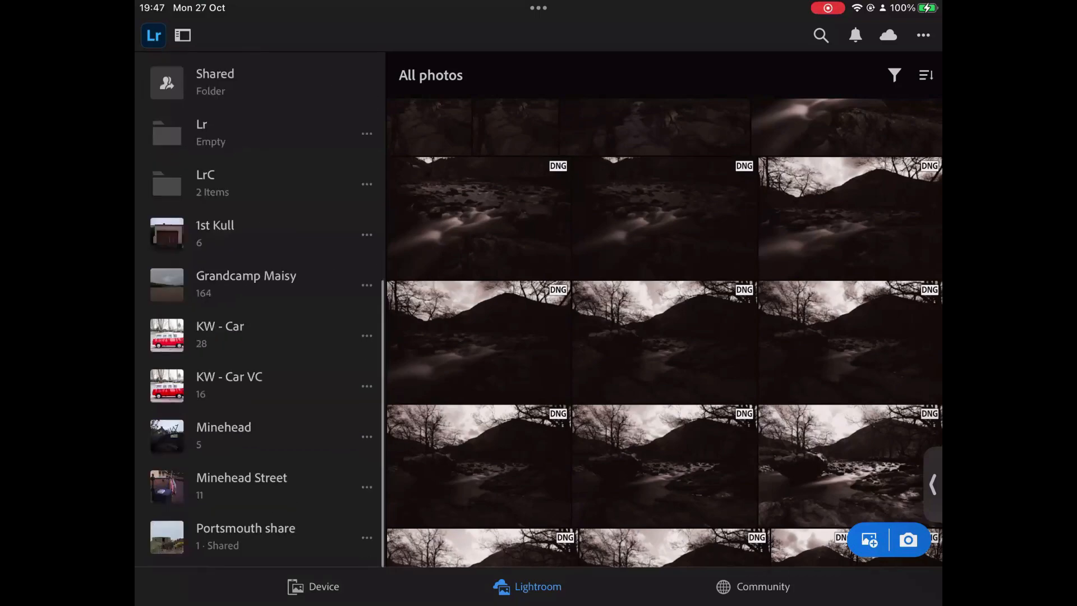
- View the photos in the Minehead Street album
left_click(258, 486)
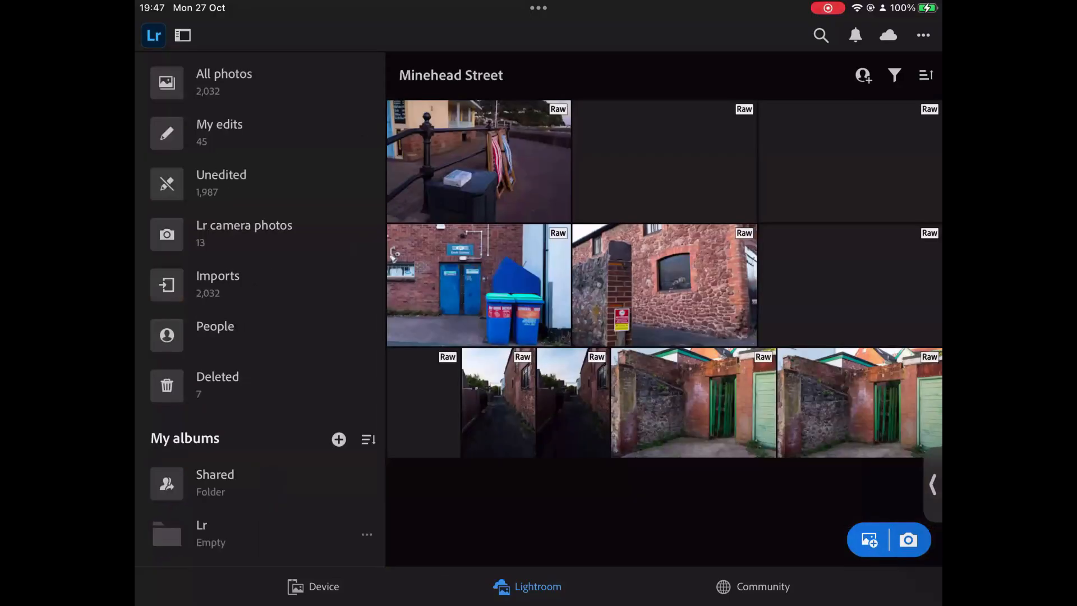
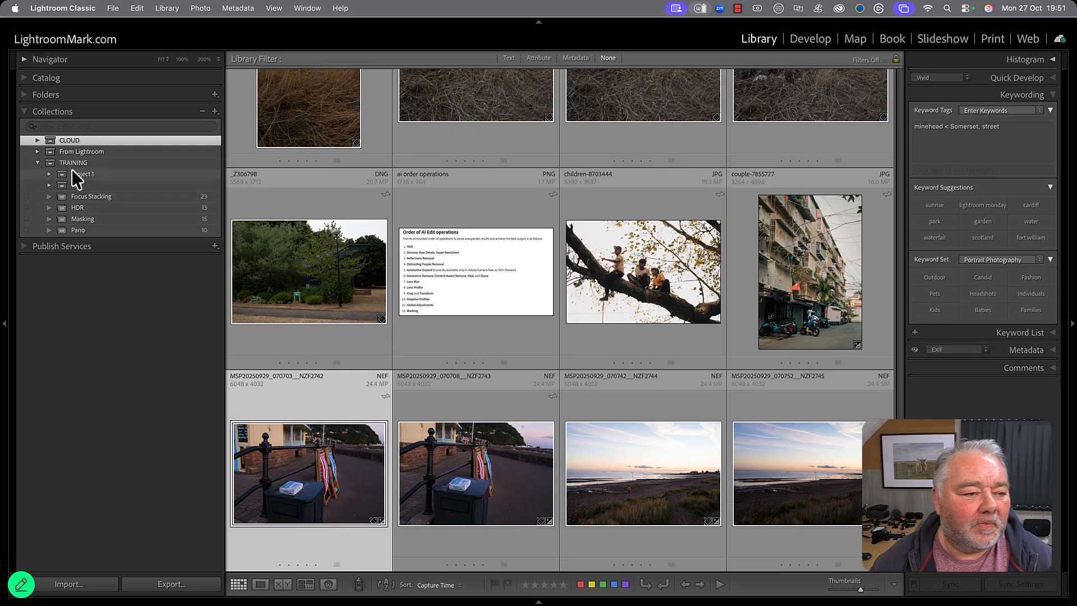
- Switch to Lightroom Classic and create a collection set named Search inside the TRAINING set
left_click(87, 164)
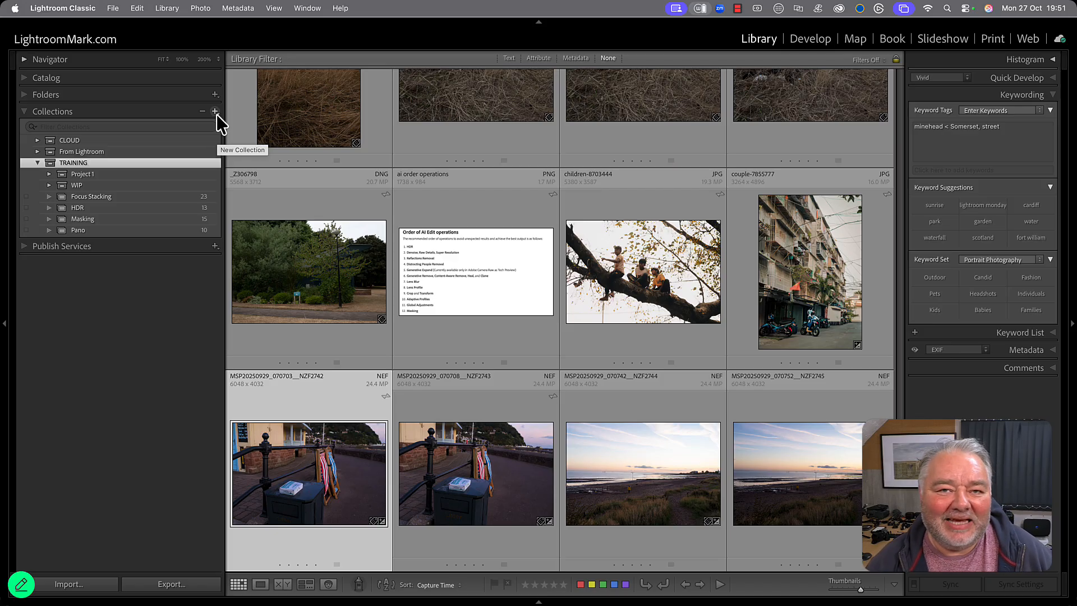
left_click(216, 114)
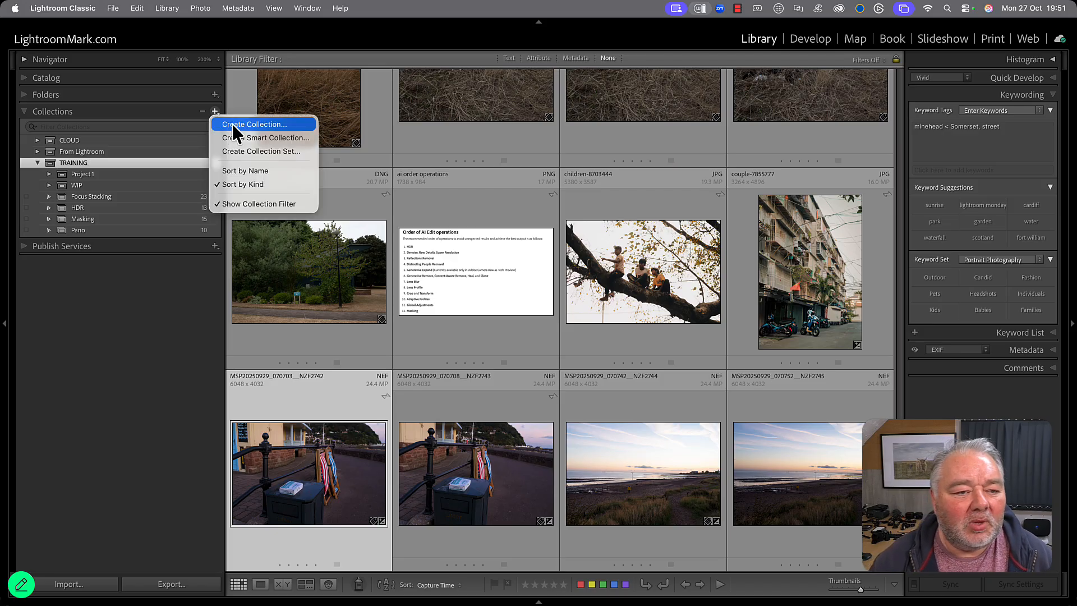
left_click(275, 151)
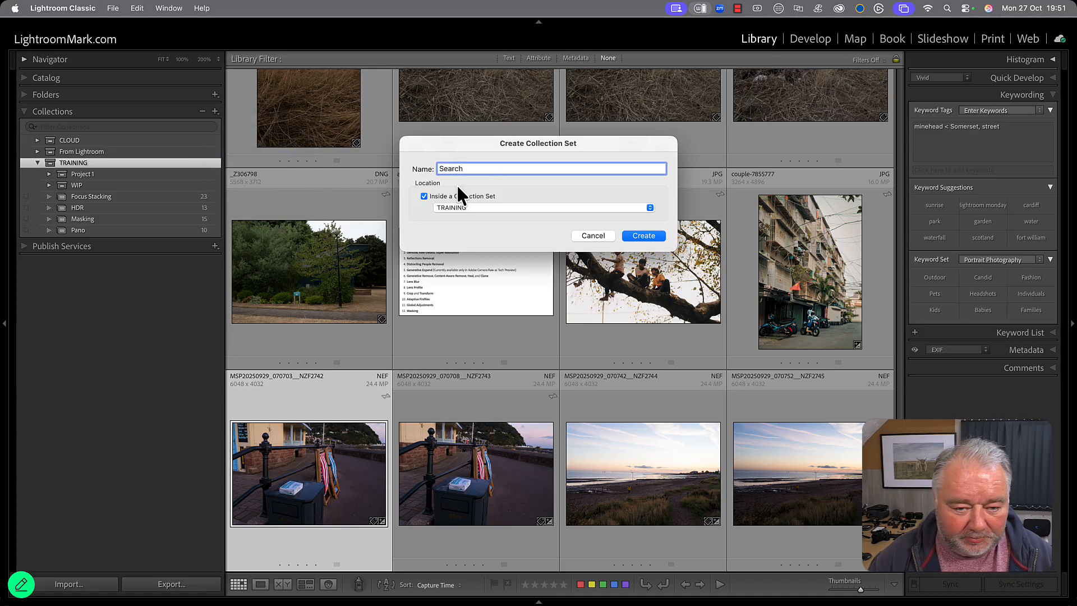
key("Return")
- Start a smart collection inside the Search set and name it KW - Are Nil
left_click(134, 187)
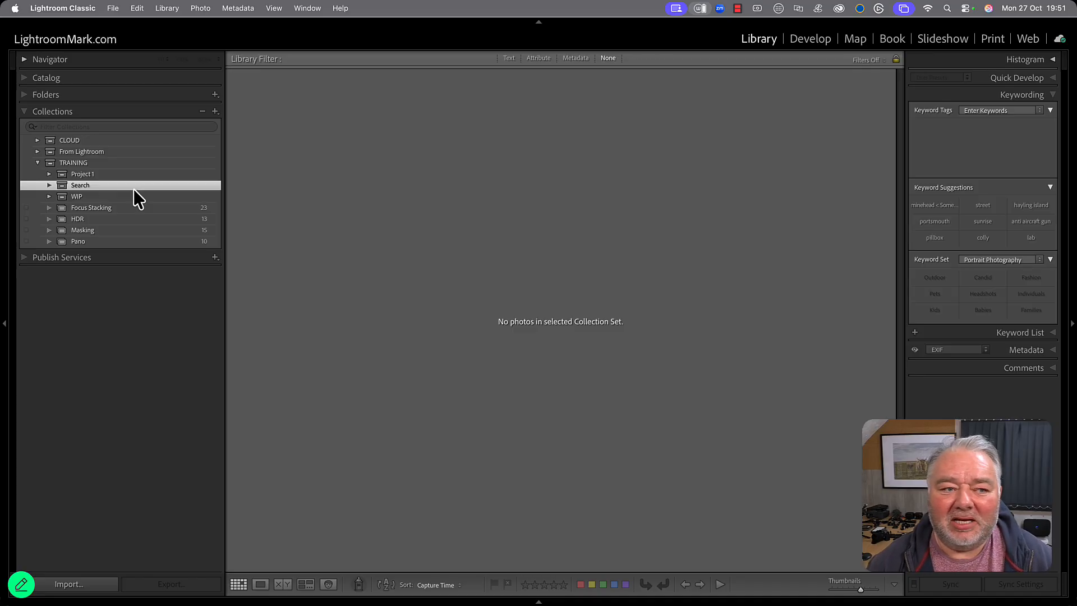
left_click(216, 114)
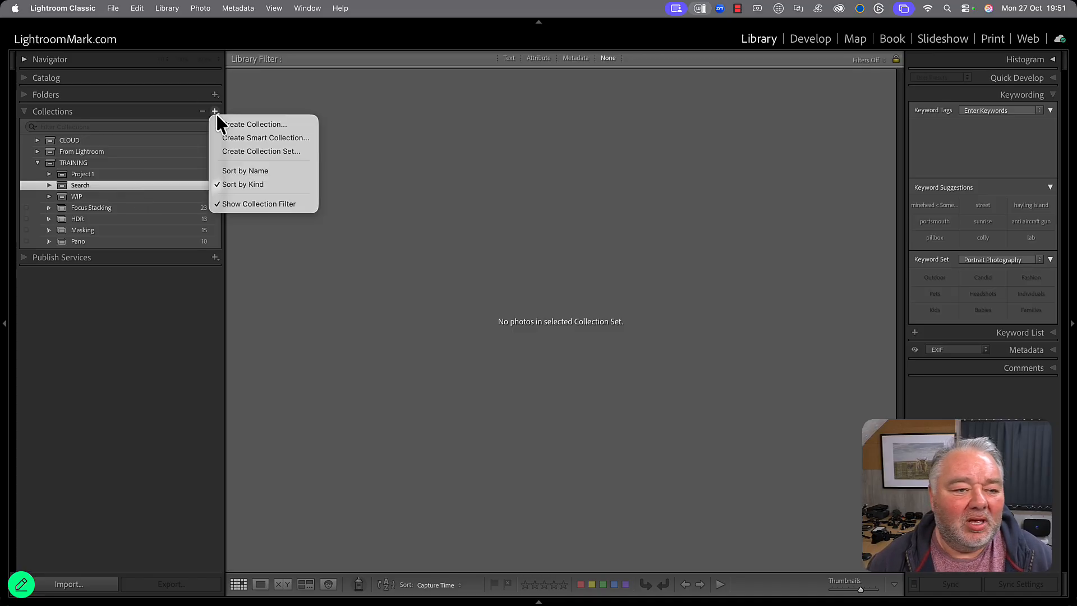
left_click(277, 137)
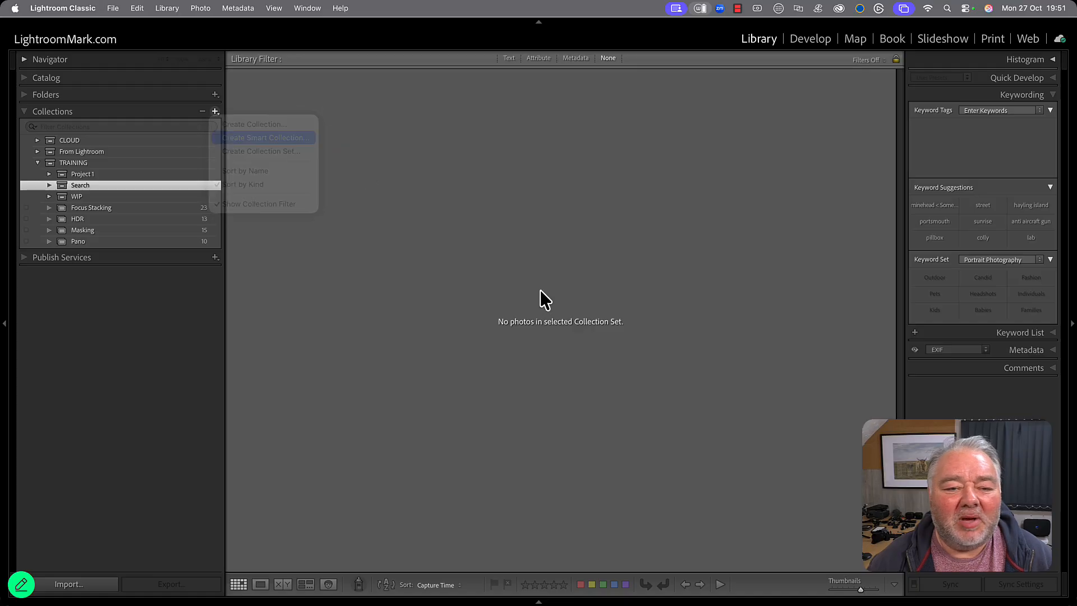
type("K")
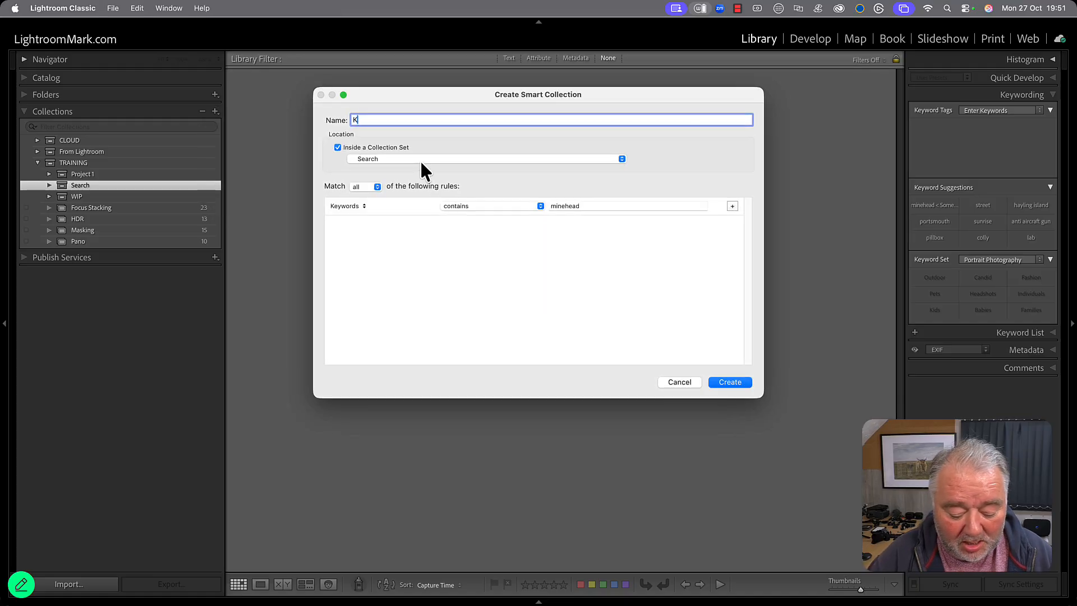
type("W -")
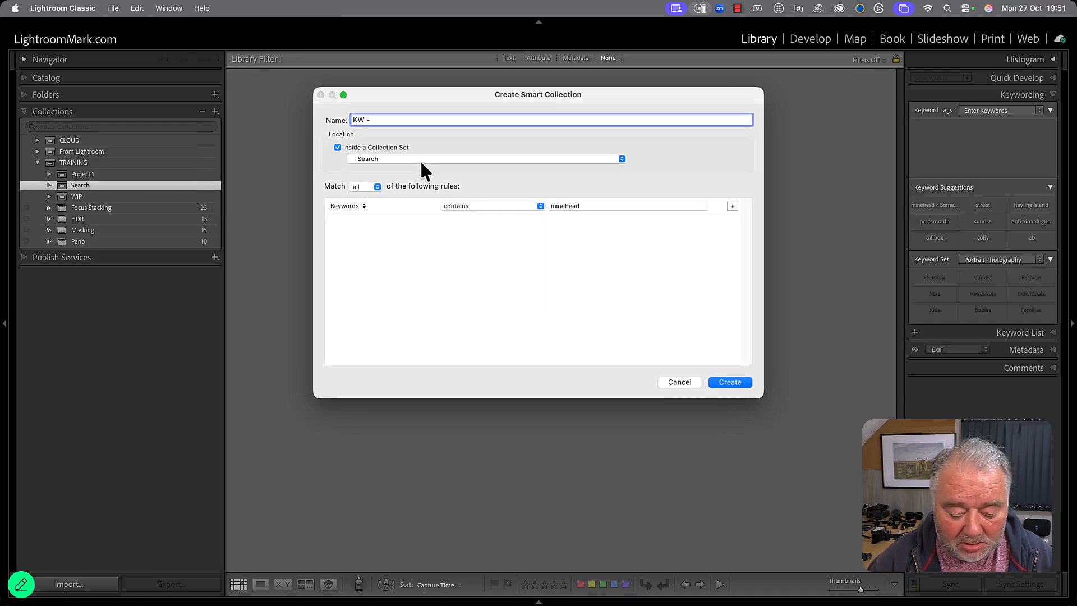
type(" Are Nil")
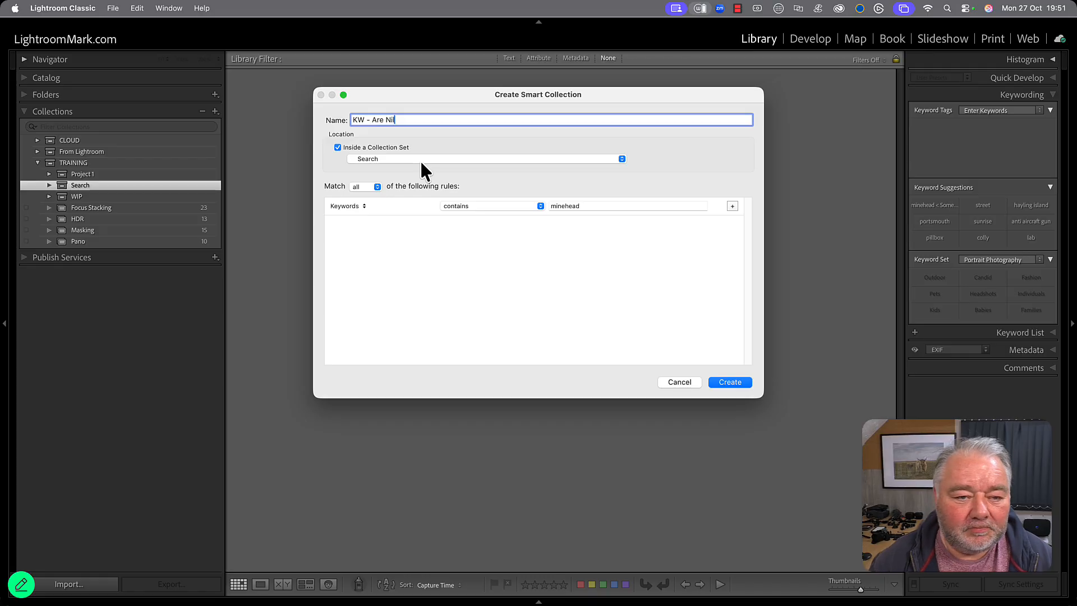
- Set the smart collection's rule to keywords that are empty, clearing the minehead value, and create the collection
left_click(487, 207)
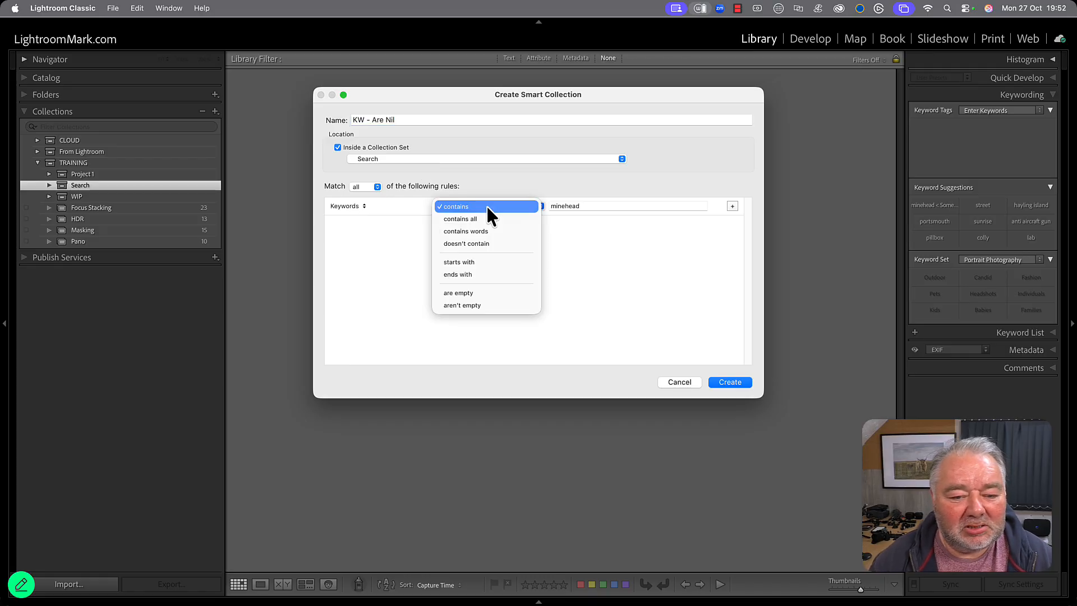
left_click(504, 291)
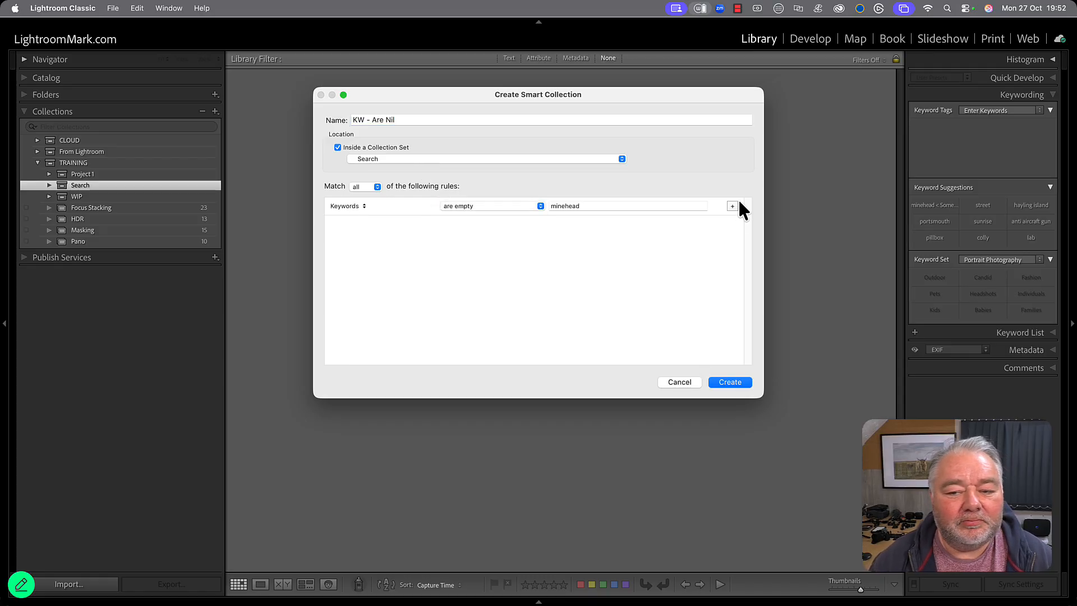
double_click(690, 206)
key("BackSpace")
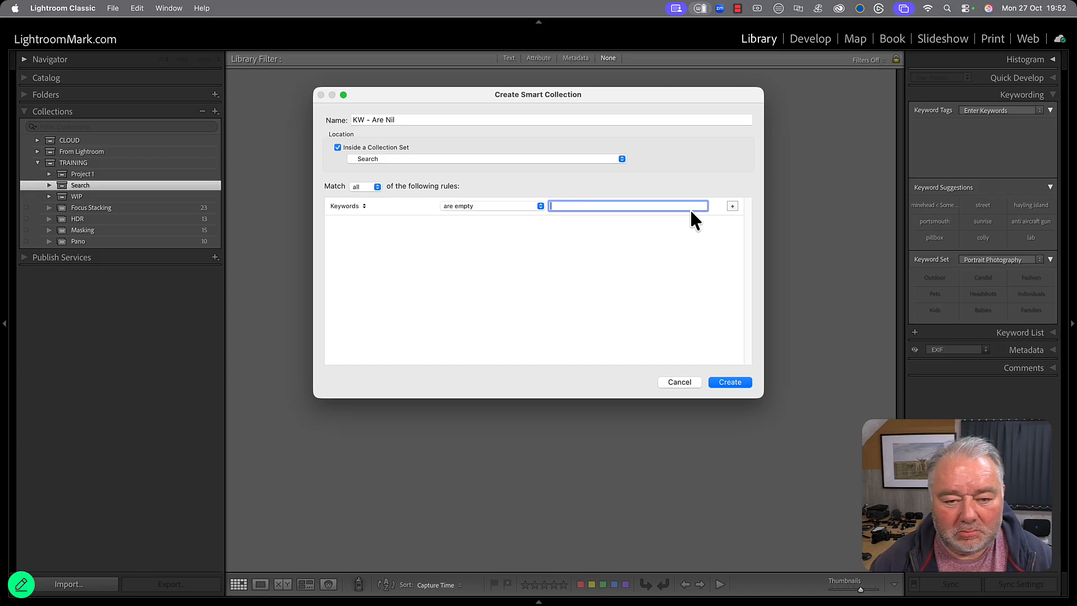
left_click(612, 310)
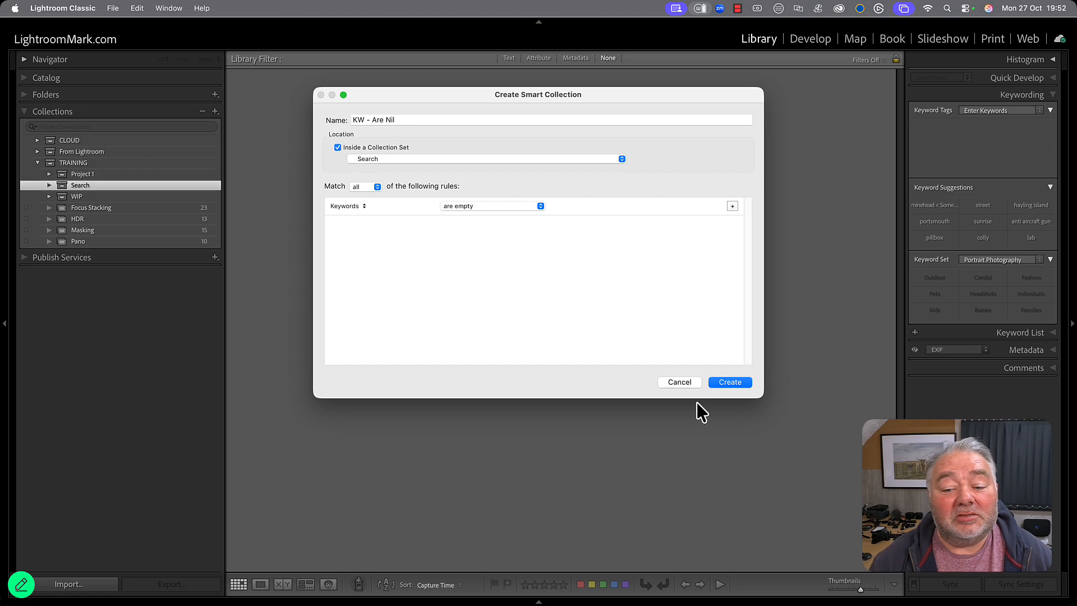
left_click(721, 384)
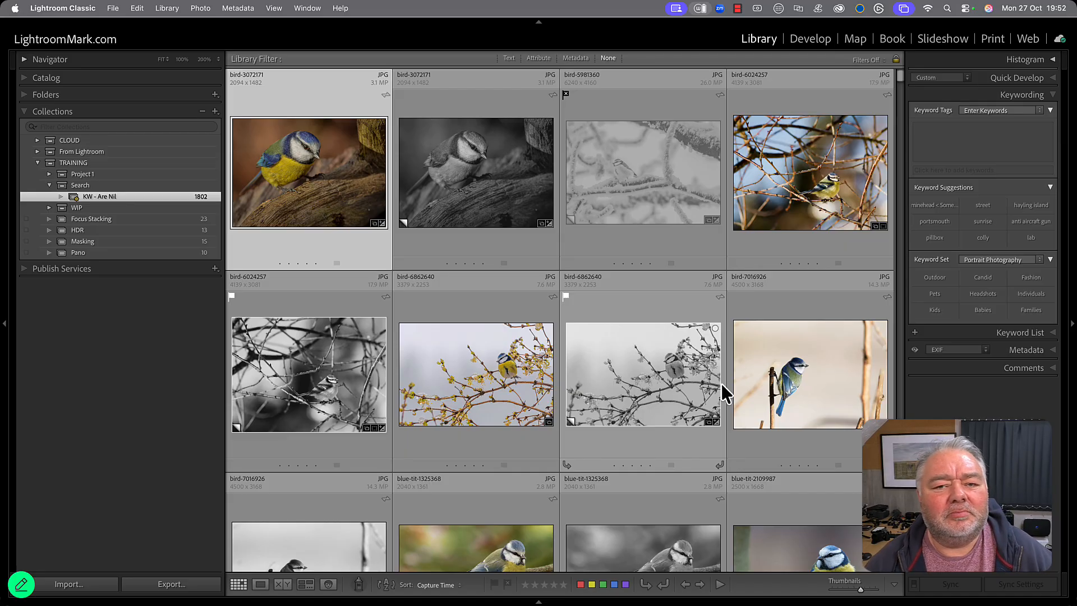
- Filter the KW - Are Nil collection by metadata to the date 28 December 2008
left_click(574, 59)
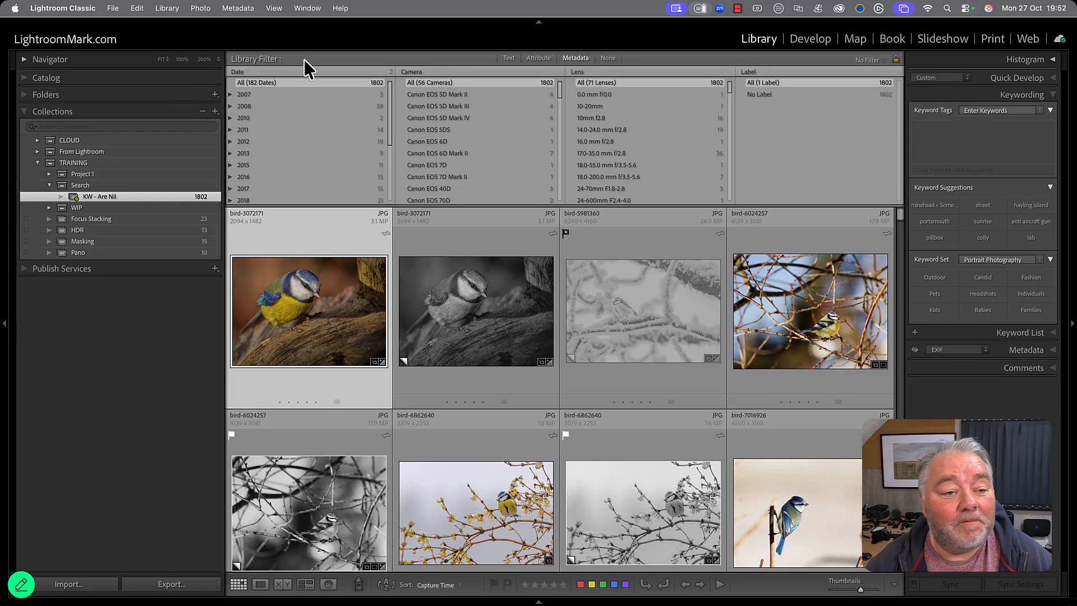
left_click(230, 106)
left_click(268, 119)
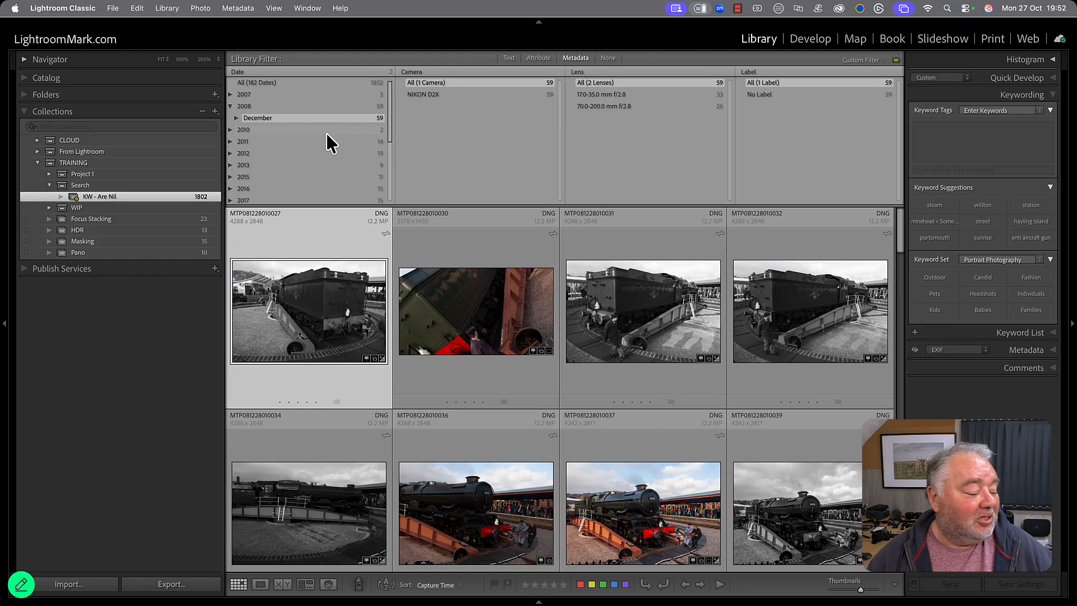
left_click(236, 118)
left_click(284, 134)
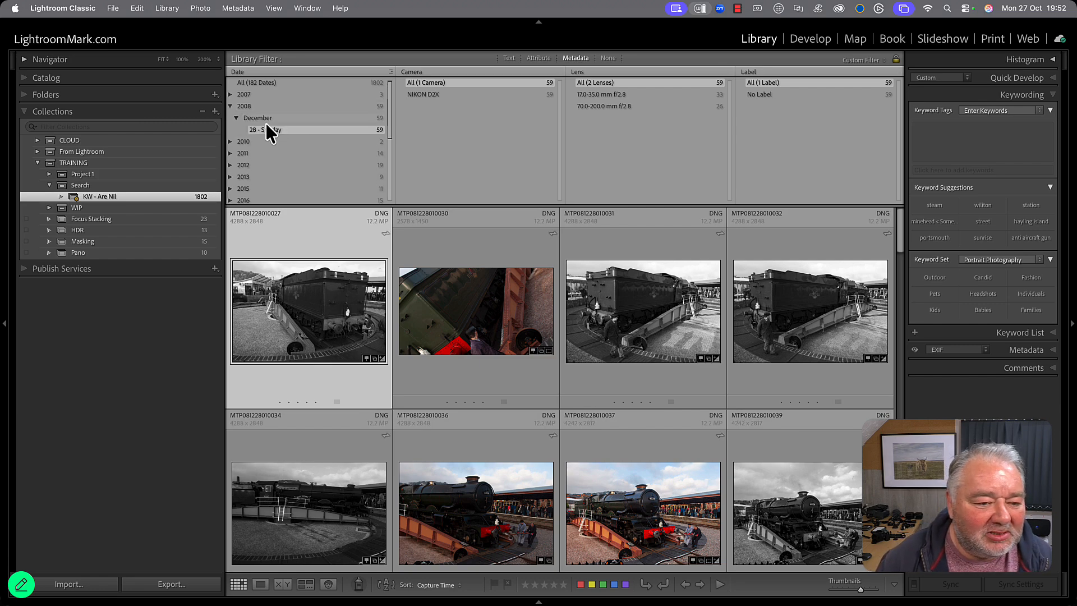
- Look through the filtered steam train photos and select all of them
scroll(321, 303, "down", 8)
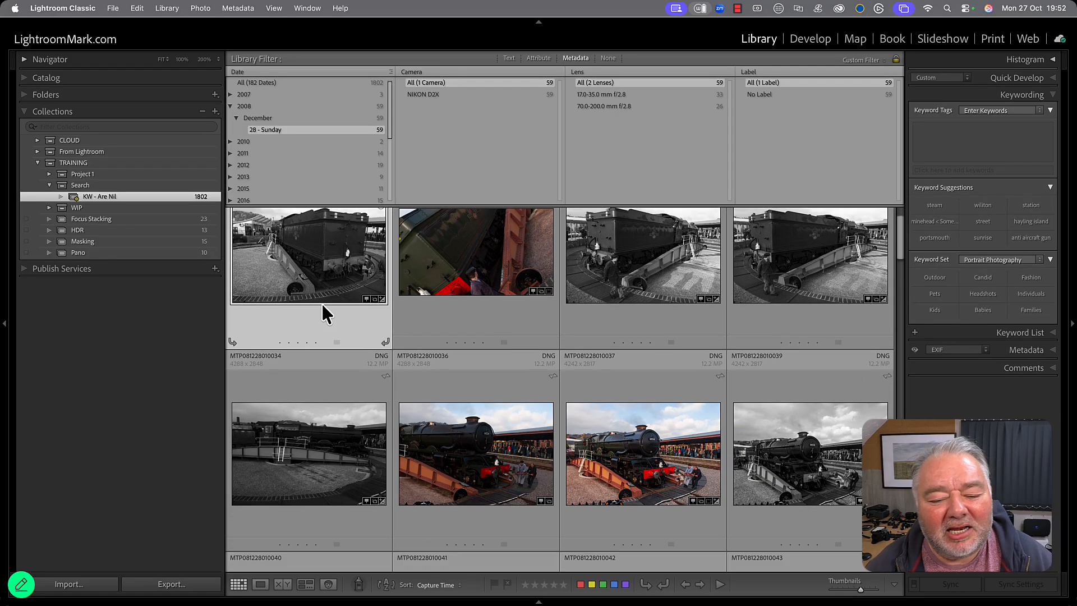
scroll(322, 309, "down", 10)
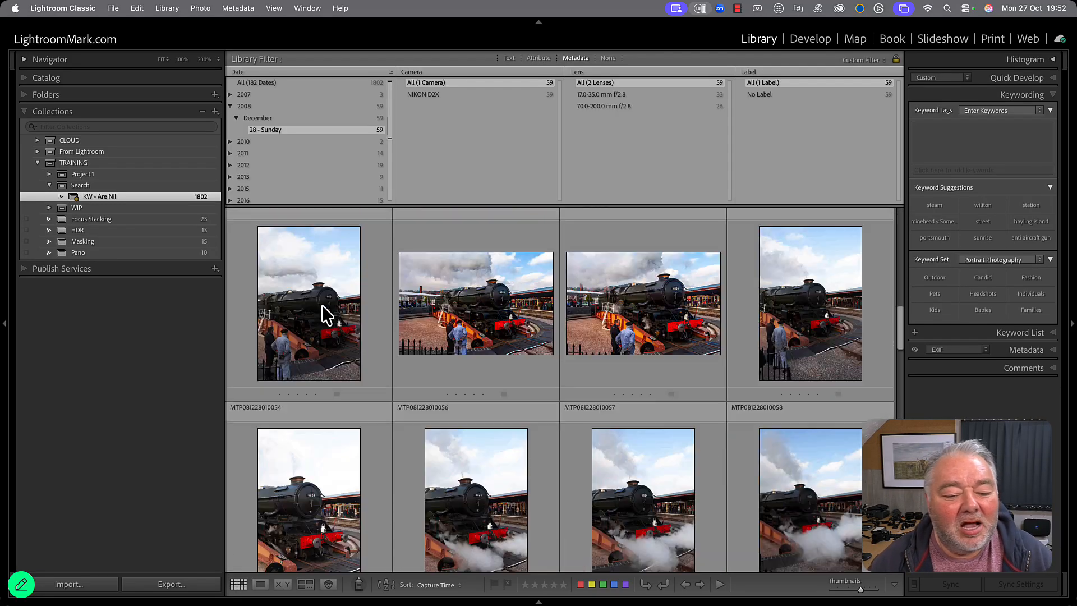
scroll(322, 307, "down", 10)
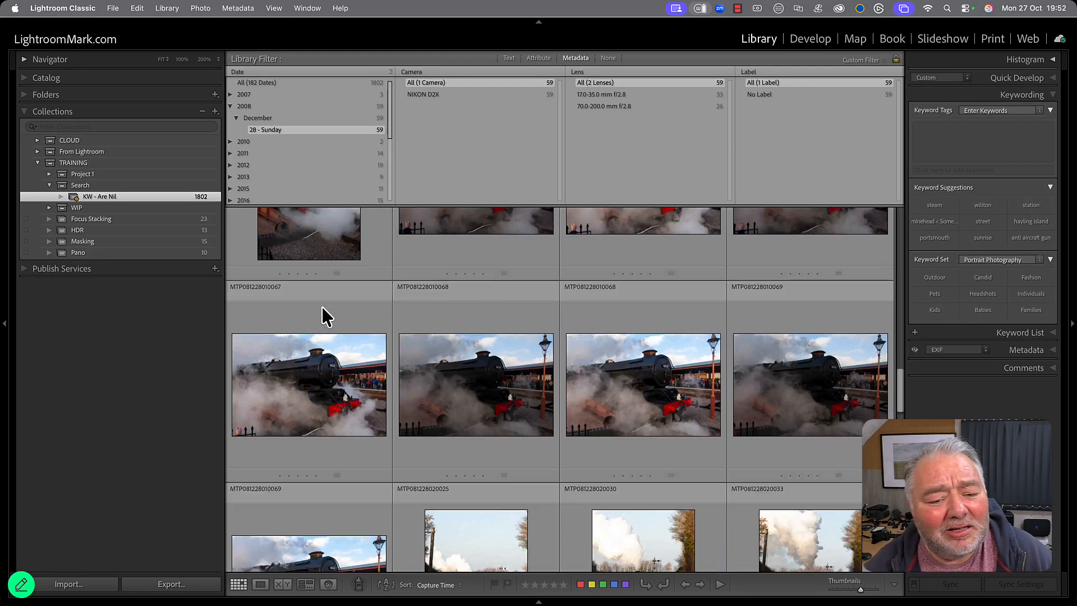
scroll(322, 307, "up", 3)
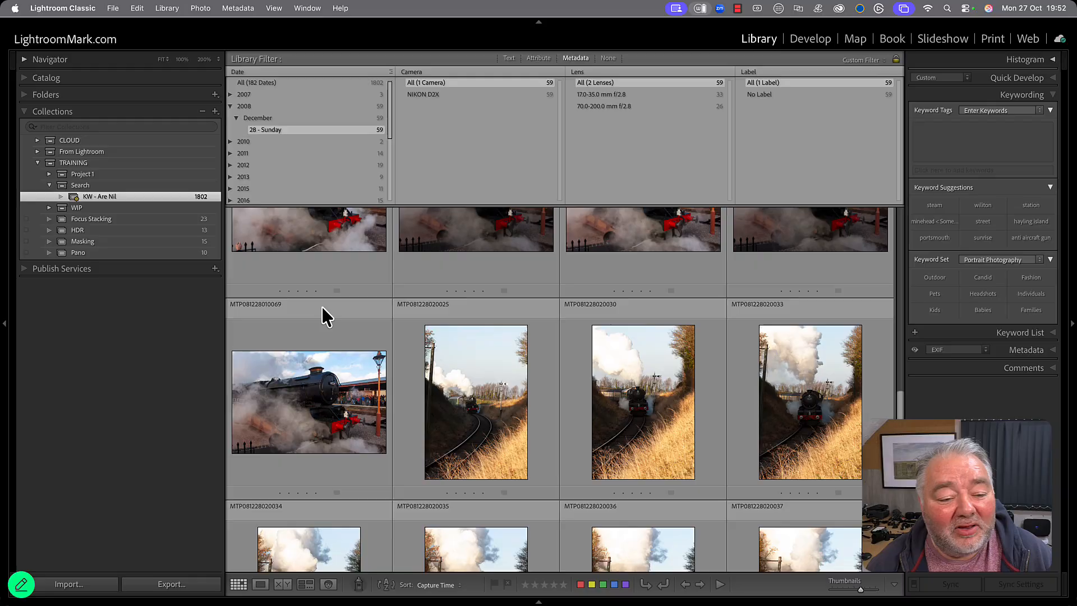
left_click(336, 387)
key("super+a")
scroll(362, 385, "up", 15)
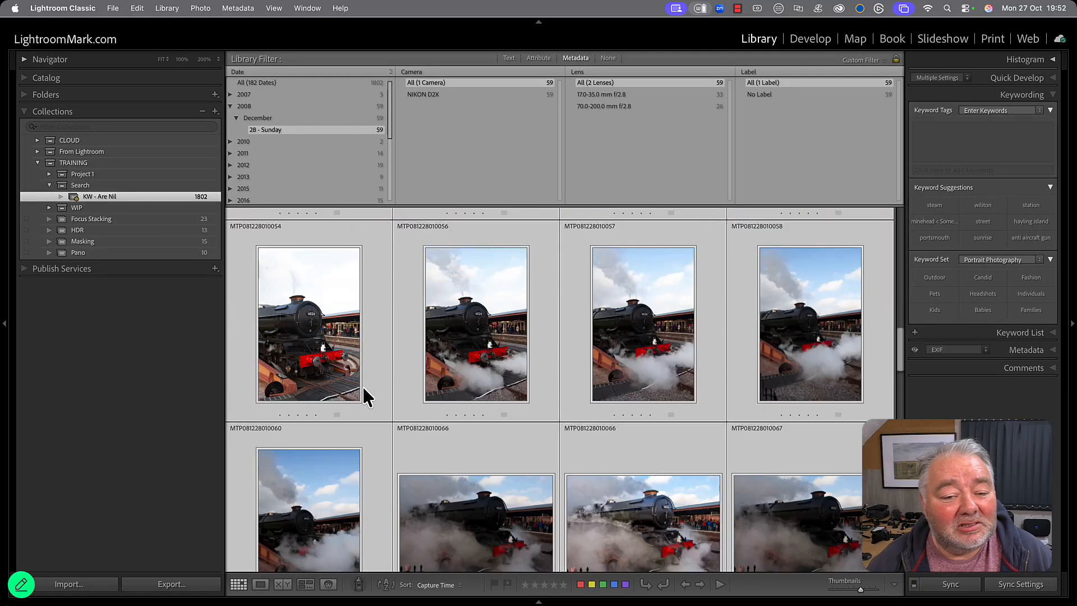
scroll(386, 394, "up", 4)
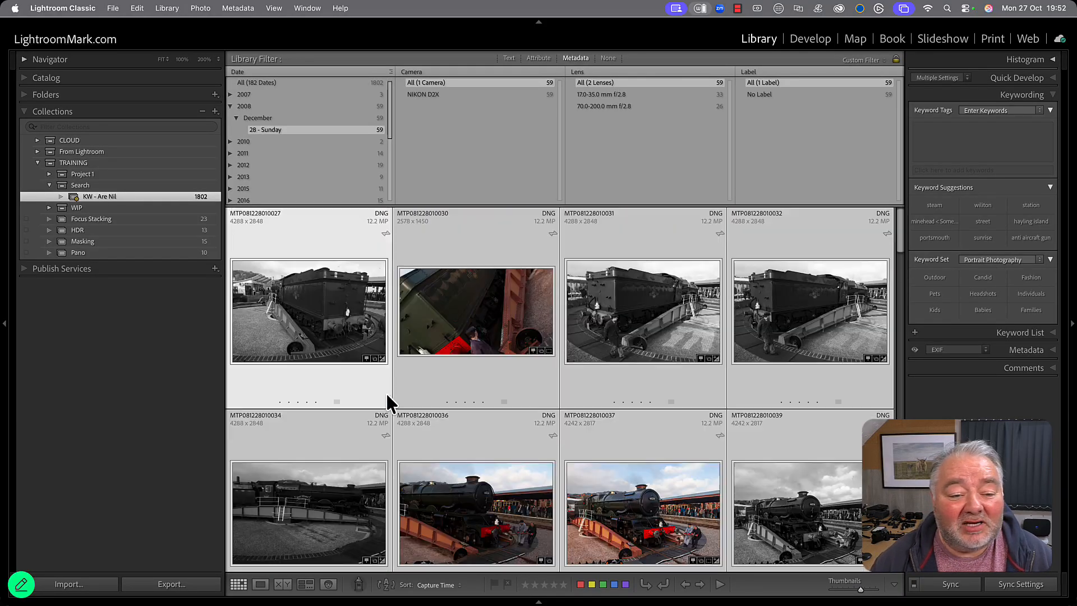
- Try to tag the selected train photos with the keyword minehead < Somerset, and cancel editing the smart collection
left_click(943, 133)
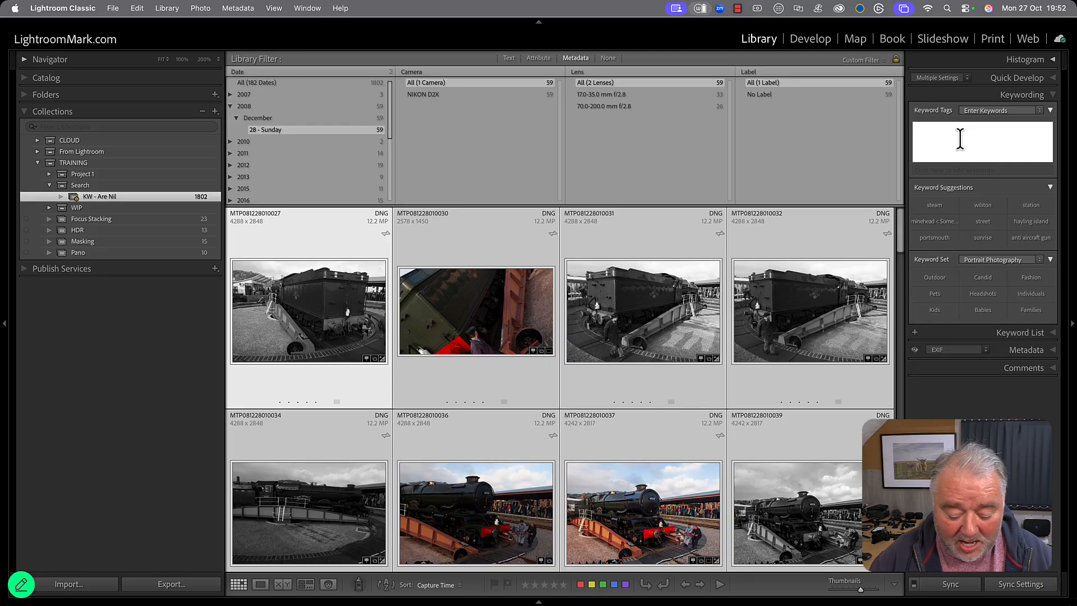
type("mine")
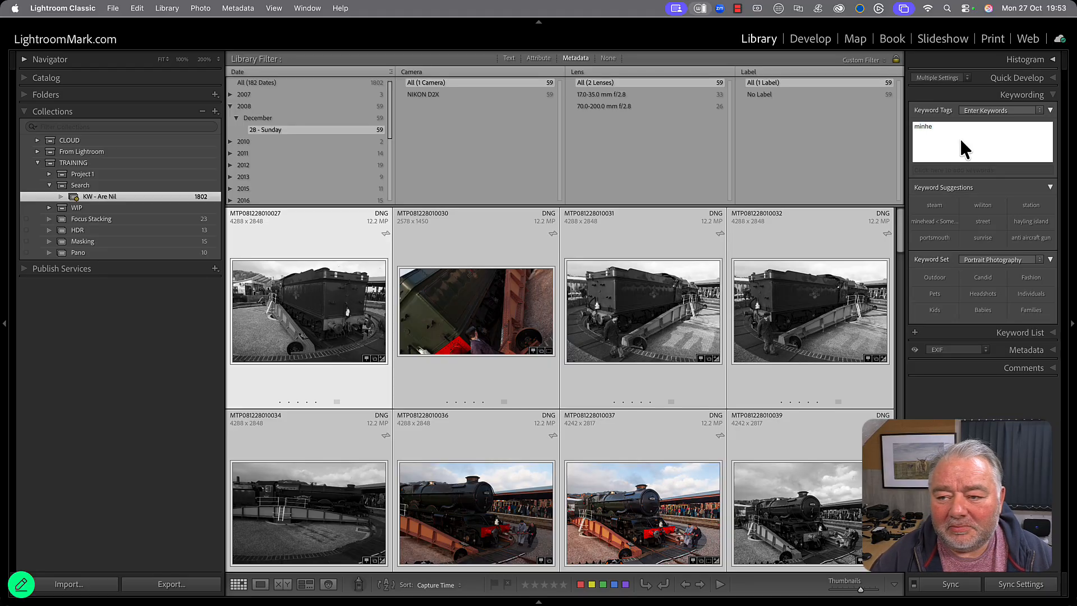
type("hea")
key("BackSpace")
key("BackSpace")
key("BackSpace")
type("ehead < Somerset")
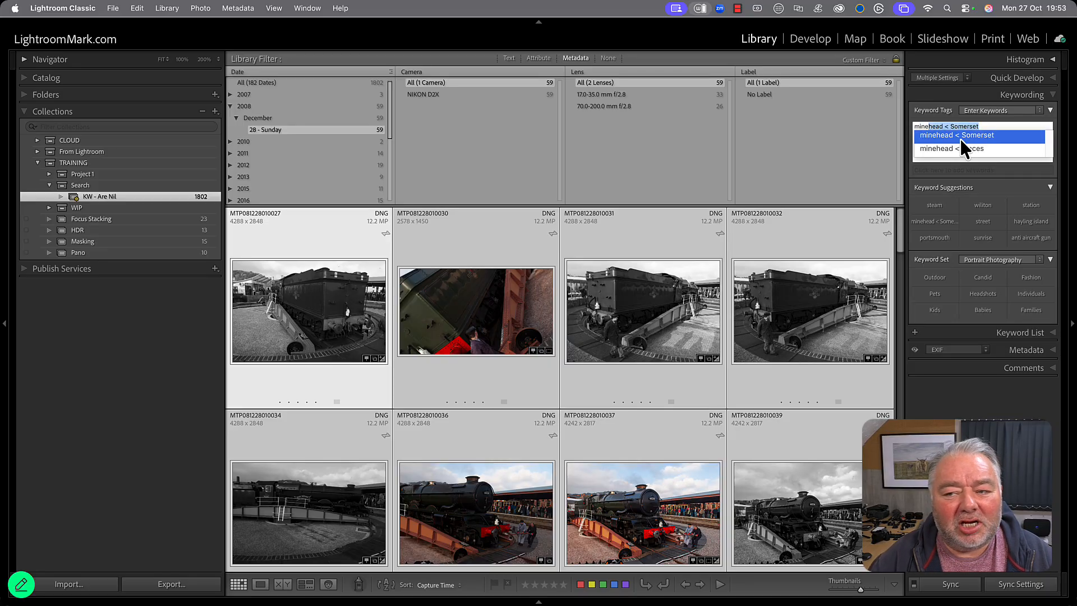
left_click(961, 139)
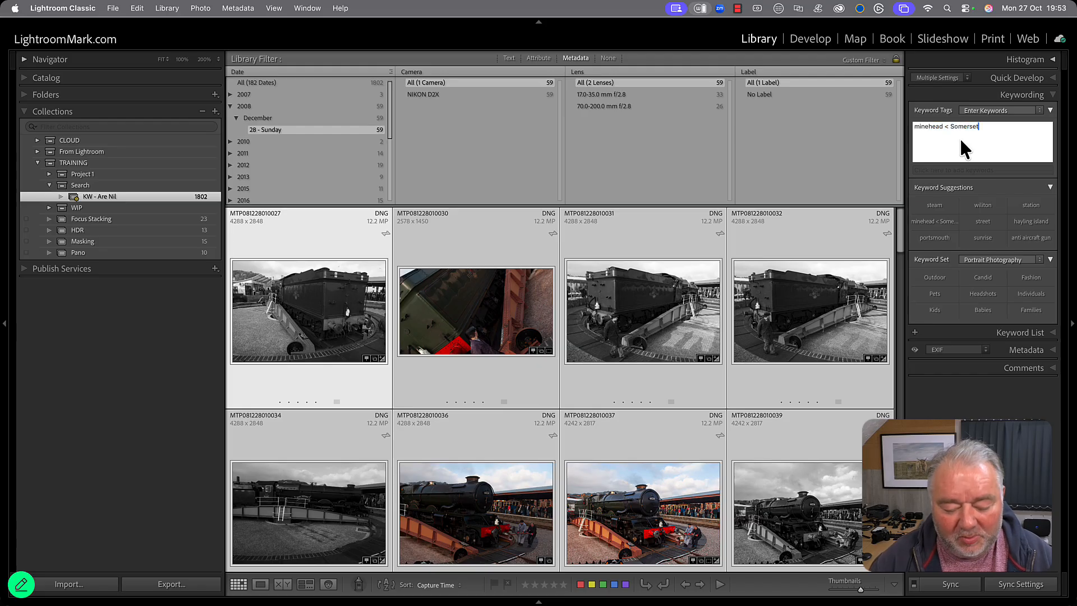
type(",")
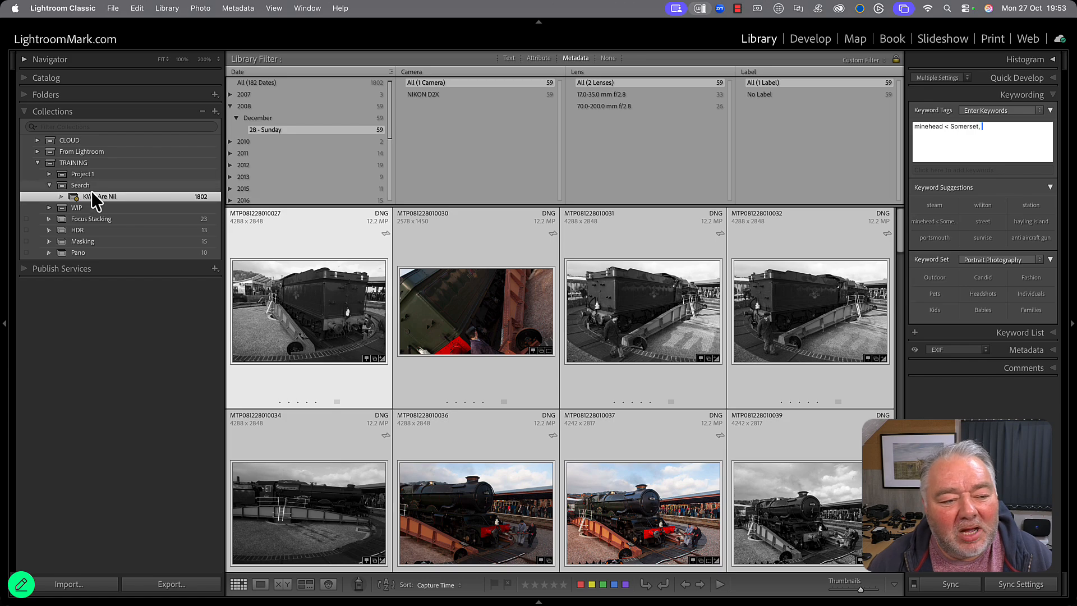
double_click(110, 201)
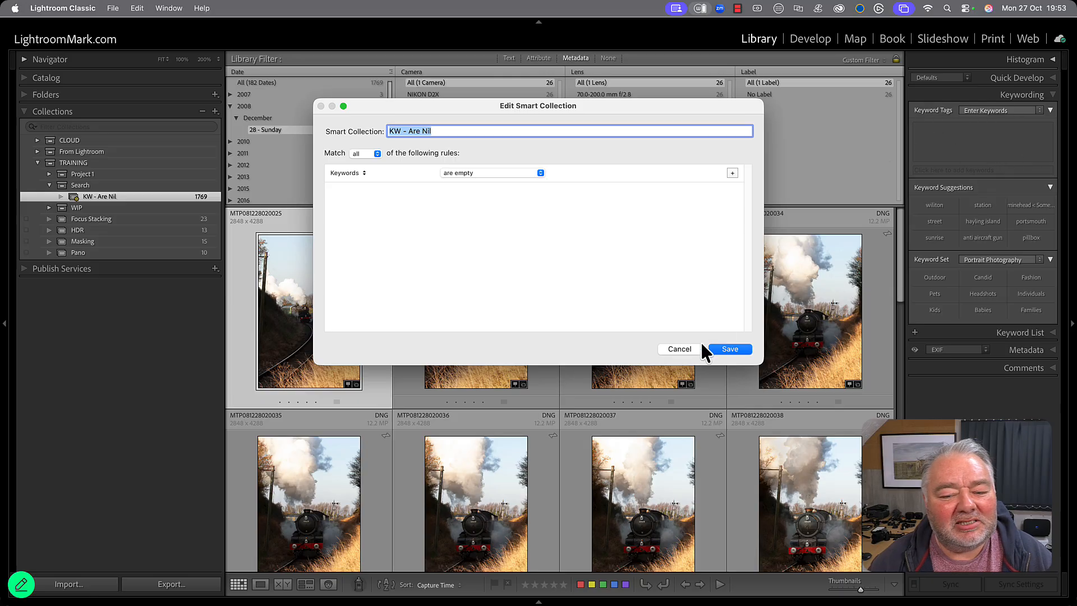
left_click(679, 348)
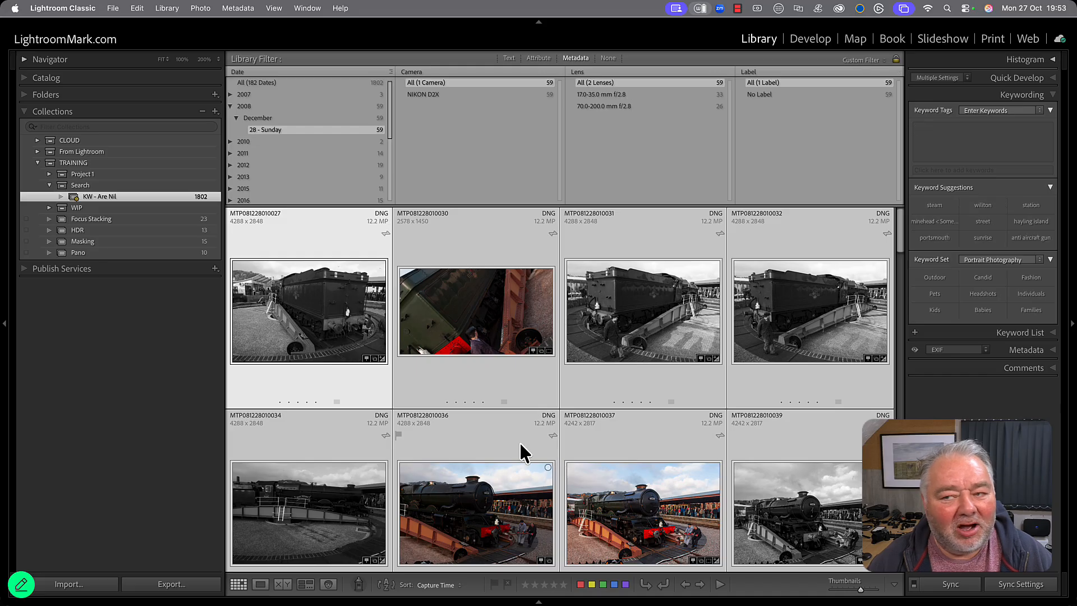
- Tag the selected turntable train photos with the keywords minehead < Somerset, steam, turntable and wsr
left_click(954, 134)
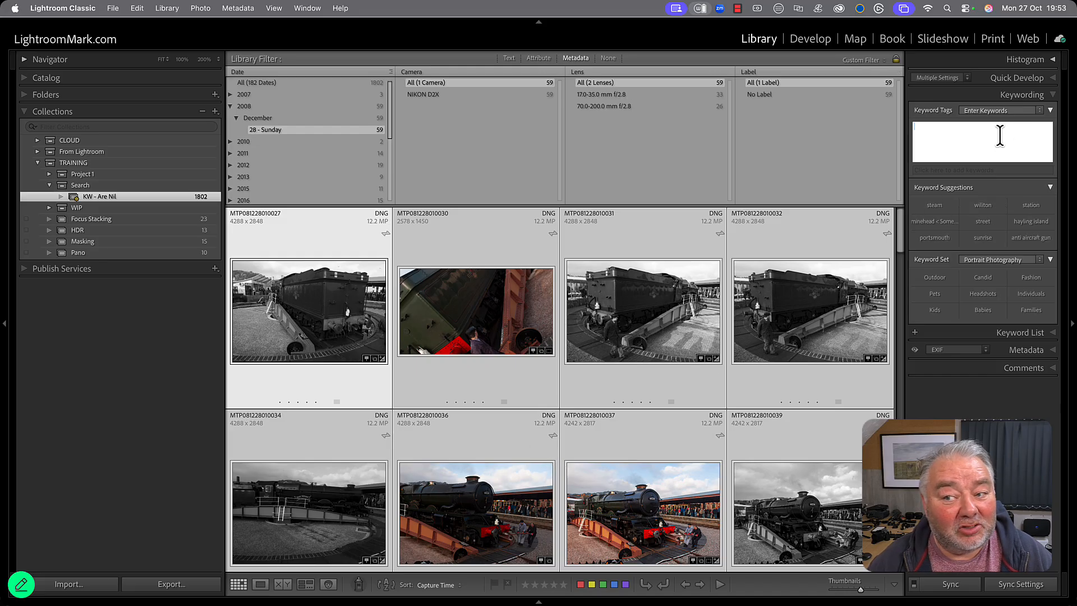
type("minehead < Somerset")
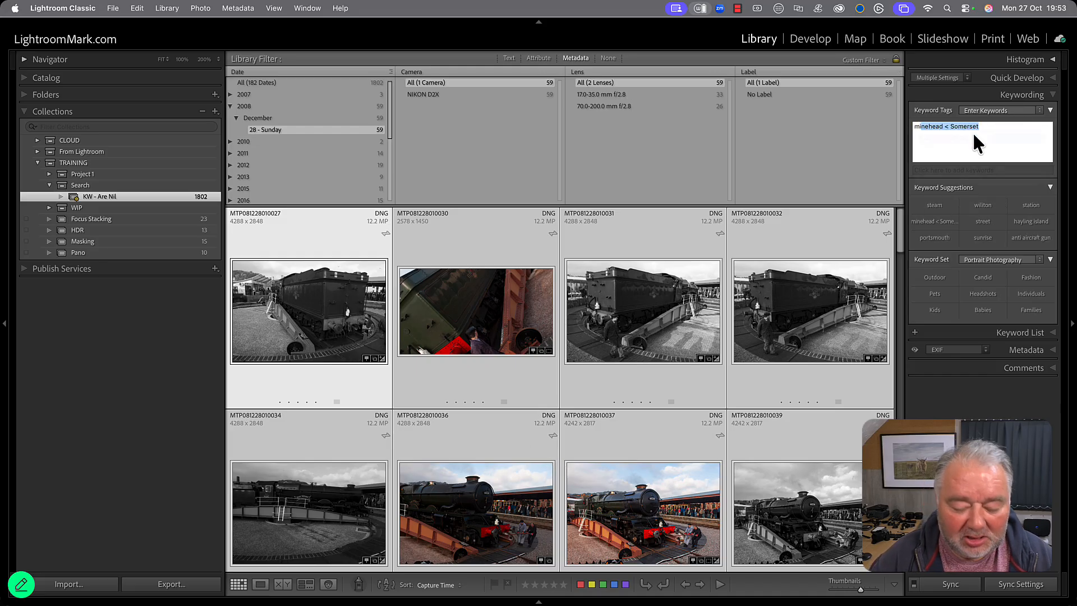
left_click(974, 134)
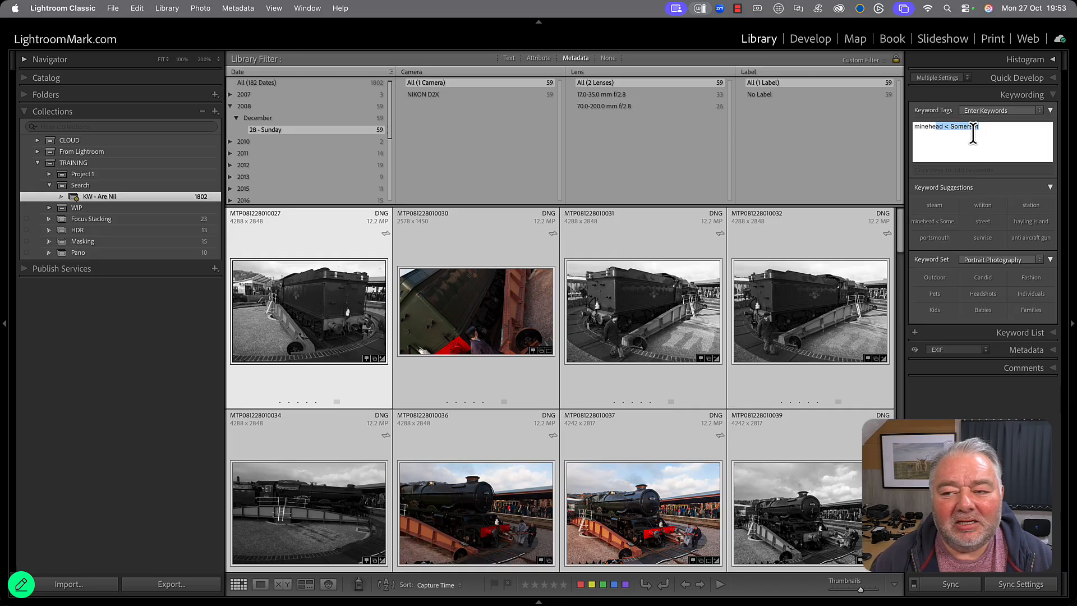
type(",")
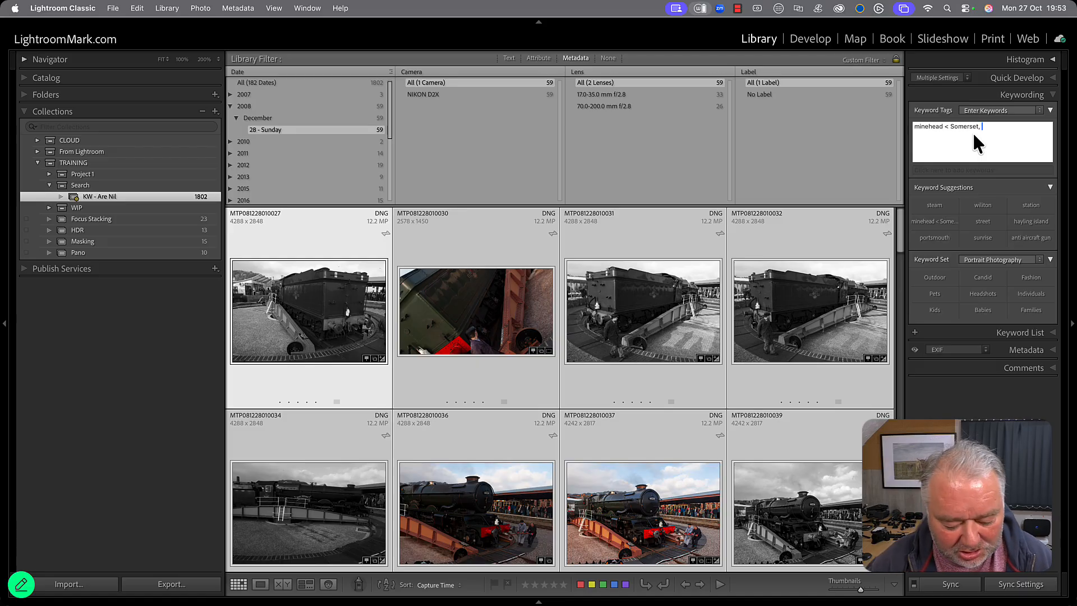
type("steam,")
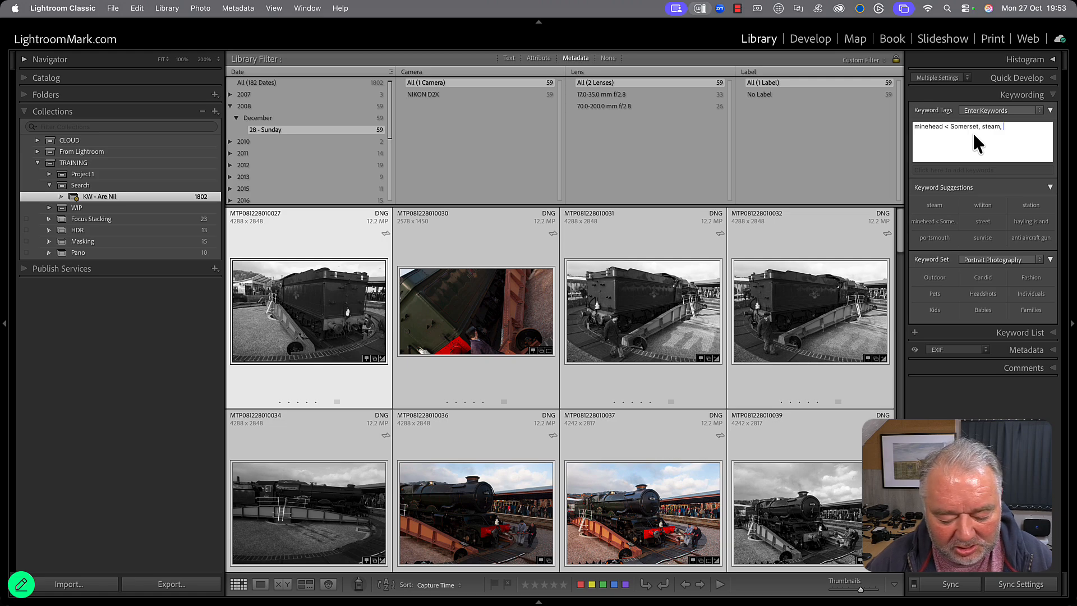
type(" turntable,m")
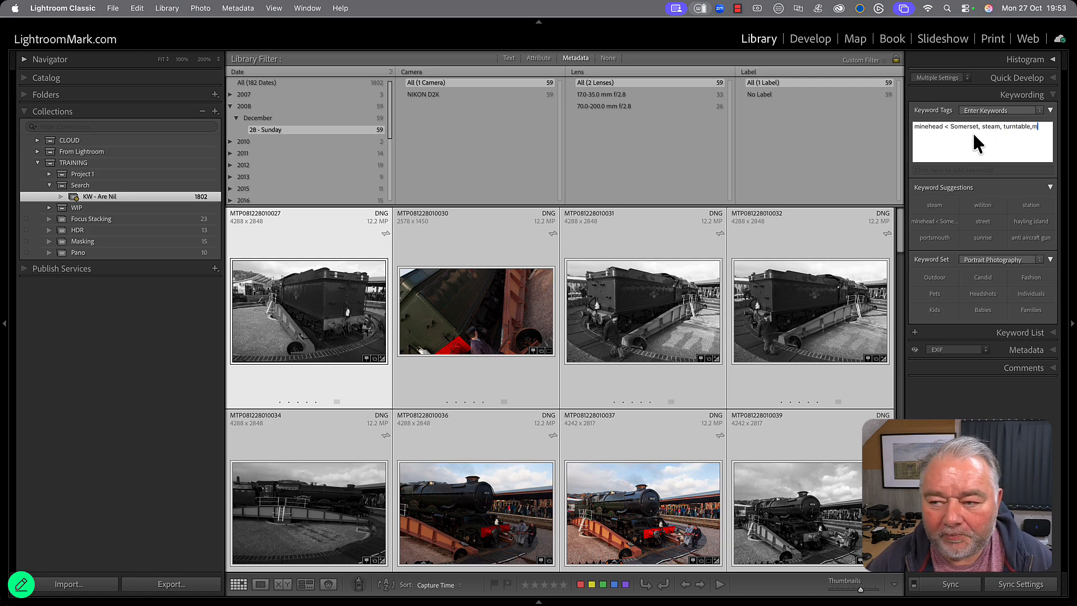
key("BackSpace")
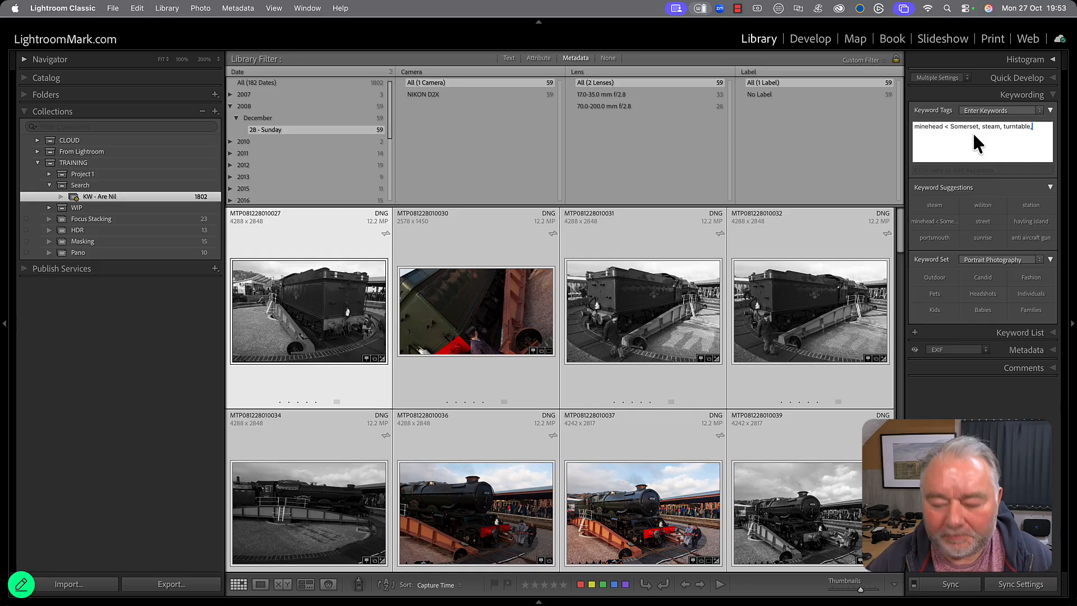
type("w")
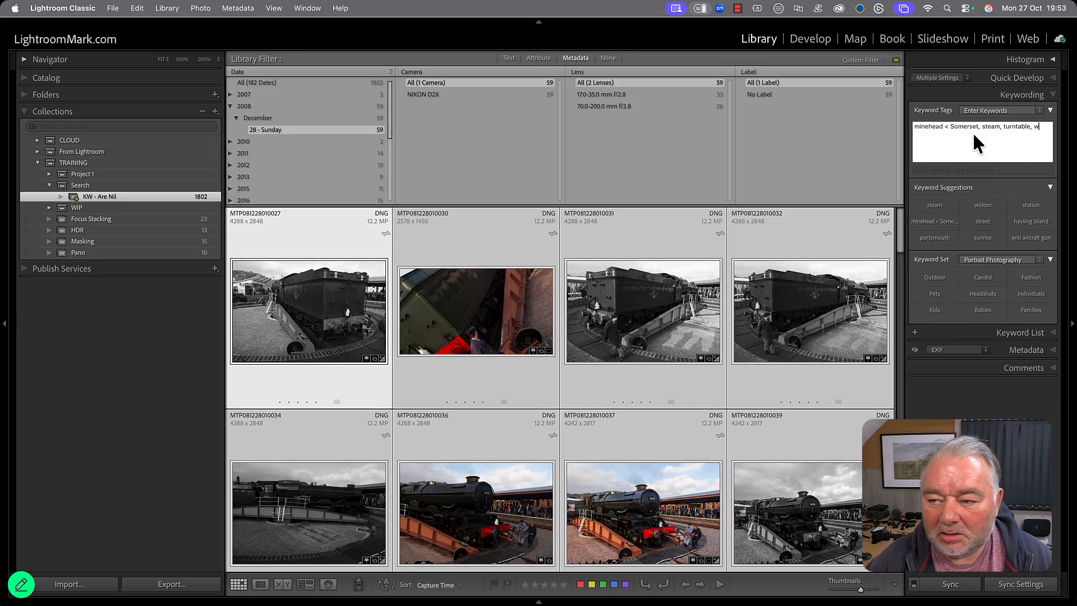
type("sr")
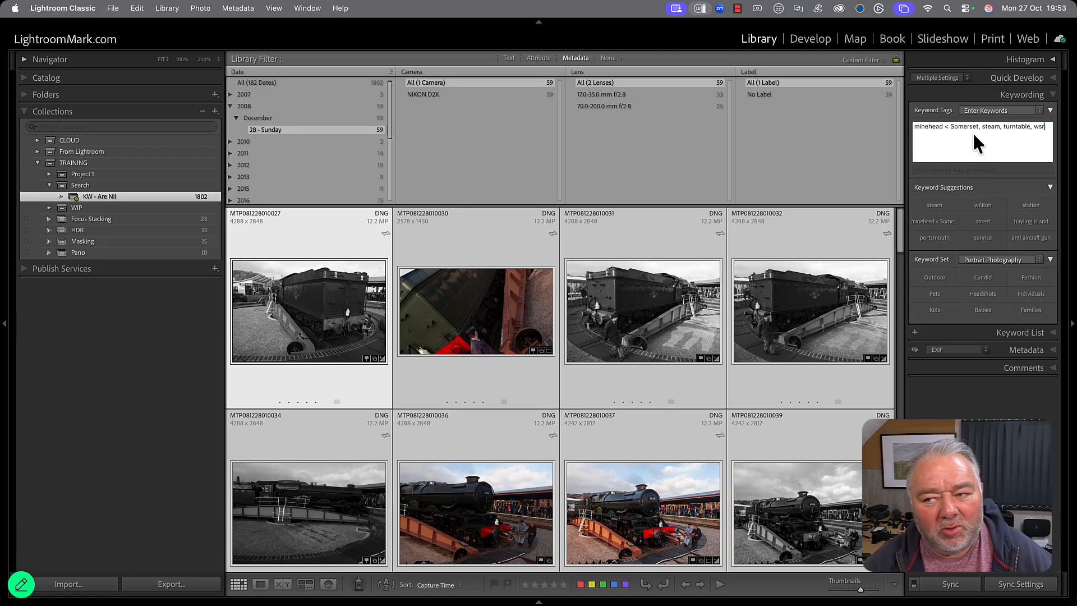
key("Return")
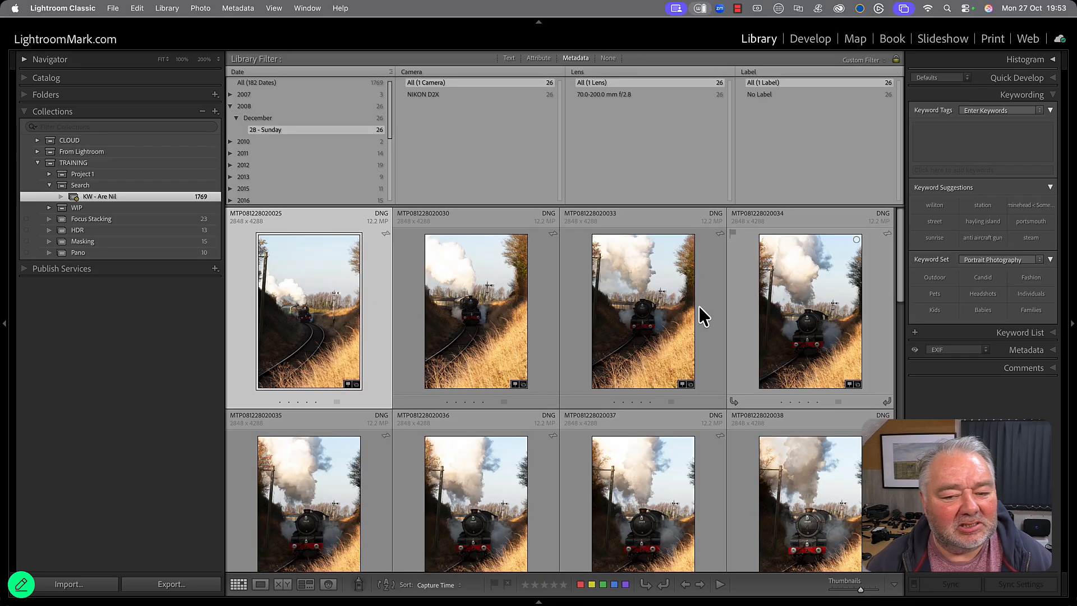
- Select the eight portrait-format steam train photos and tag them with the keywords the king, wsr and steam engine
scroll(634, 360, "down", 5)
scroll(634, 359, "up", 4)
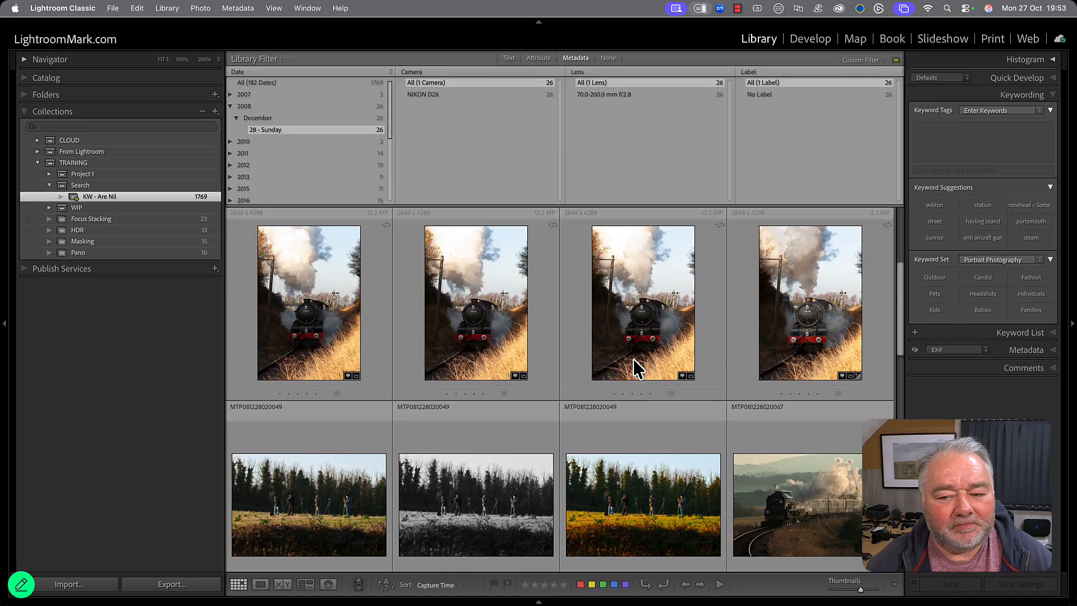
key("super+a")
scroll(816, 353, "up", 4)
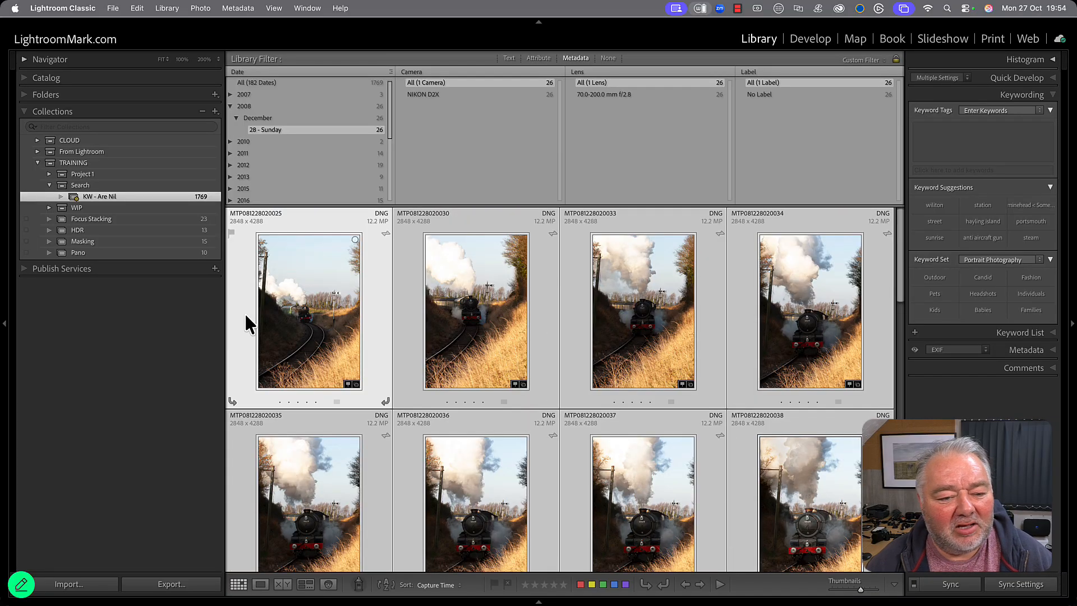
scroll(682, 373, "down", 3)
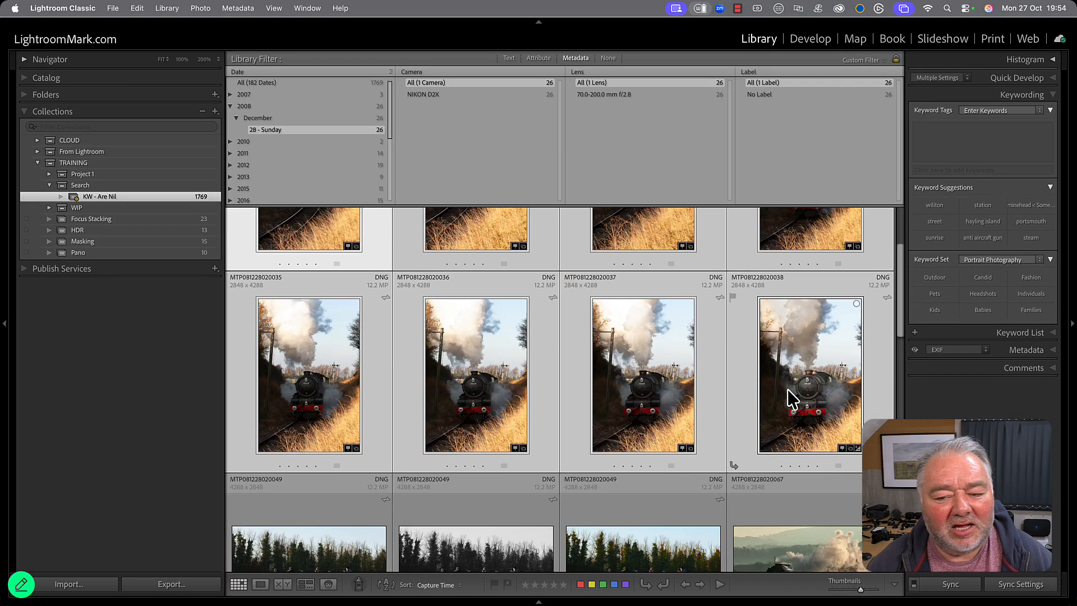
left_click(998, 137)
type("the ")
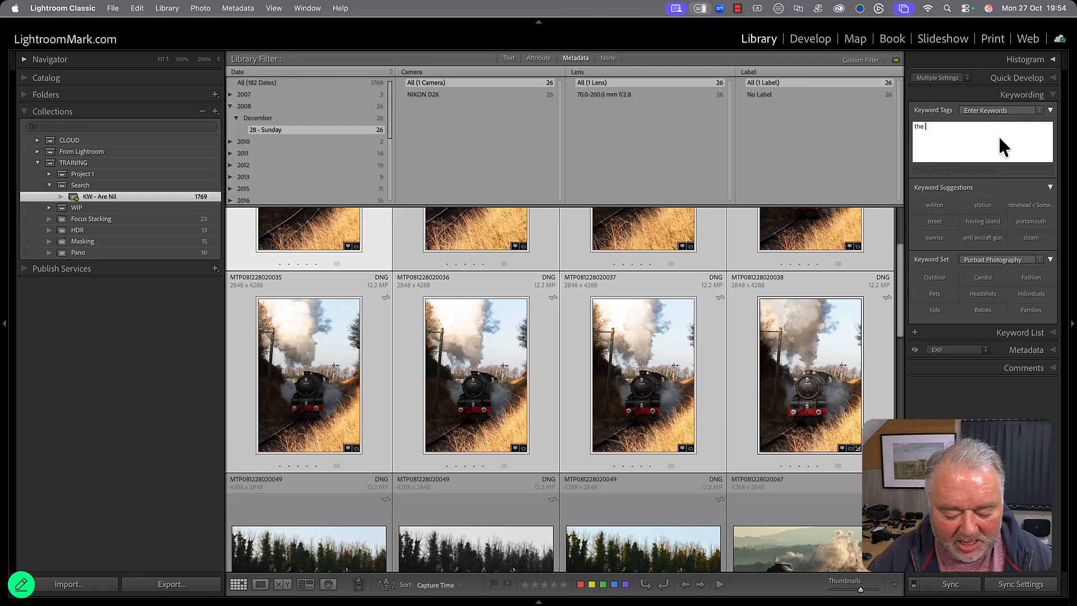
type("king, wsr,")
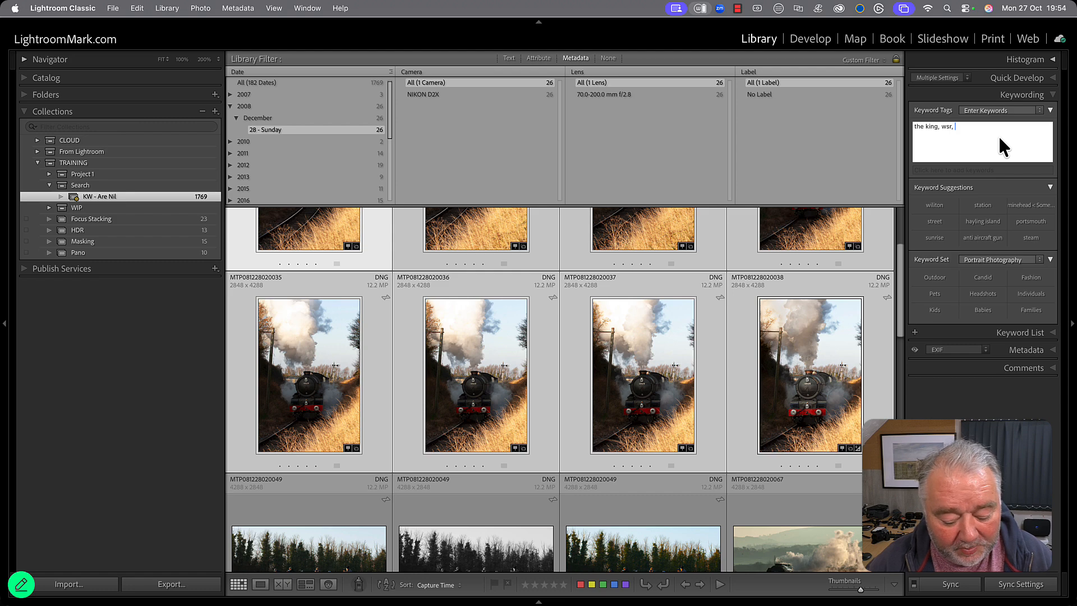
type("steam engi")
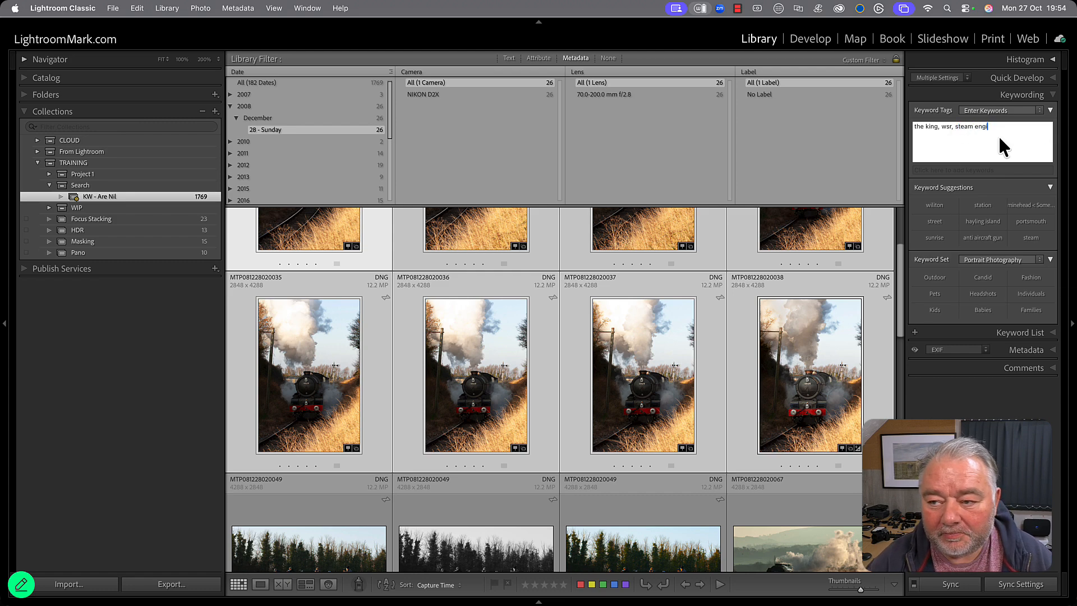
type("ne")
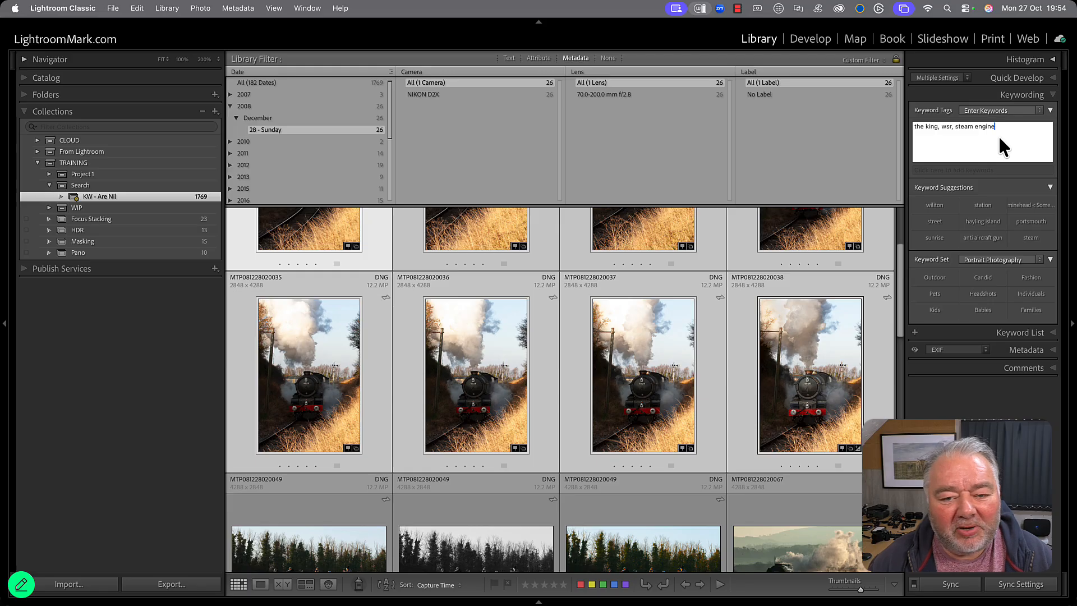
key("Return")
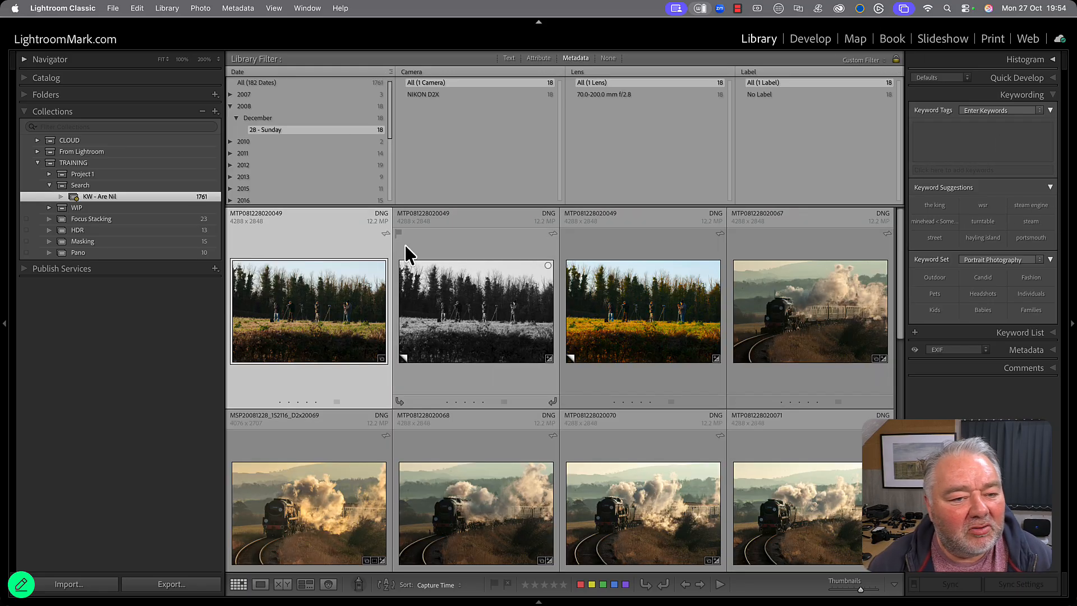
- Select the three photos of photographers in the field and tag them with photographers, wsr and steam gala
left_click(678, 331, "shift")
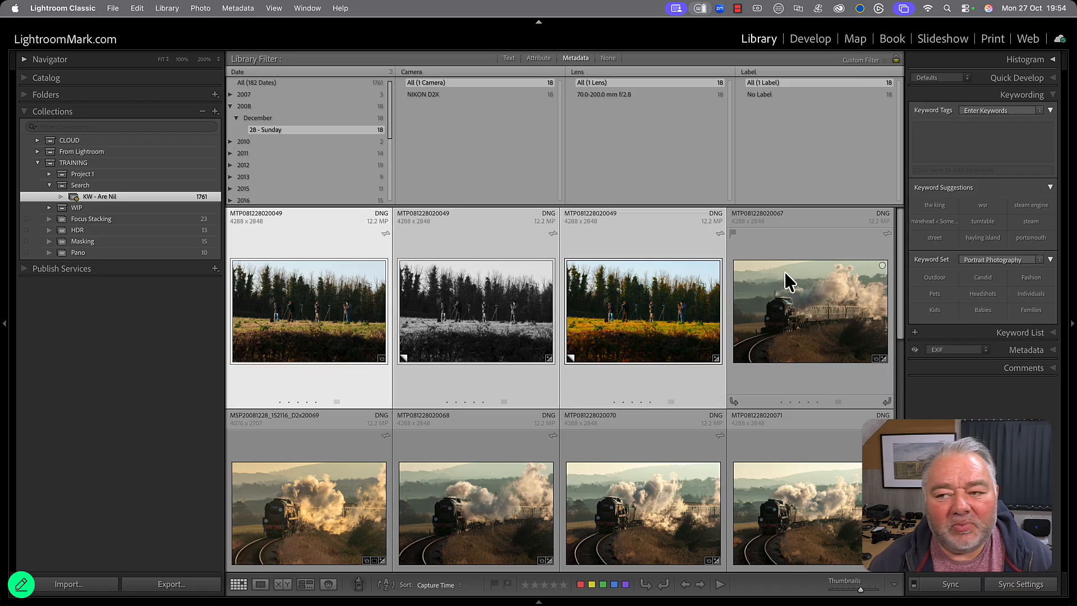
left_click(970, 138)
type("pho")
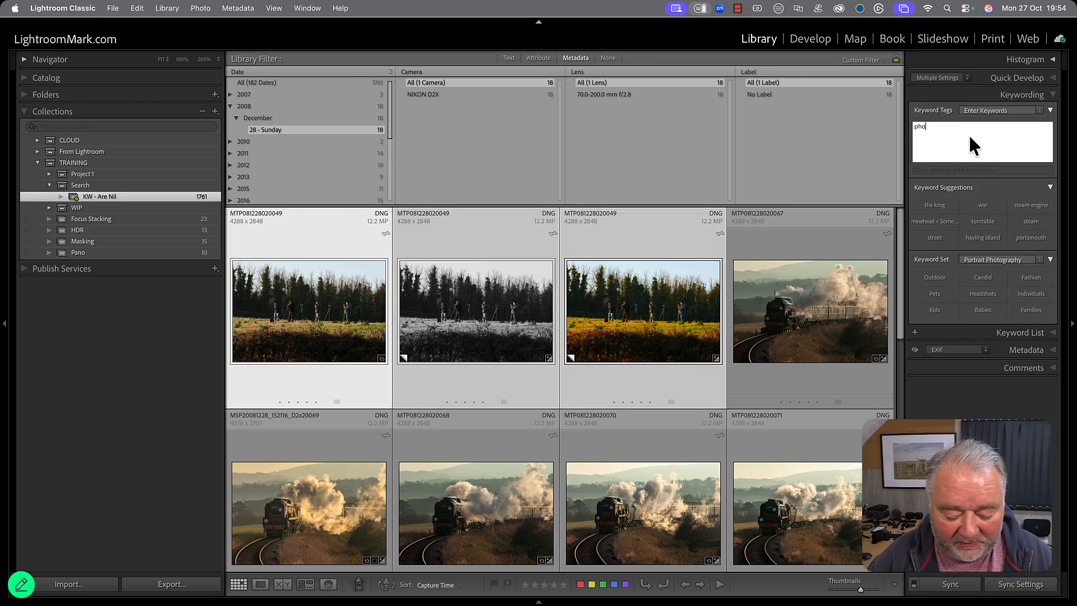
type("tographers,")
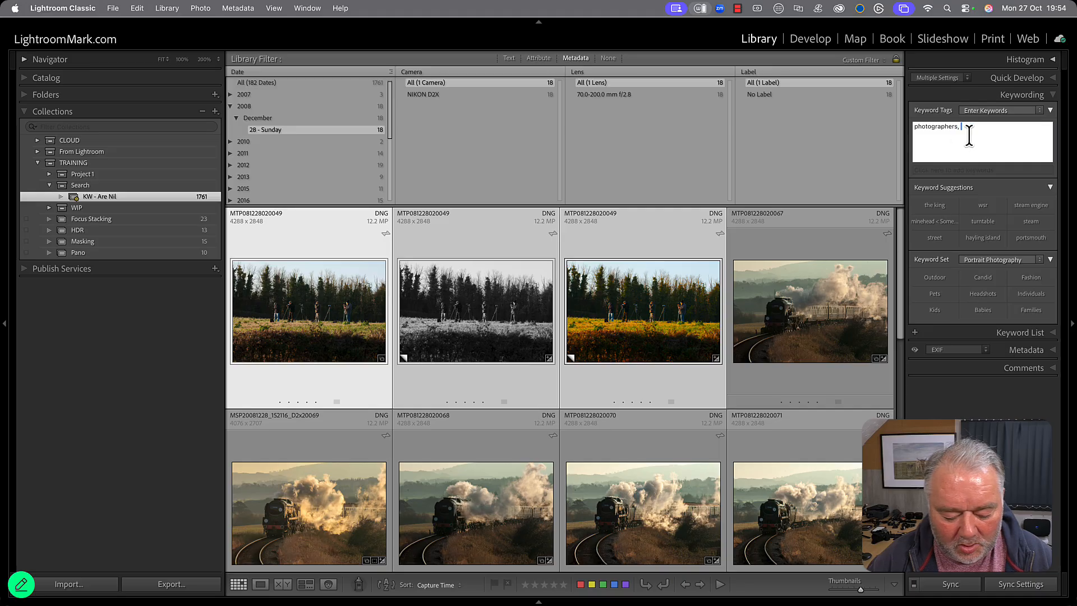
type(" wsr, steam ")
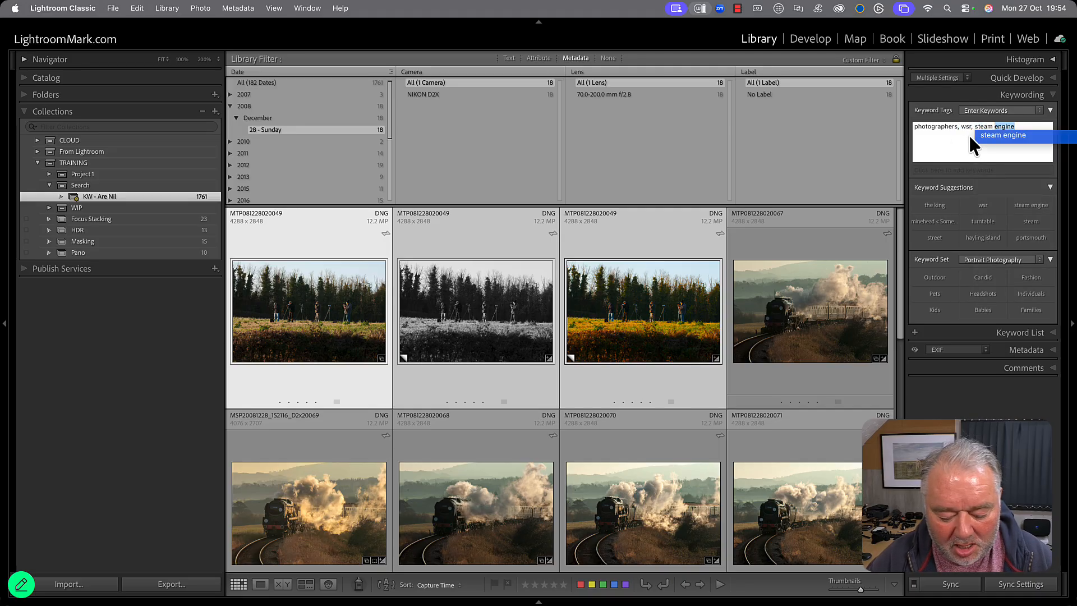
type("gala")
key("Return")
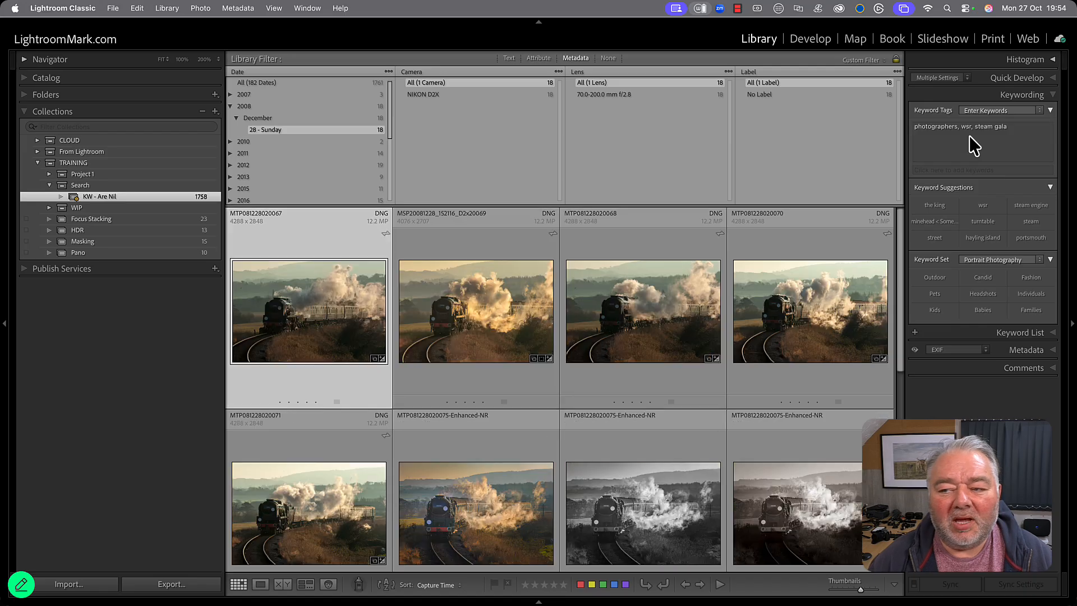
- Select all the remaining train photos from 28 December 2008 and tag them with braunton, wsr and williton
scroll(650, 351, "down", 3)
scroll(651, 351, "down", 3)
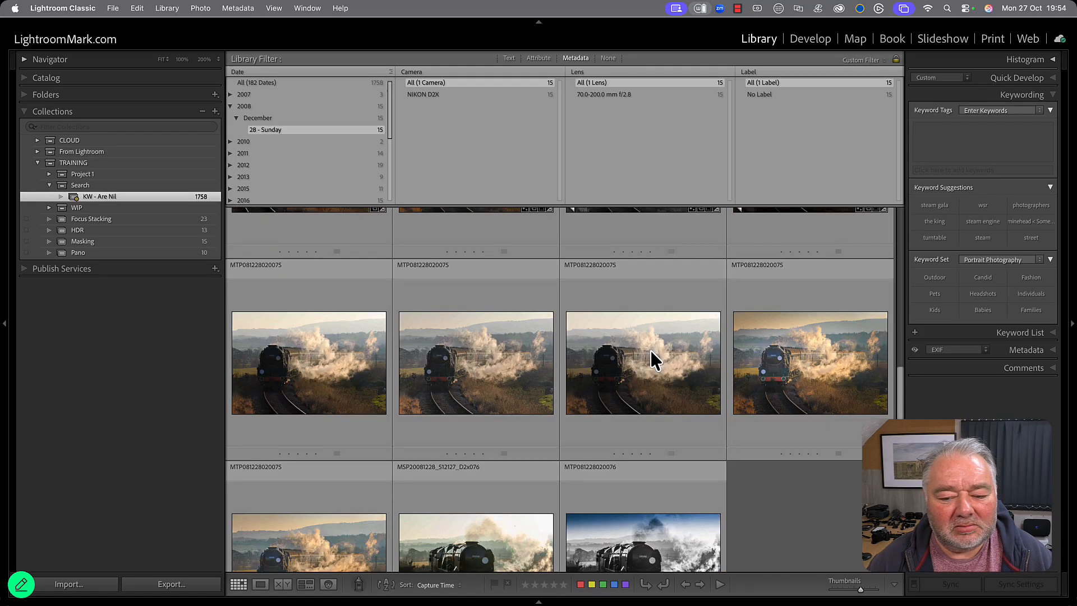
left_click(966, 136)
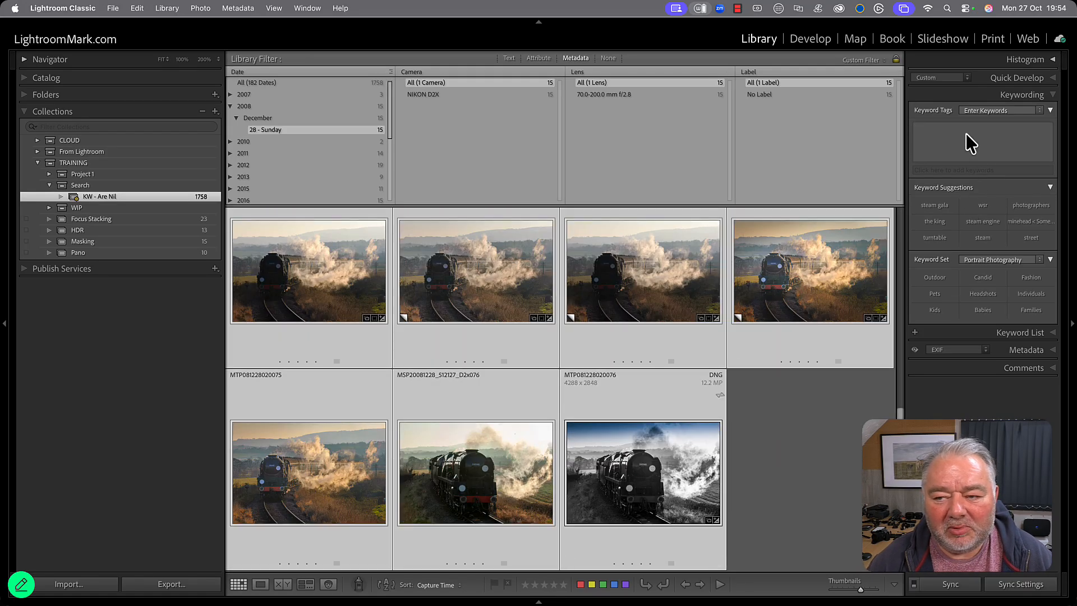
type("braunton,")
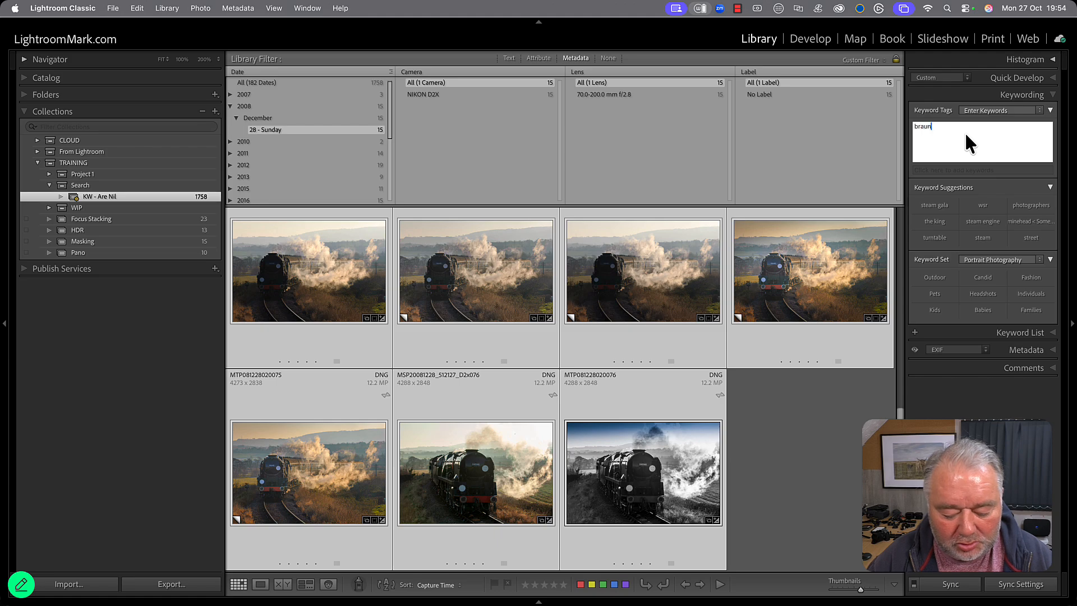
type("wsr, williton")
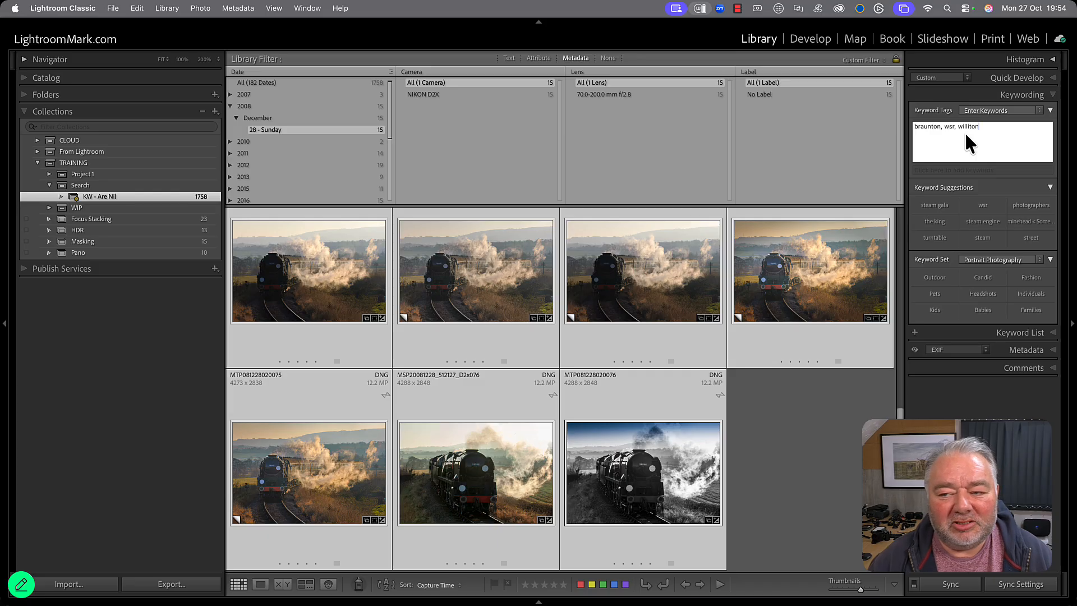
key("Return")
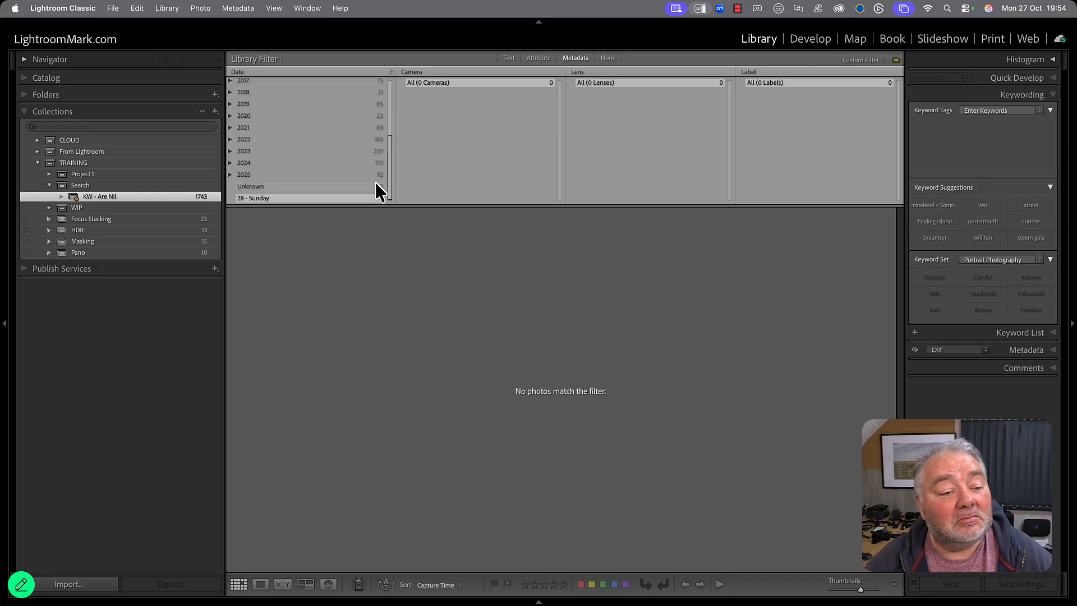
- Filter the KW - Are Nil collection to photos taken on Monday 21 March 2011
scroll(352, 170, "up", 5)
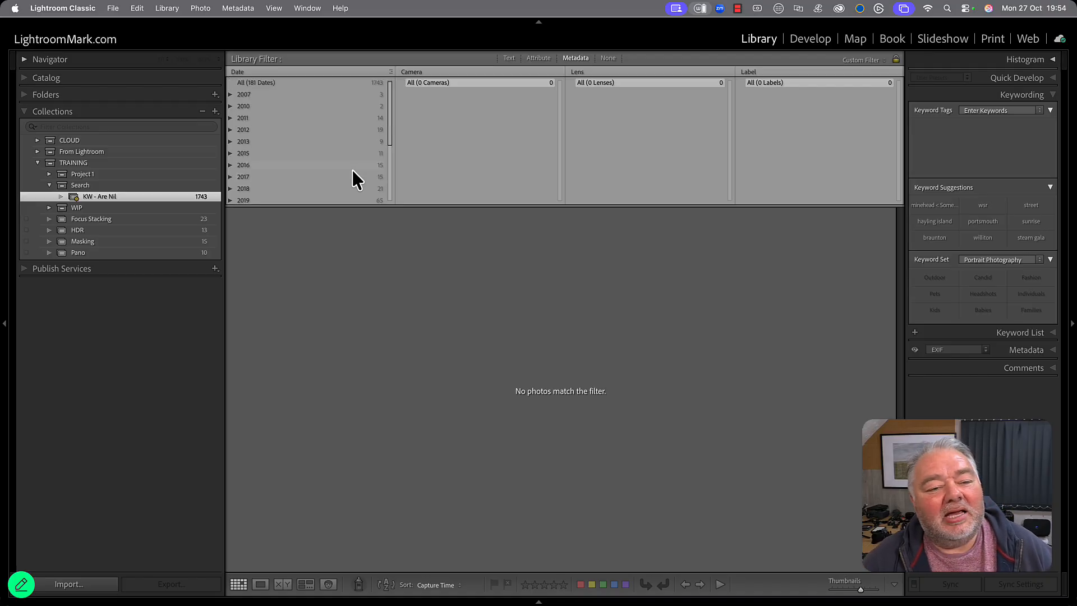
left_click(231, 119)
left_click(237, 130)
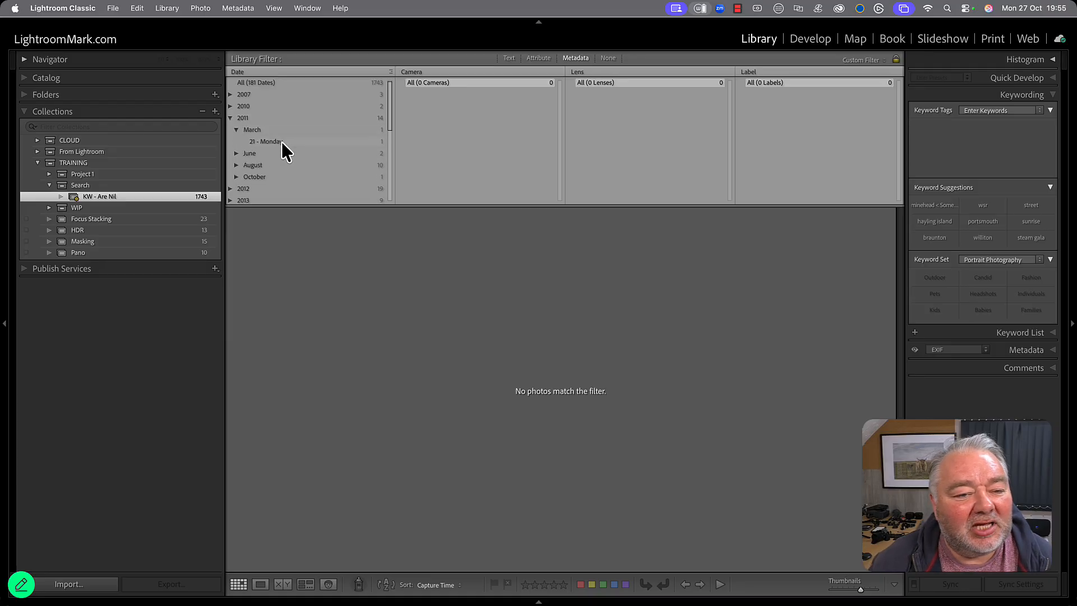
left_click(281, 142)
- Tag the beach photo with the keyword beach < Space
left_click(989, 139)
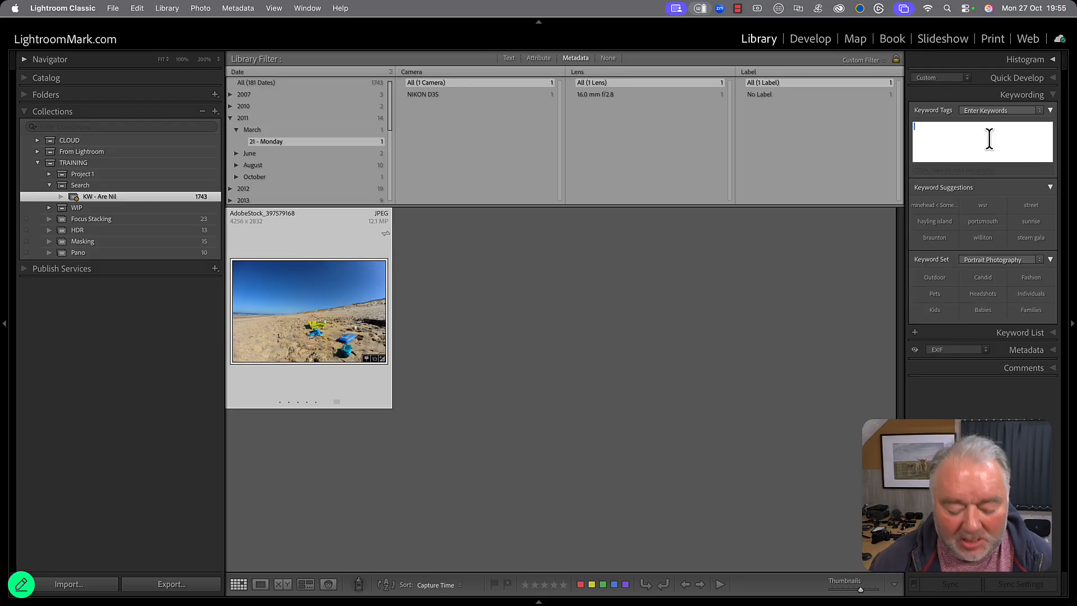
type("beach < Space")
key("Caps_Lock")
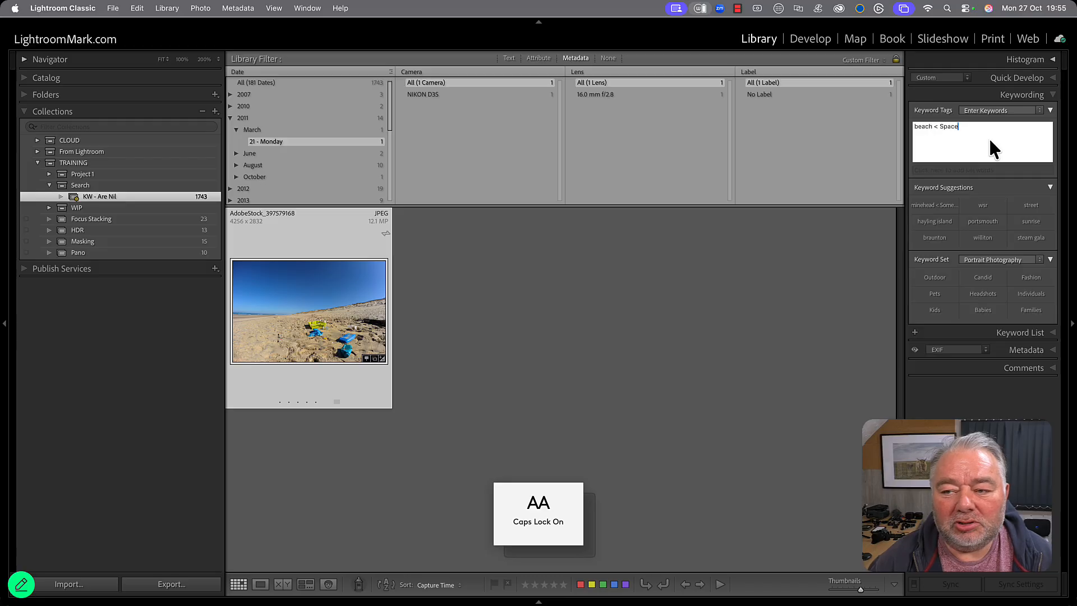
key("Return")
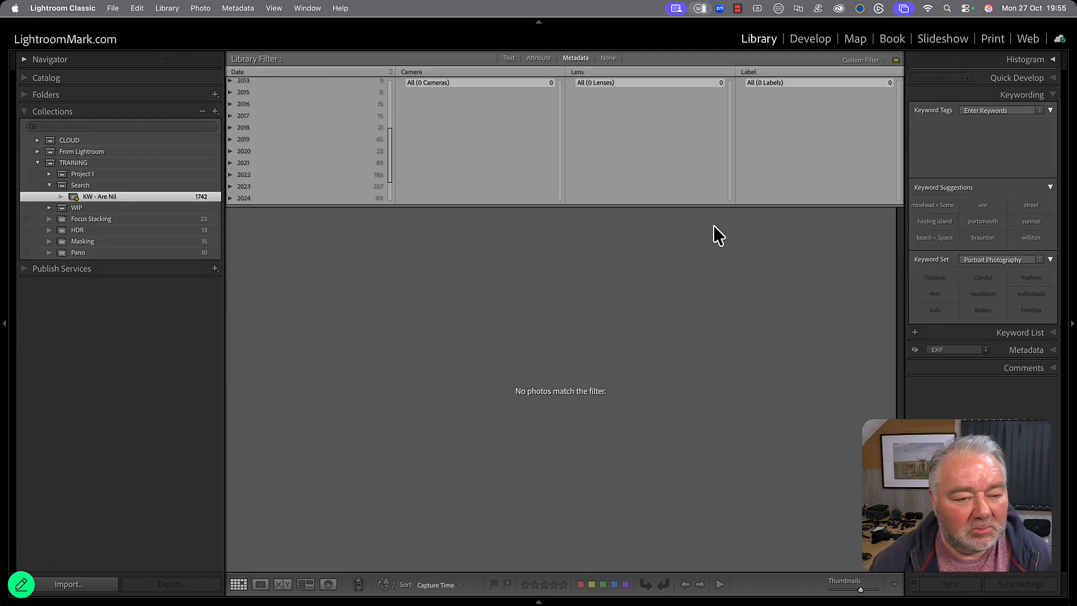
key("Caps_Lock")
- Filter the KW - Are Nil collection to Saturday 9 February 2019 and tag the dog photo with dog
left_click(234, 153)
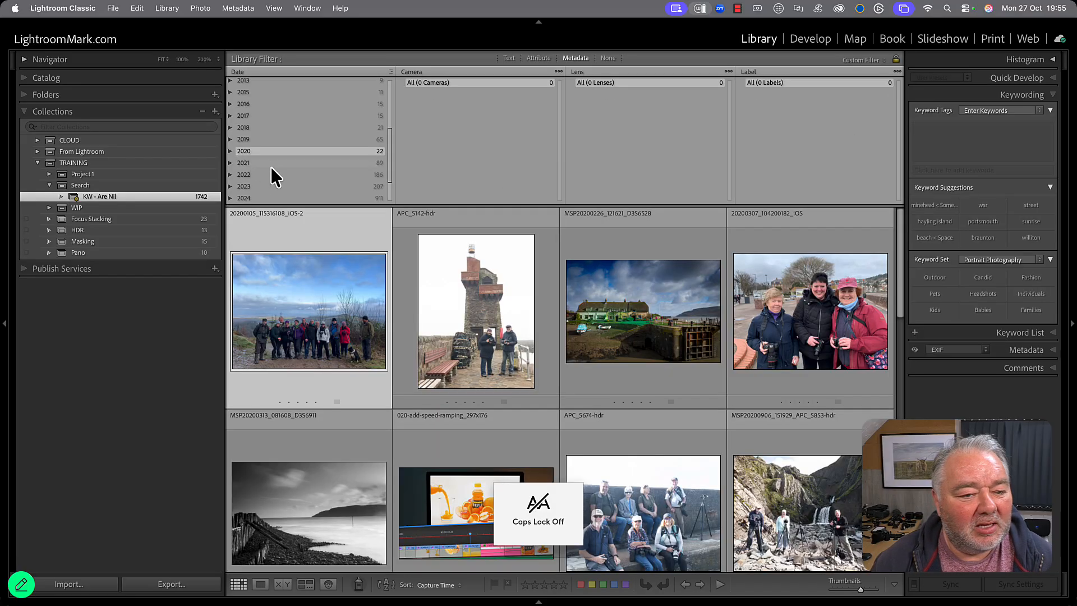
left_click(232, 140)
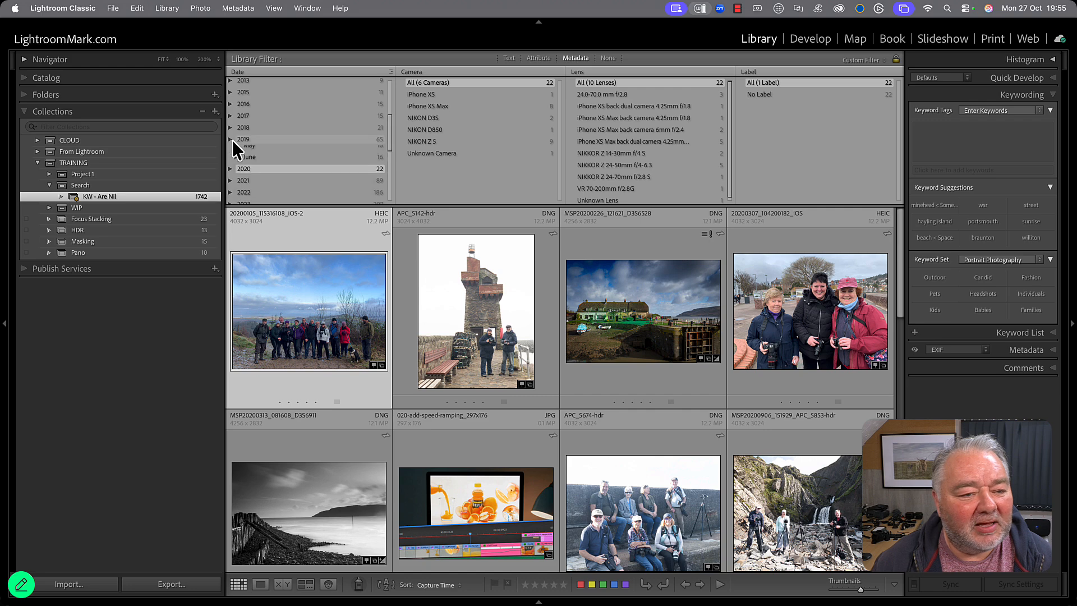
left_click(238, 153)
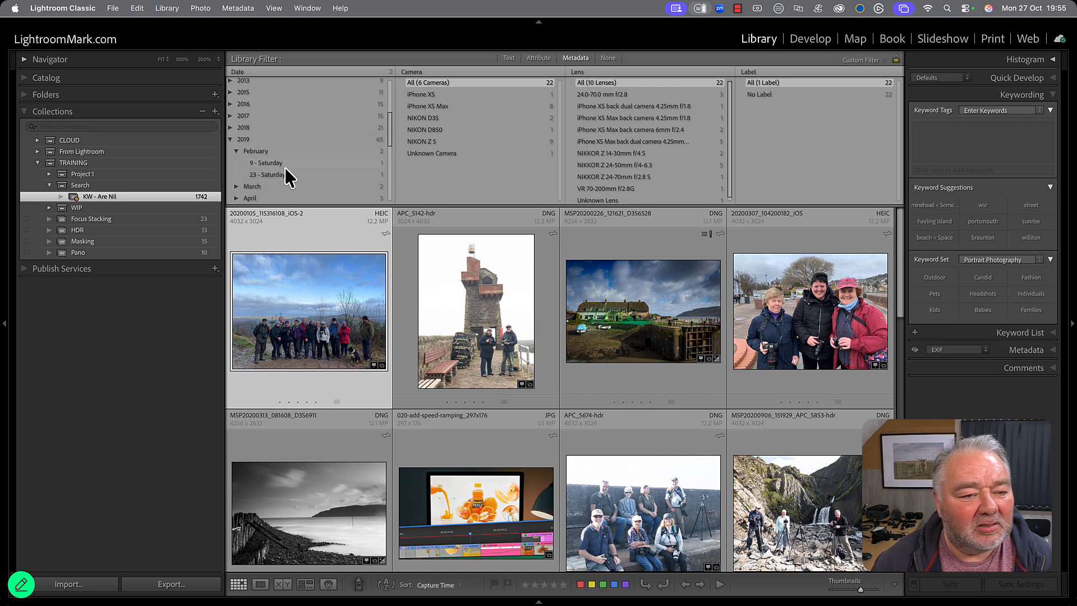
left_click(285, 166)
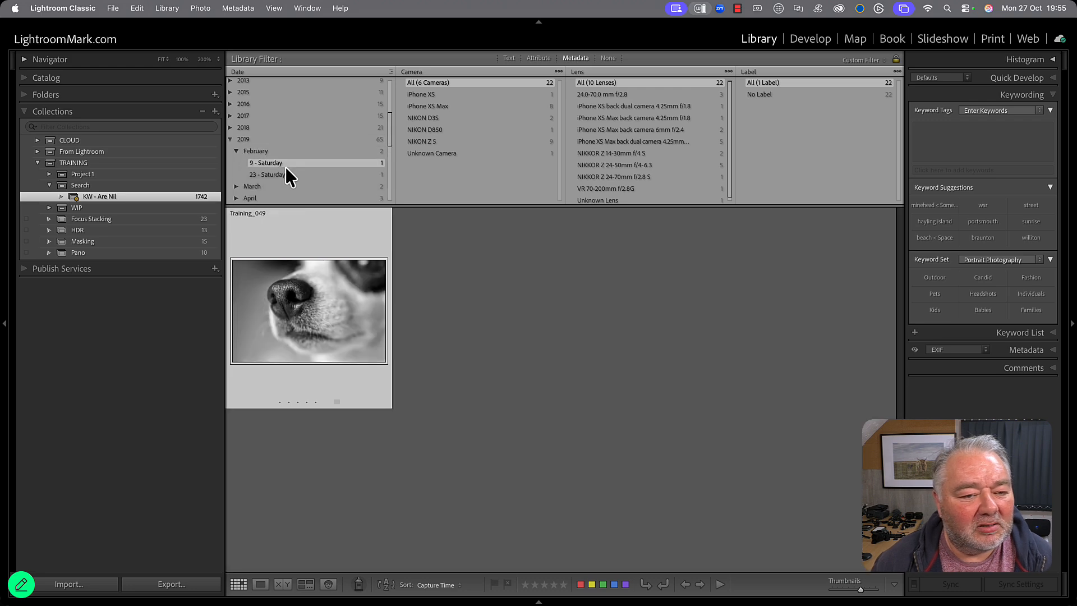
left_click(978, 151)
type("dog")
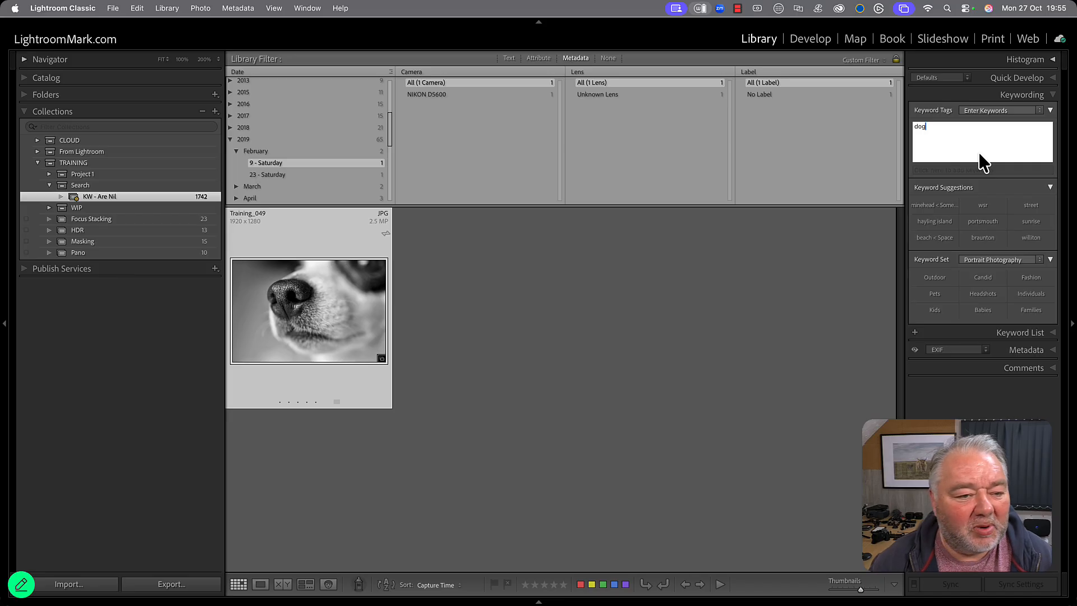
key("Return")
- Filter to Saturday 23 February 2019 and tag the photo of two people on a woodland path with photowalk
left_click(268, 166)
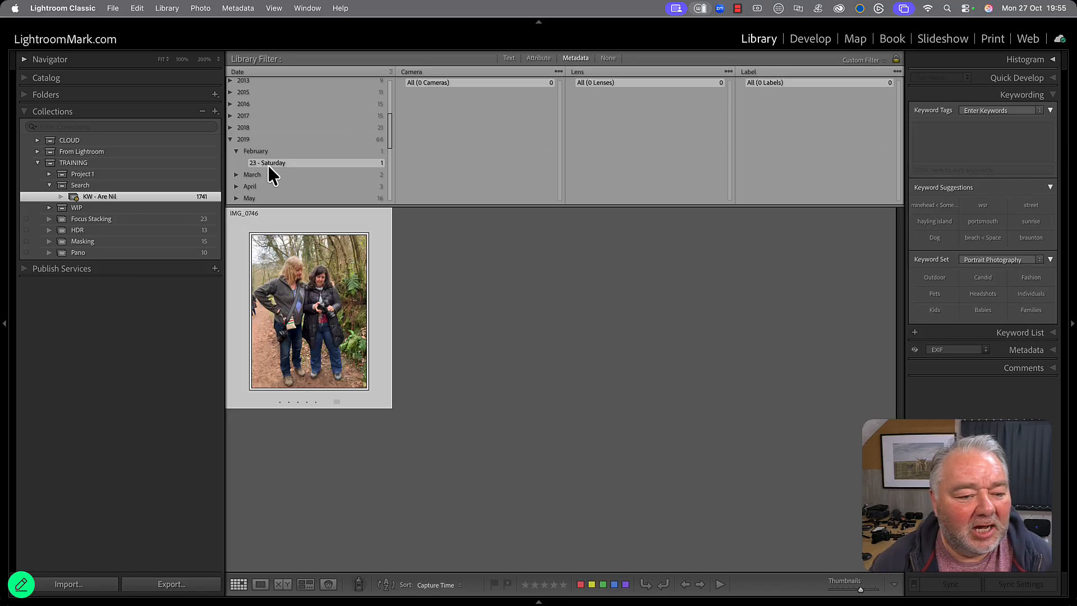
left_click(944, 129)
type("pho")
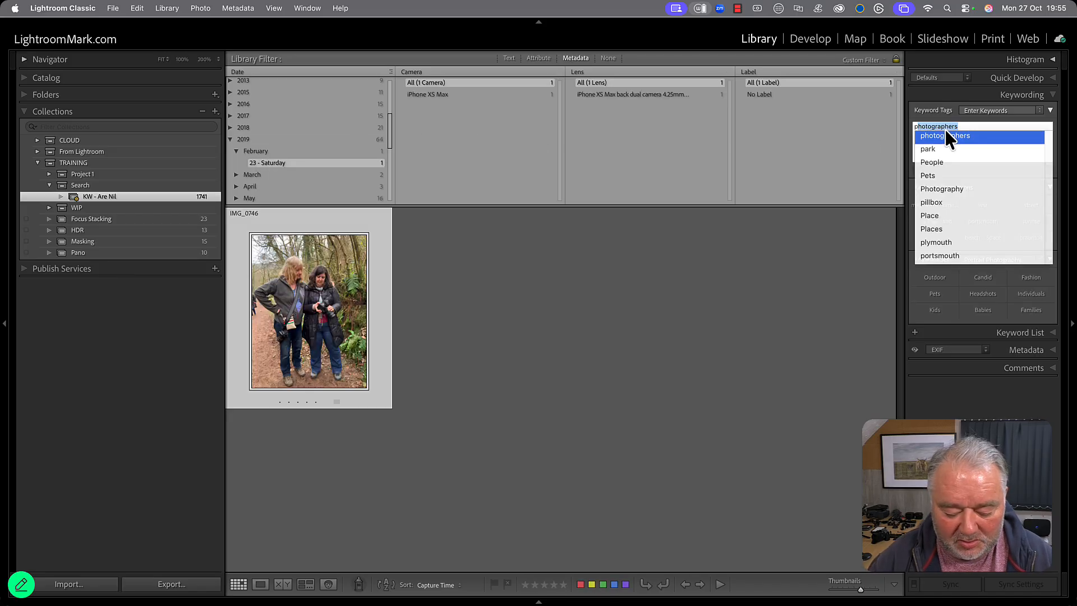
type("towalk")
key("Return")
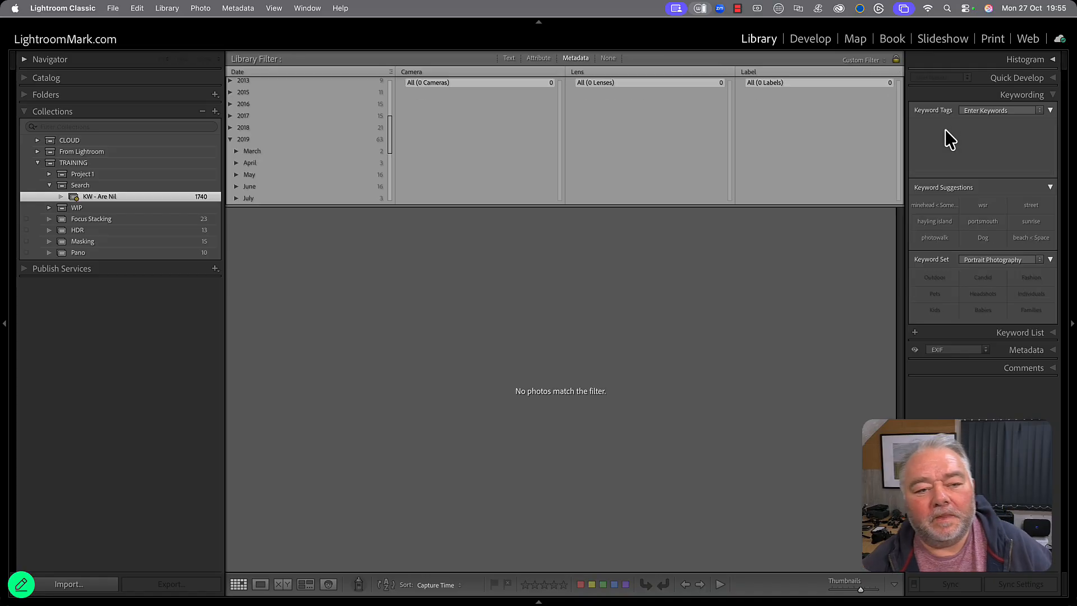
- Filter the KW - Are Nil collection to photos taken in August 2019
scroll(295, 169, "down", 2)
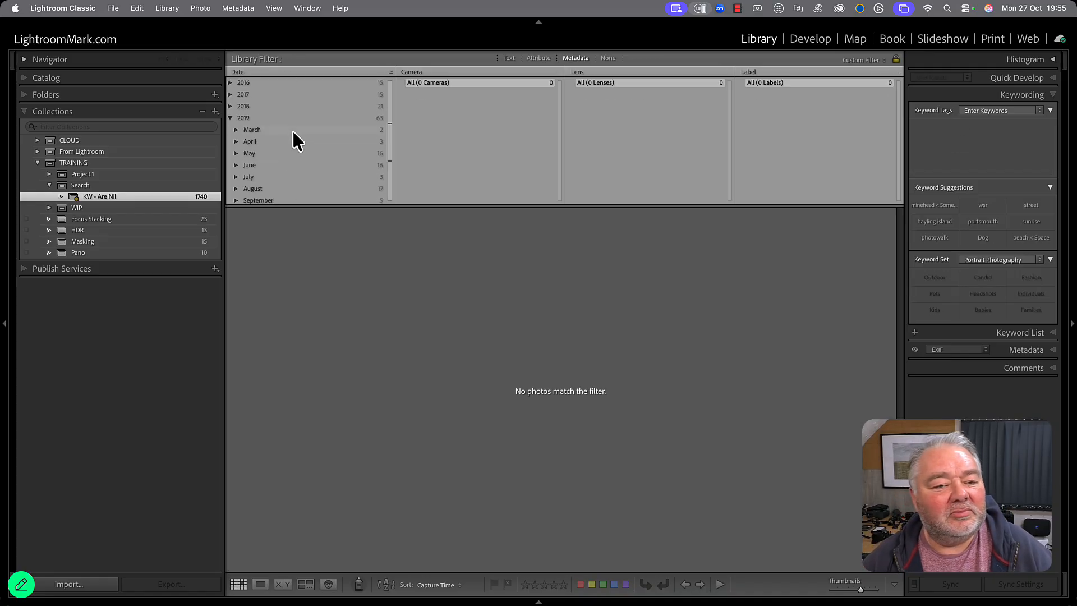
left_click(293, 130)
scroll(308, 181, "down", 3)
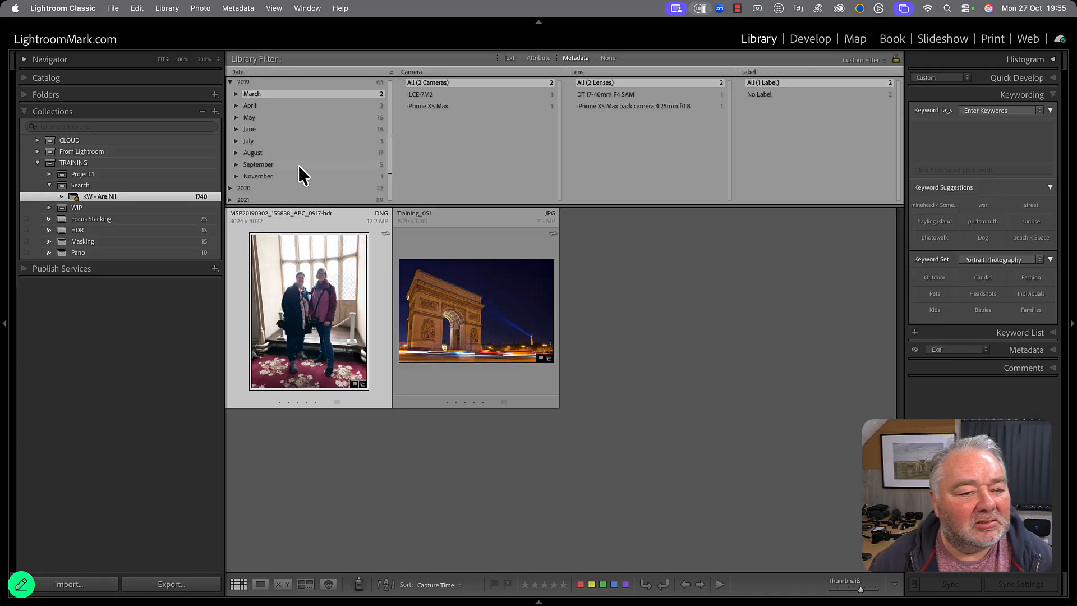
left_click(299, 156)
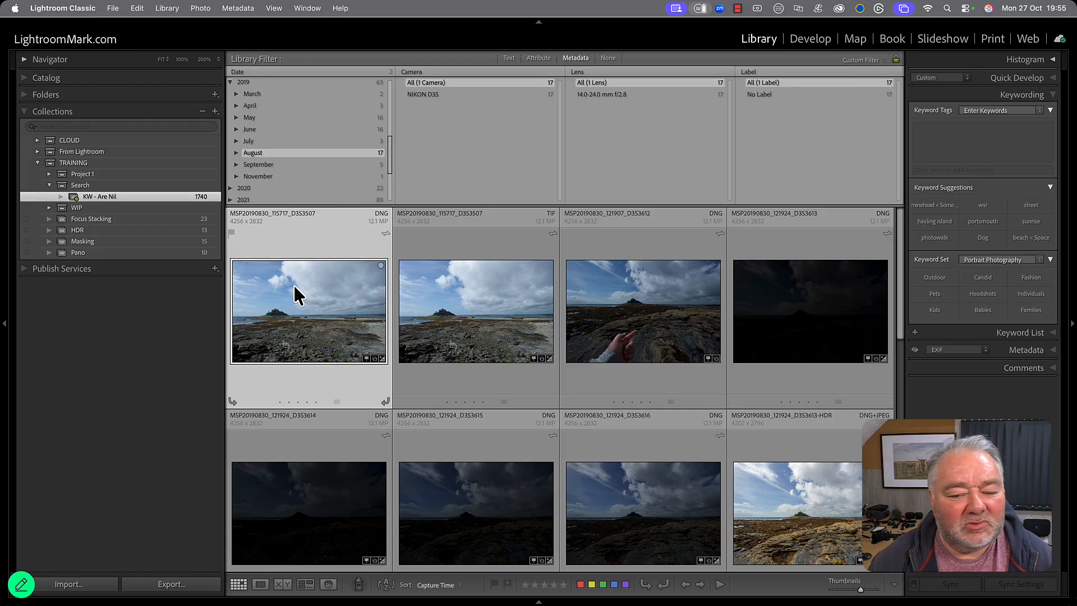
- Select all the August 2019 coastal photos and tag them with st michaels mont and cornwall
scroll(314, 283, "down", 3)
scroll(322, 277, "down", 6)
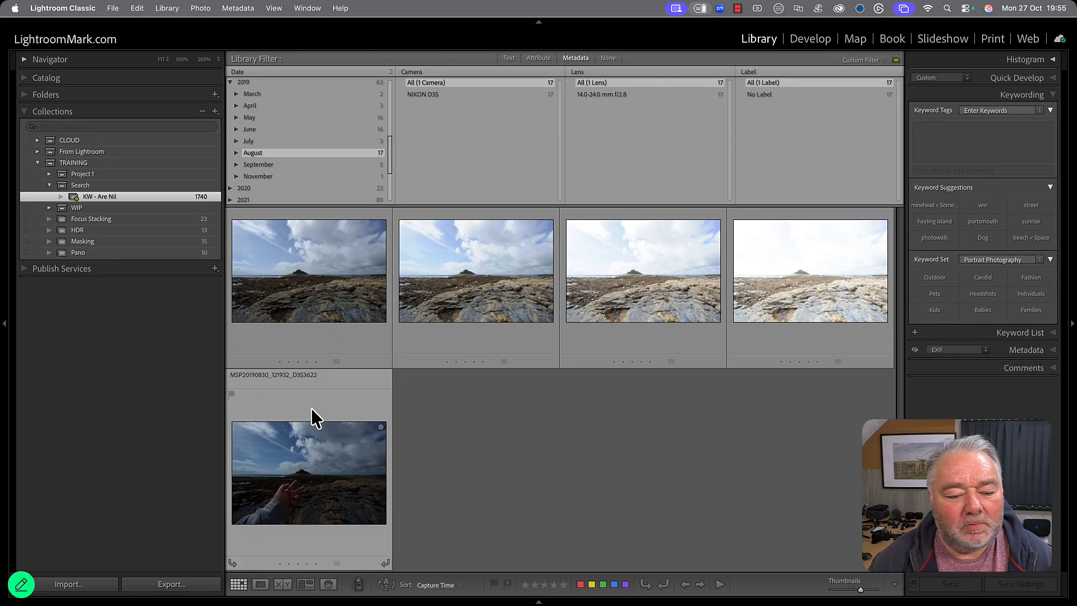
left_click(315, 438)
left_click(1021, 150)
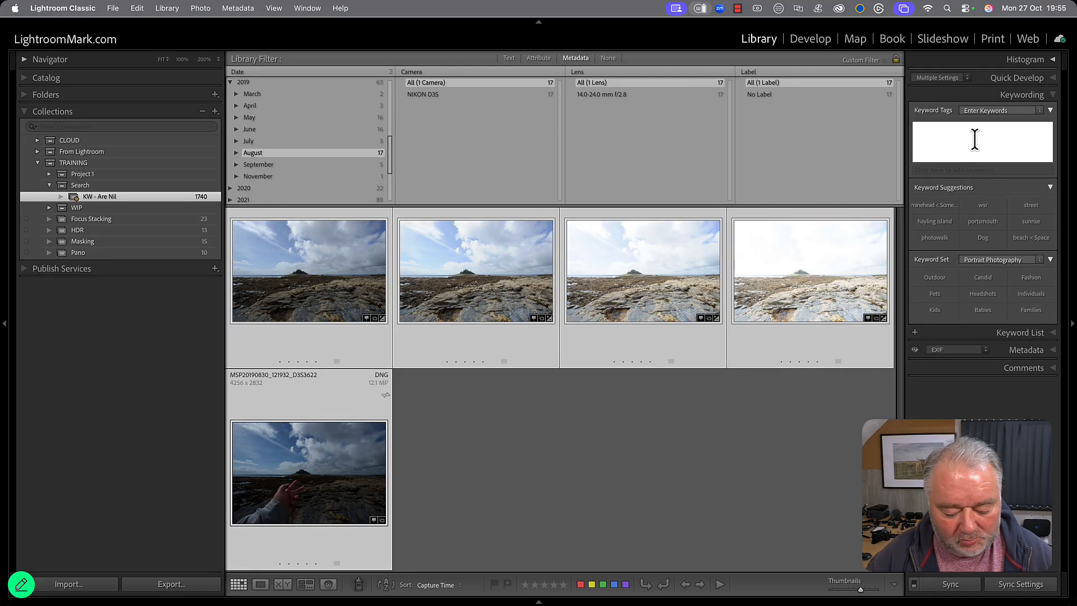
type("st michaels mont, cornwall")
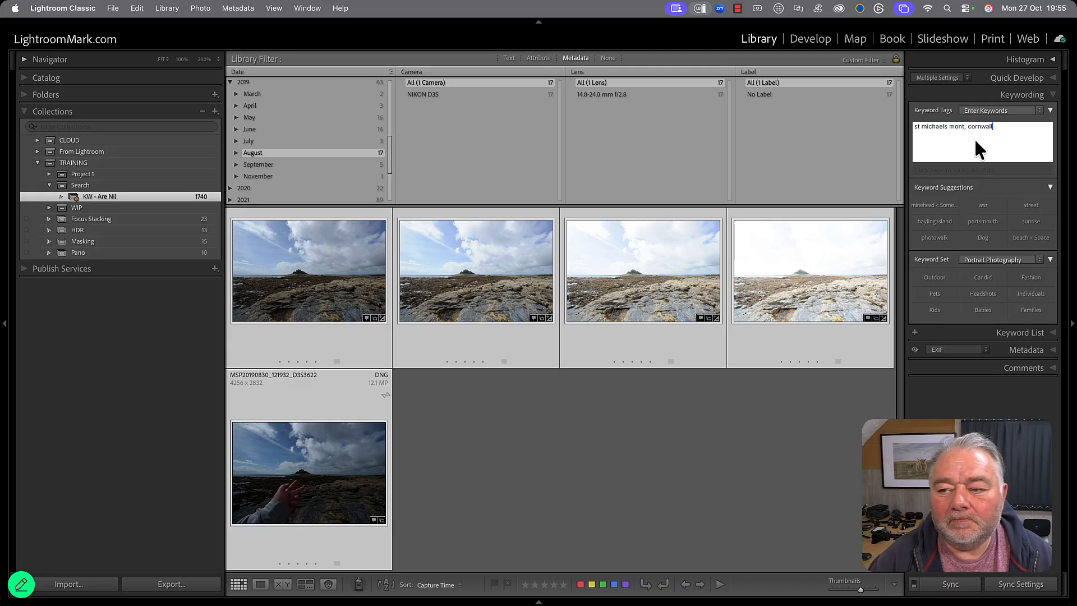
key("Return")
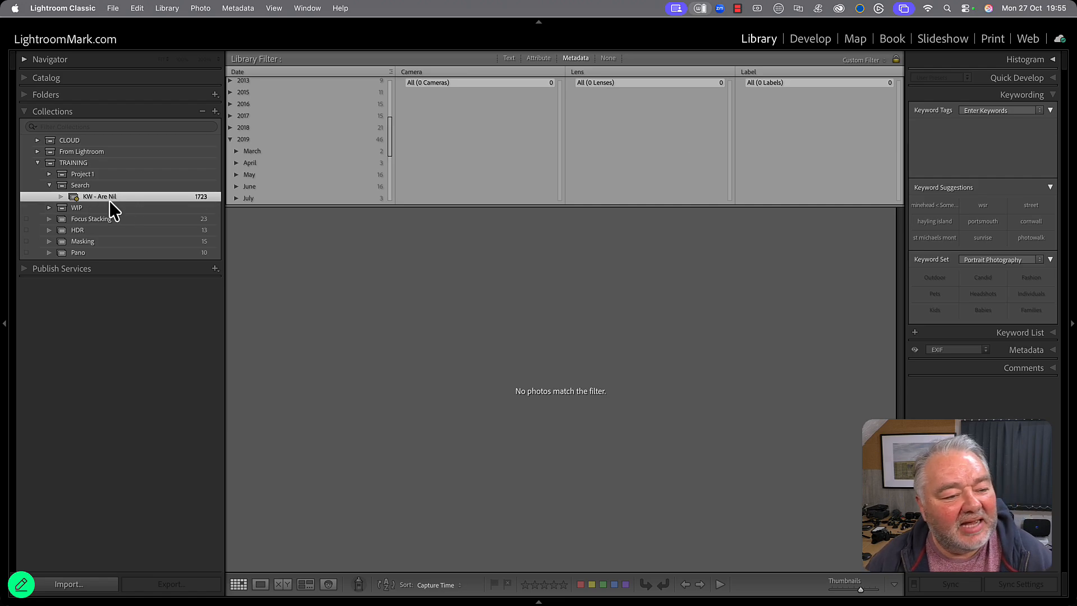
- Check the rule of the KW - Are Nil smart collection and start a new smart collection named Title inside the Search set
double_click(199, 198)
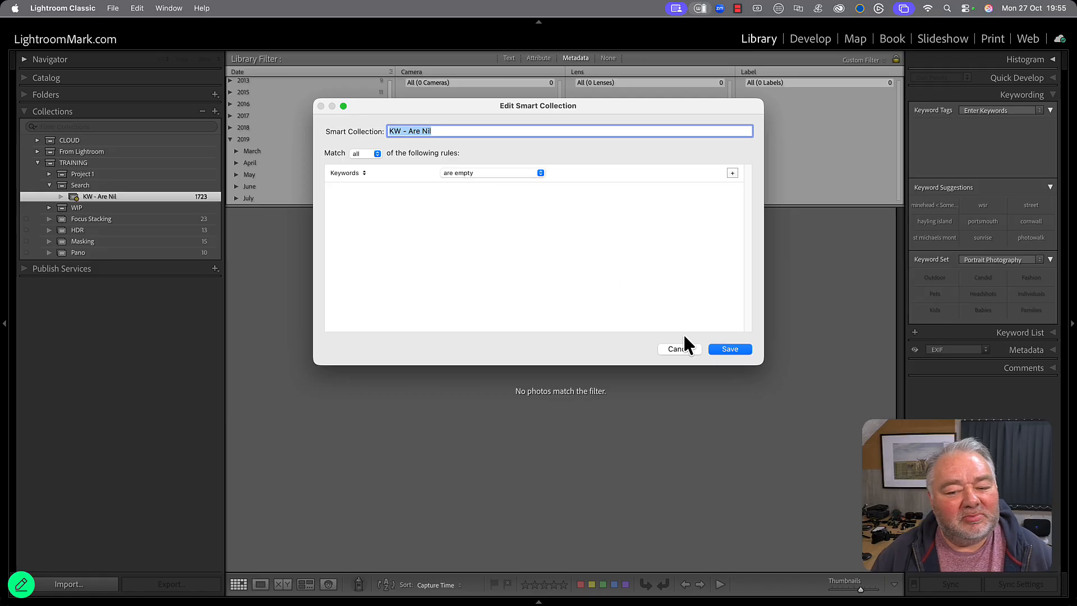
left_click(680, 349)
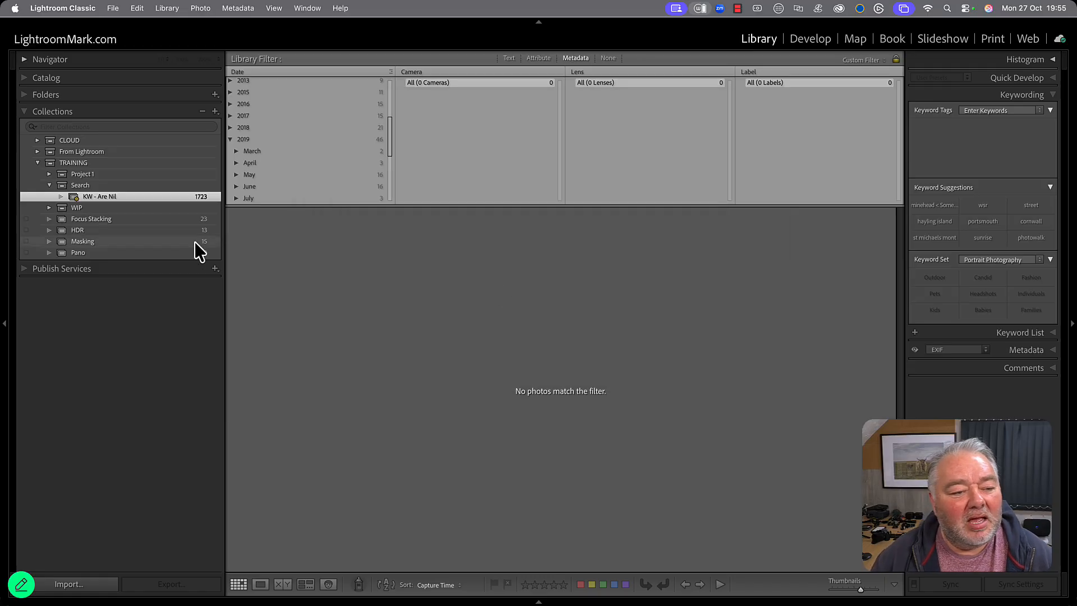
right_click(138, 187)
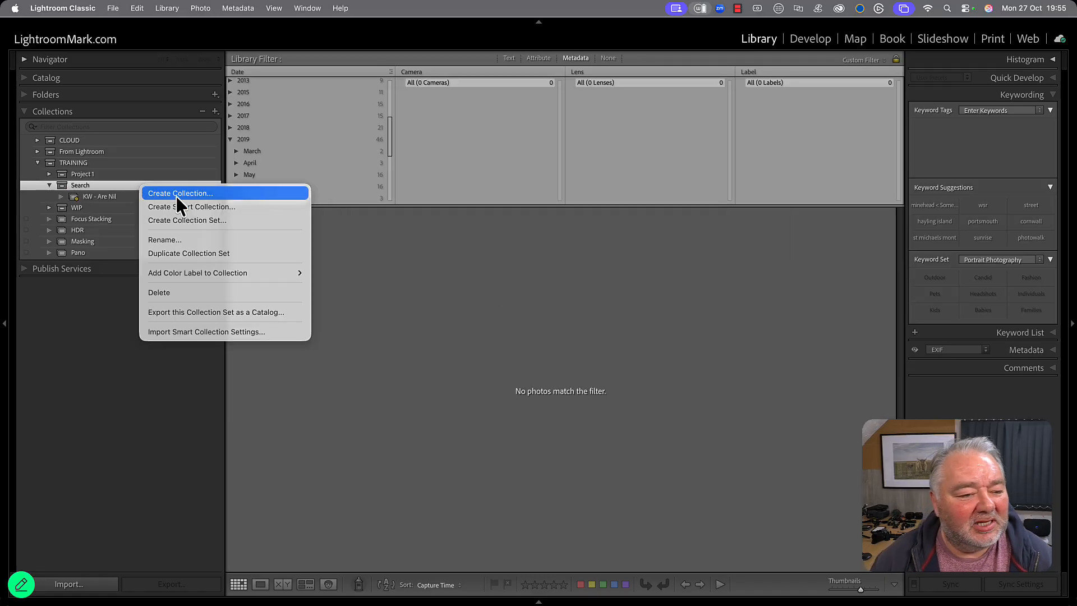
left_click(236, 208)
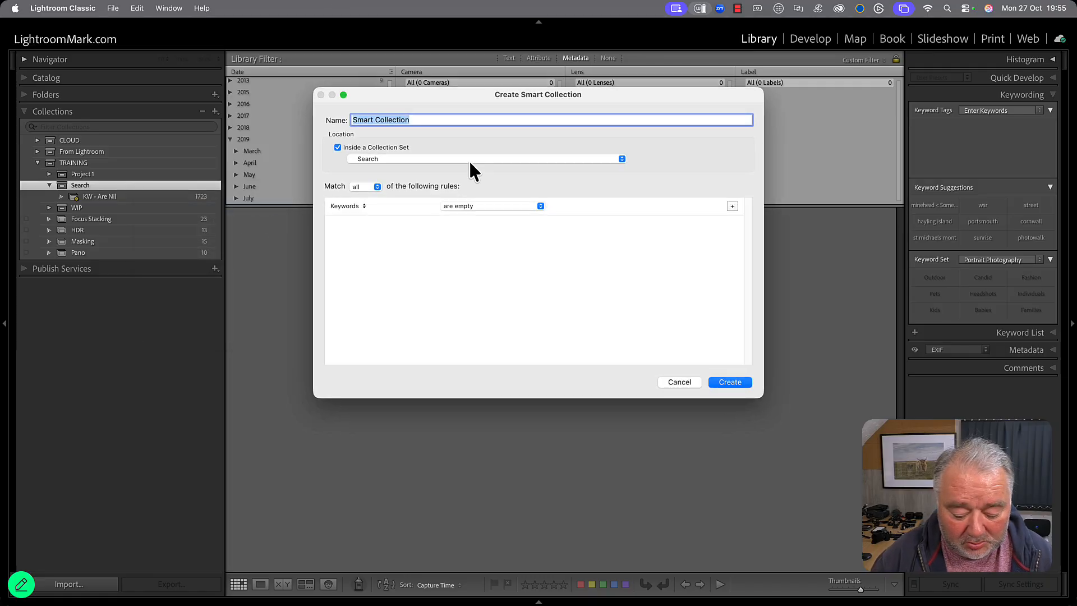
type("Title")
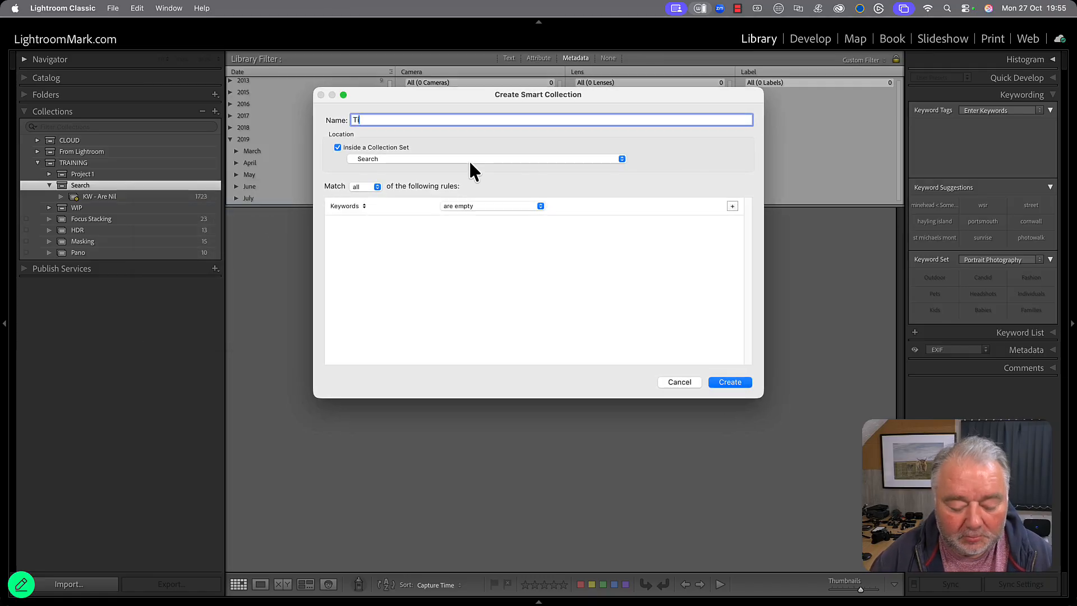
- Set the new smart collection's rule to Title is empty and create it
left_click(347, 206)
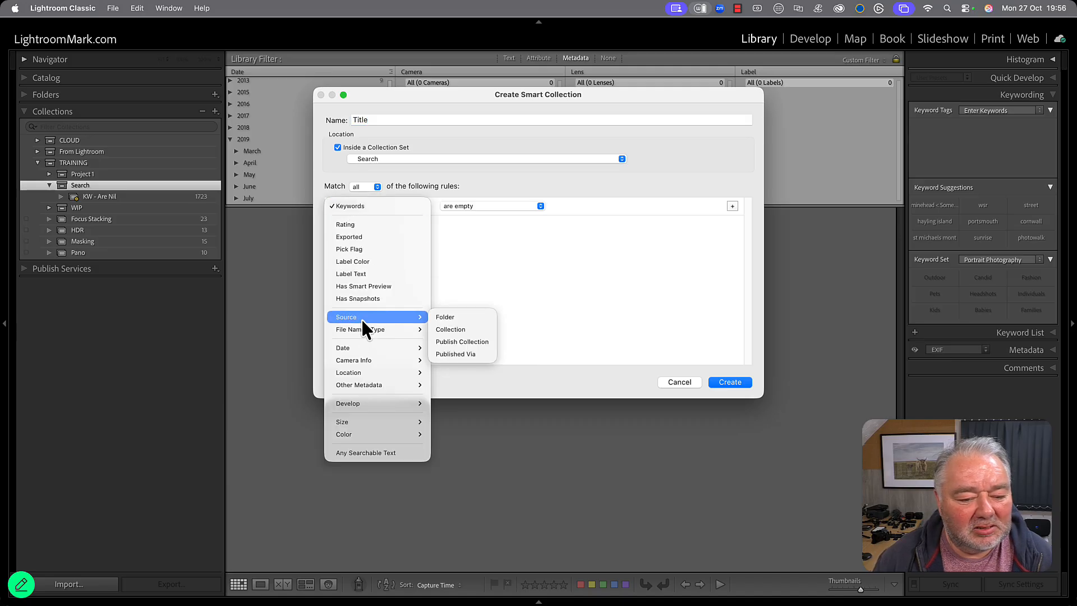
mouse_move(370, 386)
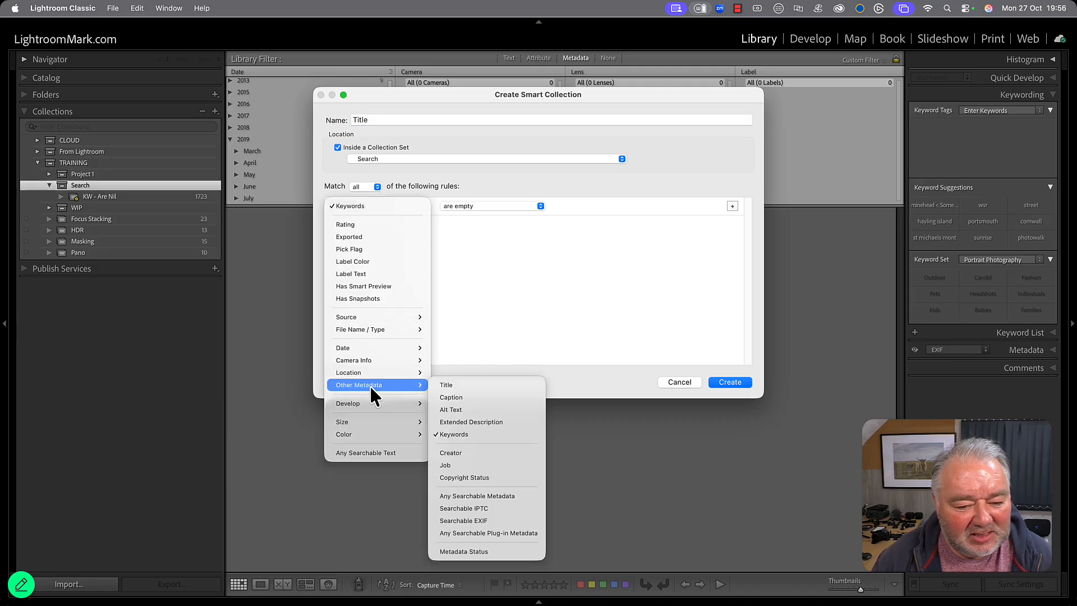
left_click(482, 386)
left_click(476, 201)
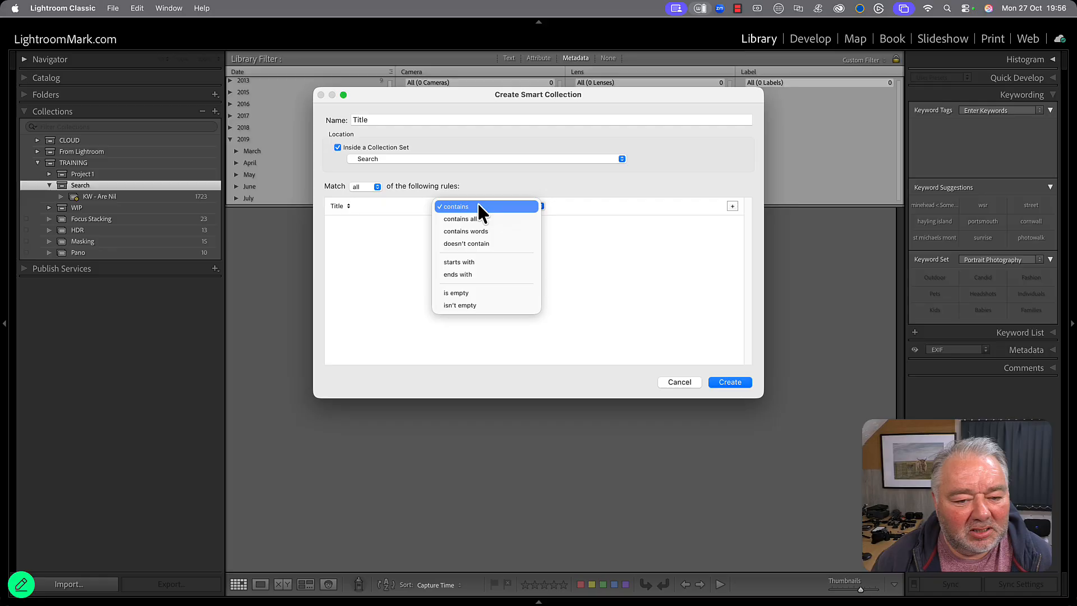
left_click(499, 290)
left_click(728, 381)
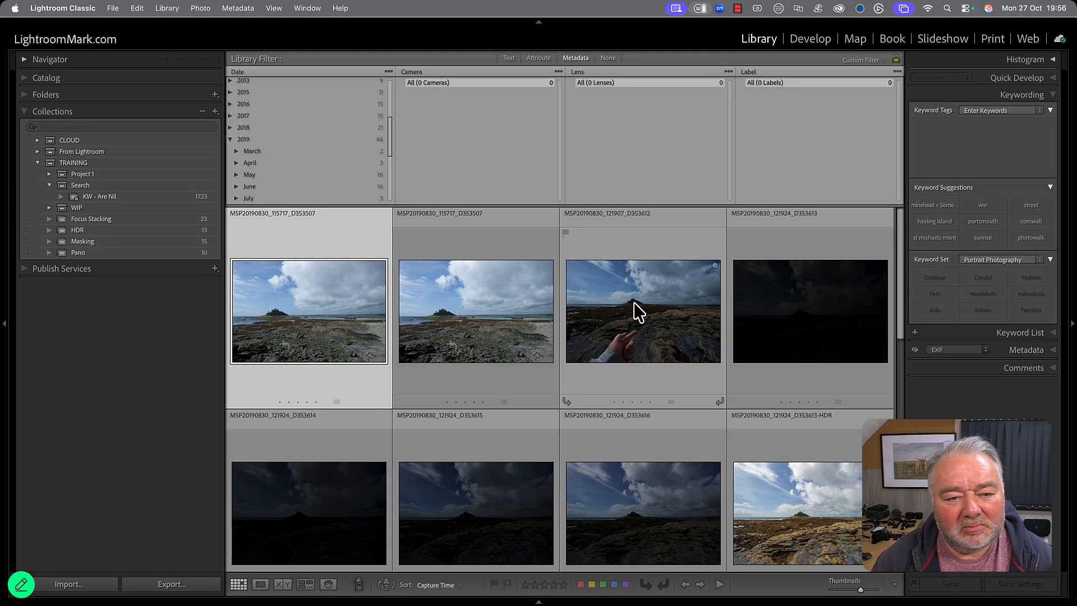
scroll(570, 365, "down", 2)
scroll(569, 366, "down", 2)
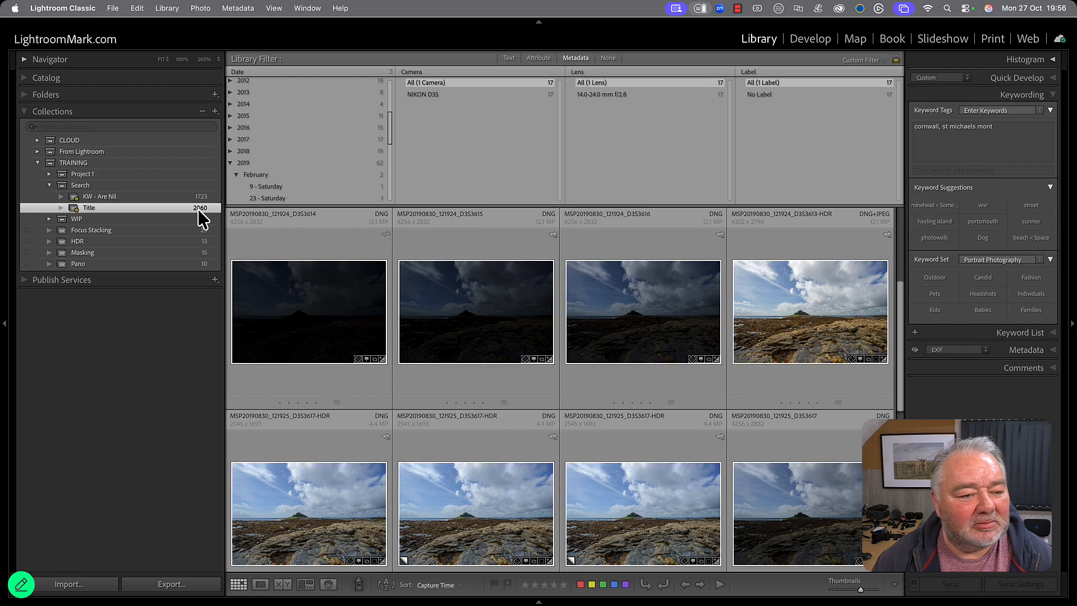
scroll(533, 398, "down", 5)
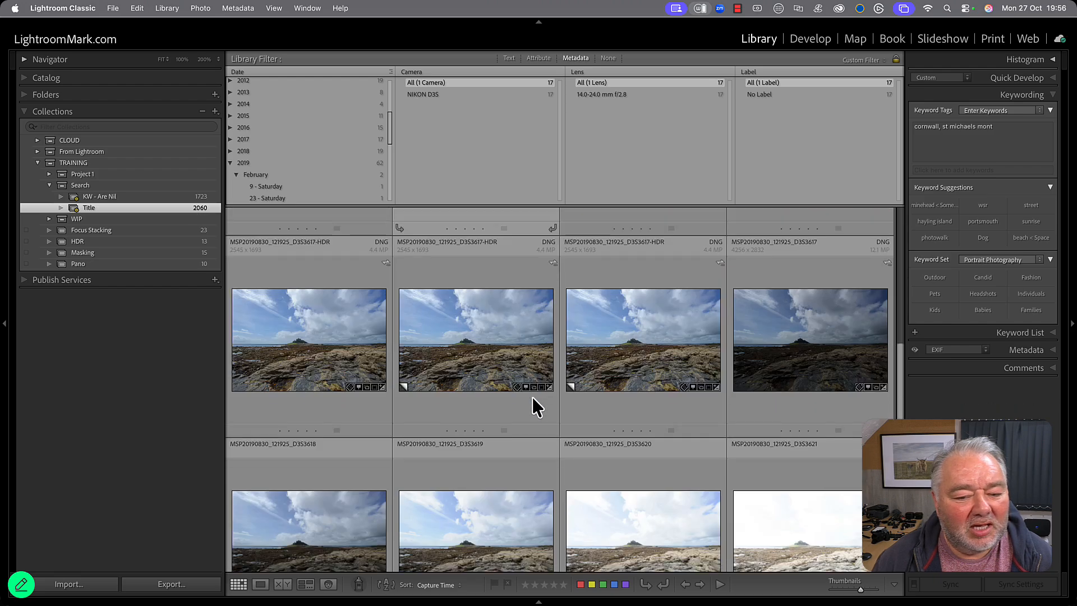
key("j")
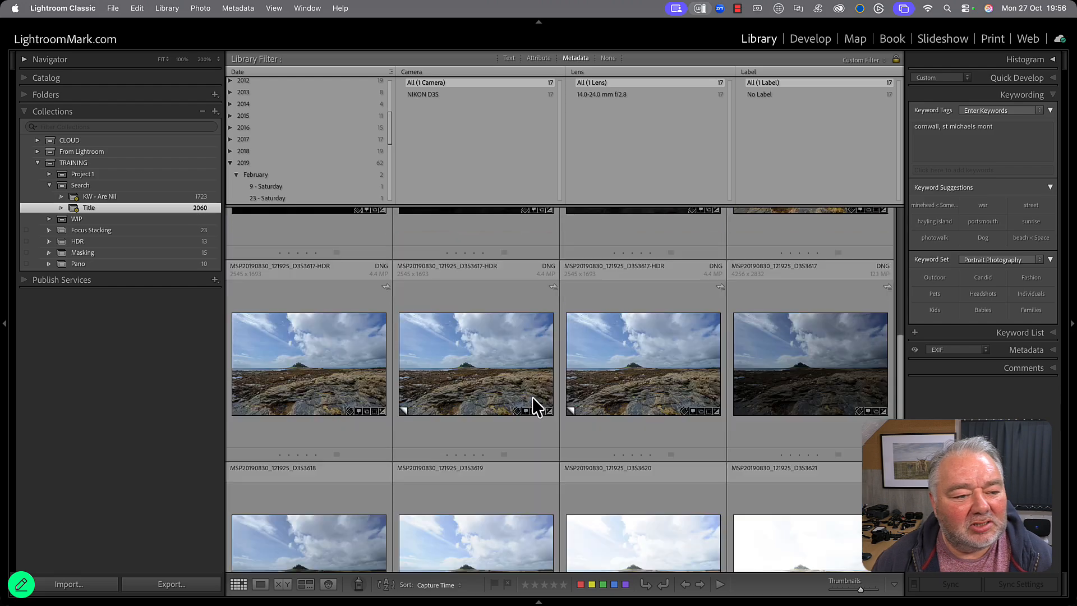
- Change the Title smart collection's rule to Creator doesn't contain, with no text value, and save it
double_click(114, 207)
left_click(337, 173)
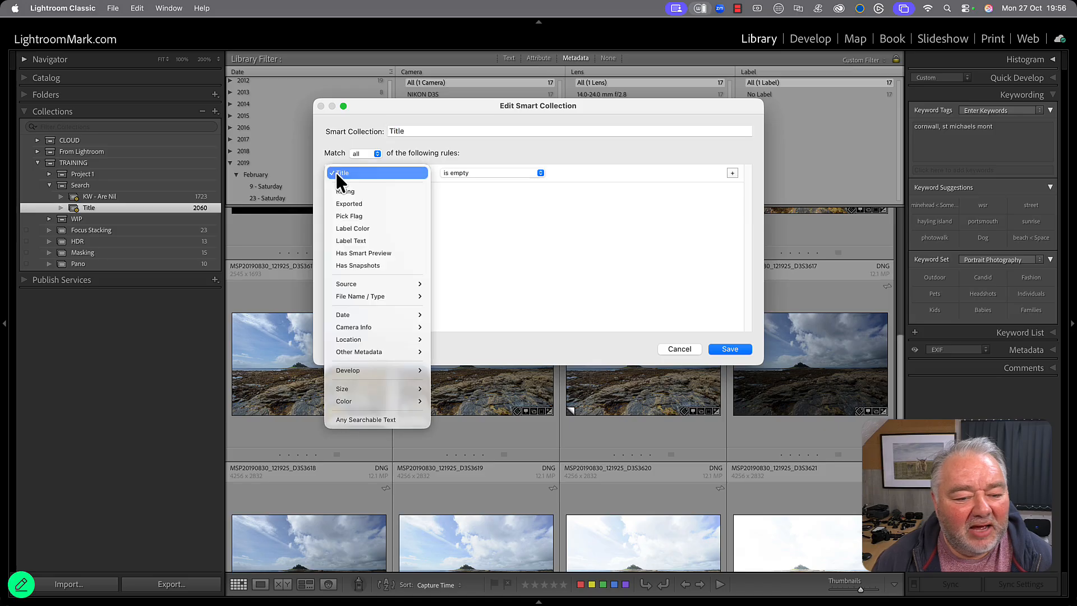
mouse_move(374, 354)
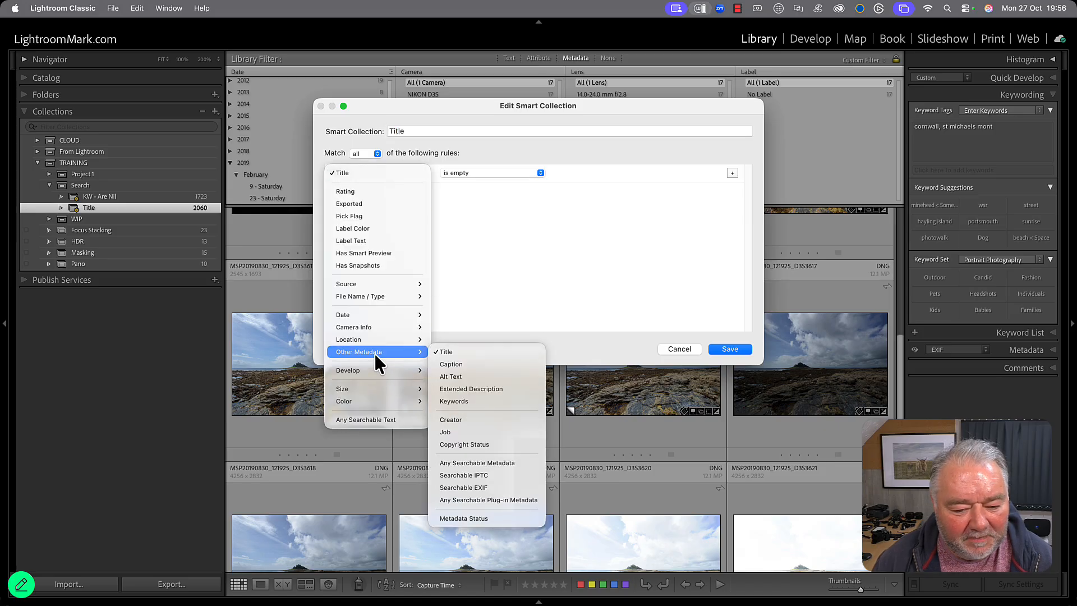
left_click(492, 421)
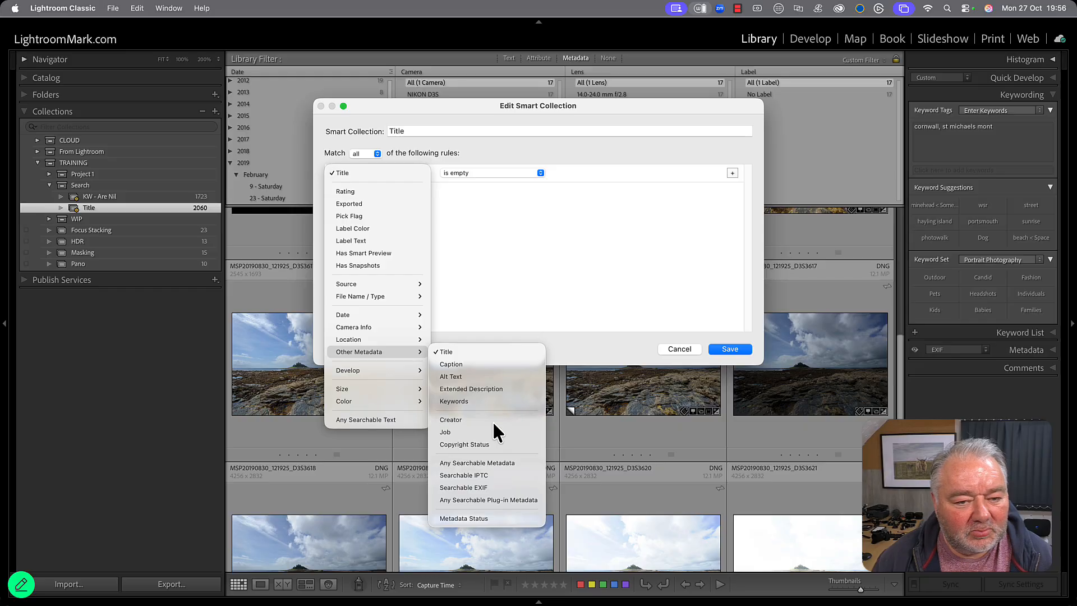
left_click(483, 171)
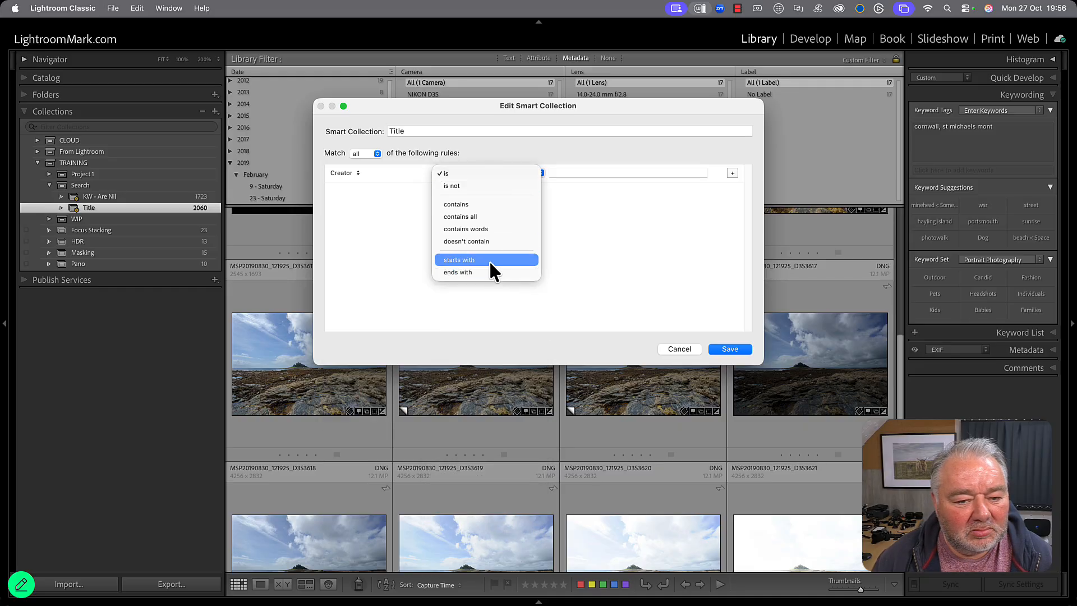
left_click(488, 241)
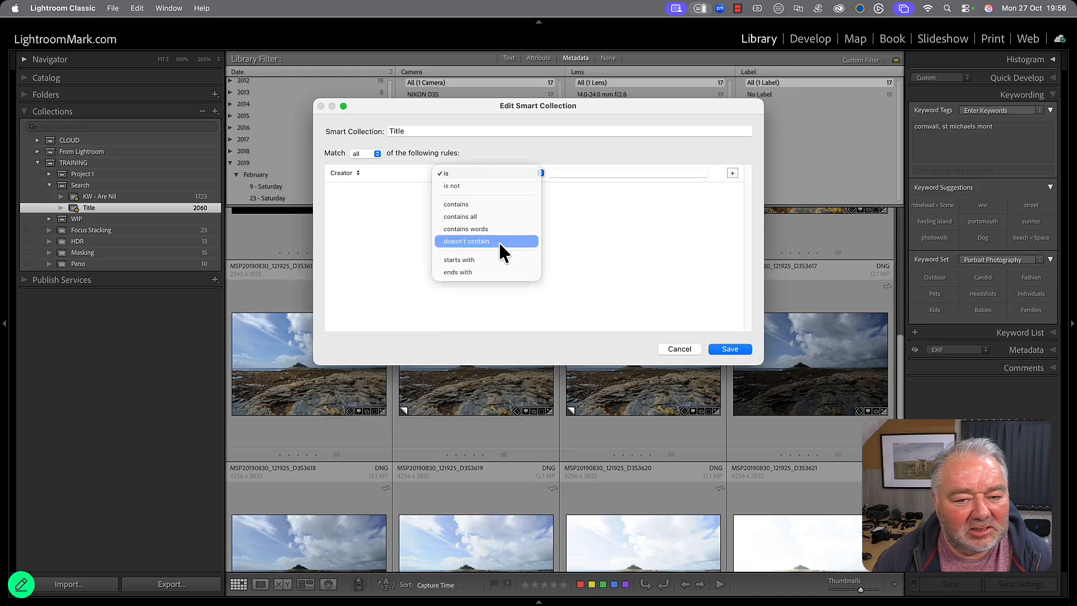
left_click(729, 349)
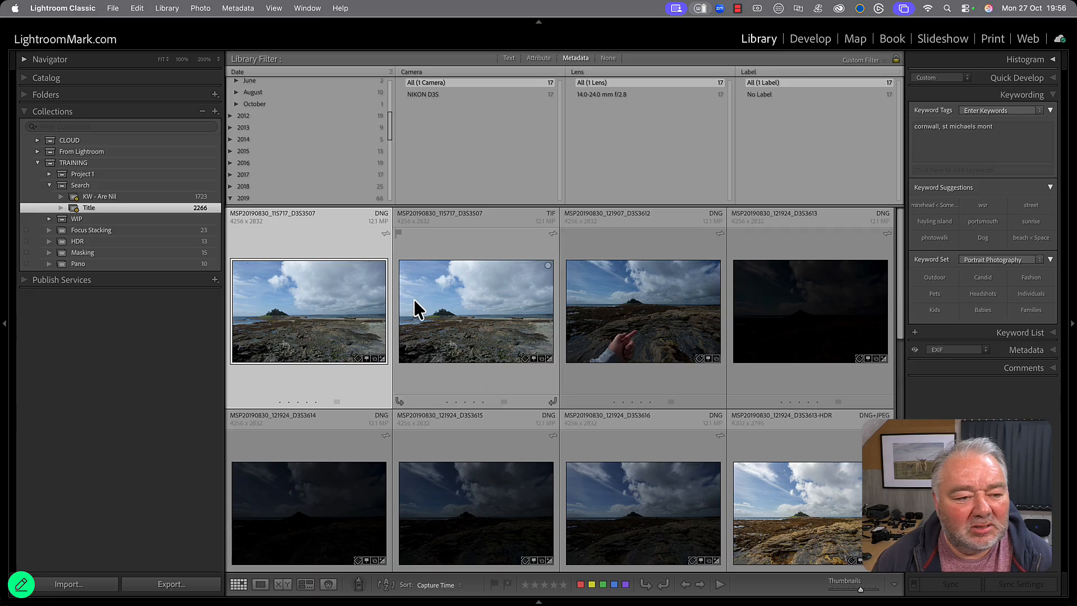
- Show the EXIF metadata for the selected coastal photo and look through the filtered photos and dates
scroll(413, 298, "down", 3)
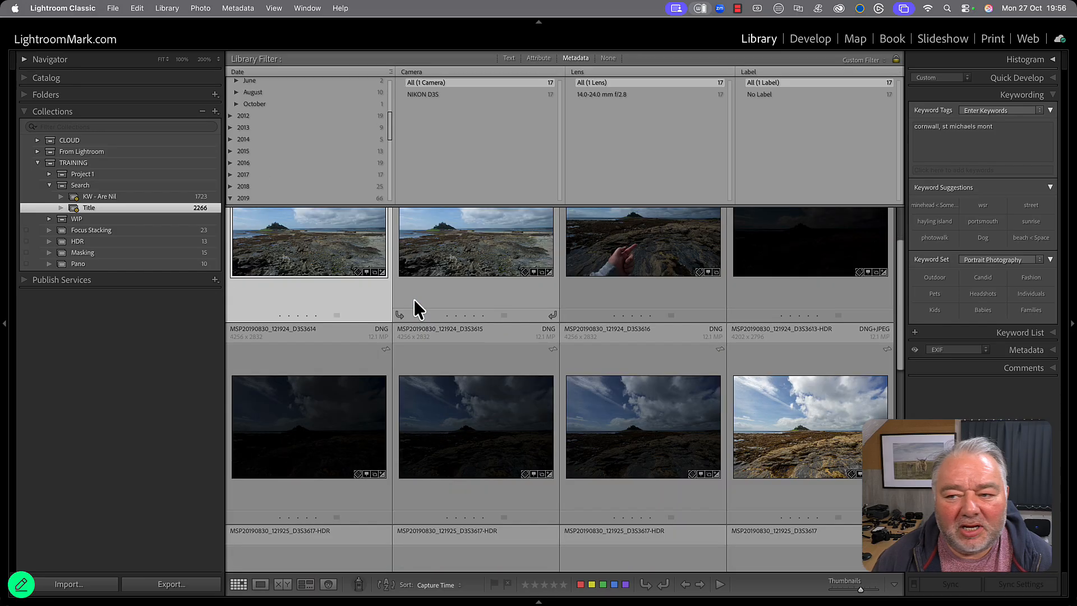
left_click(1027, 349)
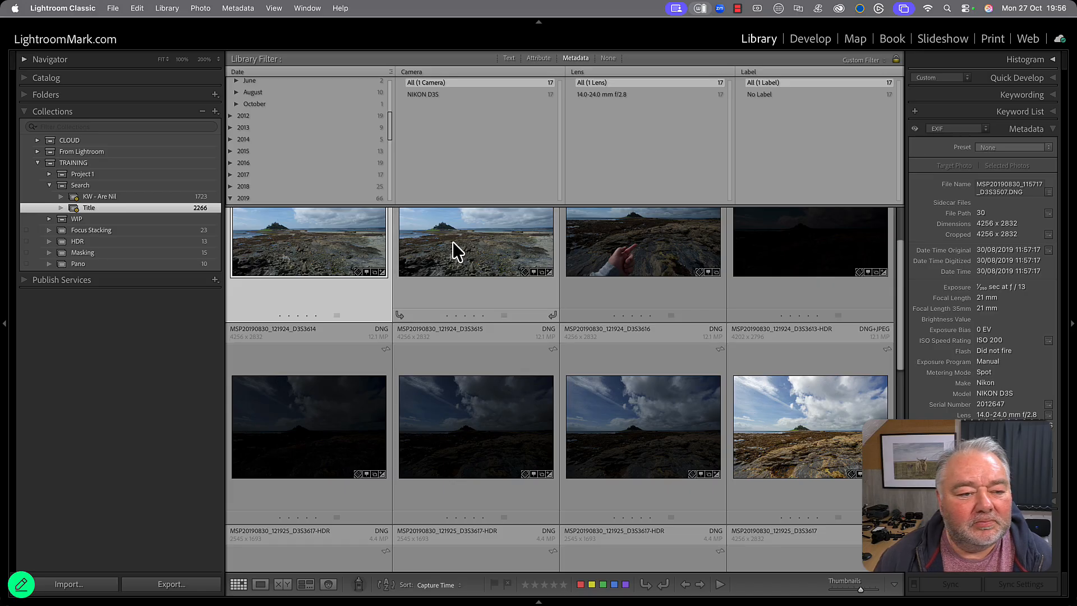
scroll(419, 292, "up", 1)
scroll(415, 289, "up", 2)
scroll(284, 130, "up", 3)
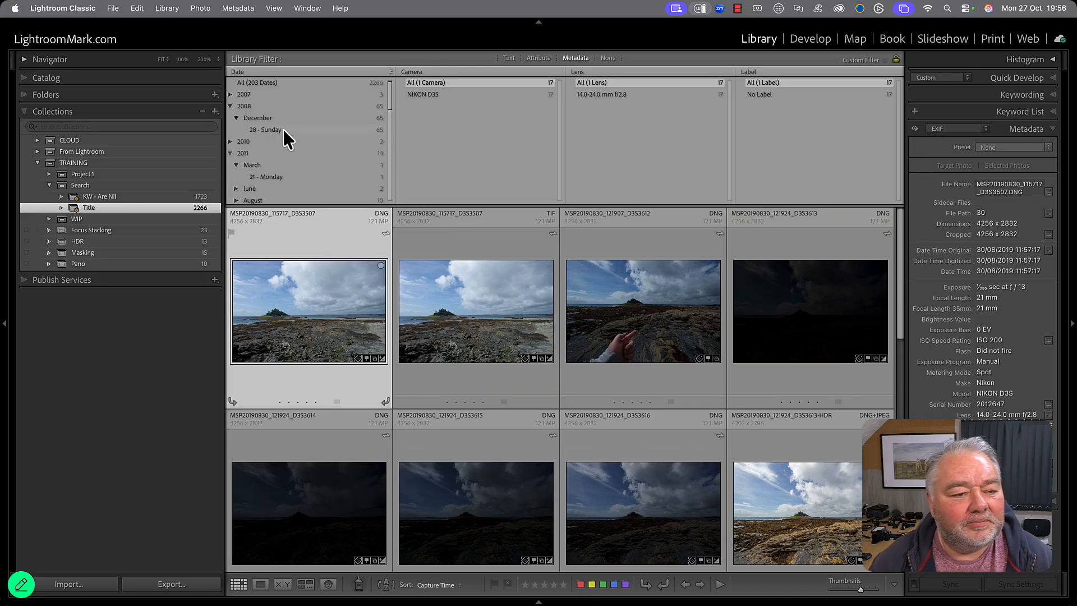
- Open the Title smart collection for editing and rename it Flagged
double_click(153, 207)
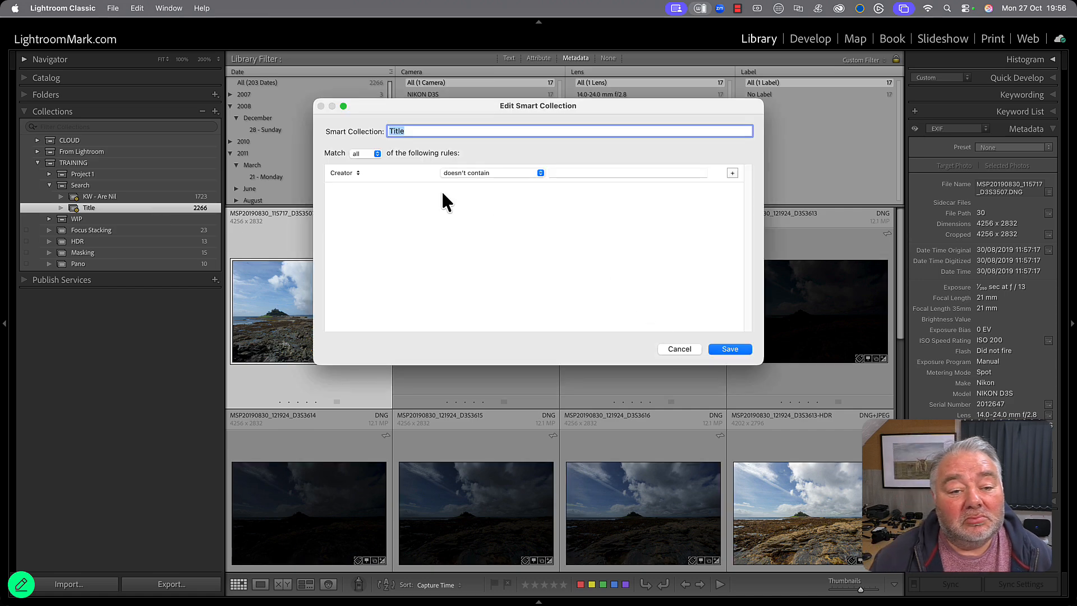
type("Fl")
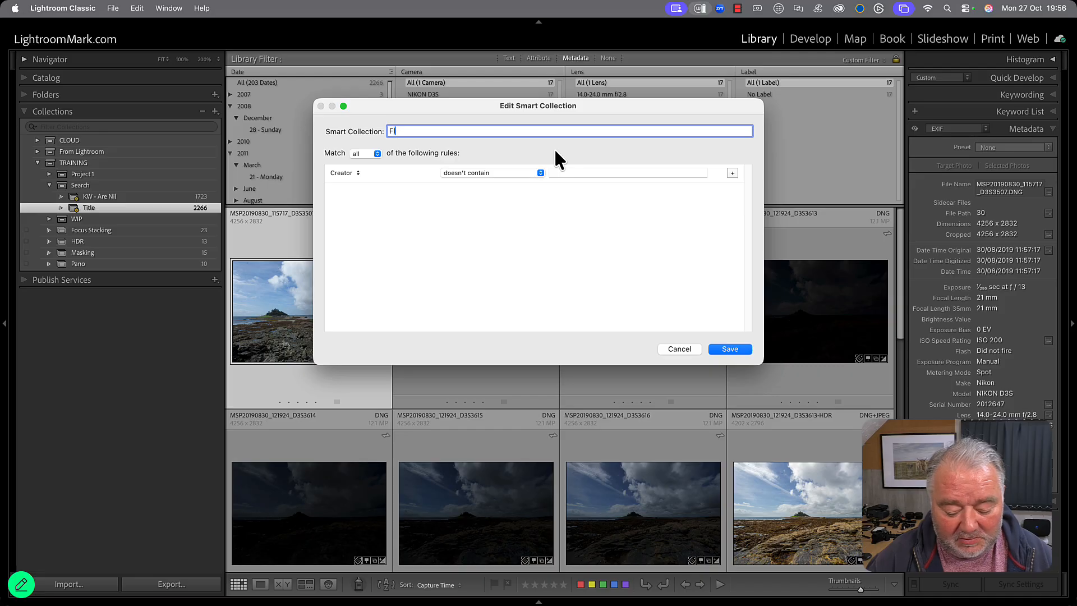
type("agged")
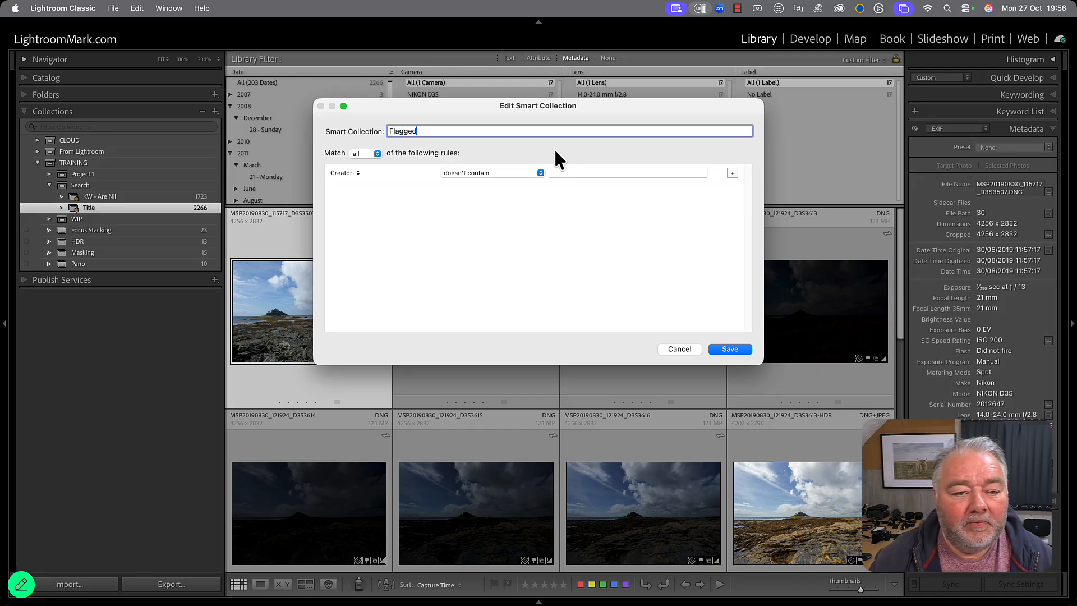
- Change the smart collection's rule to Pick Flag is unflagged and save it
left_click(340, 173)
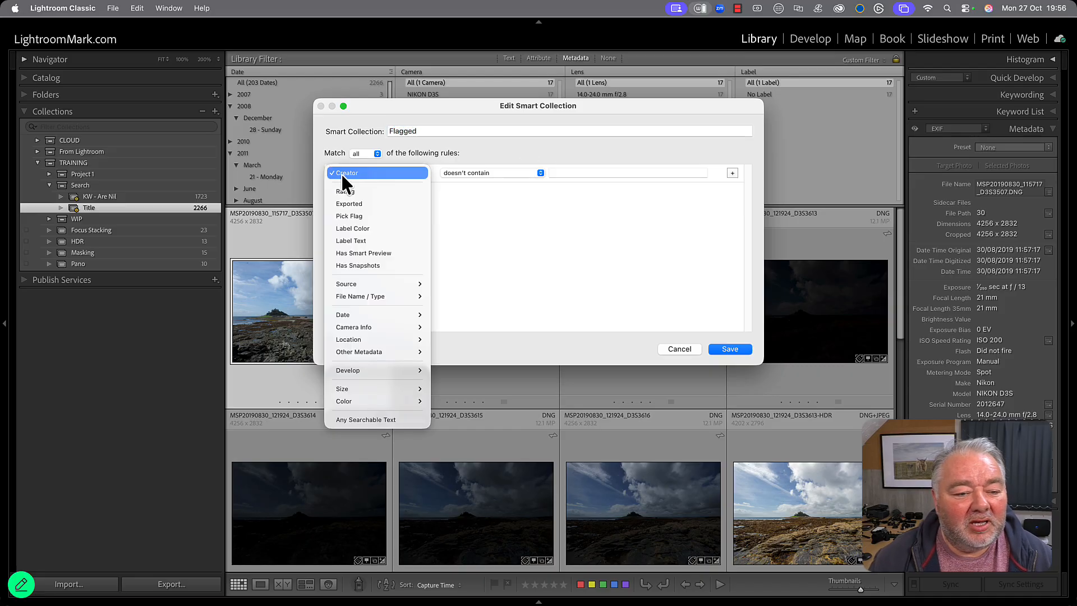
left_click(370, 214)
left_click(507, 172)
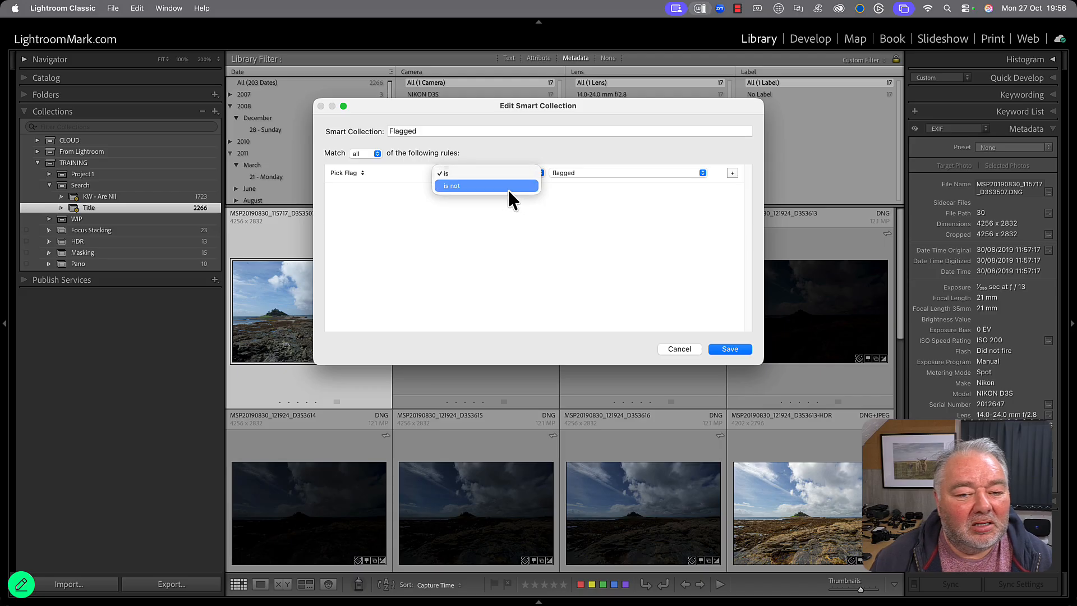
left_click(507, 188)
left_click(574, 171)
left_click(575, 180)
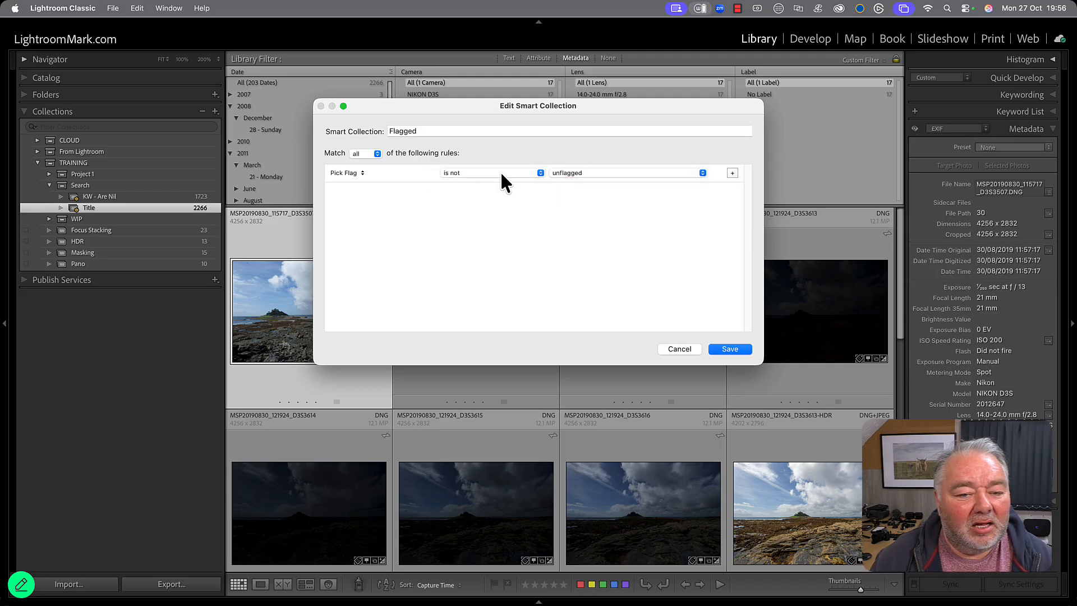
left_click(500, 171)
left_click(499, 163)
left_click(739, 350)
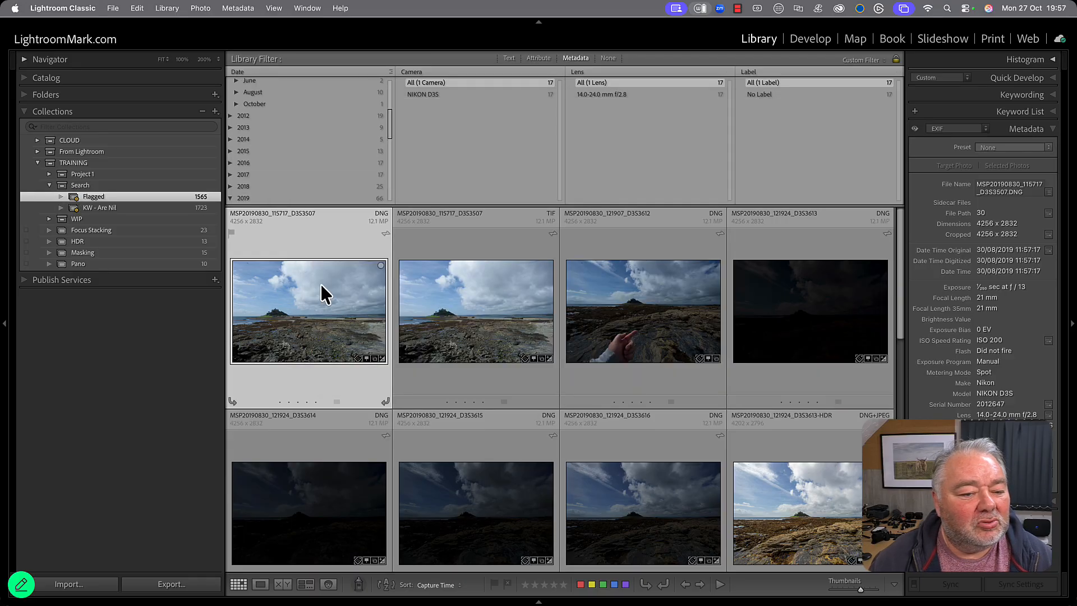
- Filter the Flagged collection to Sunday 28 December 2008 and look through that day's steam locomotive photos
scroll(443, 286, "down", 8)
scroll(340, 170, "up", 5)
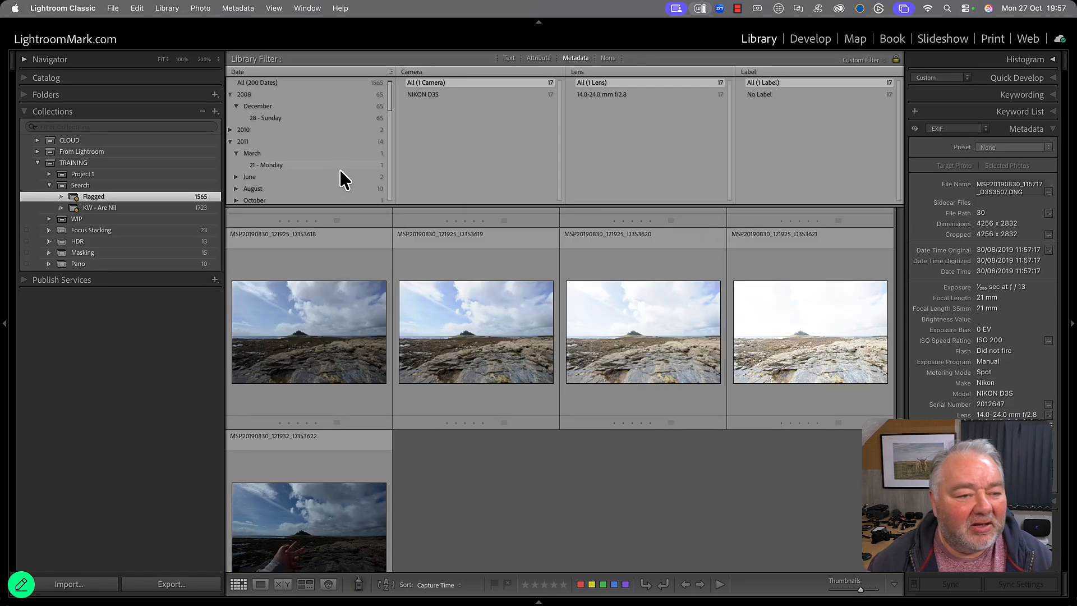
left_click(279, 117)
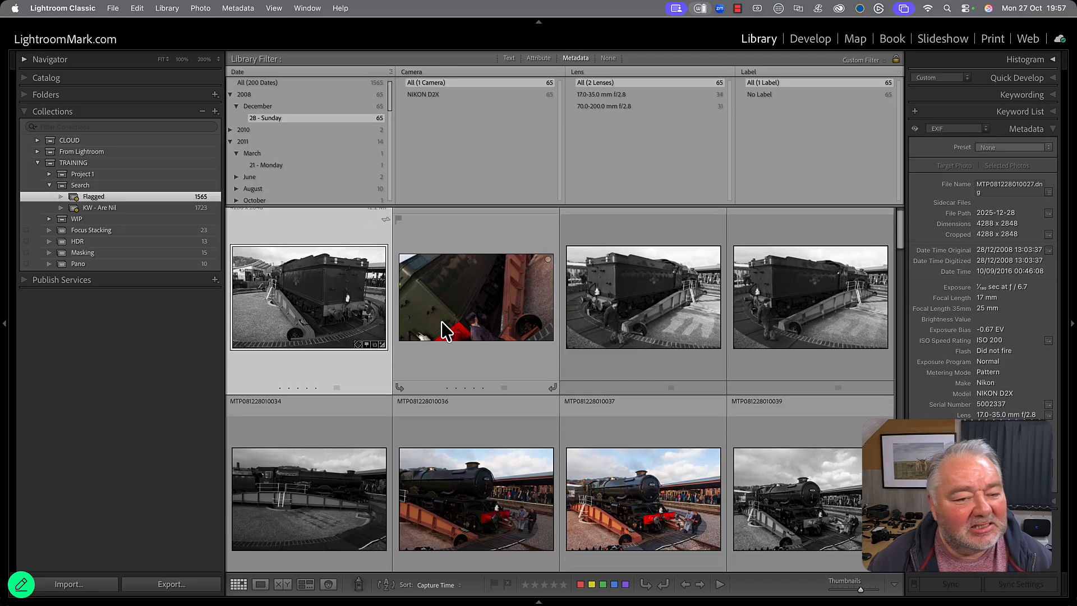
scroll(442, 321, "down", 8)
scroll(442, 321, "down", 10)
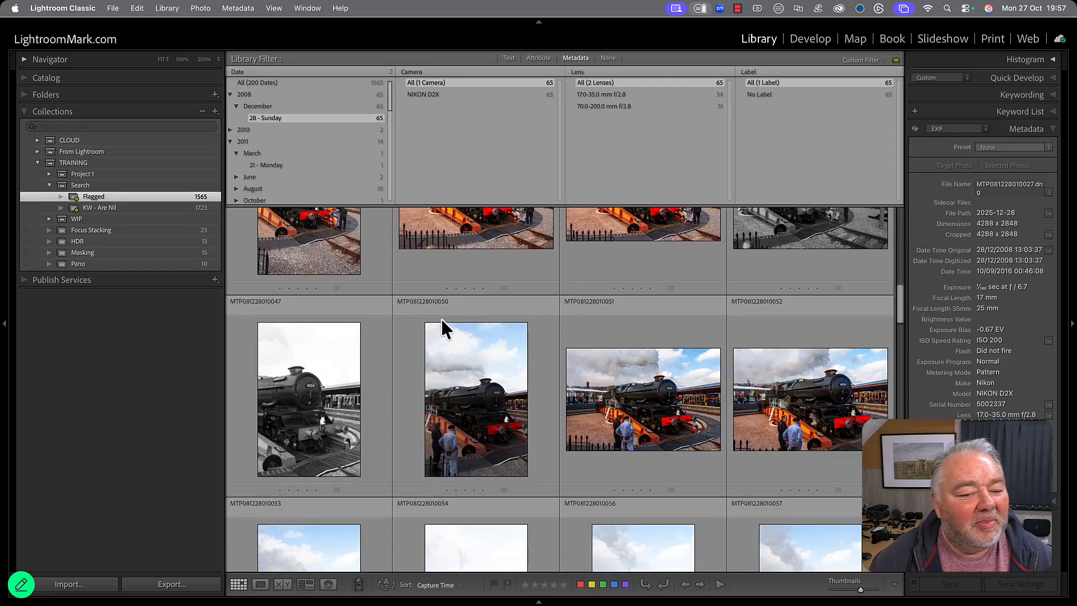
scroll(442, 320, "up", 15)
scroll(442, 320, "down", 10)
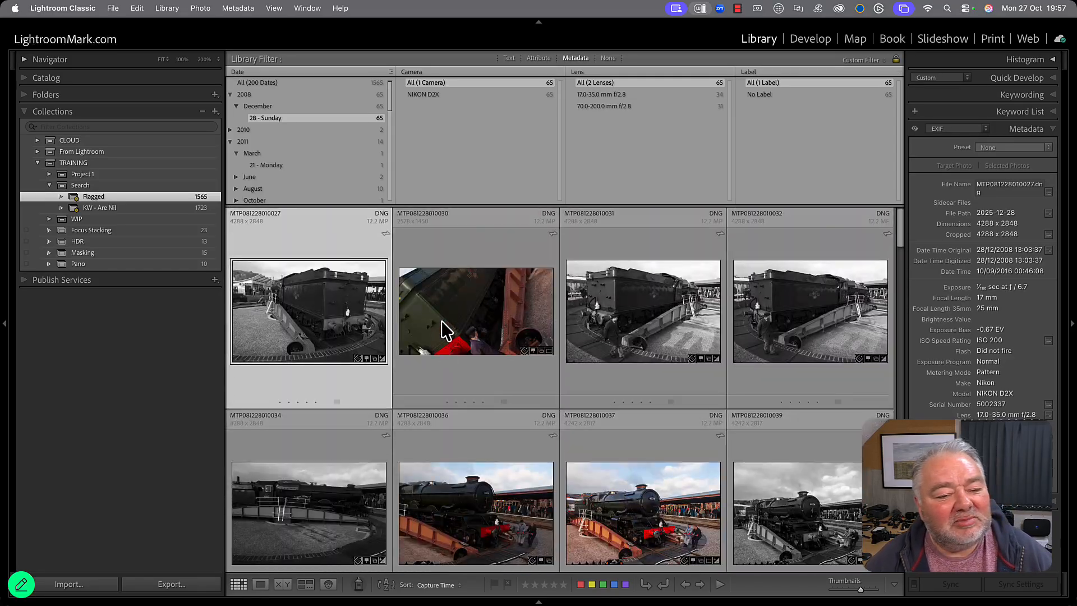
scroll(354, 315, "down", 5)
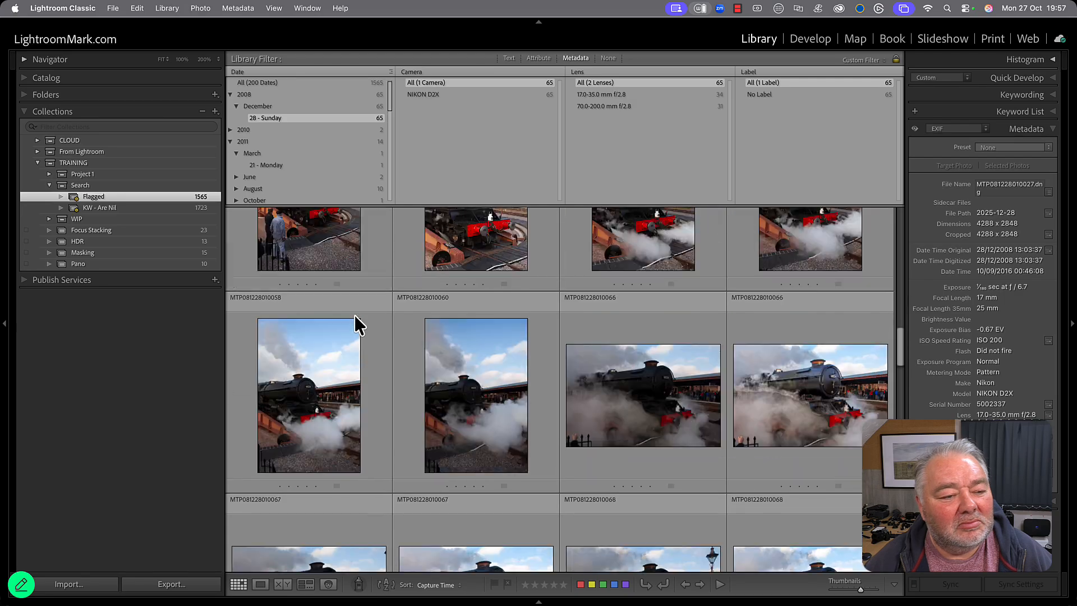